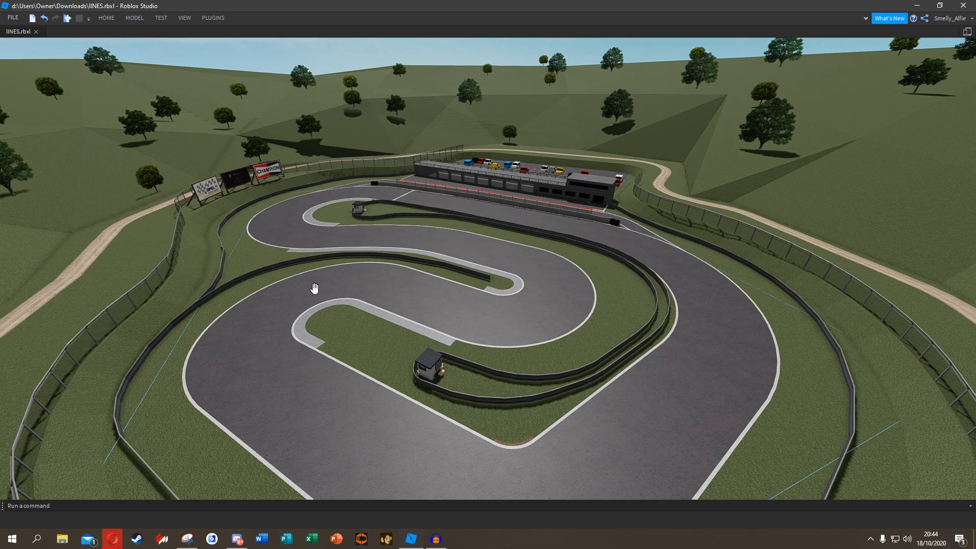
Examine the finished racetrack from above, along the circuit and around the pit building and car park.
middle_drag(369, 186, 304, 234)
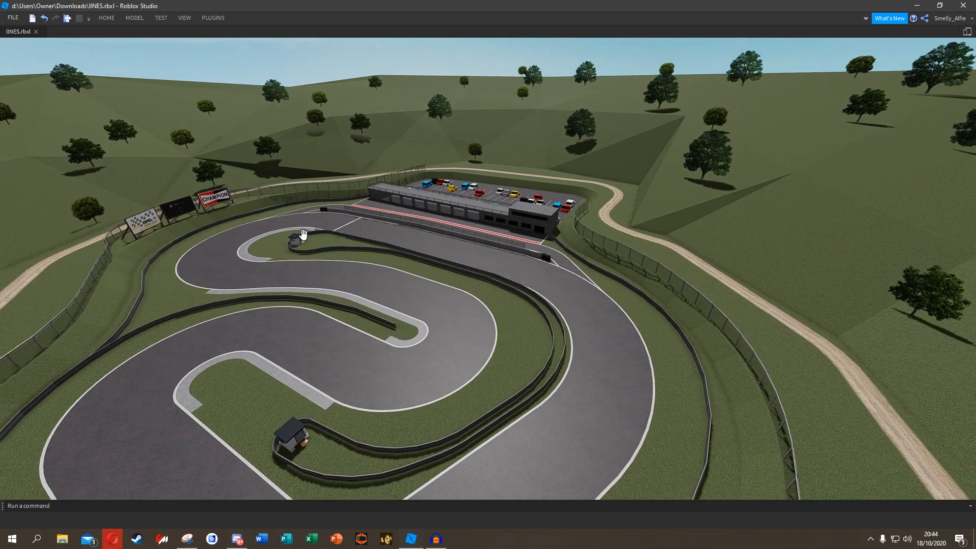
key(w)
right_drag(334, 215, 333, 215)
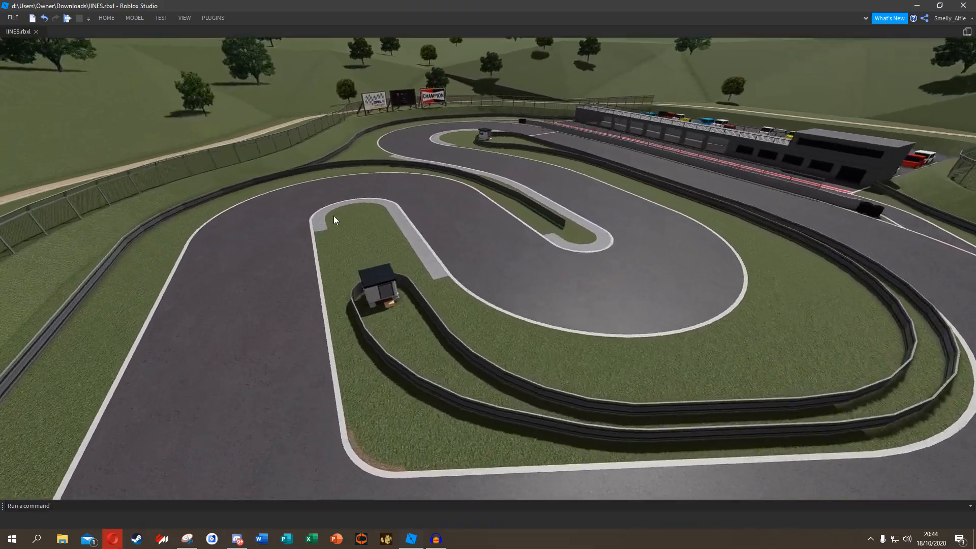
key(w)
right_drag(420, 173, 420, 173)
key(w)
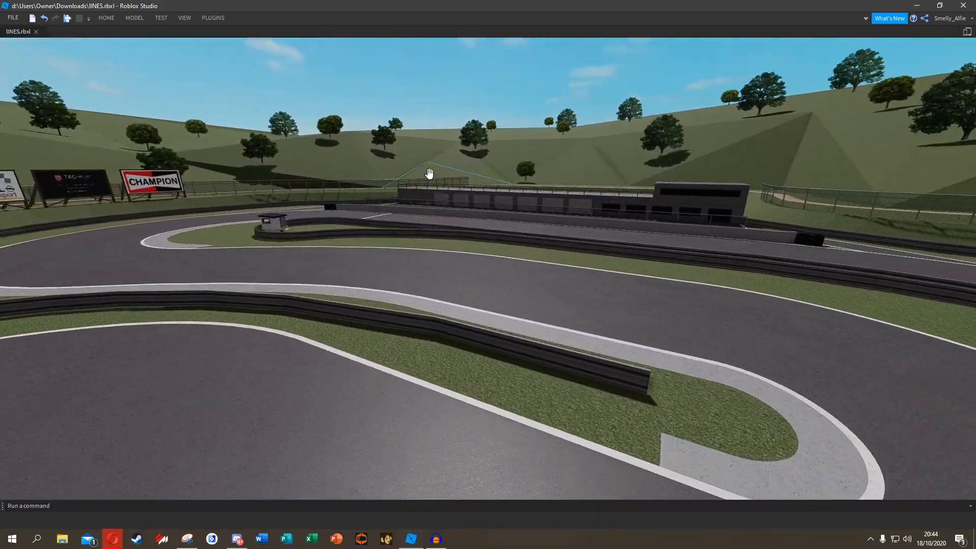
key(w)
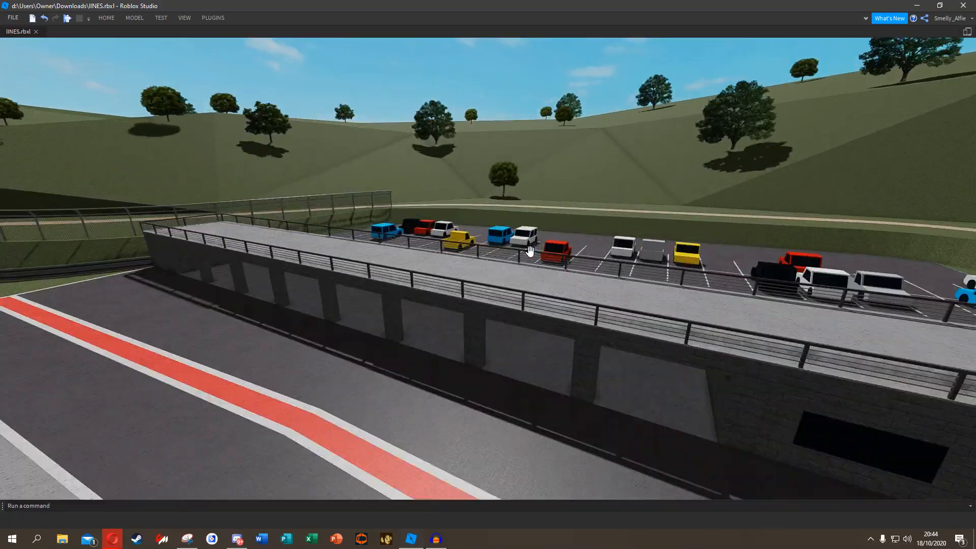
key(e)
right_drag(530, 251, 516, 253)
key(w)
key(w)
right_drag(439, 217, 310, 100)
key(d)
key(s)
key(a)
key(s)
key(a)
key(q)
Delete the pit building standing between the paddock asphalt and the pit lane.
scroll(256, 138, down, 10)
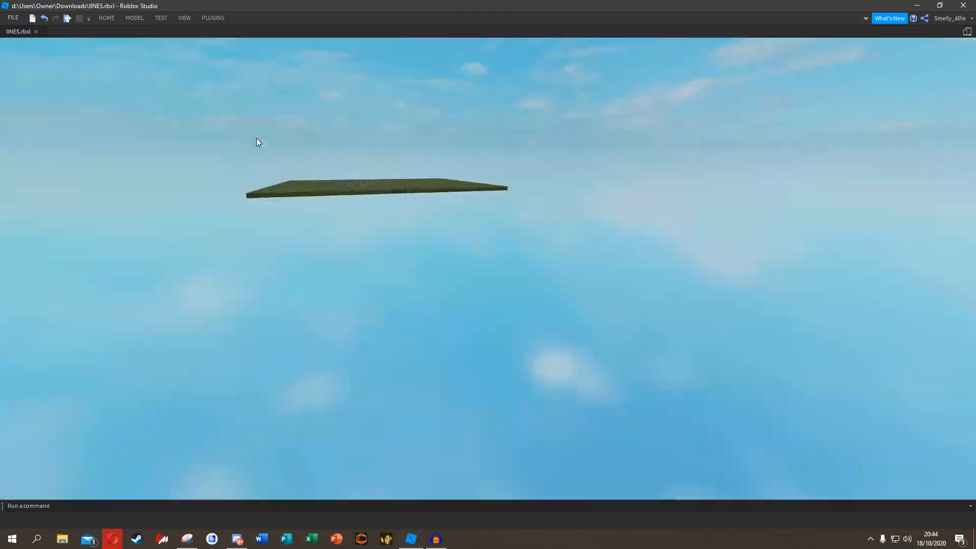
scroll(370, 210, up, 10)
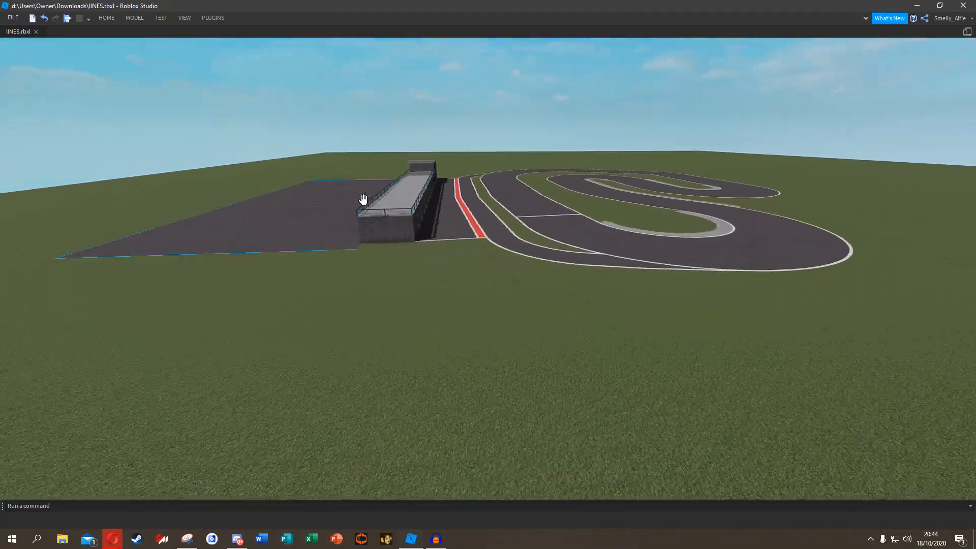
scroll(362, 199, up, 3)
right_drag(363, 200, 364, 200)
key(s)
key(d)
drag(383, 111, 467, 403)
key(Delete)
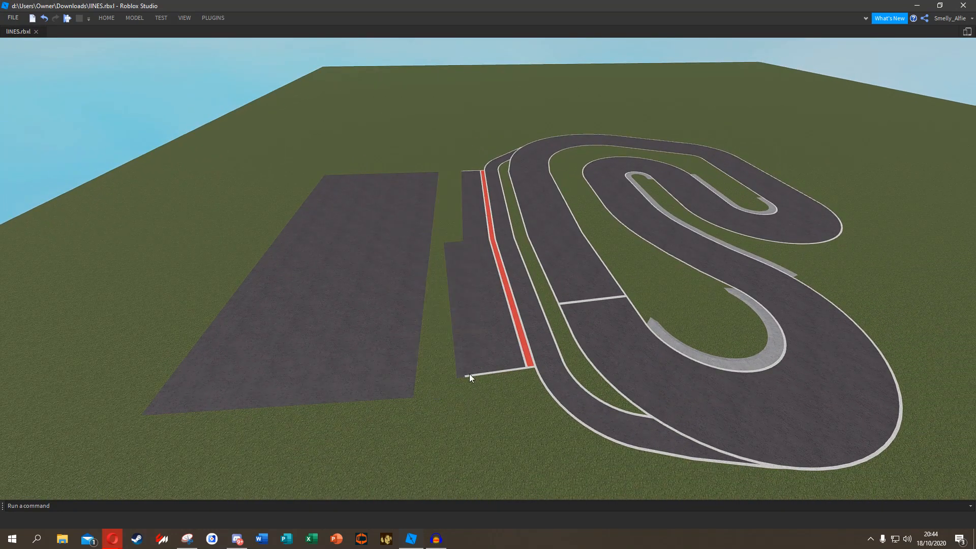
Extend the paddock asphalt sideways across the grass gap until it meets the pit lane.
scroll(439, 305, up, 3)
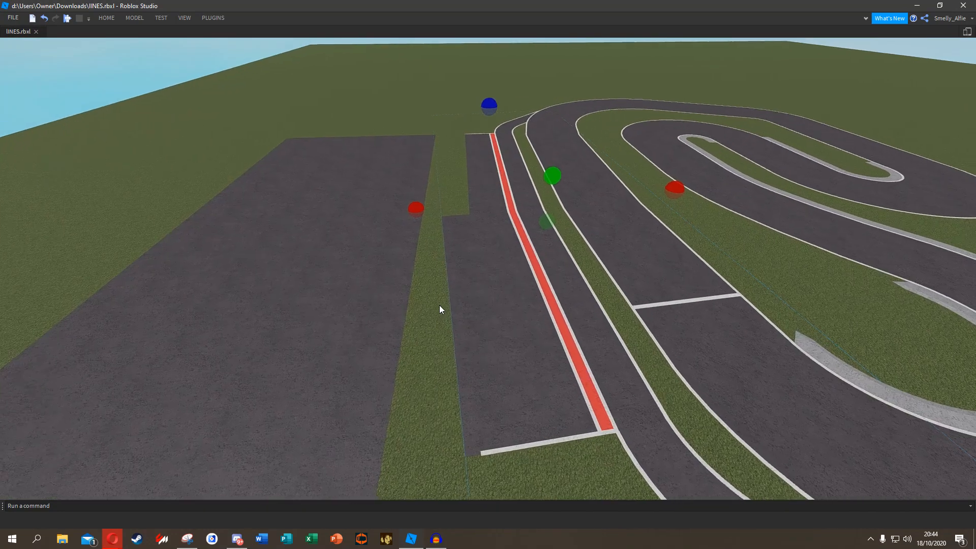
click(383, 294)
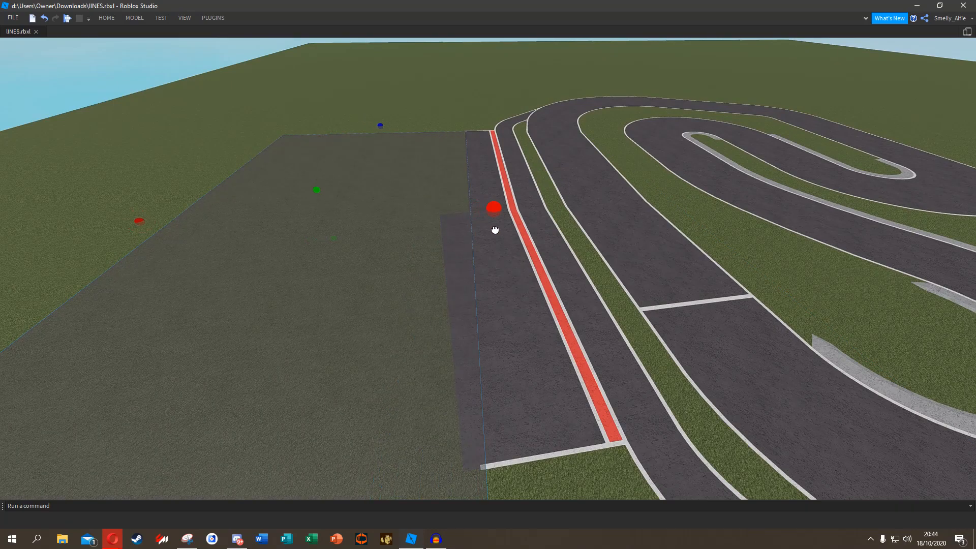
key(d)
right_drag(466, 135, 466, 135)
key(w)
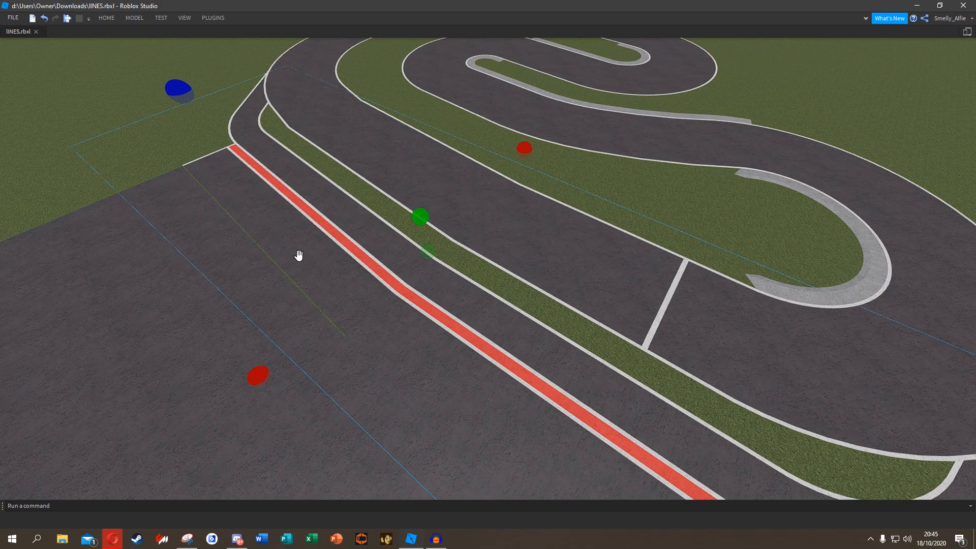
Inspect the bare track layout, kerbs and pit lane from several angles.
right_drag(298, 248, 292, 275)
drag(354, 299, 368, 302)
click(186, 118)
right_drag(233, 138, 234, 139)
middle_drag(233, 138, 477, 277)
scroll(455, 220, down, 2)
scroll(406, 209, up, 5)
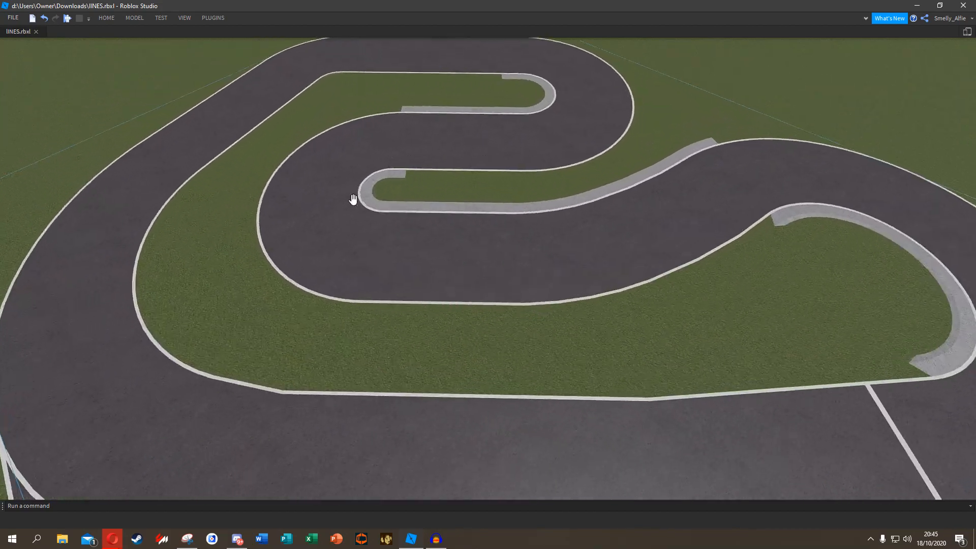
right_drag(444, 157, 444, 156)
scroll(706, 152, up, 4)
right_drag(685, 164, 662, 173)
scroll(660, 171, down, 5)
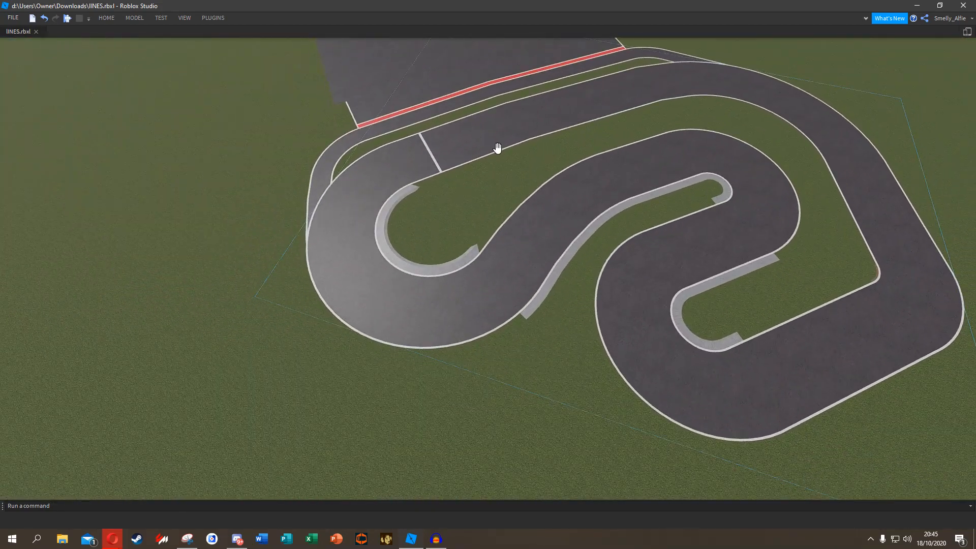
right_drag(473, 190, 473, 191)
key(s)
key(a)
right_drag(374, 218, 374, 219)
right_drag(505, 224, 505, 224)
right_drag(431, 266, 427, 268)
key(w)
right_drag(374, 154, 374, 157)
key(s)
key(s)
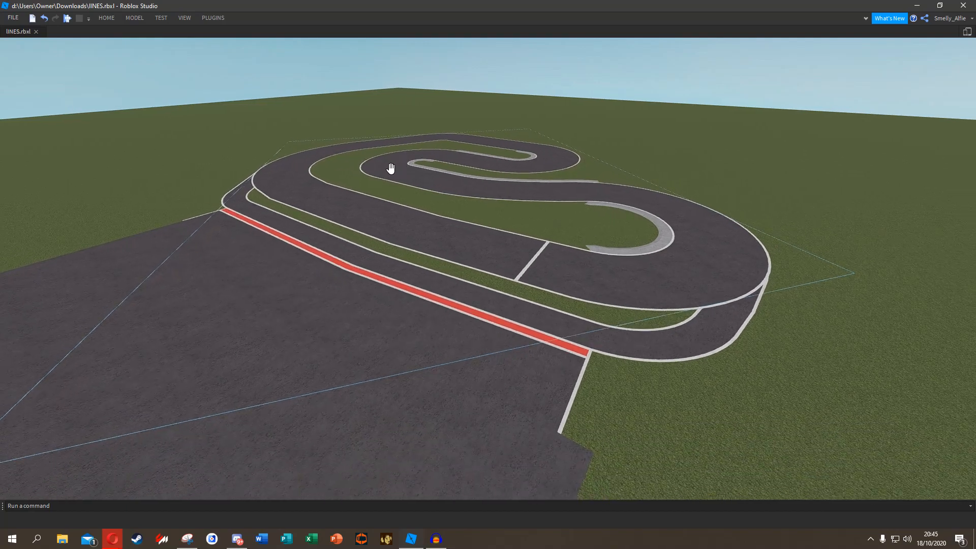
middle_drag(390, 168, 430, 184)
right_drag(430, 185, 431, 184)
middle_drag(402, 198, 440, 221)
right_drag(423, 215, 425, 215)
middle_drag(318, 203, 391, 207)
right_drag(392, 207, 392, 207)
middle_drag(330, 213, 364, 216)
scroll(111, 61, up, 1)
Open the Toolbox and list the My Models inventory.
click(186, 20)
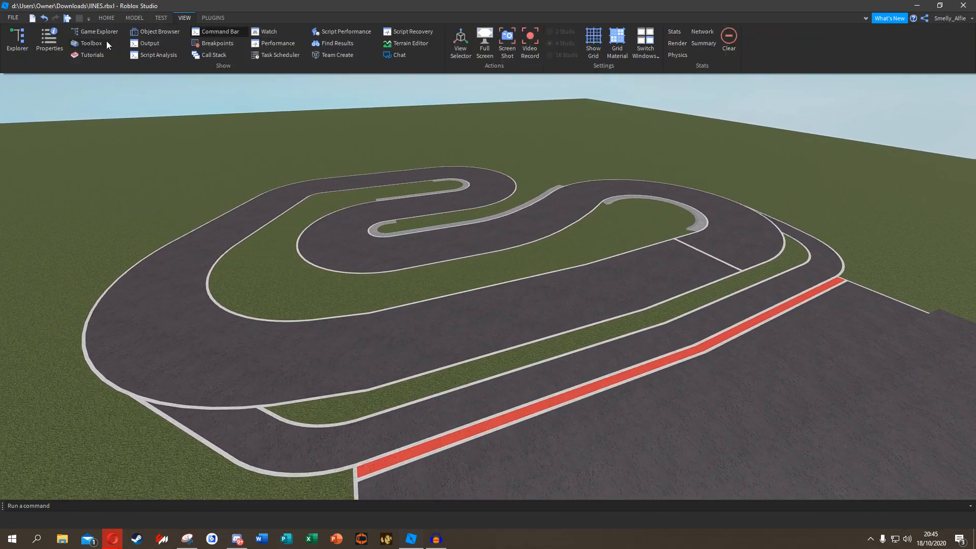
click(91, 43)
click(865, 19)
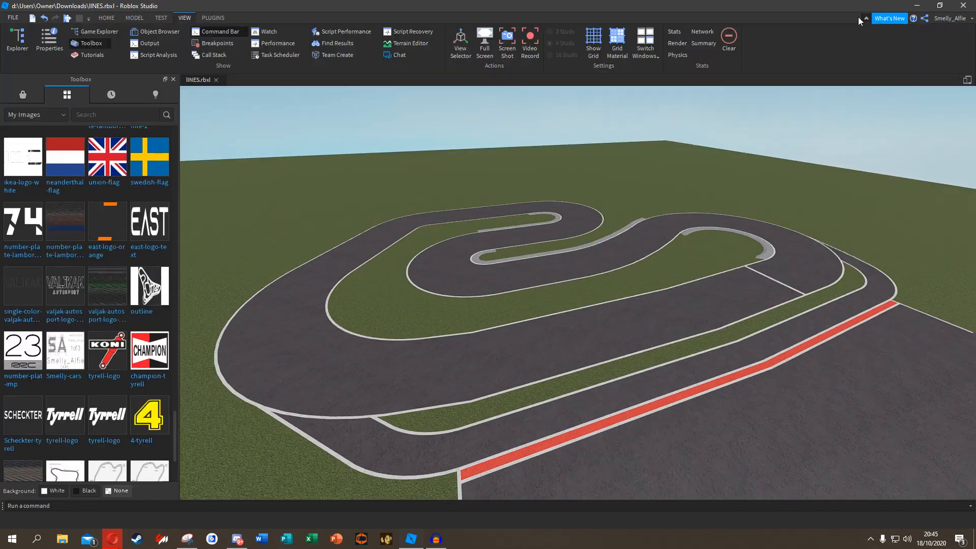
click(49, 115)
click(40, 144)
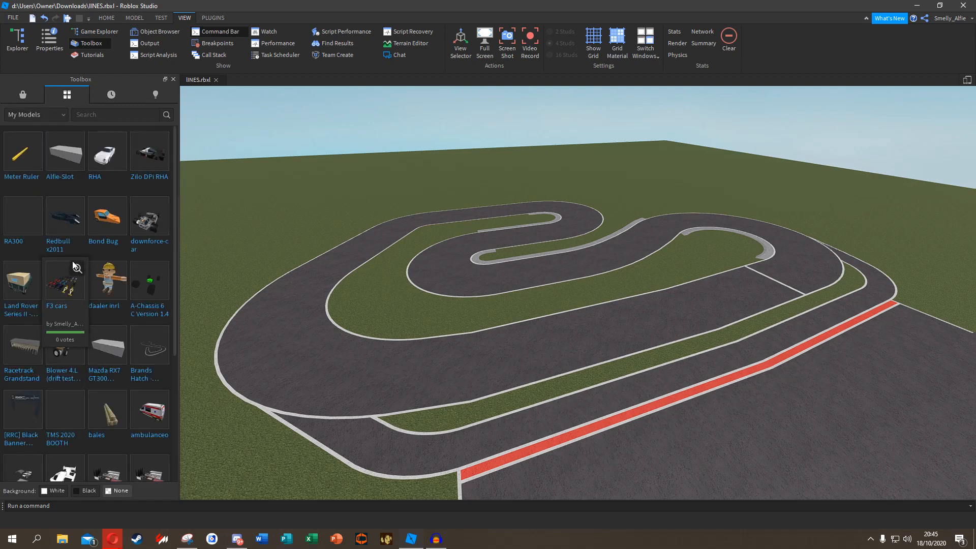
Insert the Track Asset Pack on the grass next to the track.
mouse_move(91, 289)
right_drag(590, 279, 436, 277)
drag(503, 306, 458, 189)
scroll(437, 190, up, 8)
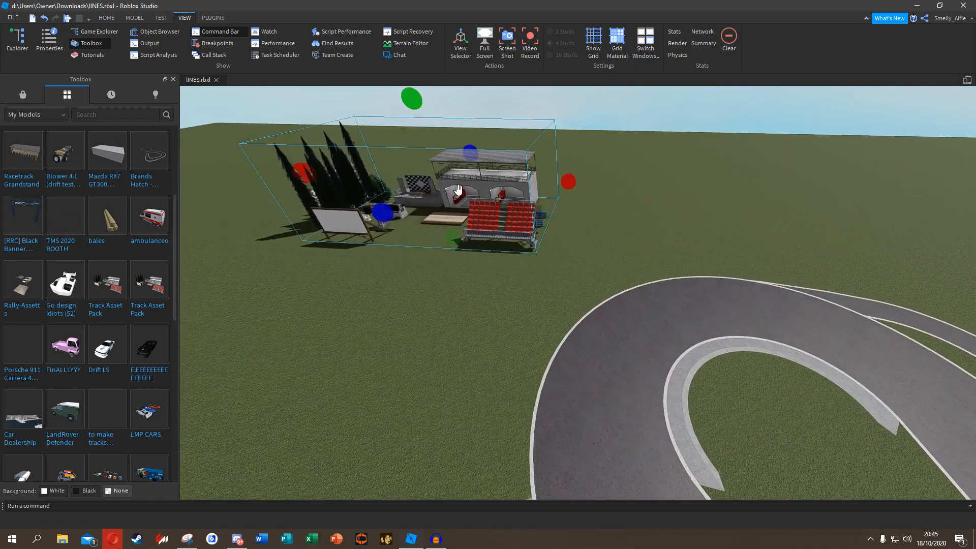
Delete the trees, billboards, building and grandstand from the asset pack, keeping only the two blue barriers.
right_drag(296, 122, 434, 130)
click(398, 165)
scroll(398, 166, up, 6)
right_drag(398, 166, 416, 173)
drag(415, 173, 604, 348)
key(Delete)
drag(617, 293, 500, 321)
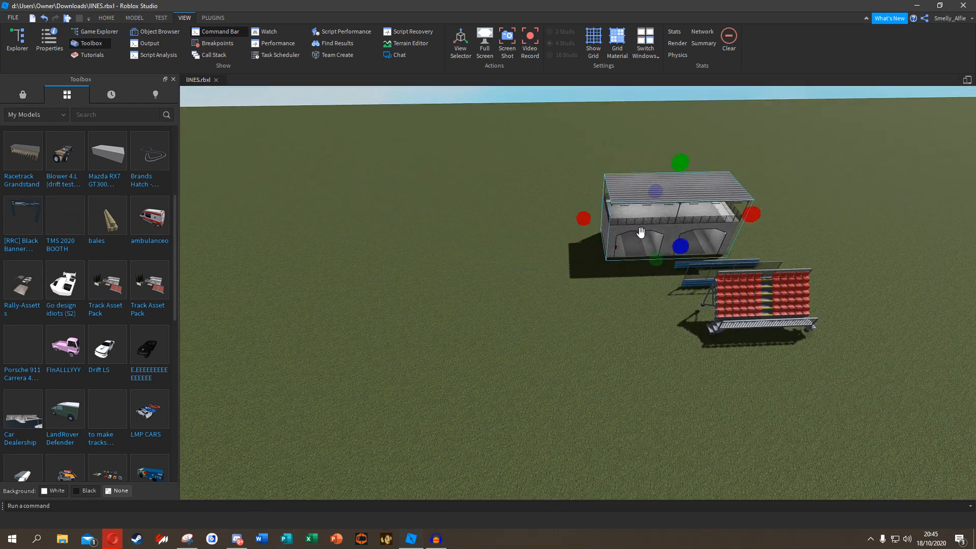
scroll(721, 275, up, 3)
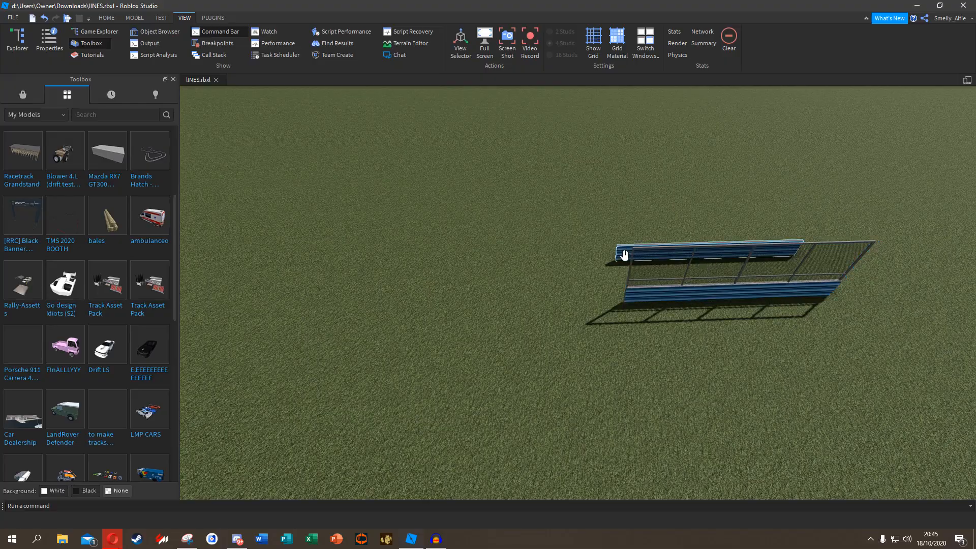
Move the fenced blue barrier onto the infield grass beside the main straight and rotate it parallel to the track.
drag(624, 315, 623, 316)
right_drag(623, 315, 623, 315)
drag(623, 316, 630, 194)
scroll(629, 193, up, 5)
right_drag(629, 194, 630, 194)
drag(630, 194, 675, 226)
key(ctrl+r)
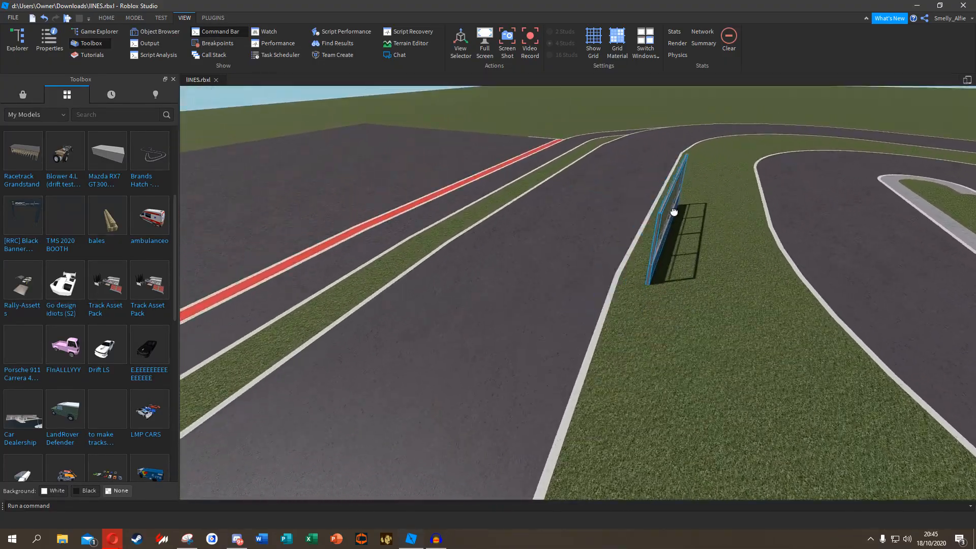
Shift the fenced barrier along the white line on the inner side of the main straight.
key(w)
right_drag(508, 170, 505, 176)
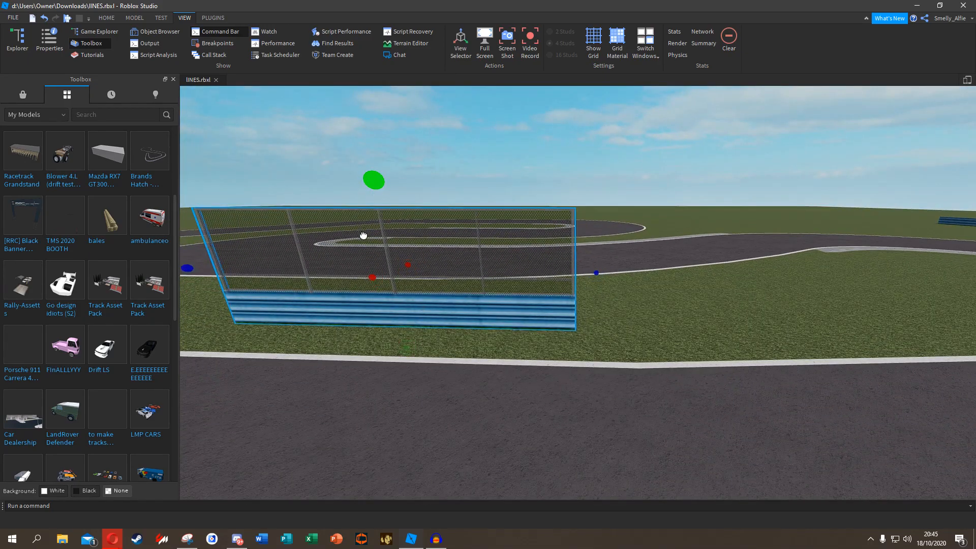
drag(363, 236, 415, 234)
click(522, 109)
right_drag(524, 107, 526, 108)
key(s)
drag(526, 256, 521, 263)
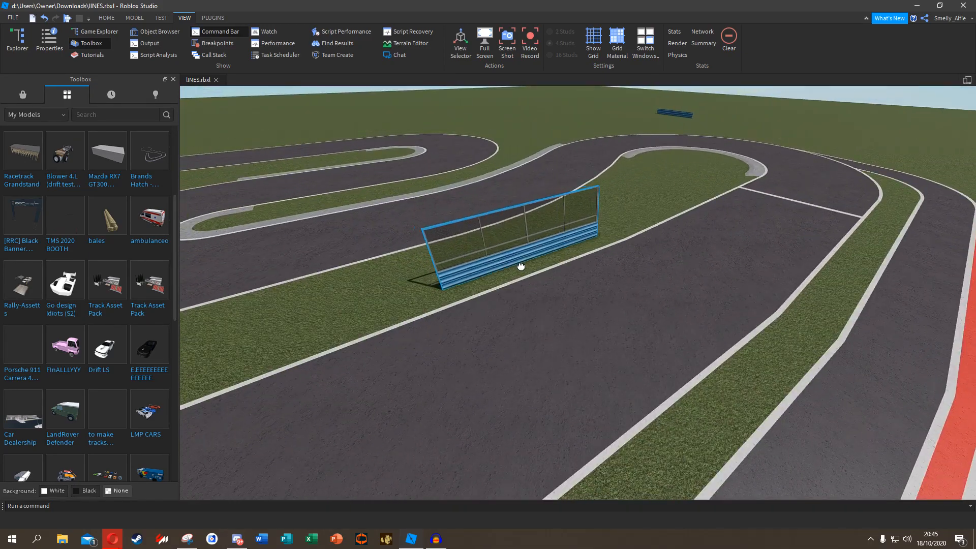
Adjust the fenced barrier's position on the grass strip and rotate it by two quarter turns.
mouse_move(517, 264)
right_down()
mouse_move(512, 195)
mouse_move(515, 252)
right_up()
click(520, 197)
key(w)
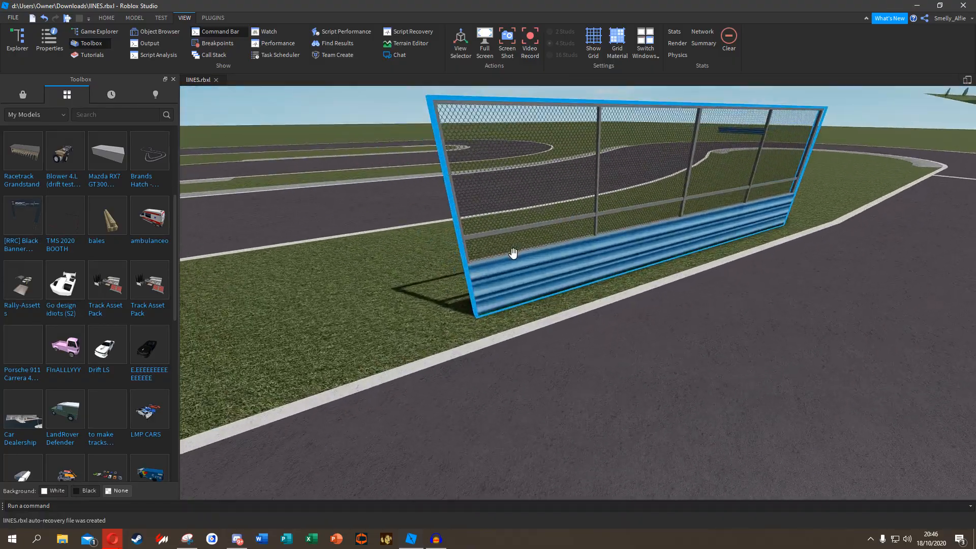
key(w)
drag(546, 260, 611, 289)
key(ctrl+r)
key(ctrl+r)
Shorten the fenced barrier to two panels, scaling the blue barrier to the same length as the mesh and rails.
right_drag(611, 288, 522, 236)
key(w)
key(d)
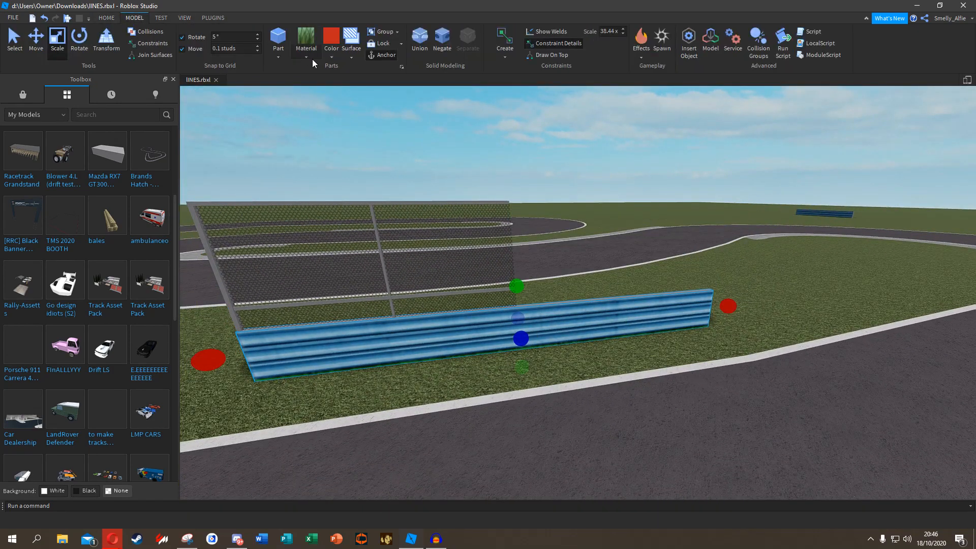
drag(720, 307, 657, 311)
key(w)
right_drag(712, 308, 657, 311)
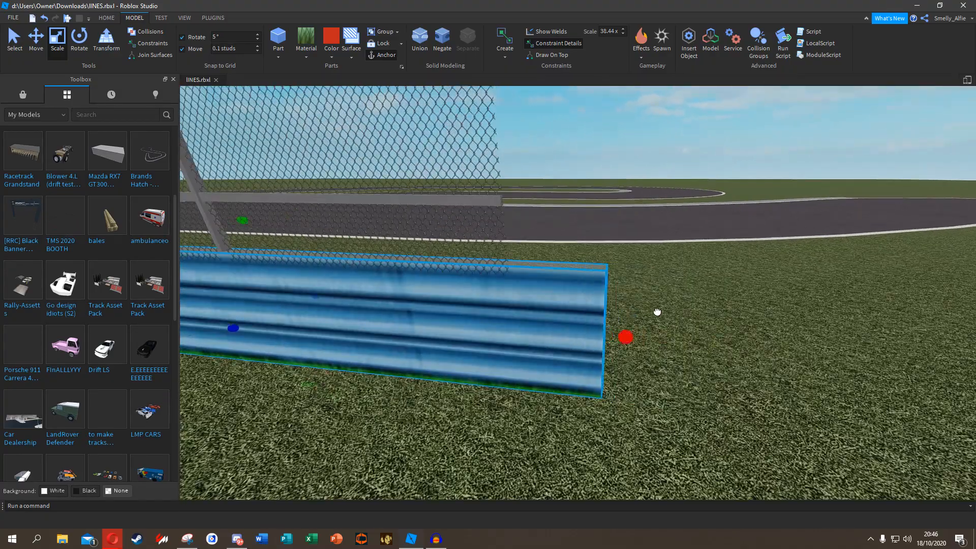
drag(568, 312, 571, 311)
key(a)
right_drag(571, 311, 461, 247)
key(s)
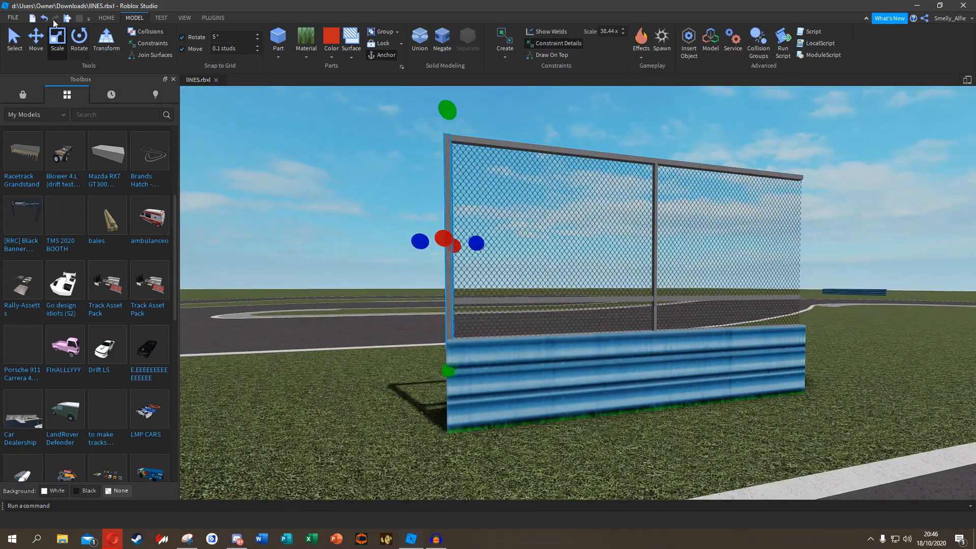
Place an end post at the open end of the shortened fence.
key(d)
drag(490, 240, 561, 243)
right_drag(519, 244, 561, 243)
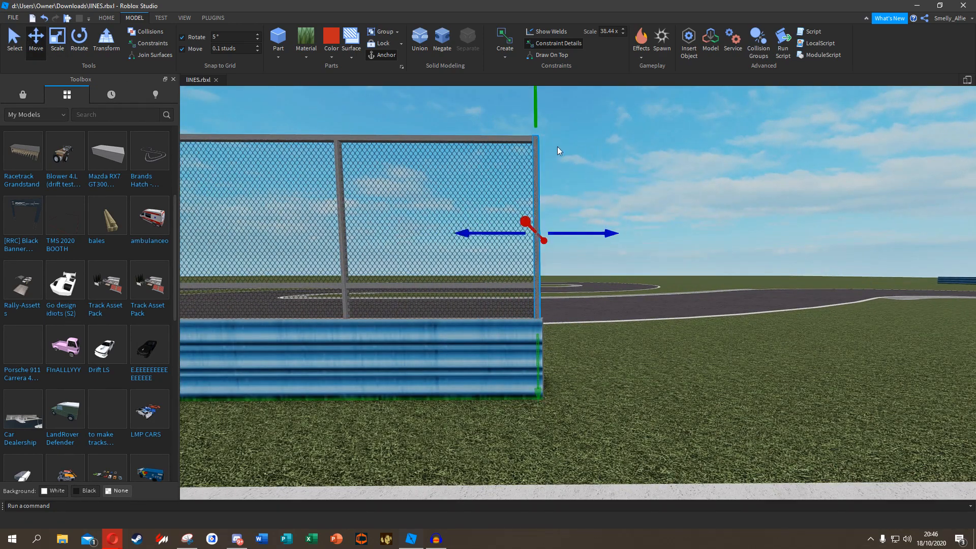
Lower the fence's top rail and scale the mesh down to meet it.
click(470, 142)
key(a)
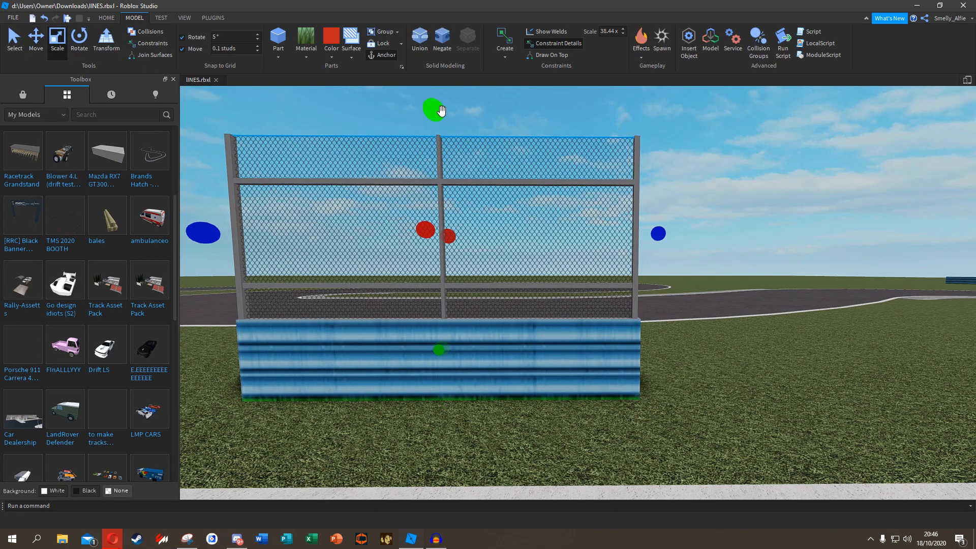
drag(440, 111, 419, 153)
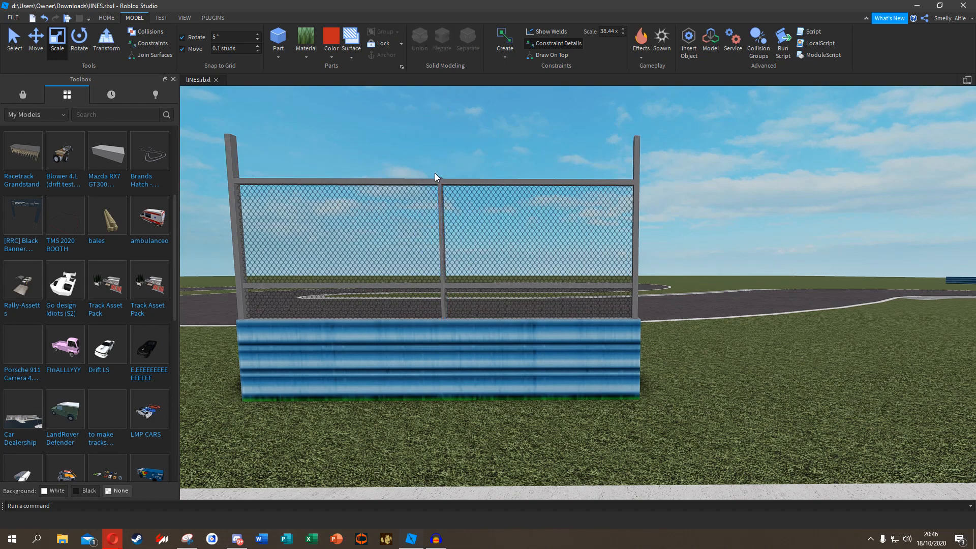
Shorten both end posts to the height of the lowered top rail.
key(a)
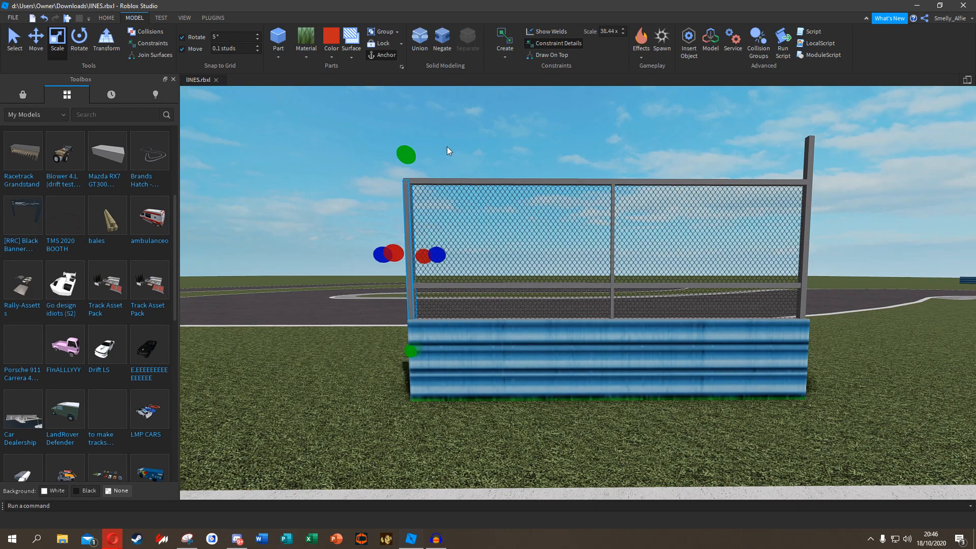
key(d)
click(557, 145)
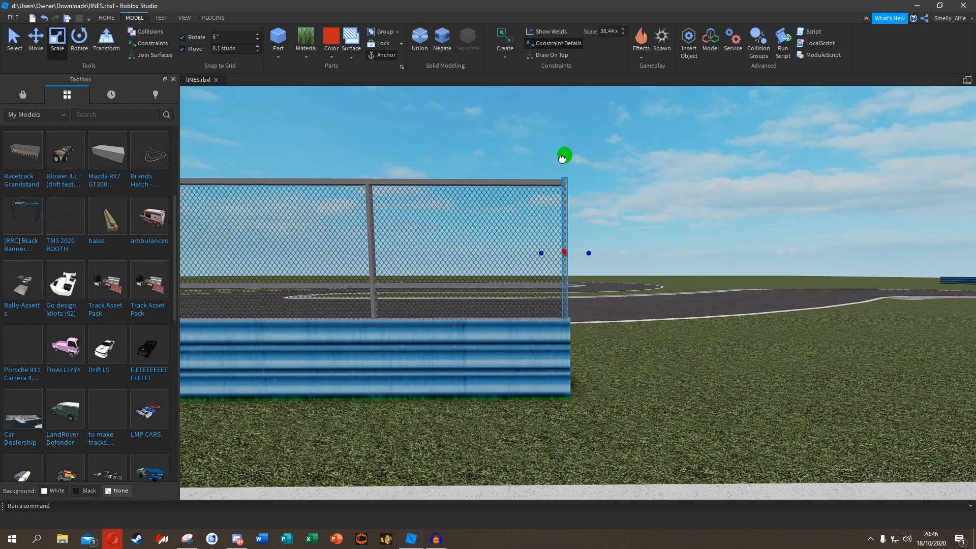
click(524, 152)
Select the shortened fence and its blue barrier together as one section.
key(s)
right_drag(484, 145, 474, 174)
key(w)
key(e)
key(d)
key(a)
key(s)
middle_drag(474, 174, 366, 295)
right_drag(416, 313, 416, 313)
key(s)
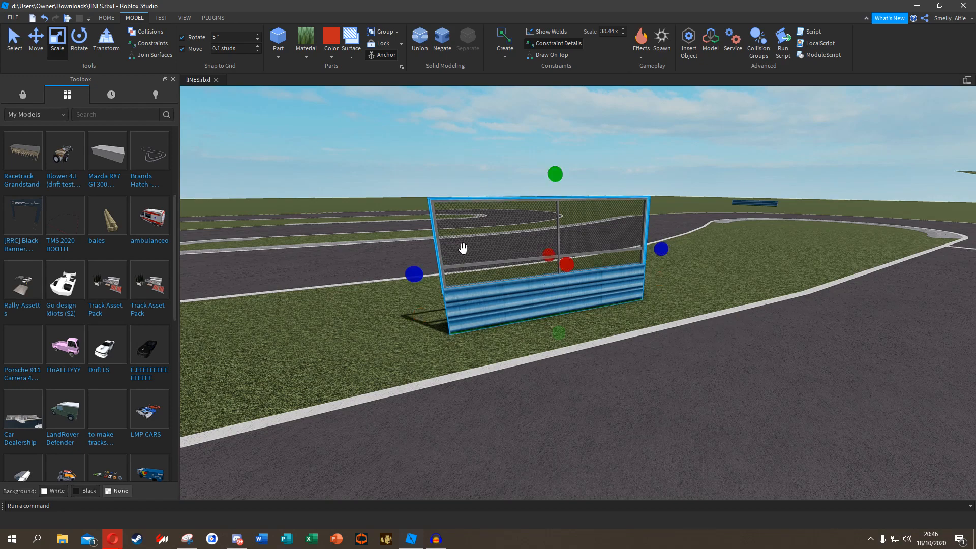
Move the shortened barrier section closer to the white line along the main straight and show the plugin tools.
key(e)
right_drag(477, 219, 477, 219)
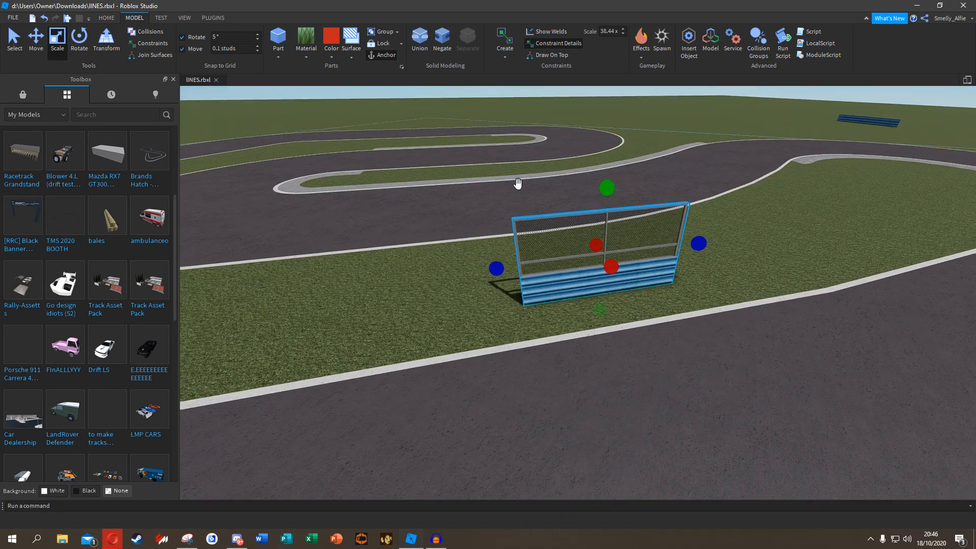
right_drag(535, 232, 536, 232)
drag(530, 262, 571, 276)
right_drag(571, 283, 571, 280)
key(a)
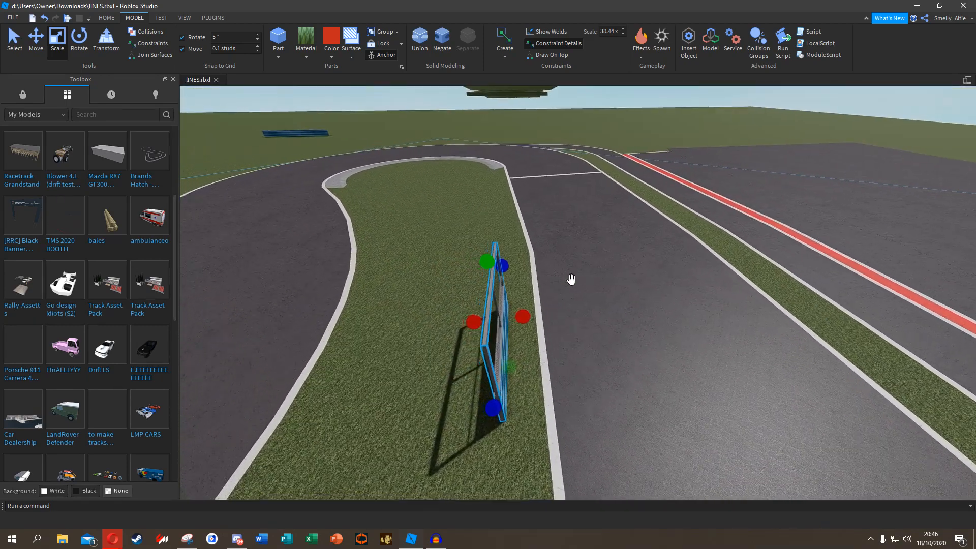
key(d)
key(w)
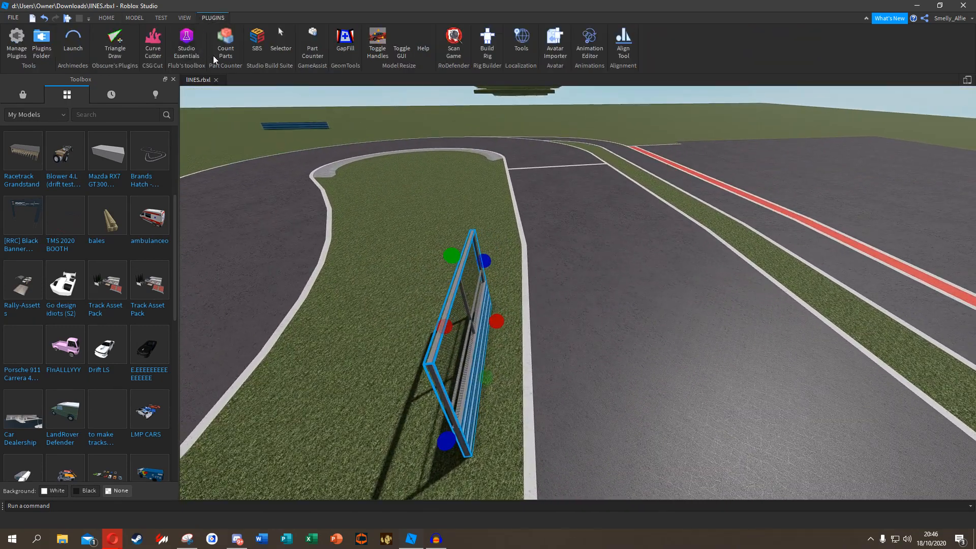
Close the Toolbox, launch the Archimedes plugin and move its panel clear of the track.
click(173, 80)
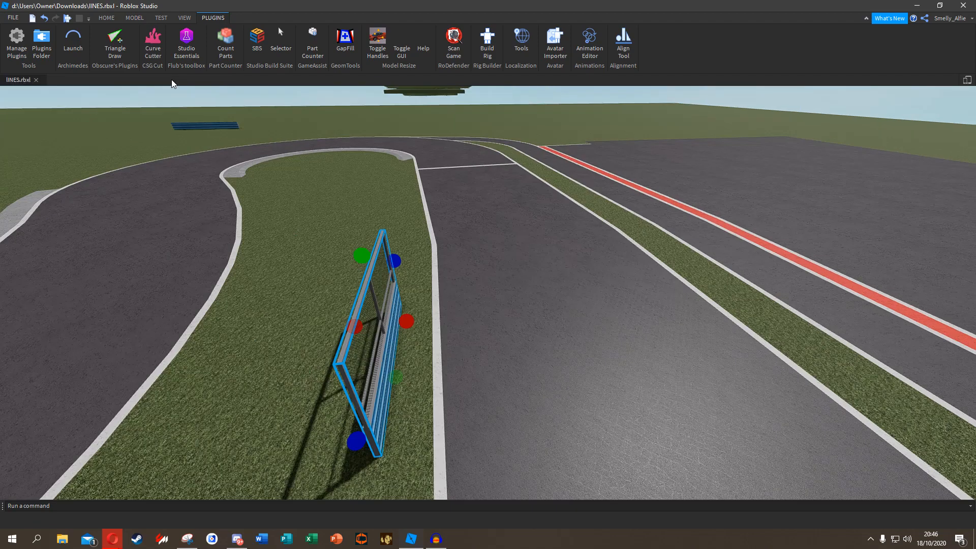
click(194, 20)
click(216, 20)
click(74, 46)
drag(702, 106, 875, 107)
right_drag(549, 219, 316, 161)
key(w)
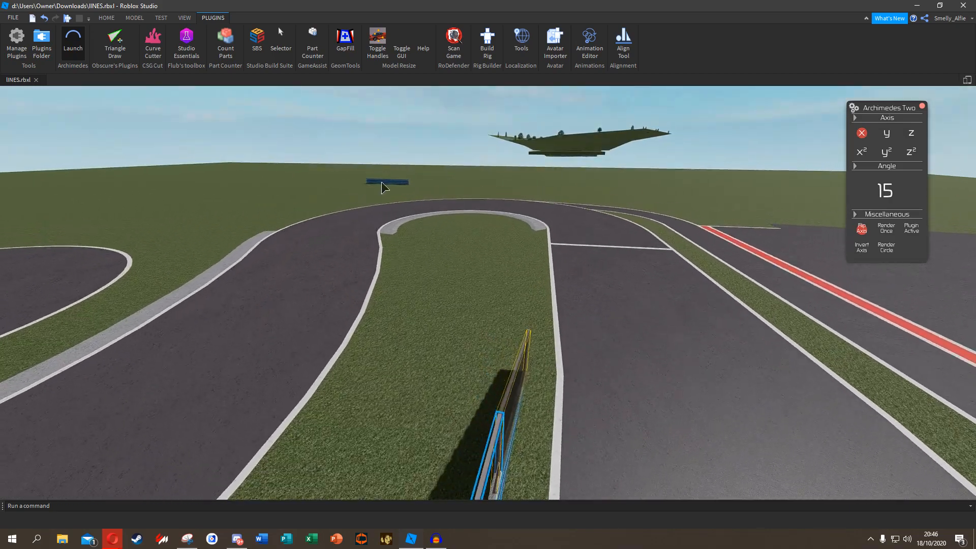
Bring the plain blue barrier from beyond the track onto the infield grass near the fenced section.
click(135, 18)
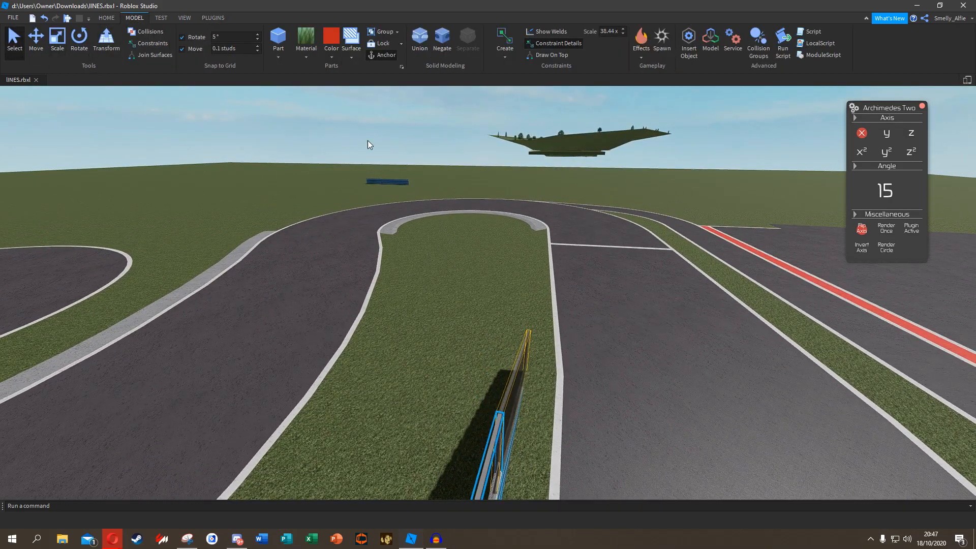
click(399, 182)
key(f)
right_drag(468, 234, 485, 189)
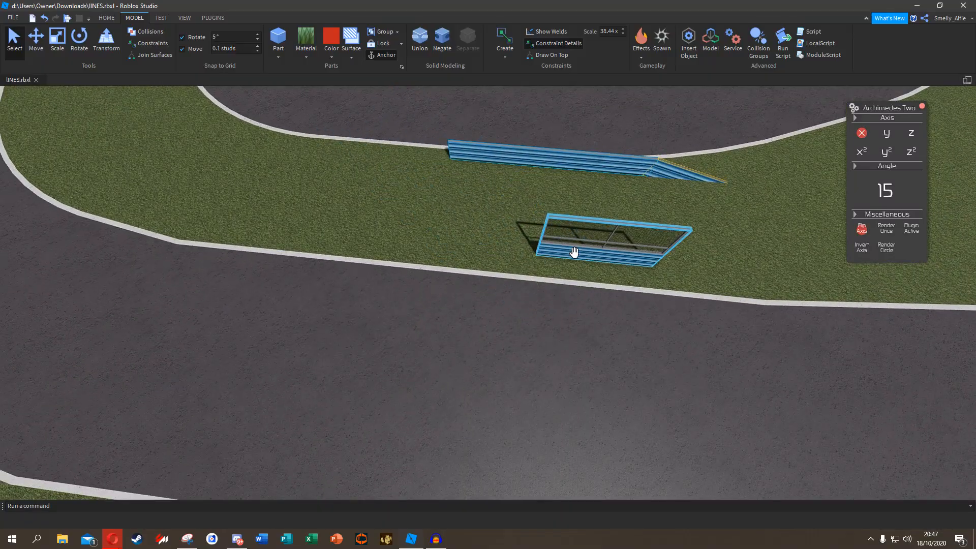
key(w)
right_drag(535, 237, 528, 170)
Stand the fenced section at the track's outer edge and place the plain blue barrier beside the main straight's white line.
click(539, 170)
key(e)
key(s)
drag(456, 330, 418, 215)
right_drag(418, 215, 423, 218)
mouse_move(490, 196)
mouse_down()
mouse_move(495, 266)
mouse_move(538, 320)
mouse_move(494, 201)
mouse_up()
key(d)
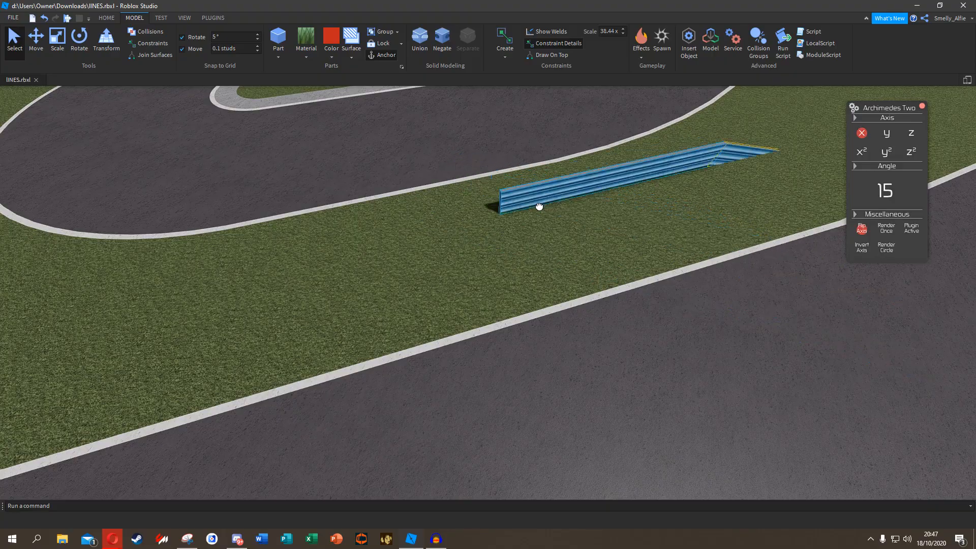
right_drag(552, 195, 255, 155)
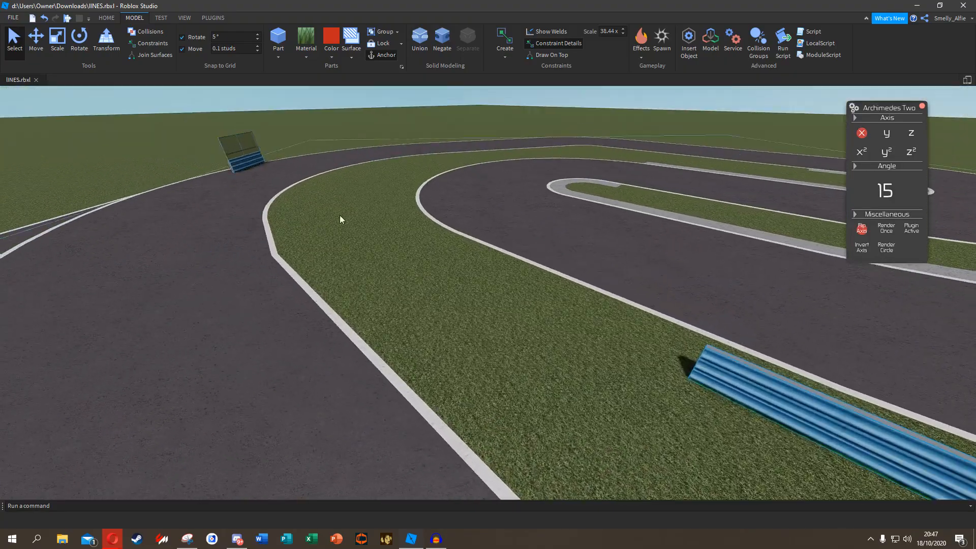
right_drag(340, 215, 523, 214)
right_drag(372, 252, 543, 257)
drag(543, 257, 508, 247)
key(w)
key(e)
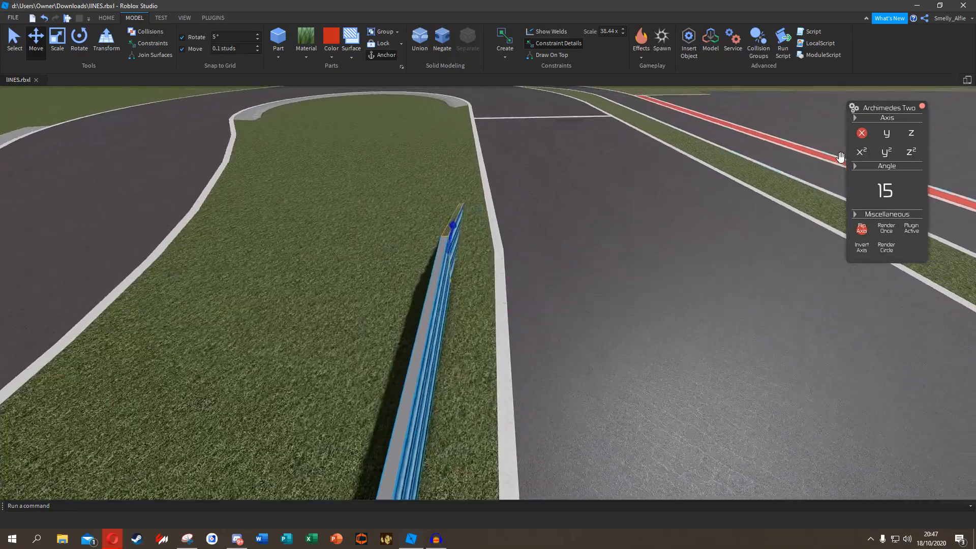
Set Archimedes to the x² axis with Flip Axis off and an angle of 5.
click(863, 154)
key(e)
click(860, 226)
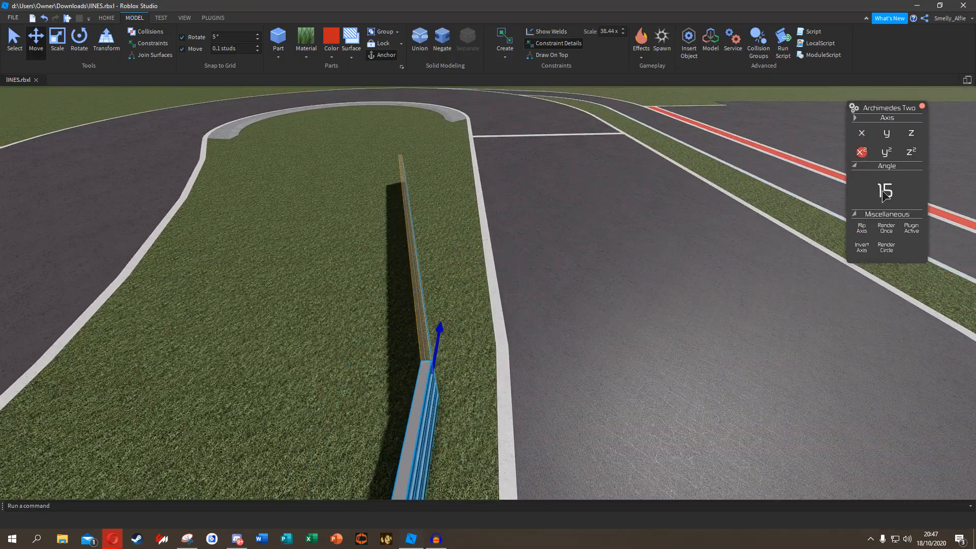
right_drag(535, 246, 568, 288)
key(e)
key(q)
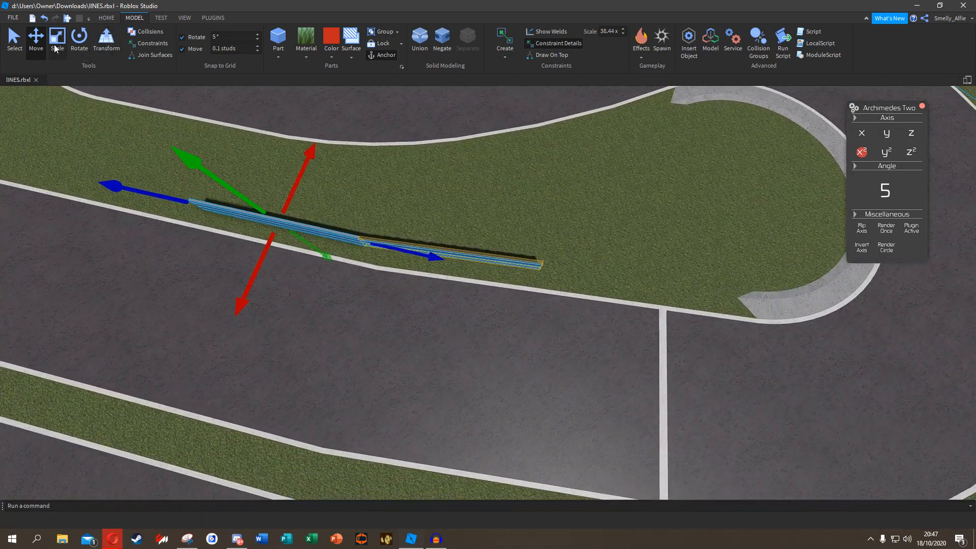
Render the next blue barrier section at angle 5, scale its length along the straight, and continue rendering at angle 10.
key(e)
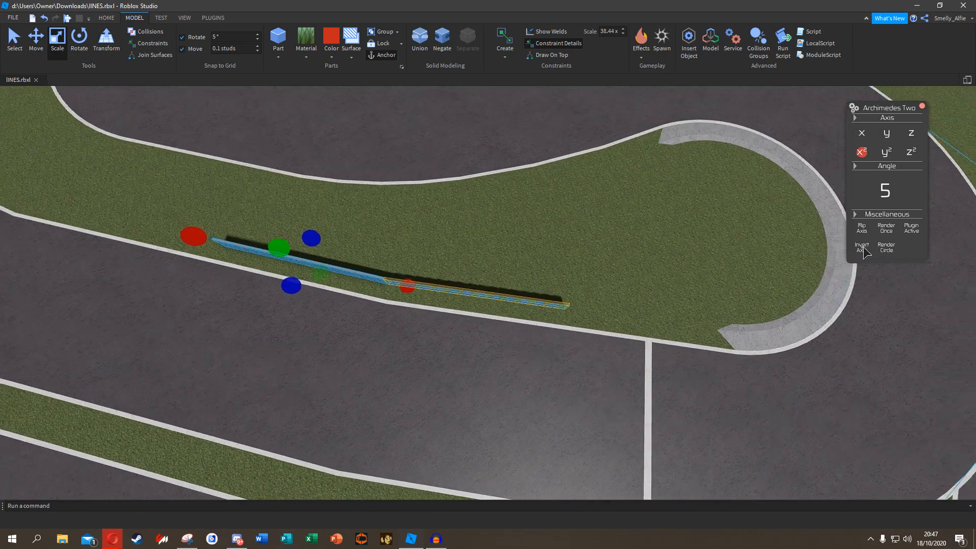
key(d)
click(884, 231)
key(d)
key(w)
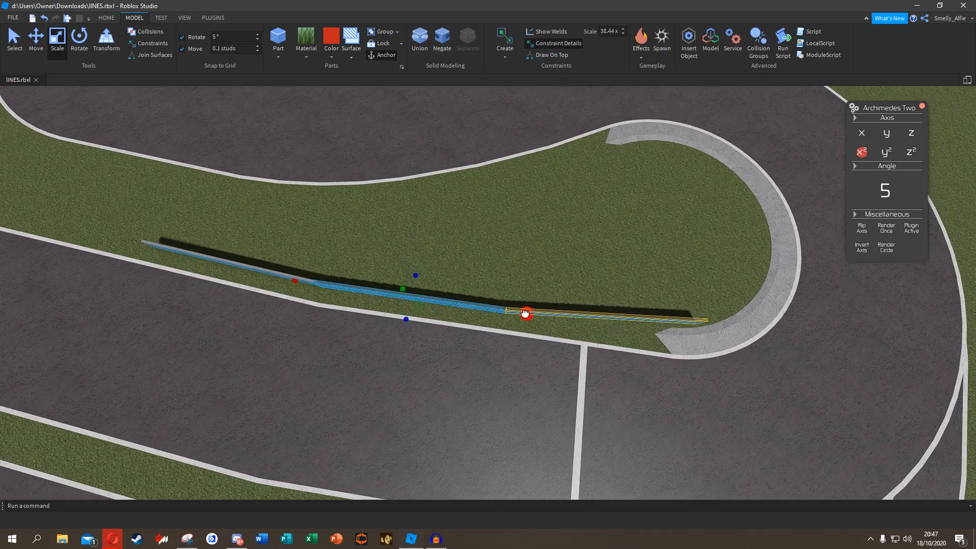
click(887, 228)
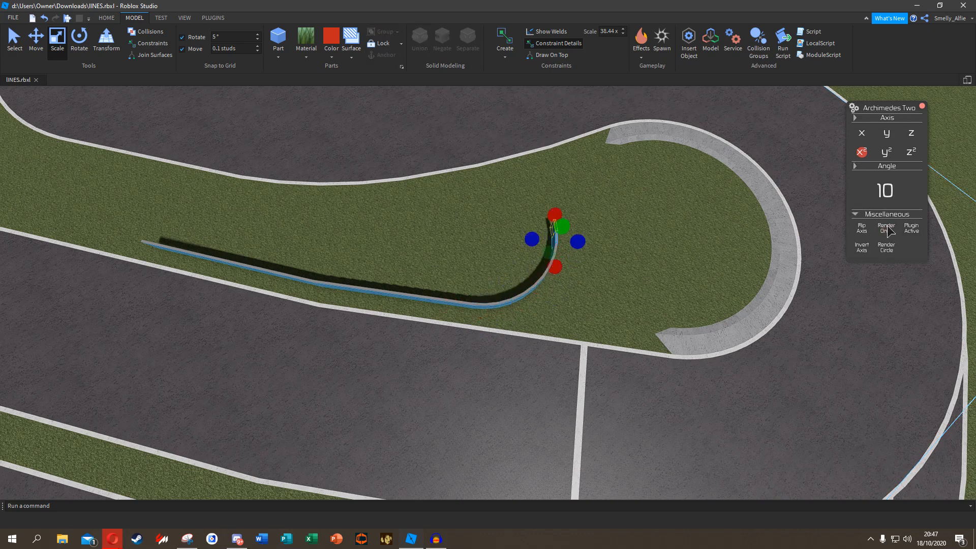
Undo the rendered curve of short barrier pieces back to the last long section.
key(ctrl+z)
key(ctrl+z)
key(ctrl+z)
key(ctrl+z)
key(ctrl+z)
key(ctrl+z)
key(ctrl+z)
key(ctrl+z)
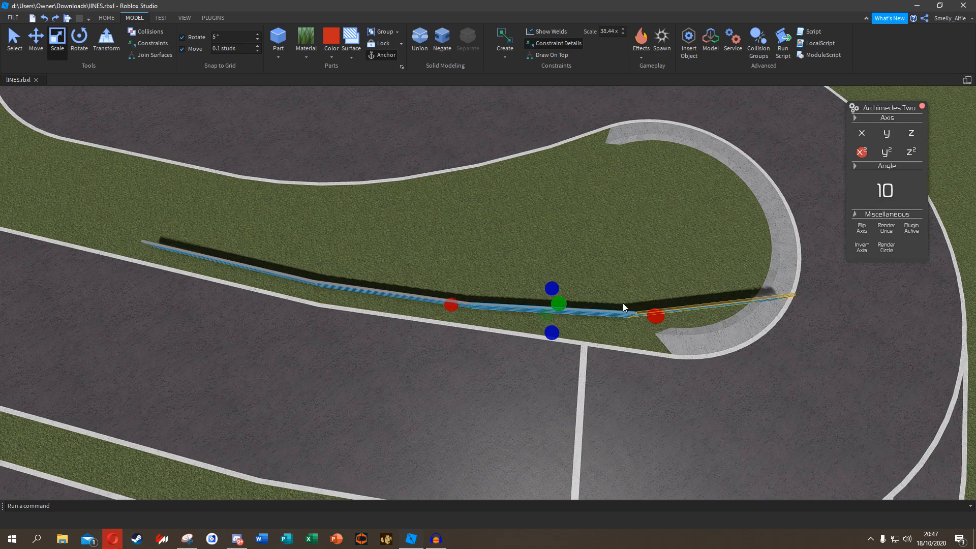
Shorten the last barrier section and render it repeatedly at angle 10 to form a rounded turn on the infield grass.
drag(661, 315, 539, 327)
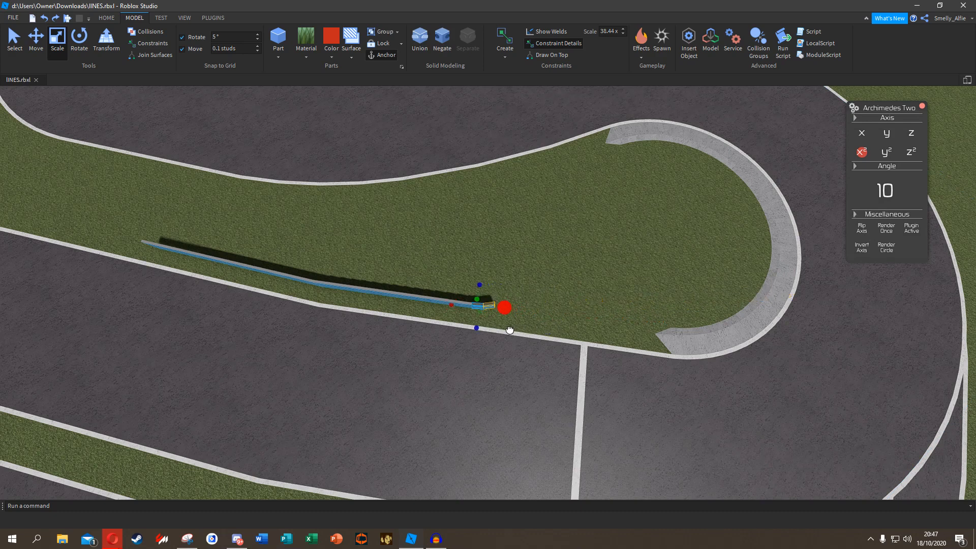
click(882, 229)
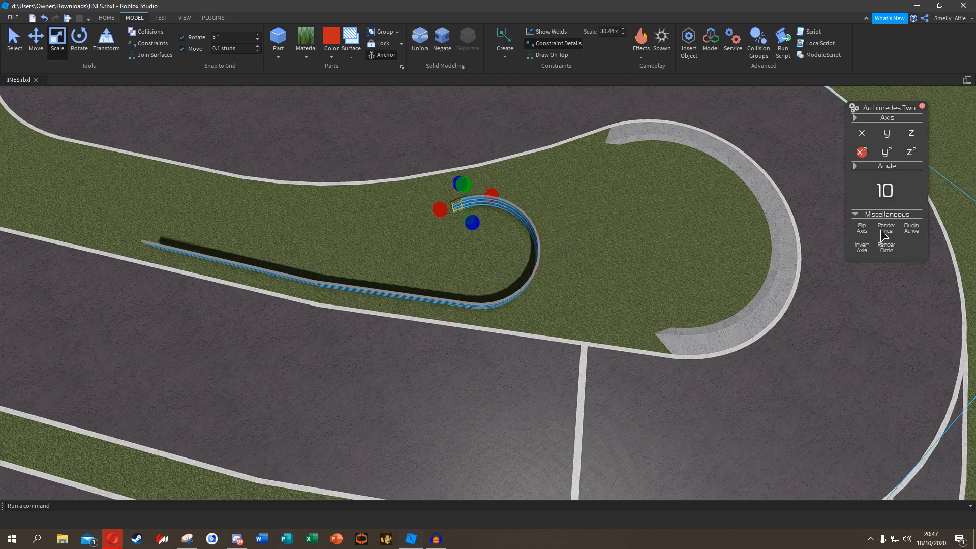
right_drag(468, 206, 567, 199)
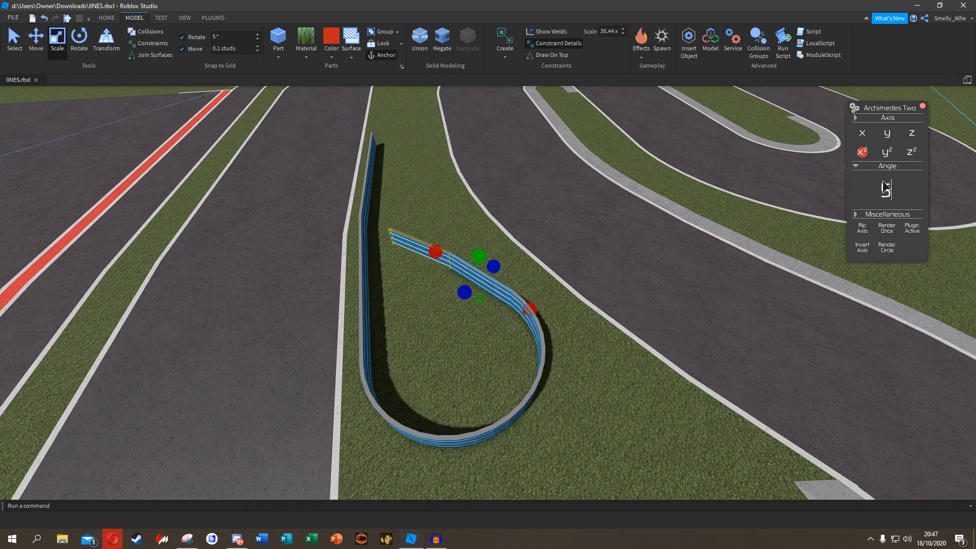
right_drag(727, 184, 684, 183)
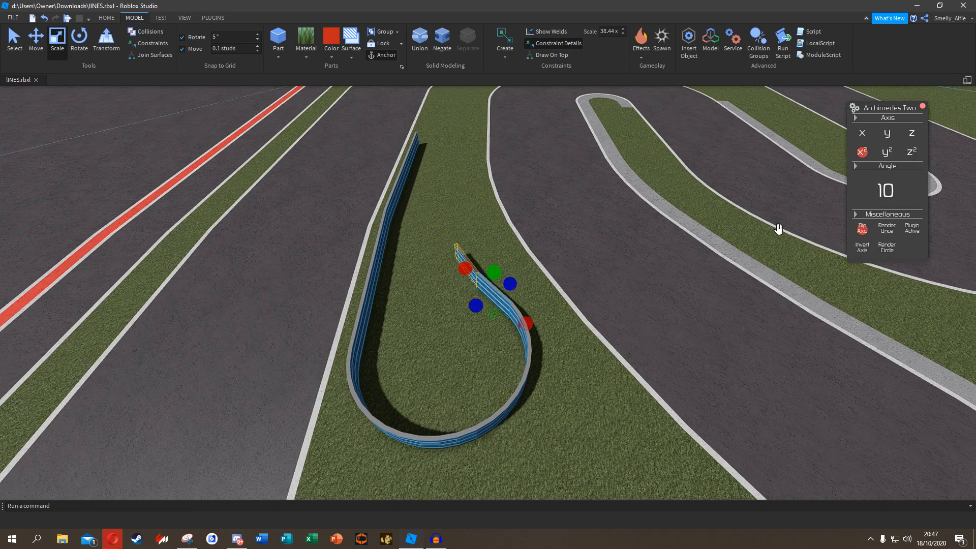
Render the next section with Flip Axis on and stretch the returning barrier along the infield strip toward the bend.
click(886, 232)
key(w)
right_drag(431, 313, 431, 313)
key(w)
drag(429, 347, 457, 279)
key(w)
right_drag(488, 274, 491, 275)
key(w)
drag(491, 288, 492, 273)
right_drag(493, 272, 493, 273)
key(s)
drag(493, 273, 501, 298)
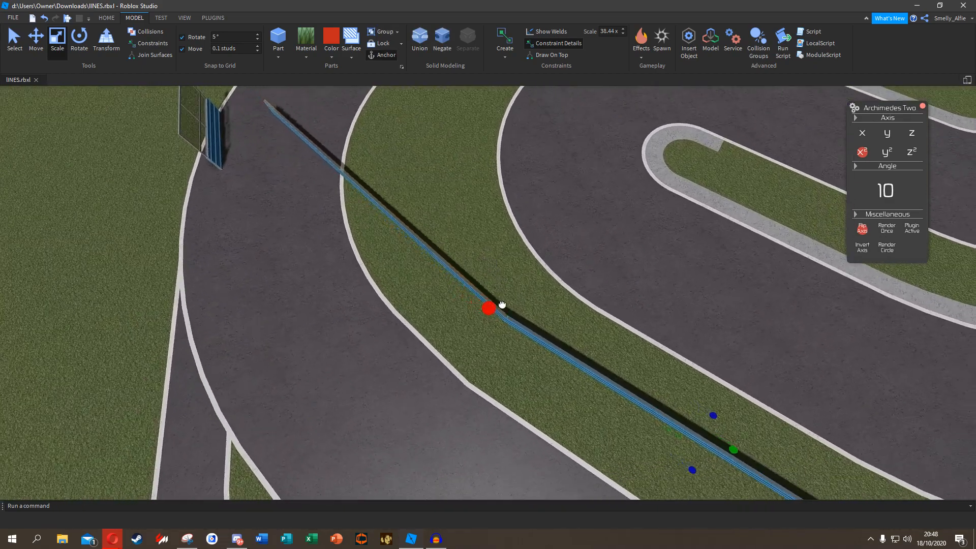
Render four more barrier sections at angle 10 around the infield bend, scaling their lengths to follow the grass strip.
right_drag(506, 302, 506, 285)
key(s)
key(w)
click(886, 227)
drag(256, 203, 473, 369)
right_drag(472, 368, 474, 353)
click(886, 229)
drag(376, 277, 330, 288)
click(886, 229)
drag(510, 267, 494, 259)
click(886, 229)
right_drag(661, 325, 688, 325)
drag(691, 400, 631, 351)
Turn on Invert Axis and render two further barrier sections, scaling them along the strip toward the hairpin.
click(862, 247)
click(886, 229)
drag(466, 309, 486, 220)
right_drag(732, 216, 756, 216)
right_drag(568, 264, 568, 285)
click(886, 228)
right_drag(609, 259, 632, 259)
right_drag(485, 274, 510, 366)
drag(491, 361, 482, 363)
right_drag(493, 363, 485, 266)
key(s)
click(462, 169)
Duplicate the fenced barrier section standing outside the track.
right_drag(461, 170, 474, 135)
key(e)
right_drag(453, 203, 442, 266)
scroll(443, 266, down, 5)
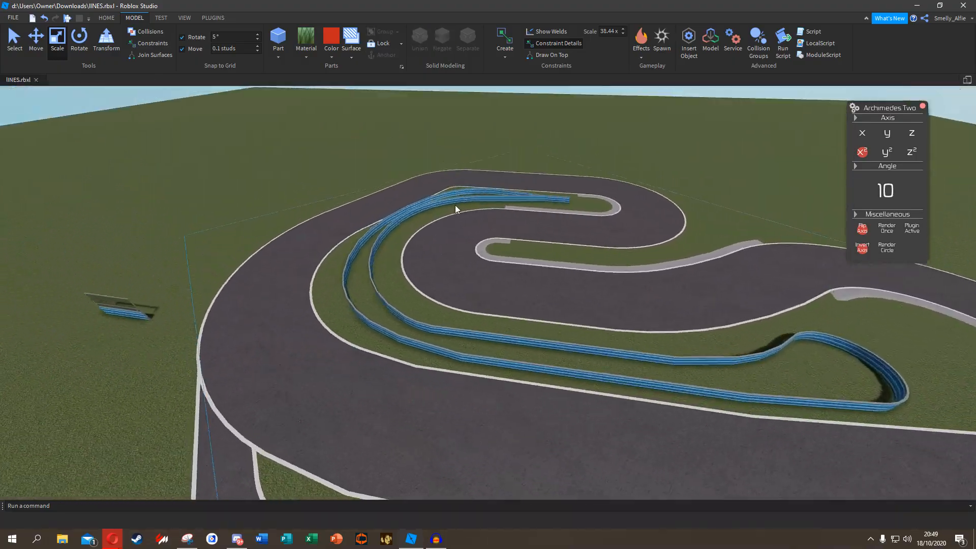
scroll(455, 205, up, 5)
scroll(478, 193, up, 3)
right_drag(425, 315, 385, 205)
scroll(385, 205, up, 4)
scroll(599, 282, up, 4)
click(618, 283)
key(ctrl+d)
Bring the duplicated fenced section to the outer white line of the track opposite the infield barriers.
drag(618, 283, 649, 353)
right_drag(649, 353, 649, 353)
drag(649, 353, 645, 355)
right_drag(645, 355, 644, 356)
drag(645, 355, 421, 320)
key(a)
right_drag(420, 320, 420, 321)
drag(420, 320, 512, 268)
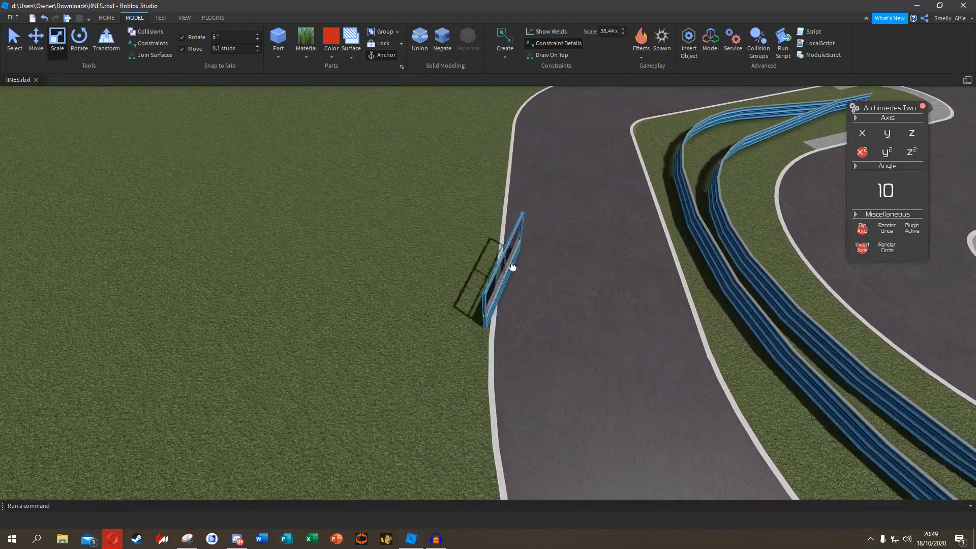
key(d)
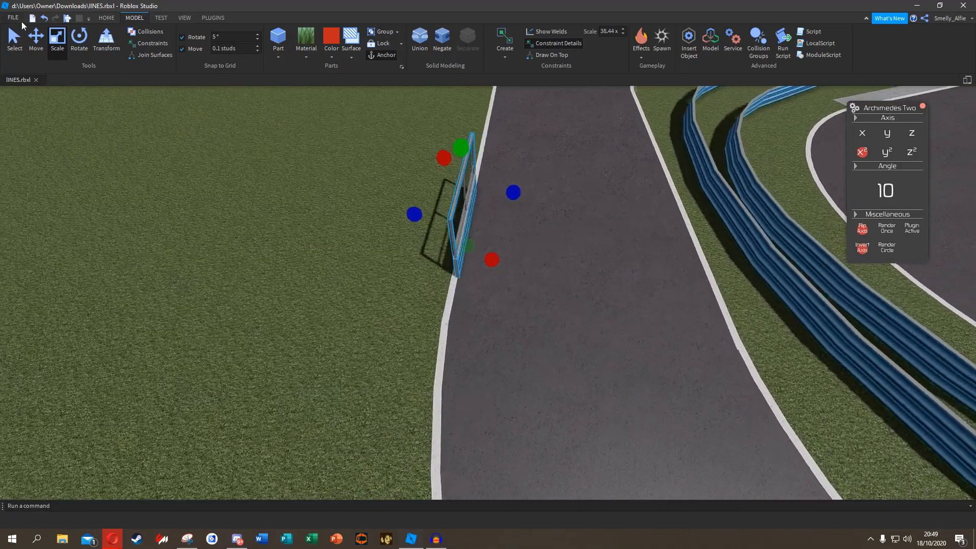
Shift the duplicated fenced section sideways onto the grass just outside the white line.
click(35, 40)
drag(532, 208, 442, 209)
right_drag(381, 217, 514, 365)
key(w)
key(w)
key(w)
drag(470, 360, 468, 376)
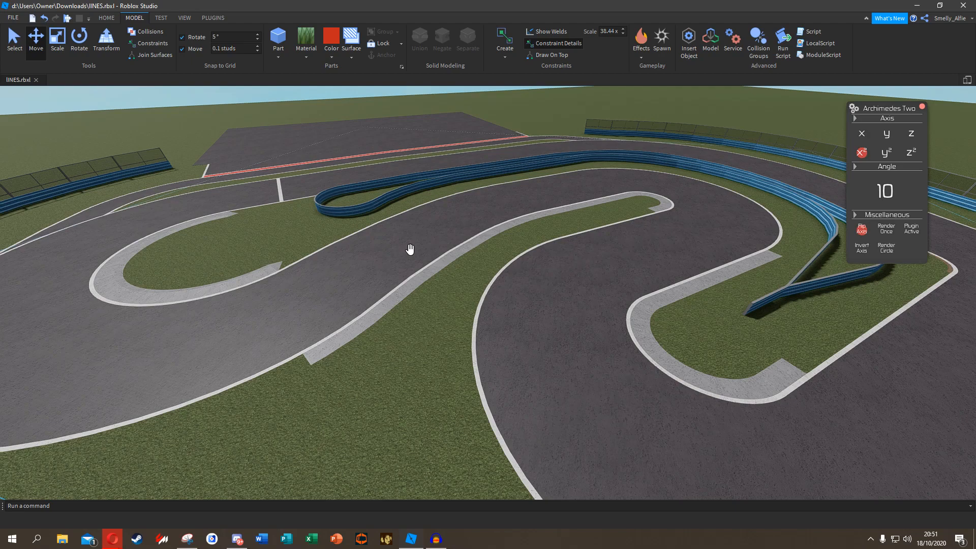
Prepare the infield barrier's end section for scaling and turn off Flip Axis.
middle_drag(305, 290, 374, 247)
right_drag(420, 265, 539, 222)
scroll(546, 199, up, 3)
right_drag(495, 302, 577, 242)
scroll(571, 239, up, 3)
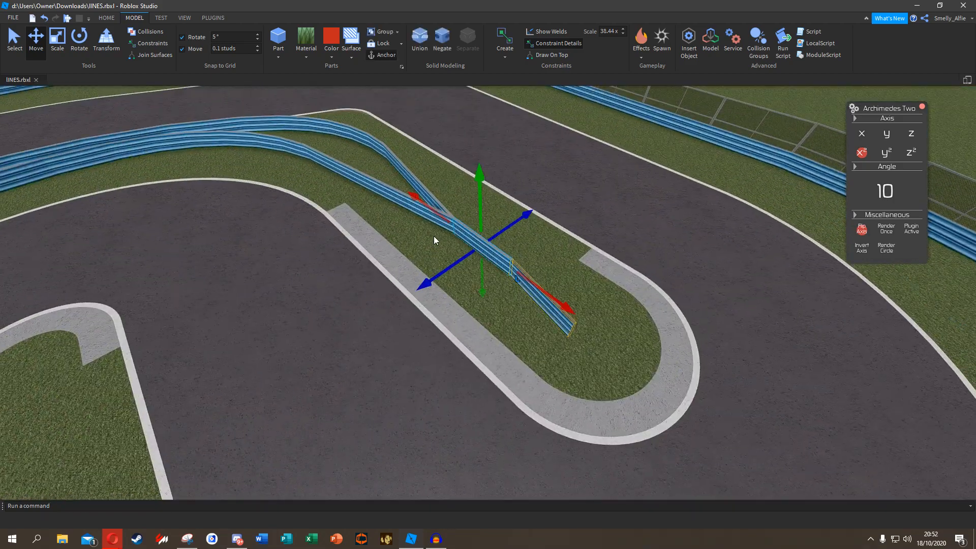
right_drag(449, 265, 508, 305)
key(ctrl+3)
click(861, 229)
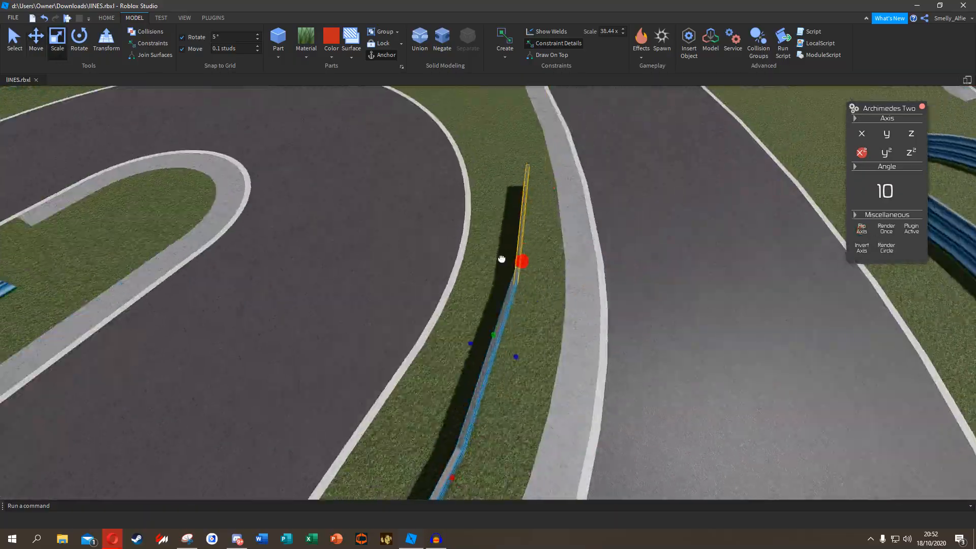
Scale the barrier section along the second infield strip and render the next section at angle 10.
right_drag(508, 244, 554, 249)
right_drag(554, 285, 541, 396)
drag(541, 396, 548, 339)
right_drag(548, 339, 488, 244)
click(456, 418)
click(885, 228)
right_drag(488, 285, 424, 179)
click(417, 263)
Examine the barriers on the infield strips and the fence line along the track's outer edge.
scroll(558, 225, down, 5)
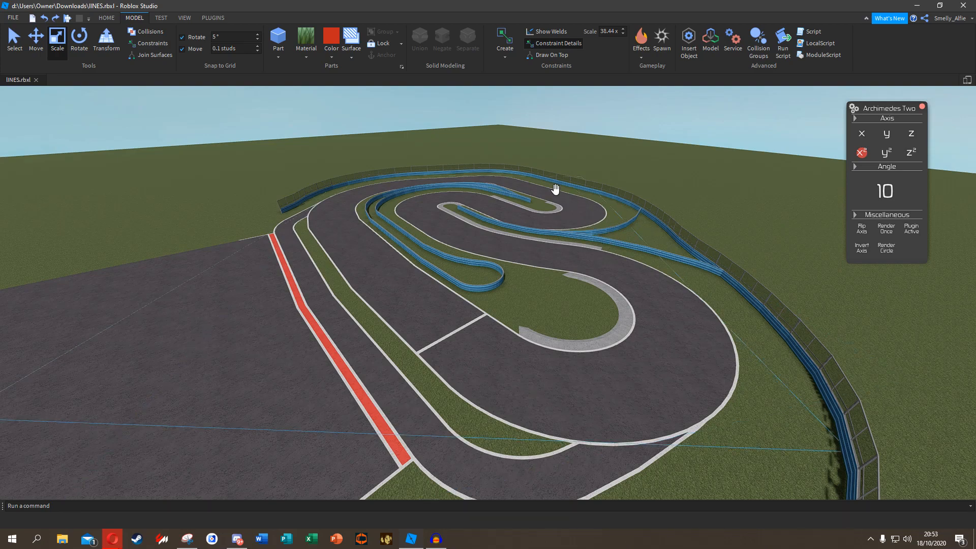
scroll(469, 179, up, 10)
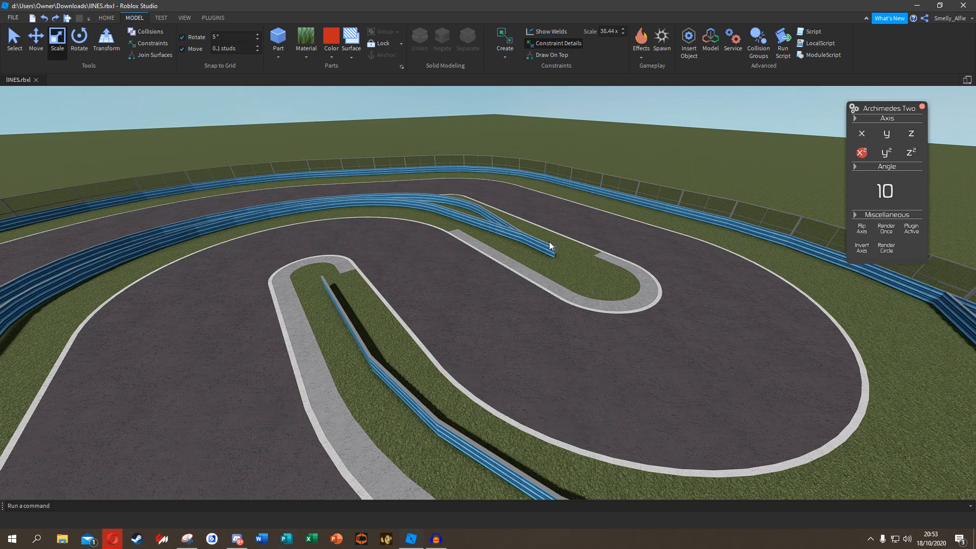
key(w)
right_drag(537, 249, 562, 300)
key(s)
key(w)
key(w)
key(w)
key(s)
Rotate the fenced section at the misaligned joint in the outer fence line.
click(593, 284)
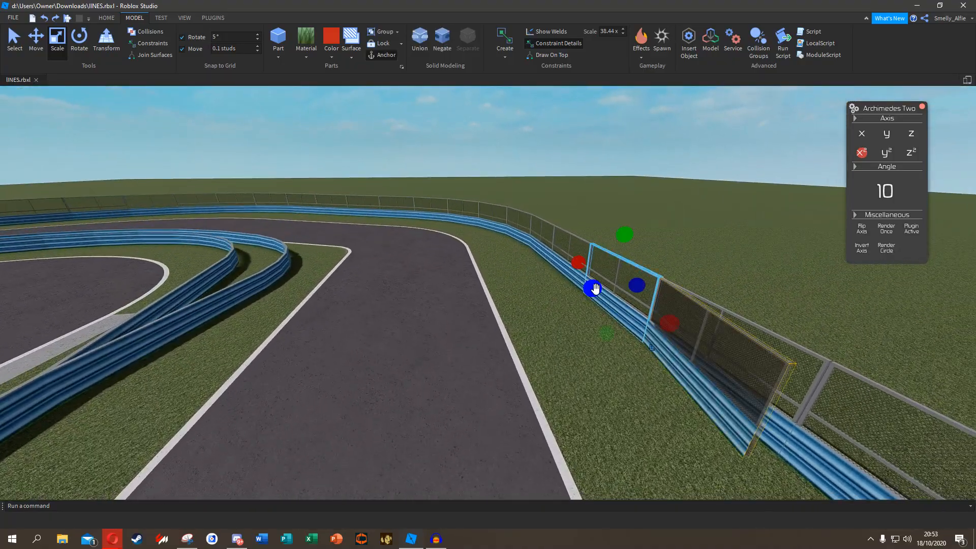
click(87, 39)
right_drag(663, 300, 664, 304)
key(w)
drag(558, 236, 534, 243)
Move the fenced section into the gap in the outer fence and rotate it in line with its neighbours.
click(36, 39)
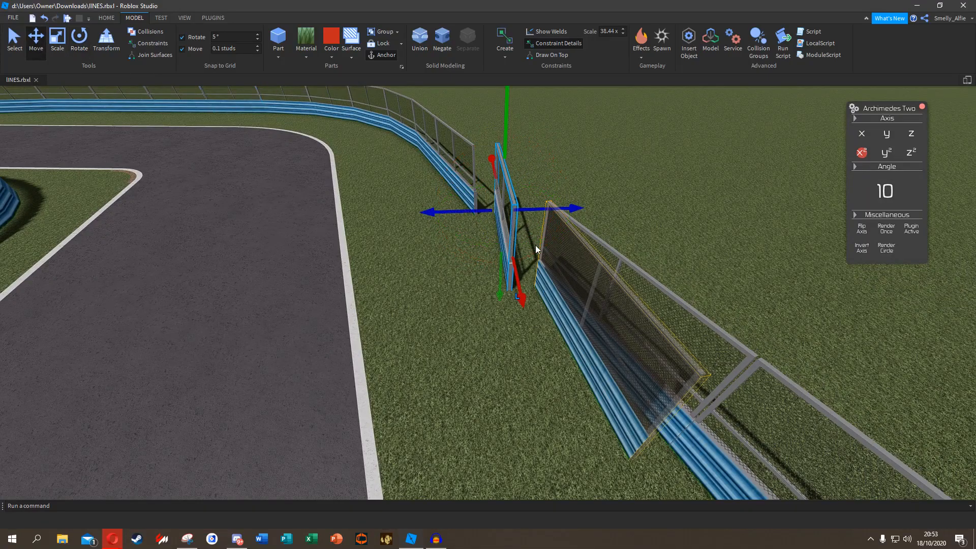
drag(545, 206, 563, 209)
right_drag(479, 209, 478, 178)
click(479, 178)
key(w)
key(w)
scroll(486, 246, down, 5)
right_drag(486, 246, 486, 246)
drag(511, 284, 456, 267)
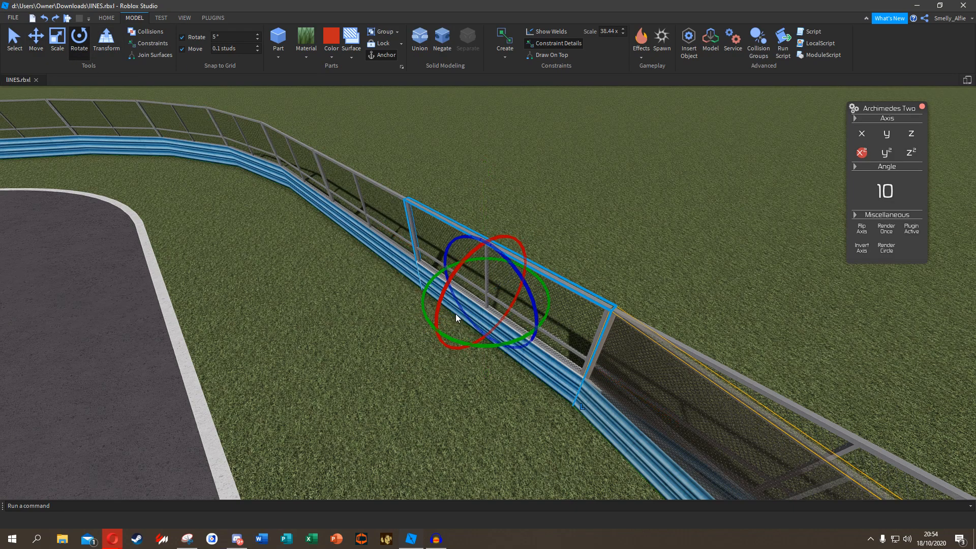
Try to realign the fenced section at the outer fence joint, and undo the latest rotation and move changes.
drag(428, 313, 494, 302)
key(ctrl+2)
right_drag(495, 302, 414, 154)
click(415, 153)
key(e)
right_drag(458, 318, 458, 318)
key(ctrl+z)
key(ctrl+z)
key(ctrl+z)
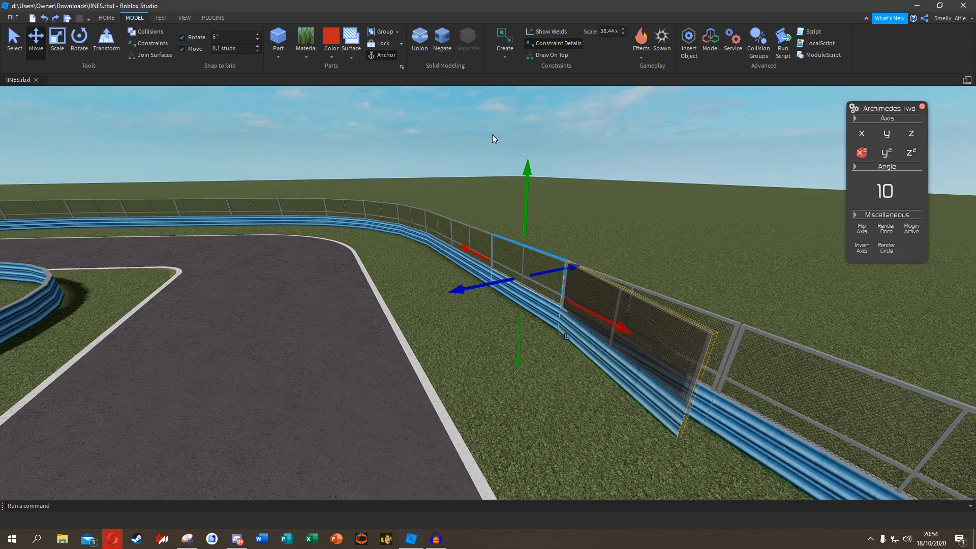
right_drag(491, 211, 489, 210)
key(s)
key(d)
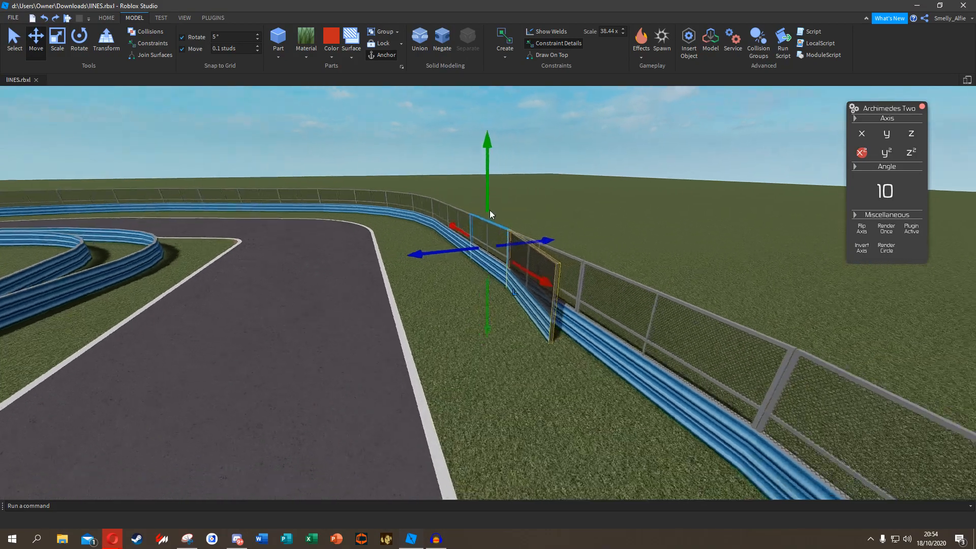
click(444, 156)
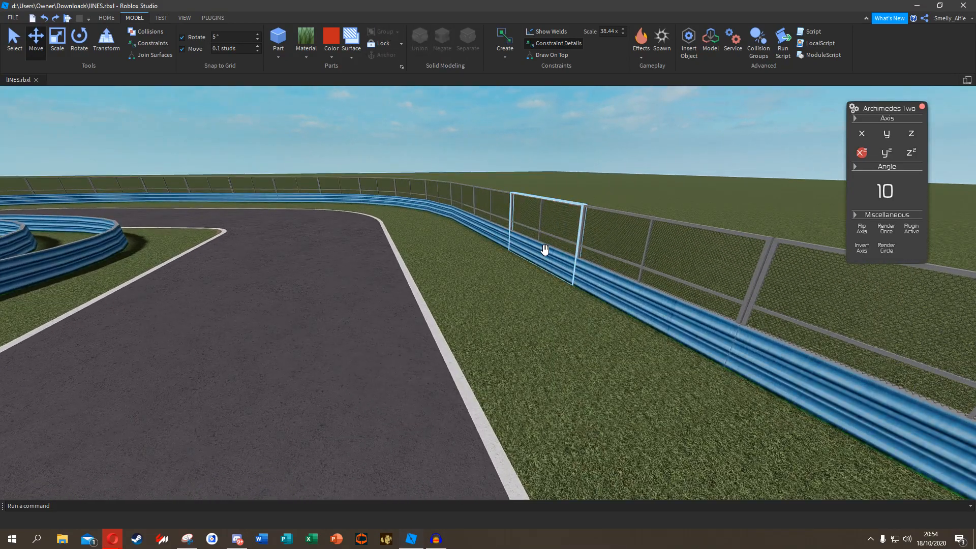
Open a gap in the inner infield barrier by removing the linking sections and lengthening the straight run.
key(s)
right_drag(435, 147, 422, 273)
key(w)
key(s)
key(w)
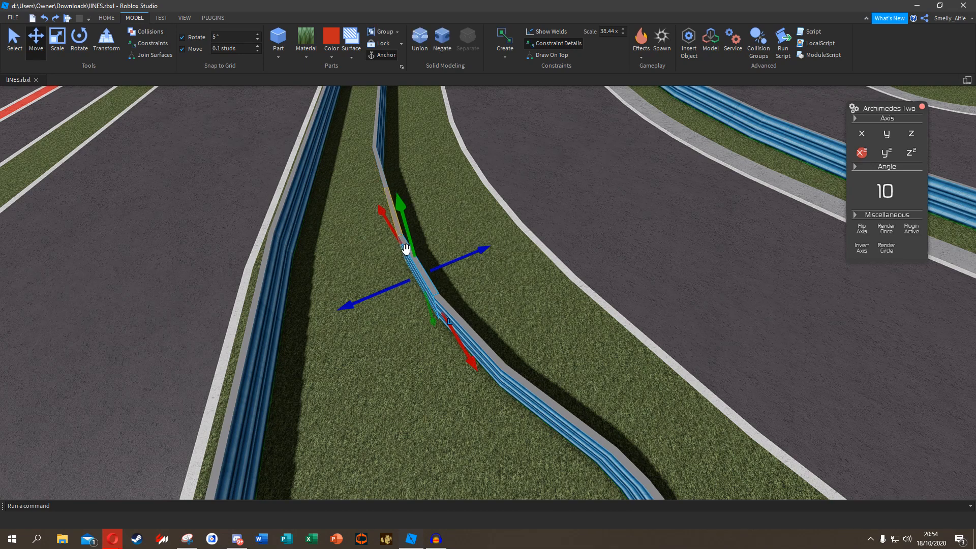
click(381, 145)
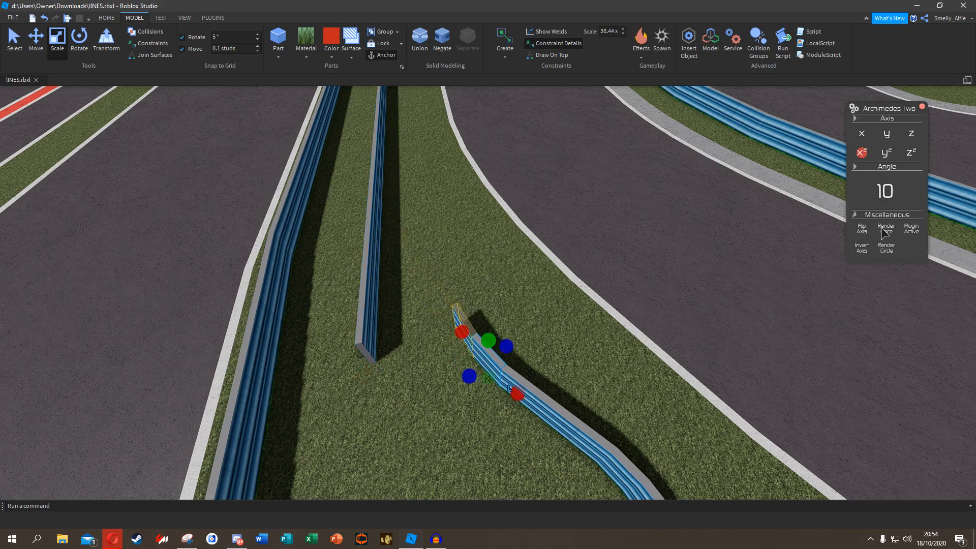
drag(437, 300, 435, 293)
Search the Toolbox models for "car" and insert a car model beside the open barrier ends.
right_drag(516, 235, 473, 217)
click(498, 193)
key(w)
scroll(473, 218, down, 5)
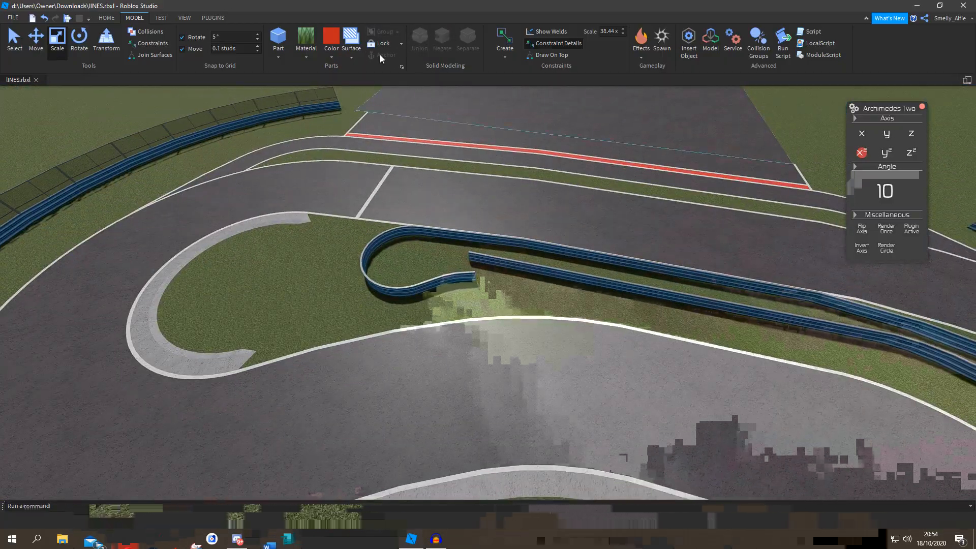
click(184, 18)
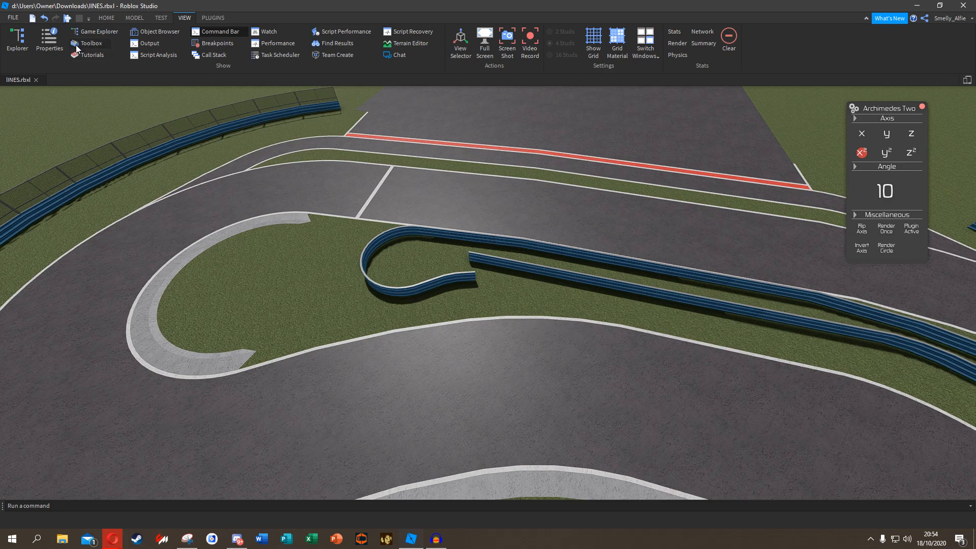
click(87, 43)
click(22, 94)
click(69, 118)
text(car)
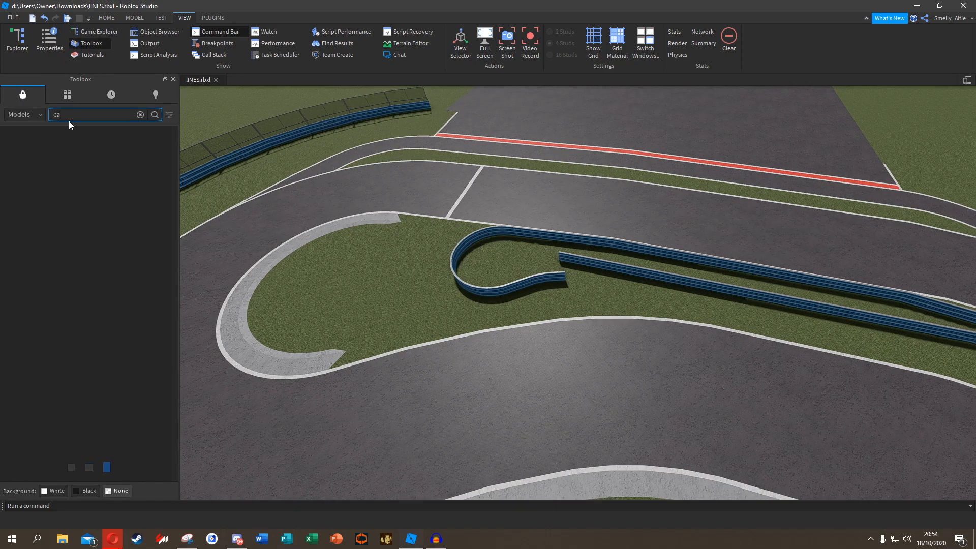
click(155, 116)
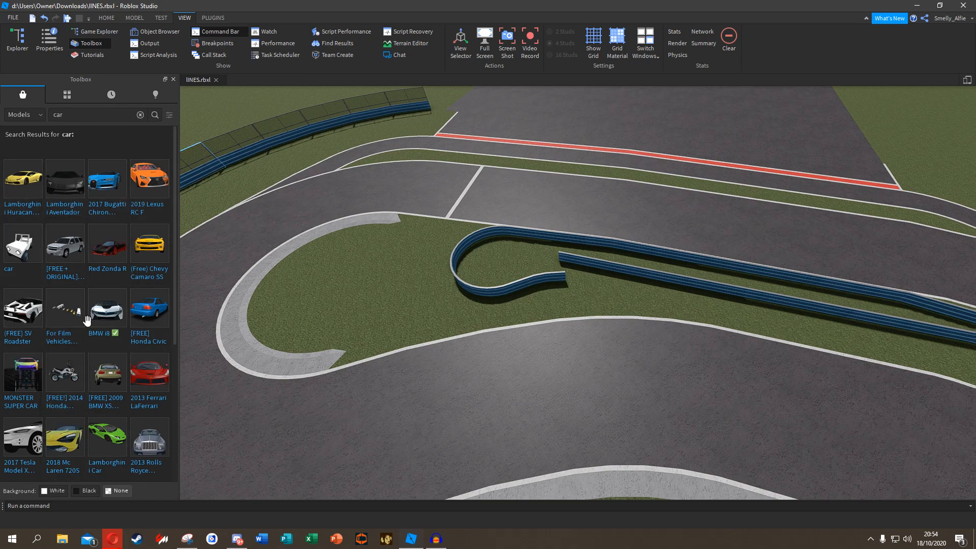
scroll(87, 343, down, 4)
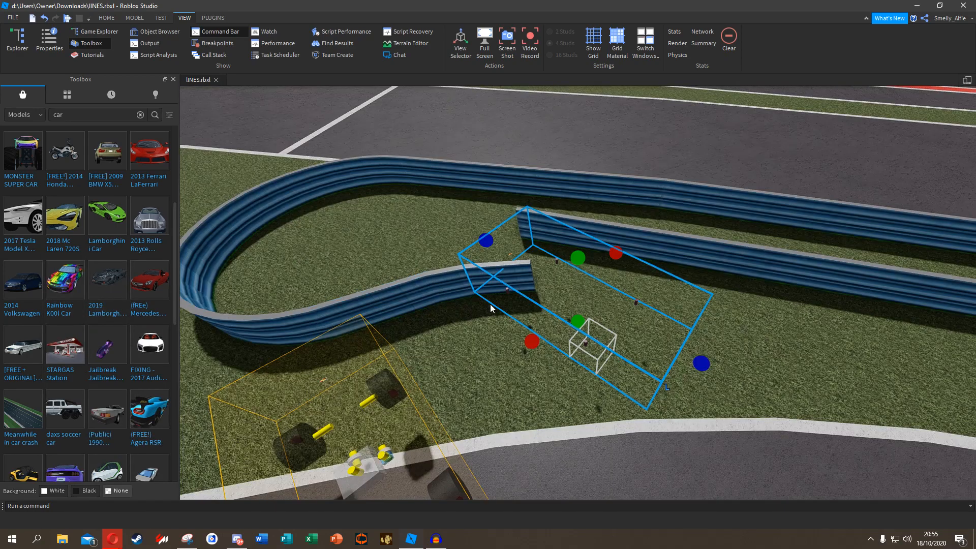
Move the car model around the barrier gap to compare its size, and delete it.
right_drag(492, 308, 510, 243)
drag(563, 290, 623, 307)
right_drag(623, 307, 620, 296)
drag(544, 324, 559, 349)
key(s)
key(a)
right_drag(475, 383, 445, 346)
key(Delete)
Duplicate the white track-edge piece beside the infield barrier gap as the base for an access road.
right_drag(456, 309, 490, 239)
key(w)
click(507, 245)
key(s)
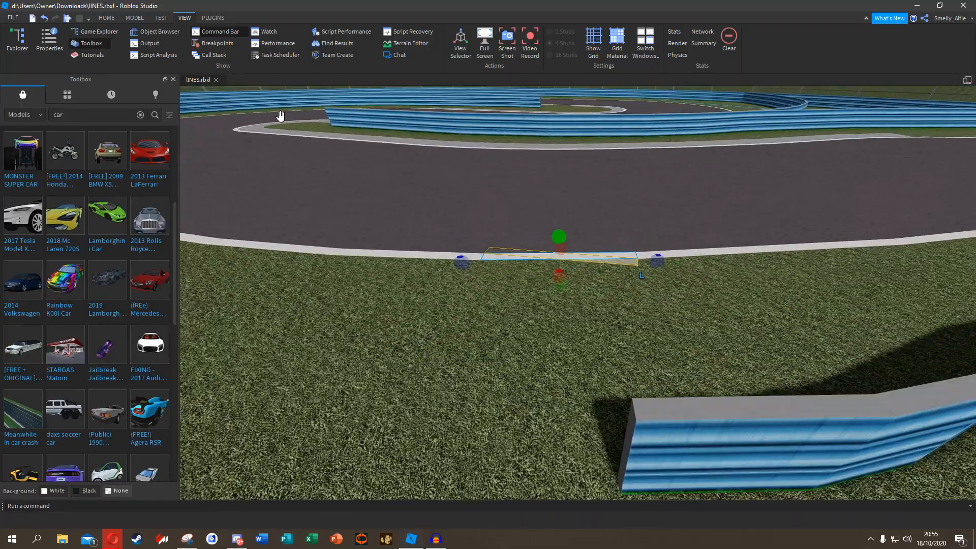
click(134, 18)
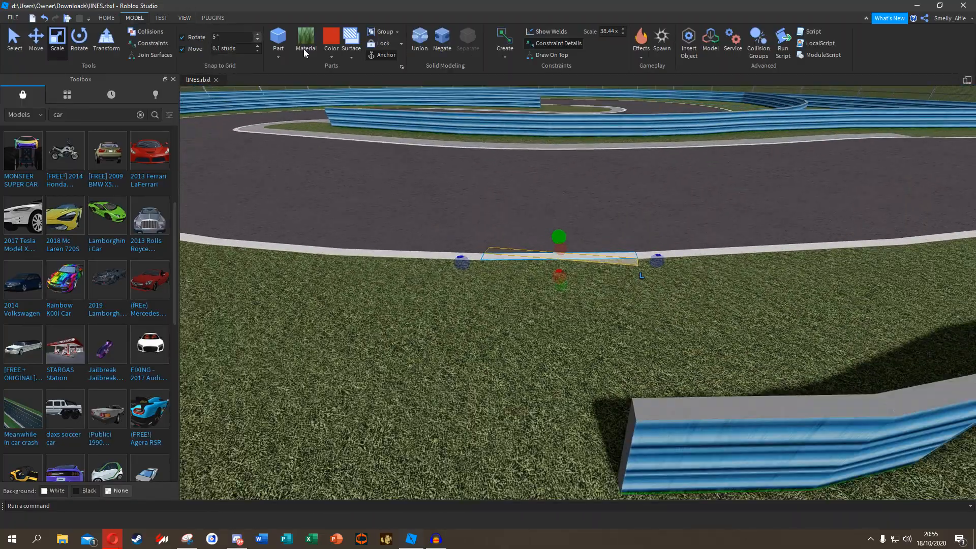
click(174, 80)
right_drag(358, 170, 362, 208)
drag(370, 222, 355, 246)
key(a)
key(d)
scroll(533, 203, up, 5)
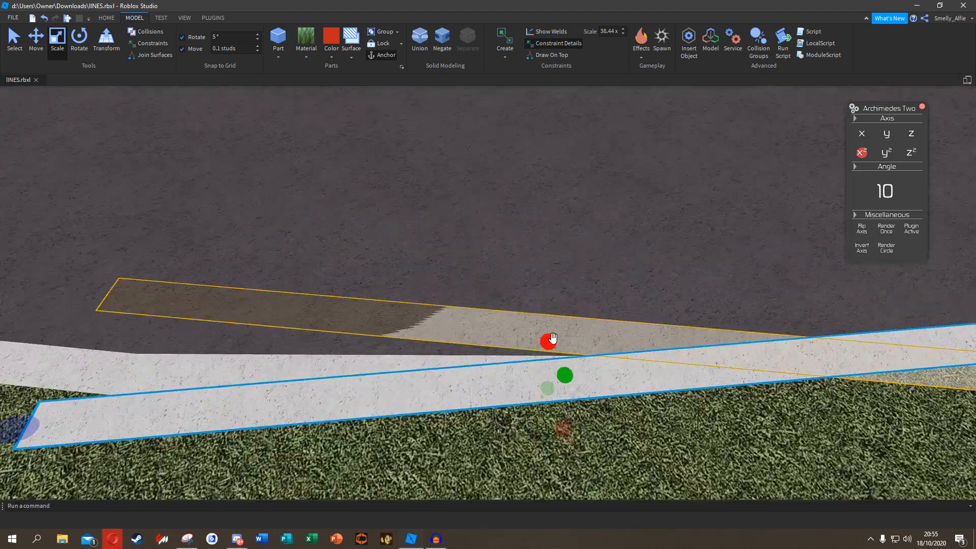
Scale the duplicated edge piece into a wide patch reaching over the grass toward the barriers.
drag(552, 338, 542, 306)
scroll(574, 285, down, 5)
right_drag(586, 275, 591, 280)
drag(497, 178, 554, 212)
key(a)
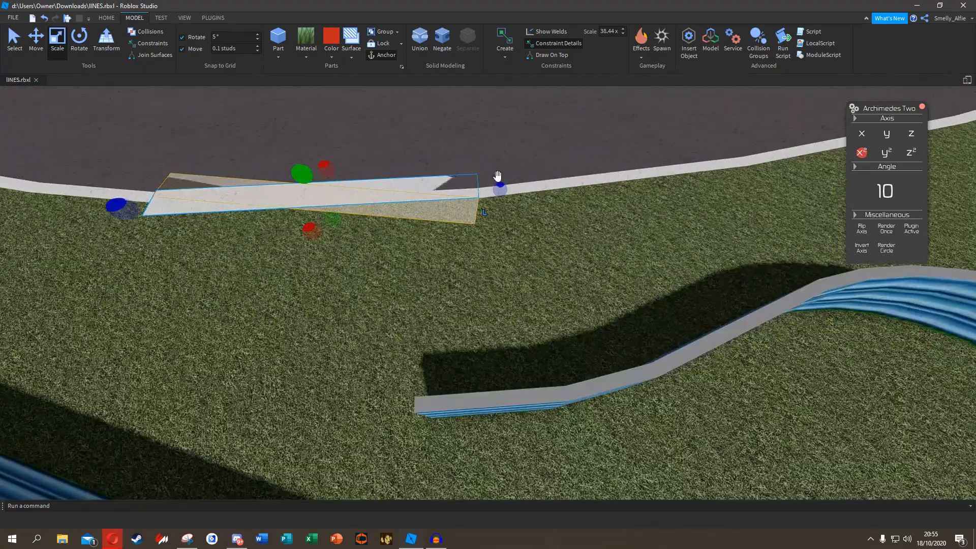
key(s)
drag(414, 235, 501, 255)
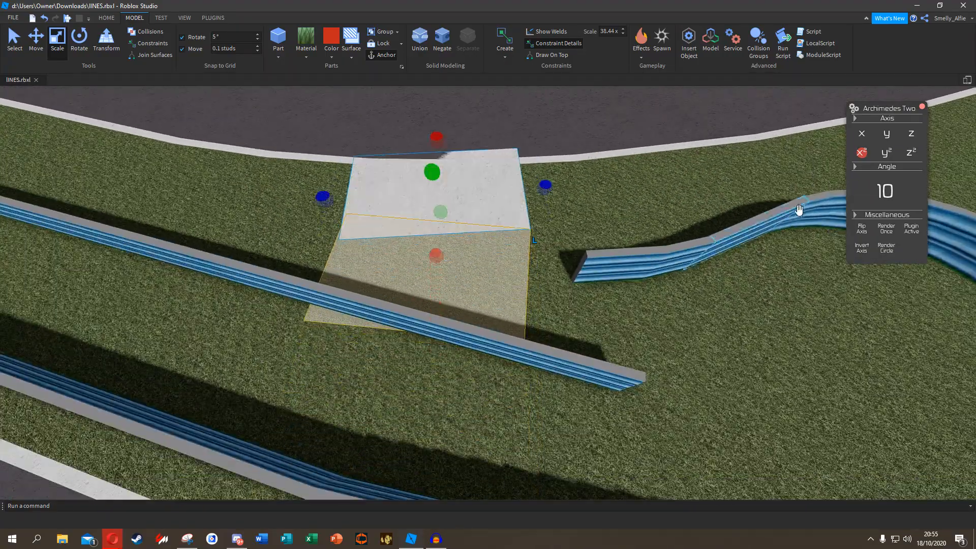
Flip the Archimedes axis and recolour the concrete patch Dark stone grey.
click(860, 230)
right_drag(470, 165, 463, 175)
key(w)
click(185, 18)
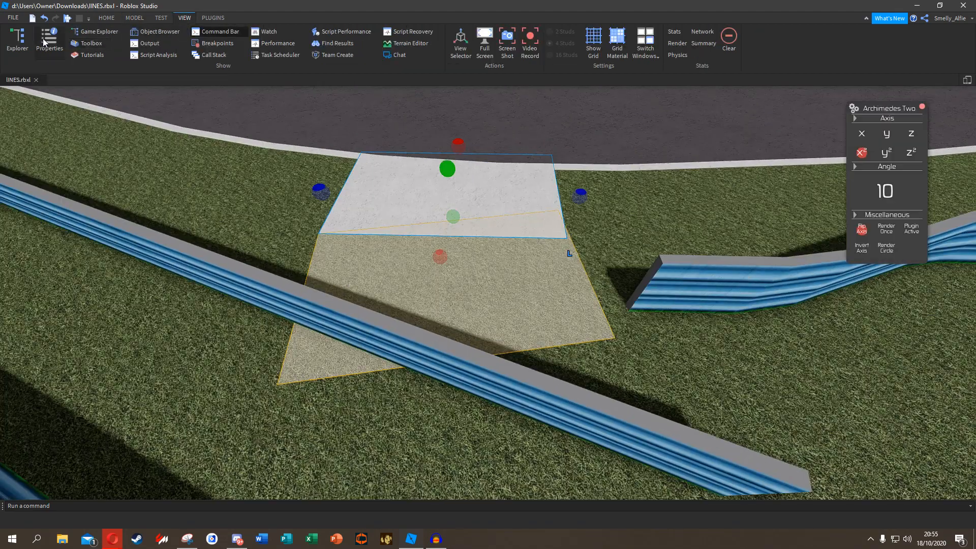
click(49, 41)
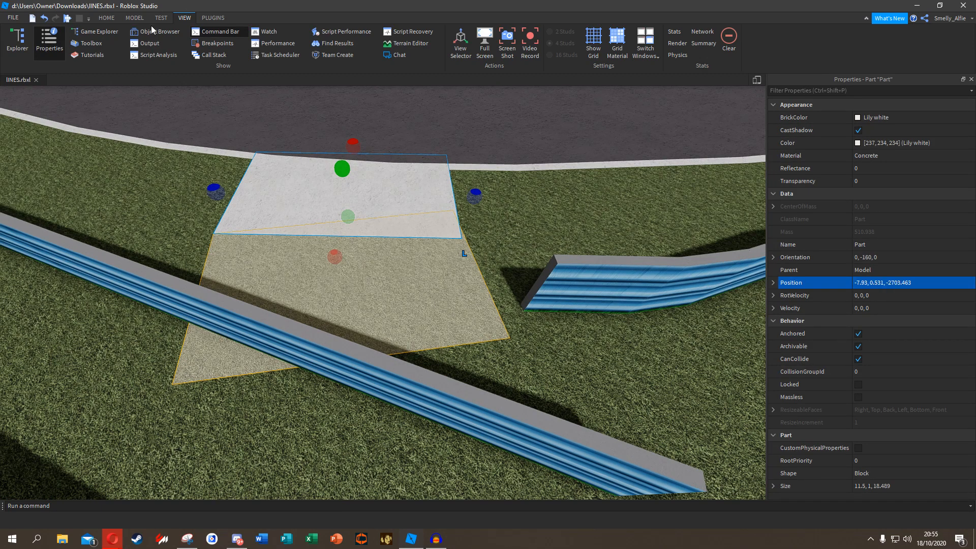
click(134, 18)
click(330, 56)
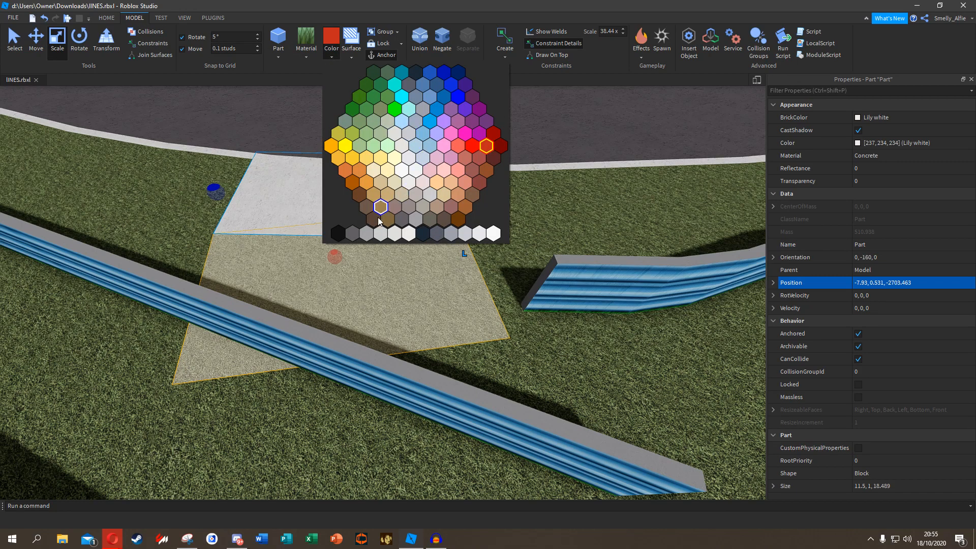
click(353, 233)
Narrow the grey patch to about 10.6 studs.
scroll(414, 197, up, 5)
drag(158, 325, 277, 334)
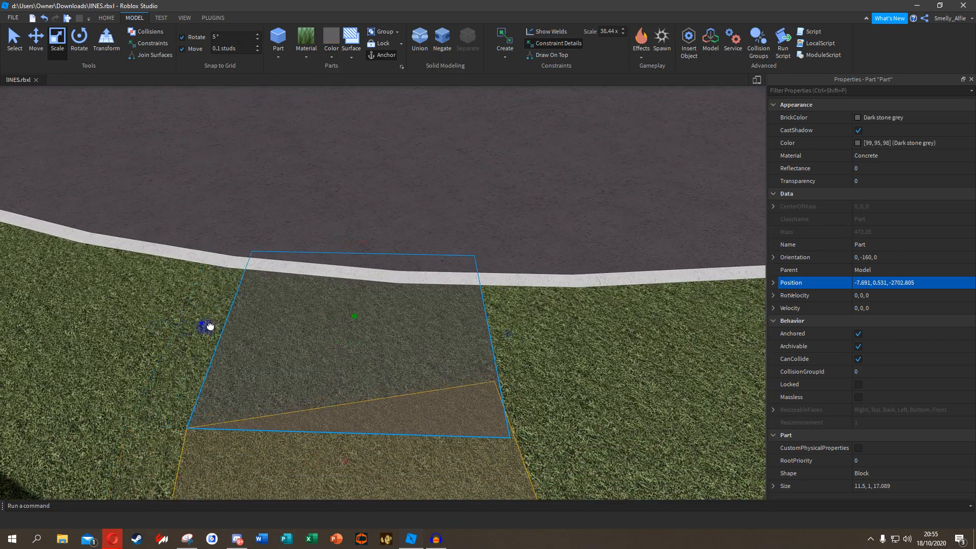
scroll(305, 334, down, 5)
right_drag(305, 334, 346, 334)
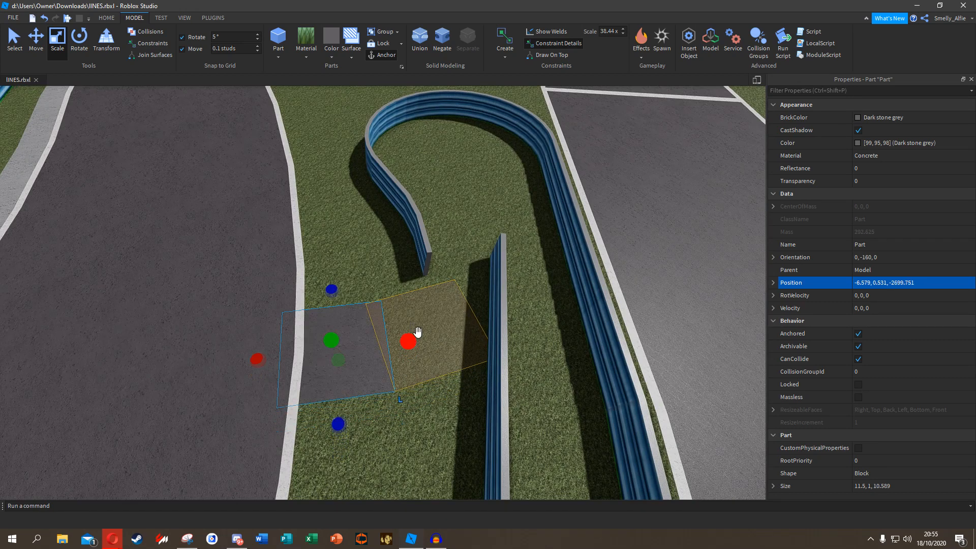
Rotate the grey patch to a Y orientation of -130 and move it along the grass strip beside the track.
click(76, 45)
drag(303, 303, 280, 333)
click(38, 45)
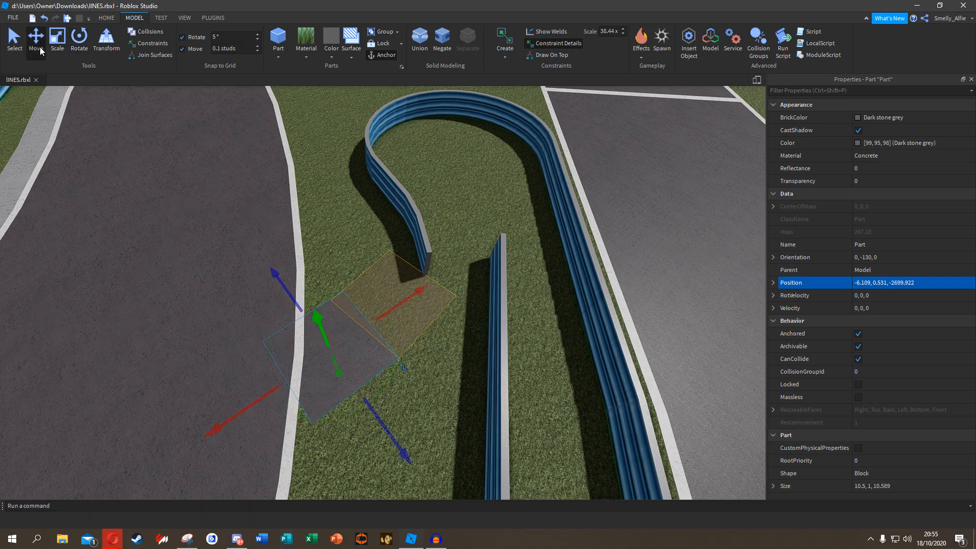
drag(375, 424, 407, 463)
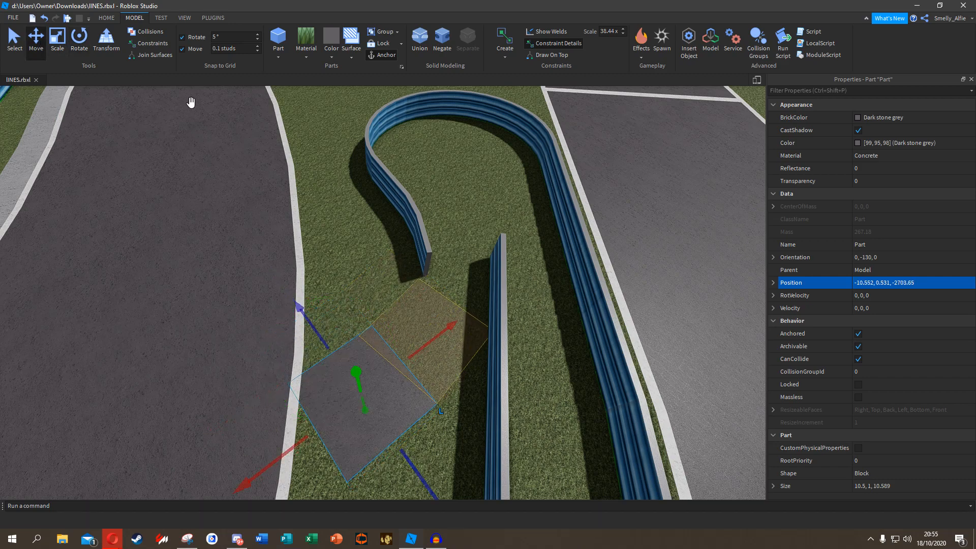
Lengthen the grey road piece back onto the track and render further sections at angle 10 through the barrier gap.
click(972, 80)
drag(887, 112, 724, 133)
right_drag(480, 259, 528, 258)
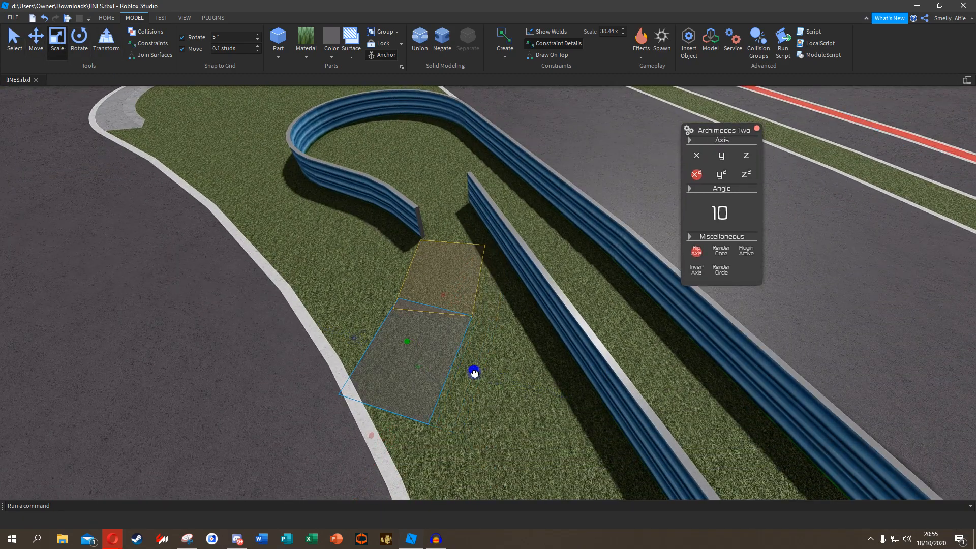
key(w)
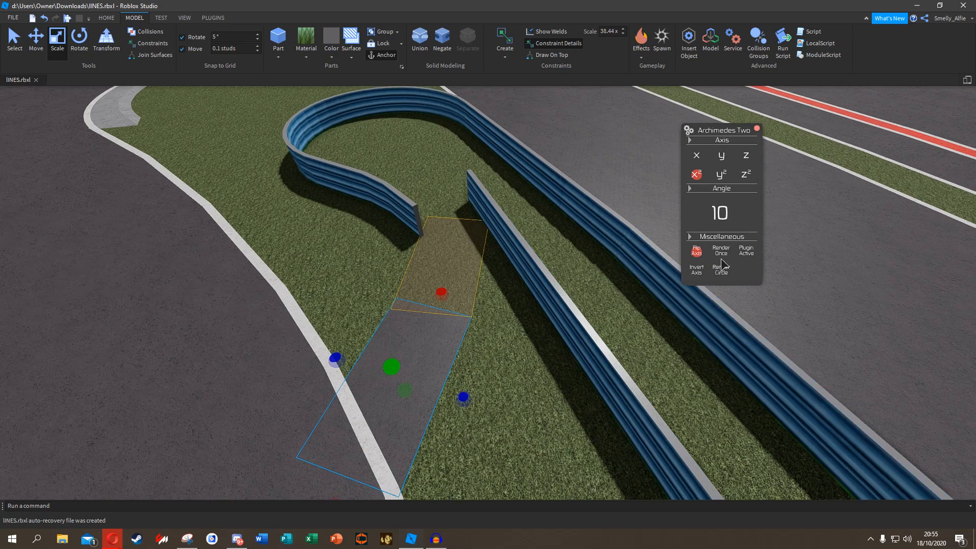
click(722, 251)
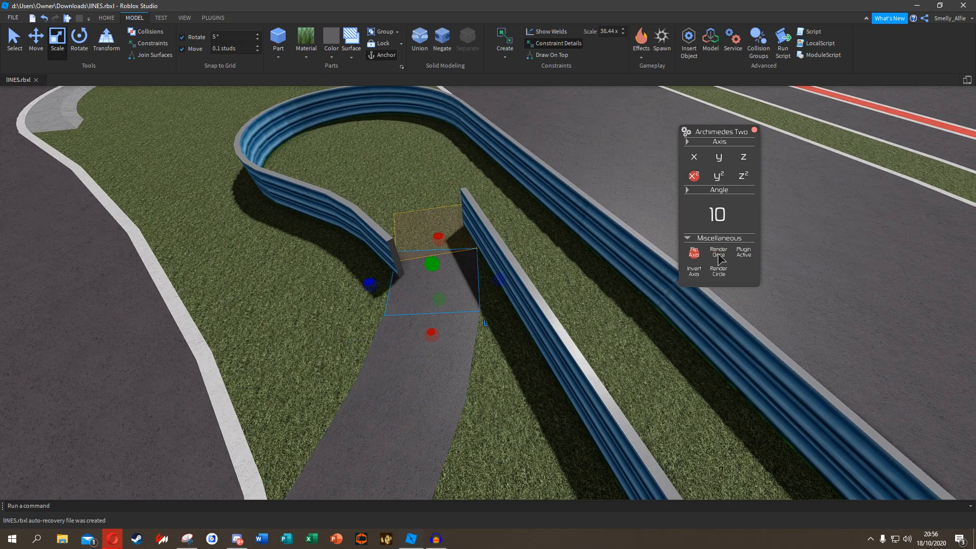
key(w)
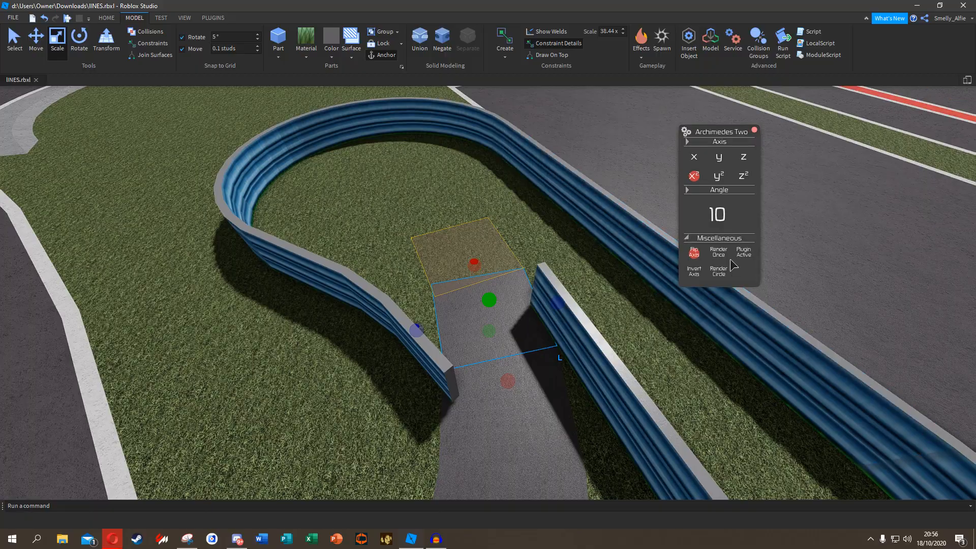
click(717, 252)
key(w)
right_drag(516, 229, 545, 233)
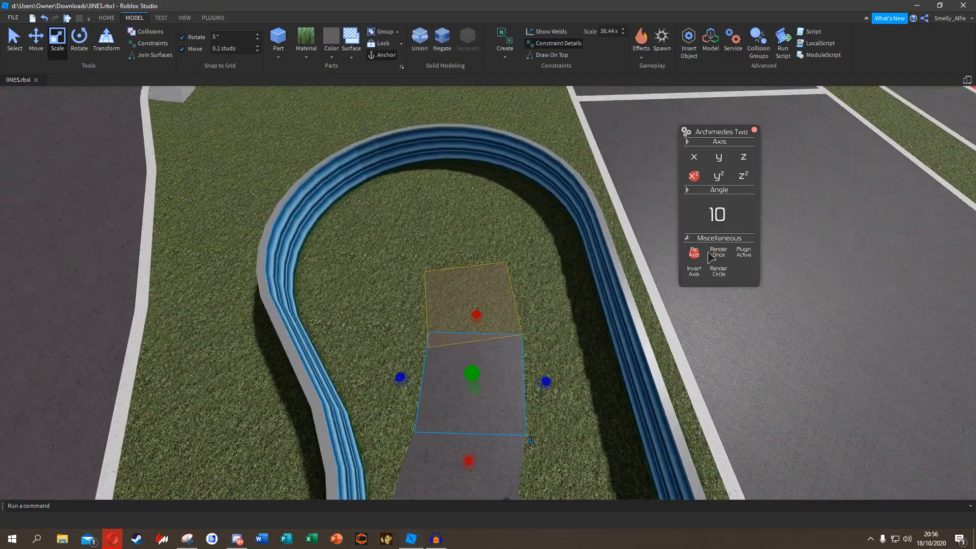
click(717, 253)
Examine the new access road, the infield barriers and the outer fence line around the track.
mouse_move(447, 285)
right_down()
mouse_move(433, 170)
mouse_move(442, 275)
right_up()
key(s)
click(430, 173)
right_drag(392, 298, 392, 299)
key(d)
key(w)
key(s)
key(w)
right_drag(422, 248, 401, 273)
key(w)
key(w)
scroll(517, 179, up, 10)
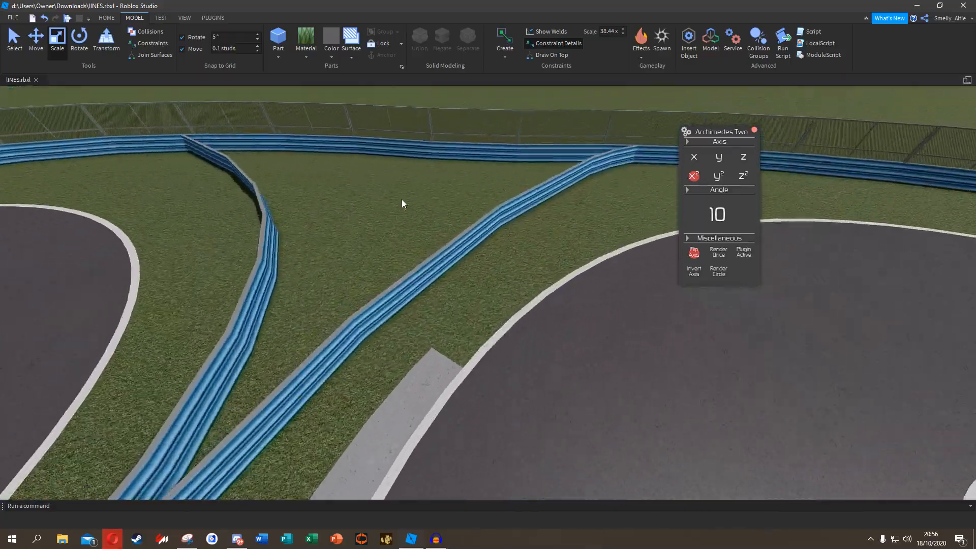
right_drag(401, 199, 401, 199)
scroll(532, 239, down, 5)
right_drag(532, 239, 545, 220)
scroll(547, 325, down, 4)
scroll(546, 321, down, 3)
scroll(373, 193, up, 3)
right_drag(373, 193, 375, 192)
scroll(375, 192, up, 5)
right_drag(477, 226, 477, 227)
scroll(319, 297, up, 2)
scroll(279, 342, up, 4)
scroll(285, 352, up, 3)
right_drag(279, 342, 351, 299)
scroll(298, 344, down, 3)
scroll(351, 299, down, 6)
Insert a track asset model with buildings, grandstands and trees from My Models in the Toolbox.
click(185, 18)
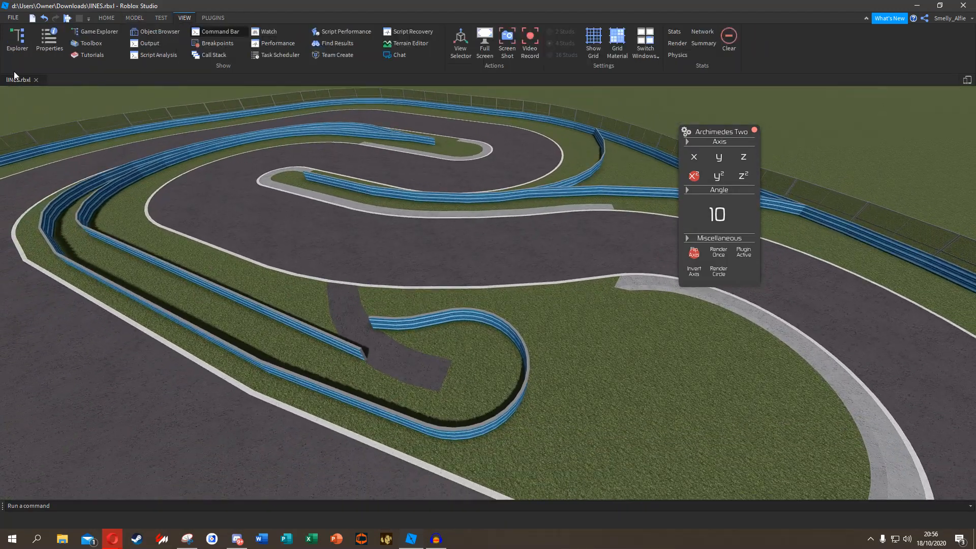
click(89, 43)
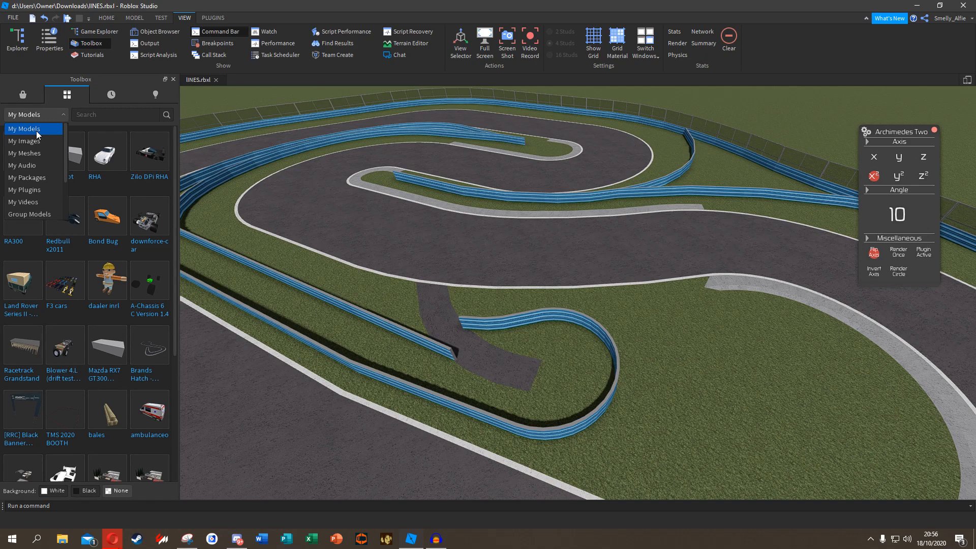
click(32, 132)
scroll(76, 254, down, 4)
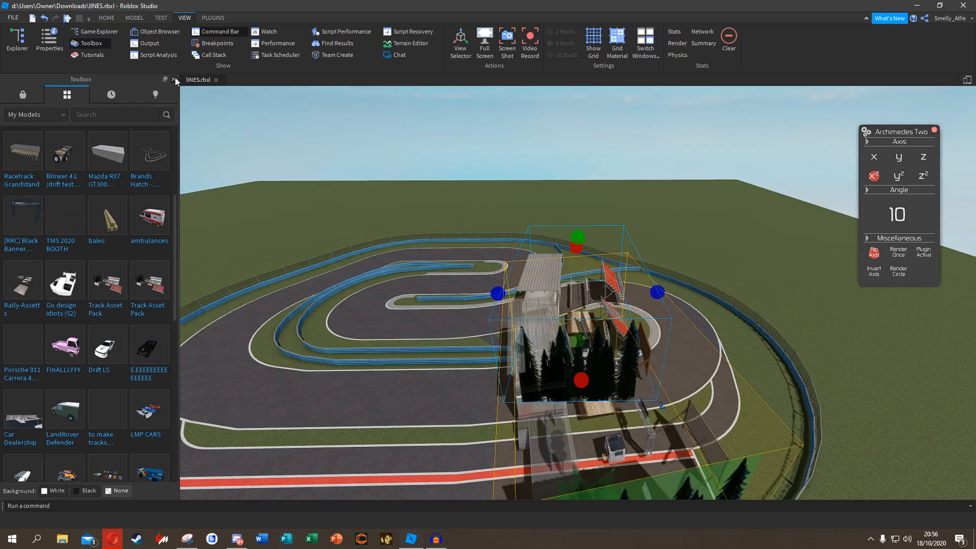
Deactivate the Archimedes plugin, then reposition the track asset model and ungroup it.
click(173, 79)
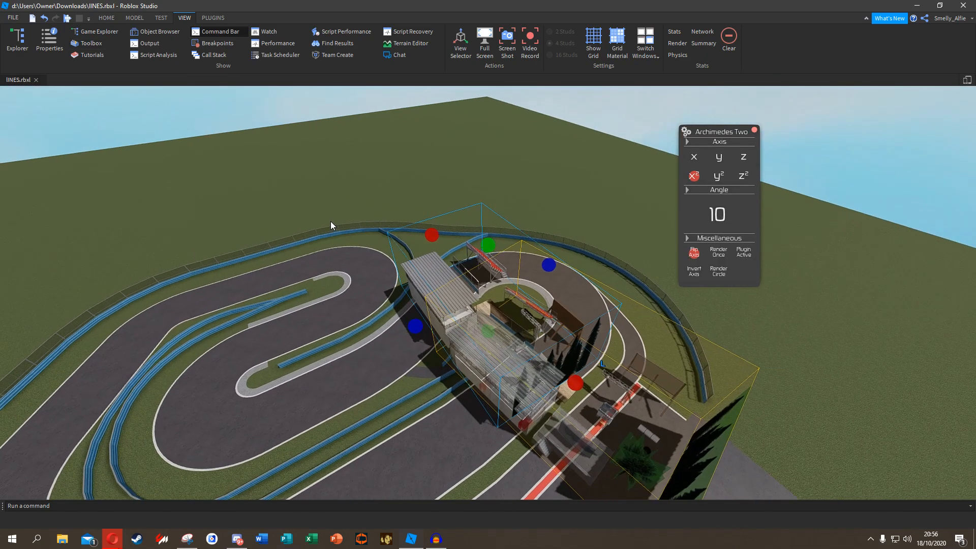
click(742, 253)
drag(508, 330, 481, 200)
key(ctrl+z)
drag(457, 301, 461, 187)
key(r)
scroll(541, 134, up, 6)
click(537, 135)
key(ctrl+u)
Pick out individual assets from the ungrouped model and move them into place around the track.
click(443, 162)
scroll(424, 204, up, 4)
drag(416, 244, 559, 379)
scroll(396, 241, up, 5)
right_drag(559, 379, 396, 313)
drag(432, 320, 548, 269)
right_drag(547, 270, 549, 270)
Delete one fence panel from the outer barrier and shorten the blue barrier beneath it to open a gap.
key(s)
right_drag(449, 217, 461, 211)
key(s)
key(w)
key(d)
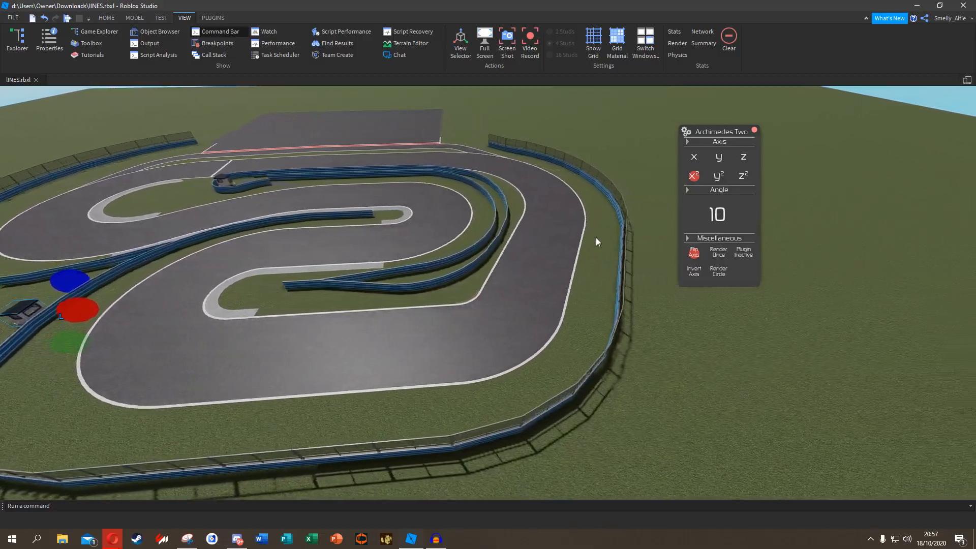
key(w)
right_drag(438, 246, 398, 184)
click(418, 209)
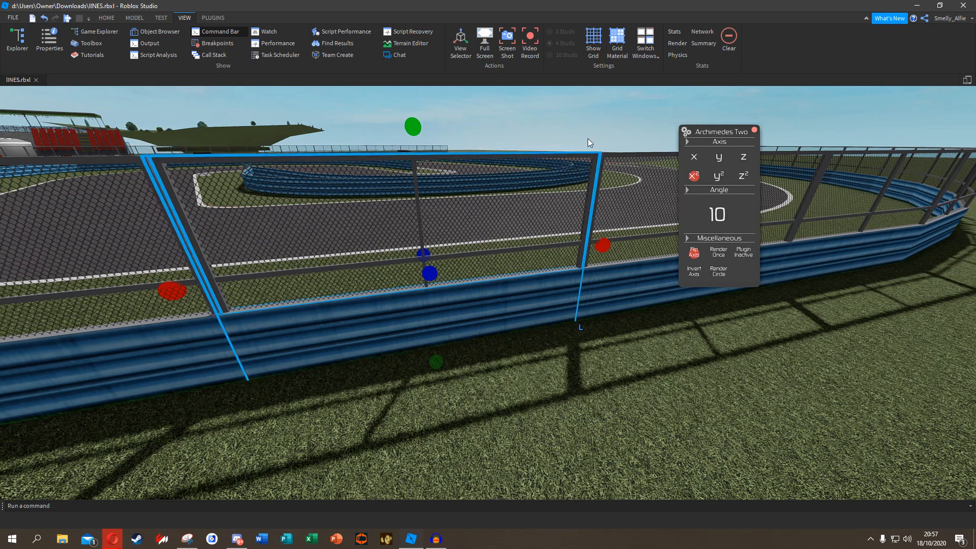
key(Delete)
click(474, 296)
drag(593, 290, 368, 324)
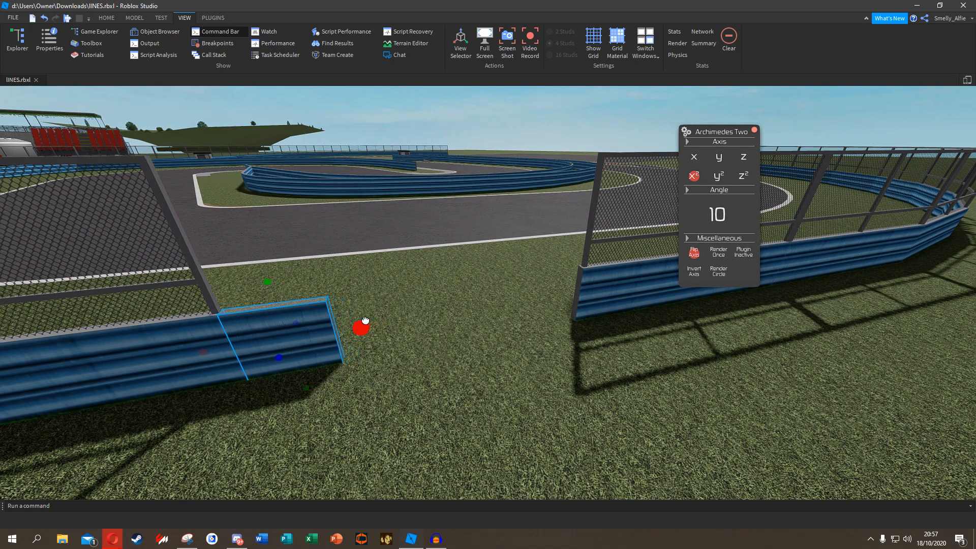
Reactivate the Archimedes plugin and delete the fence panel on the far side of the outer barrier opening.
click(597, 287)
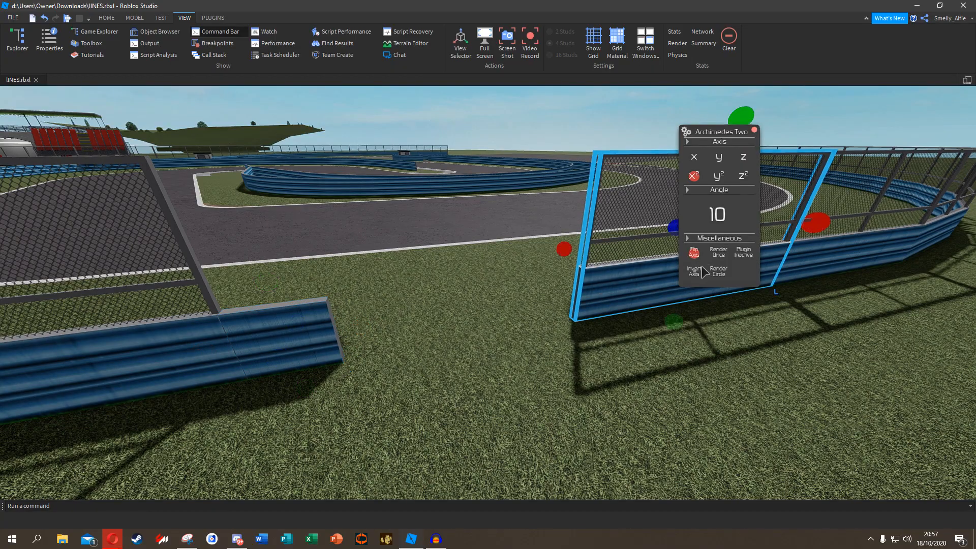
click(746, 249)
right_drag(649, 285, 534, 293)
key(a)
key(e)
right_drag(422, 264, 435, 246)
key(Delete)
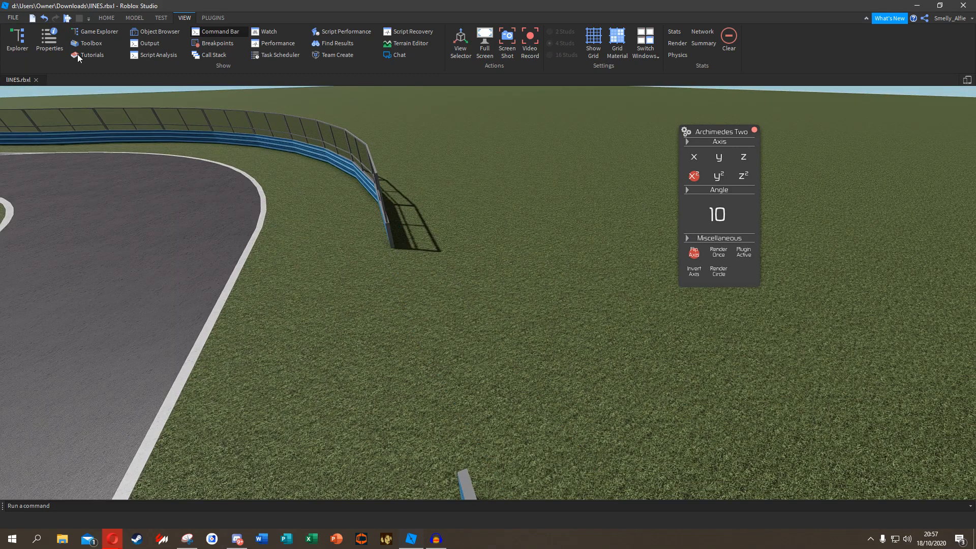
Select the infield access road segment nearest the track and duplicate it for use at the outer fence.
click(106, 18)
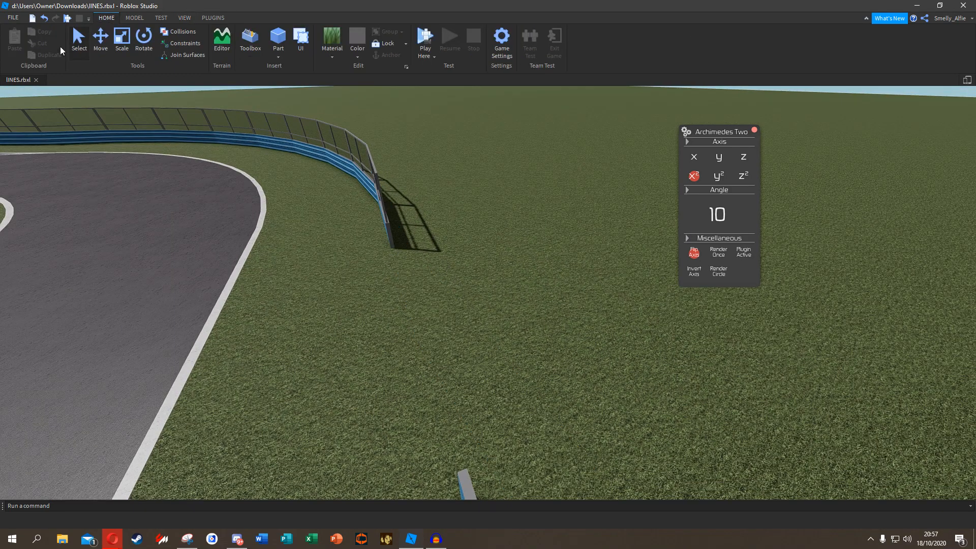
click(386, 234)
click(726, 251)
click(721, 254)
key(s)
right_drag(464, 257, 444, 214)
click(468, 193)
key(w)
key(s)
key(s)
key(w)
key(w)
key(s)
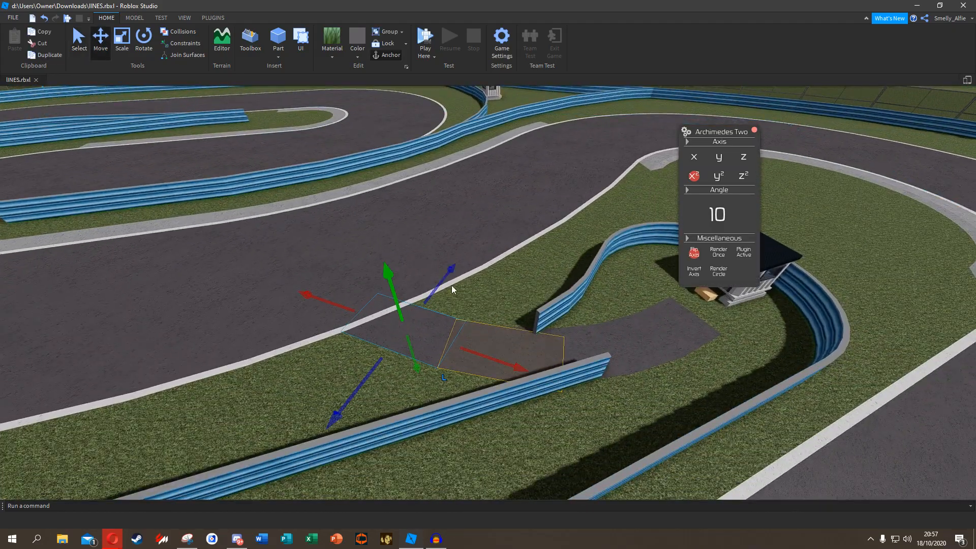
Move the duplicated road segment across the track to the opening in the outer fence.
drag(489, 354, 471, 351)
right_drag(488, 354, 471, 351)
key(w)
drag(471, 351, 488, 307)
right_drag(471, 350, 488, 307)
drag(488, 307, 512, 330)
right_drag(507, 326, 512, 331)
drag(477, 310, 444, 327)
key(a)
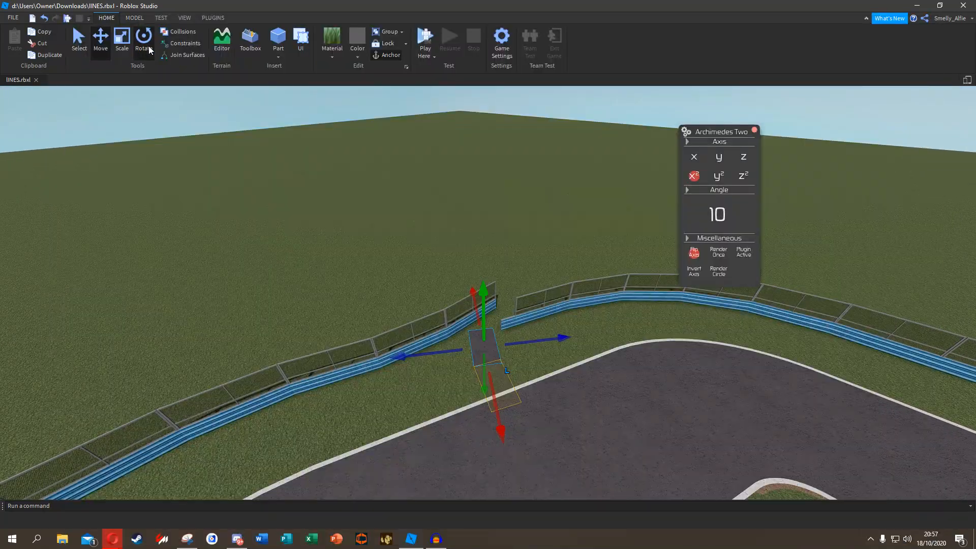
Rotate the duplicated road segment so it lines up with the opening in the outer fence.
key(ctrl+4)
scroll(566, 332, up, 5)
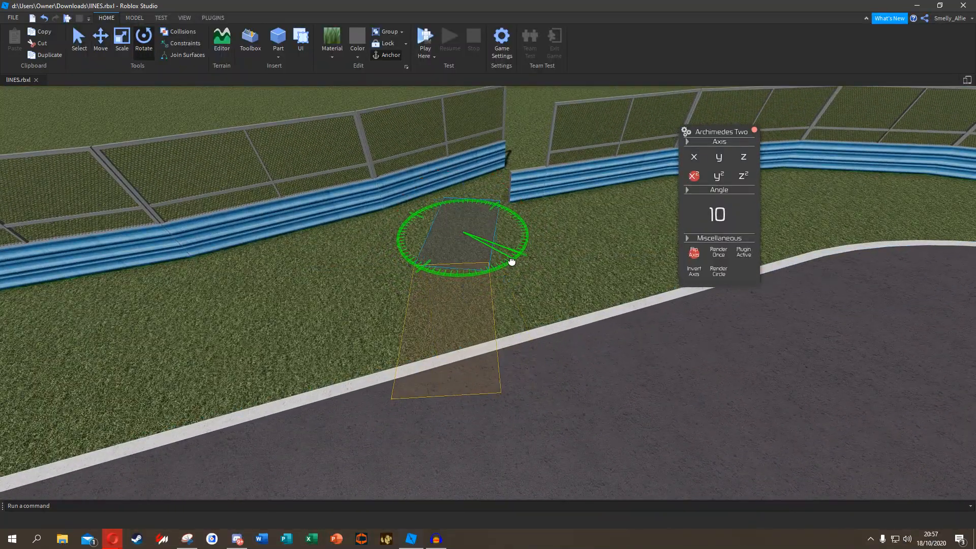
drag(497, 265, 496, 265)
key(a)
Scale the road segment to run from the track edge to the fence opening, adjusting its width to fit the gap.
click(122, 41)
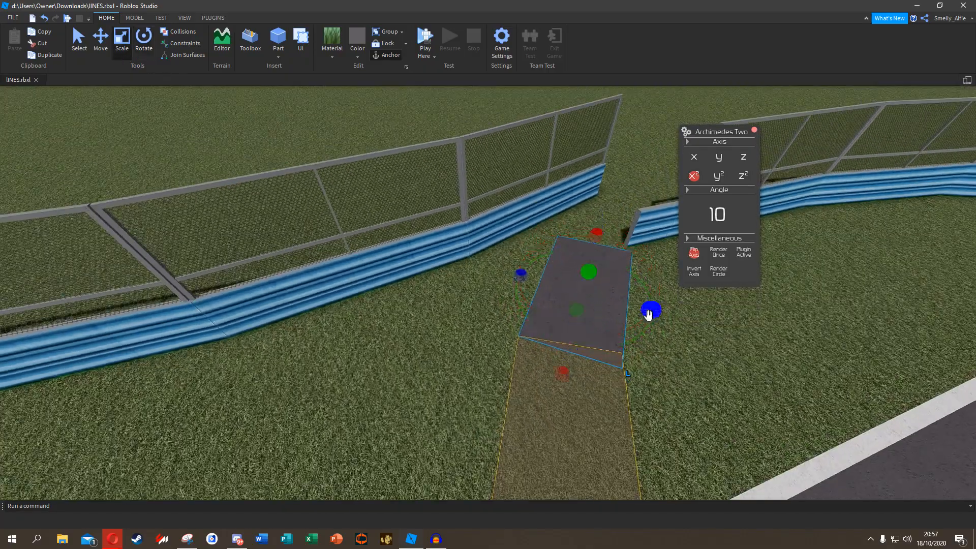
right_drag(647, 310, 642, 323)
scroll(533, 350, down, 3)
drag(552, 307, 510, 394)
scroll(500, 231, up, 2)
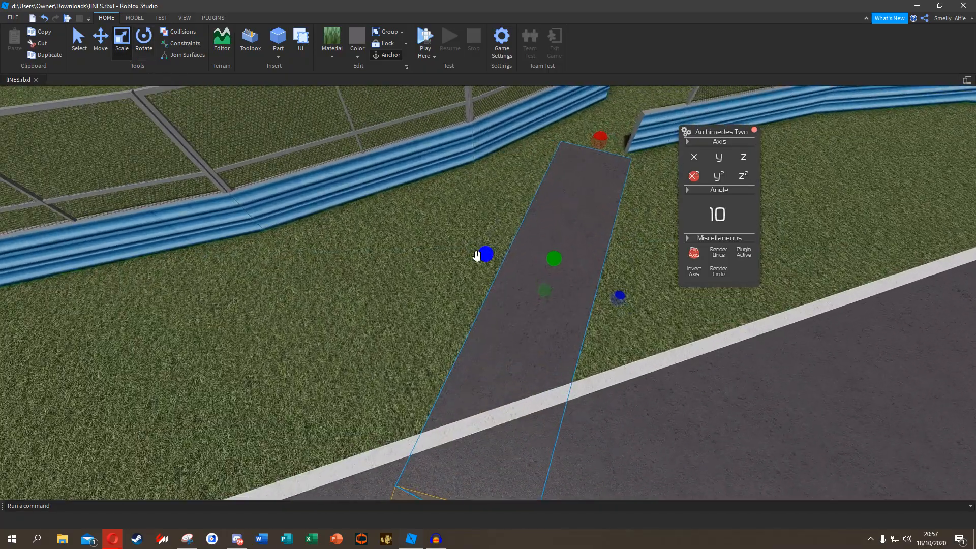
drag(623, 295, 606, 291)
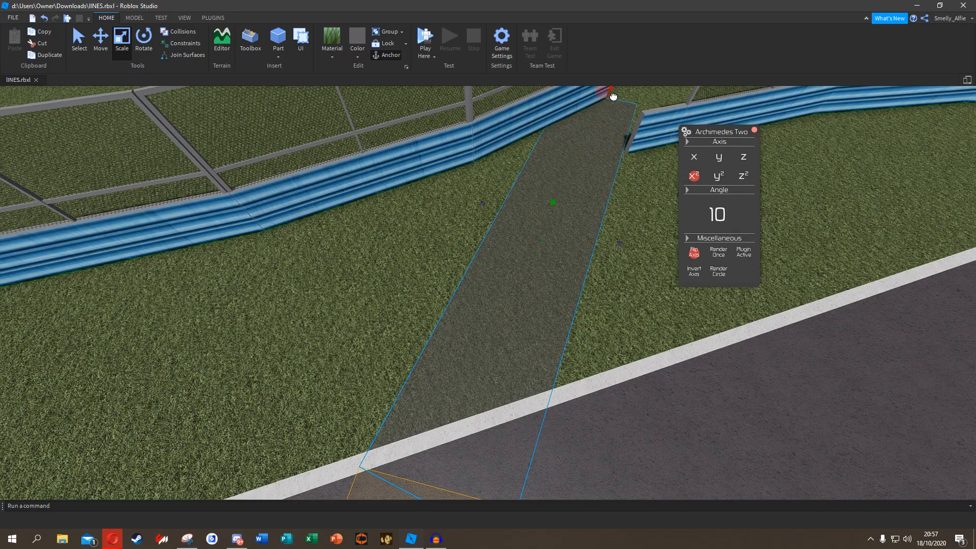
drag(613, 96, 616, 98)
Turn on Invert Axis in Archimedes and render a shortened road segment out through the fence opening.
key(d)
right_drag(670, 163, 520, 170)
click(581, 151)
click(458, 306)
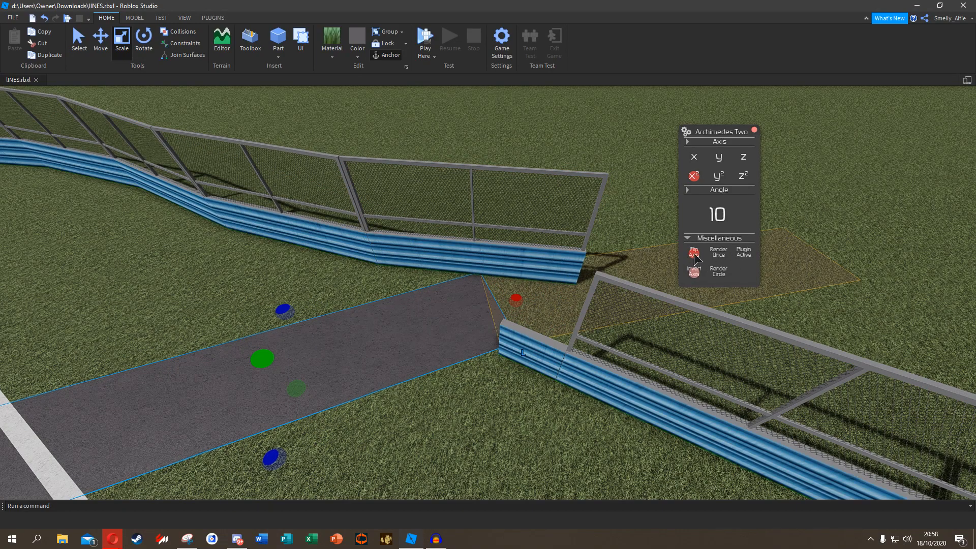
right_drag(617, 270, 687, 239)
key(e)
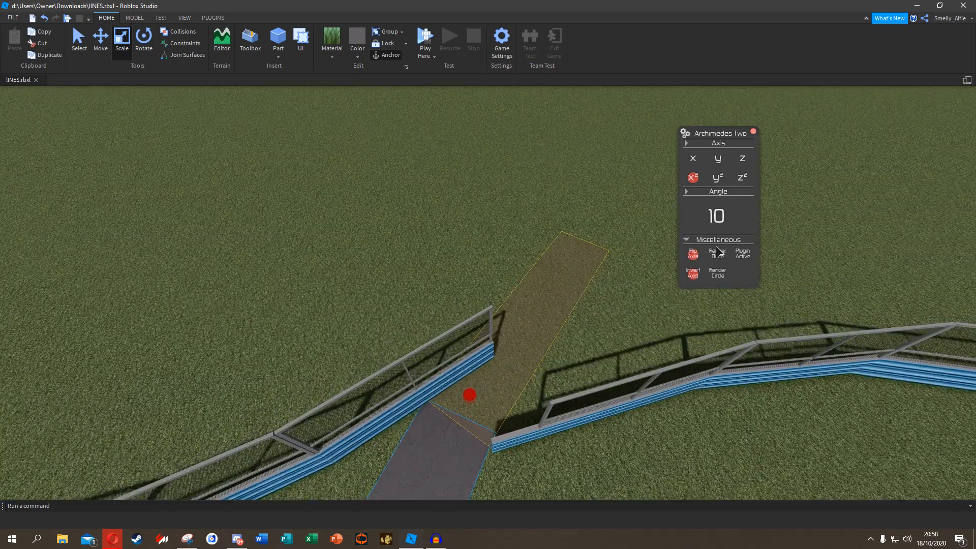
click(716, 256)
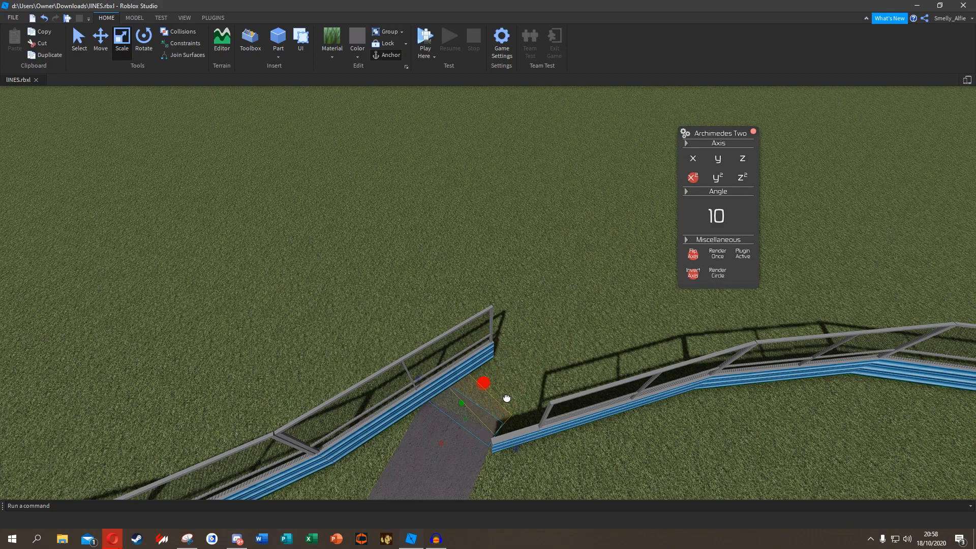
Render successive 10-degree road segments that curve the access road round to run alongside the outside of the fence.
click(722, 258)
click(722, 259)
click(722, 259)
click(723, 259)
key(e)
drag(616, 370, 621, 368)
right_drag(618, 370, 589, 388)
click(725, 274)
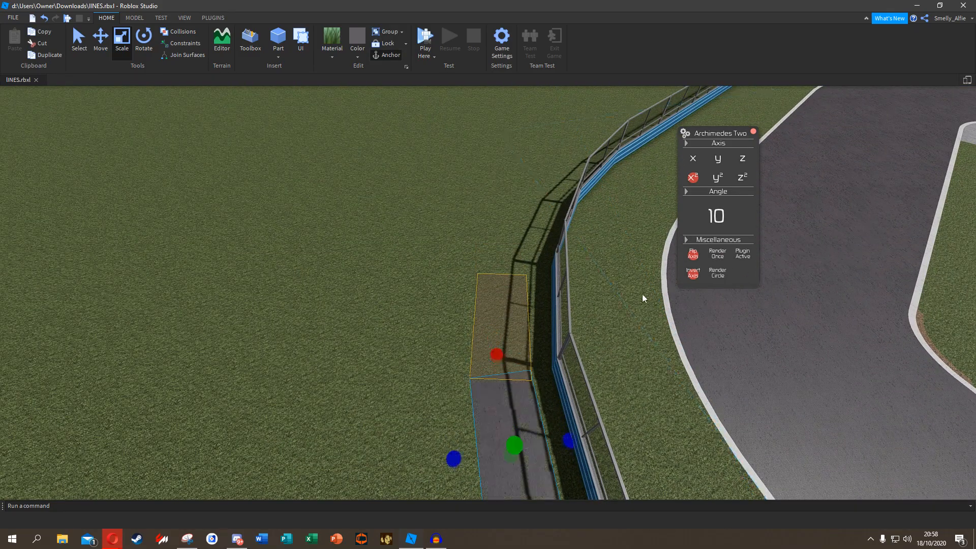
key(w)
click(720, 253)
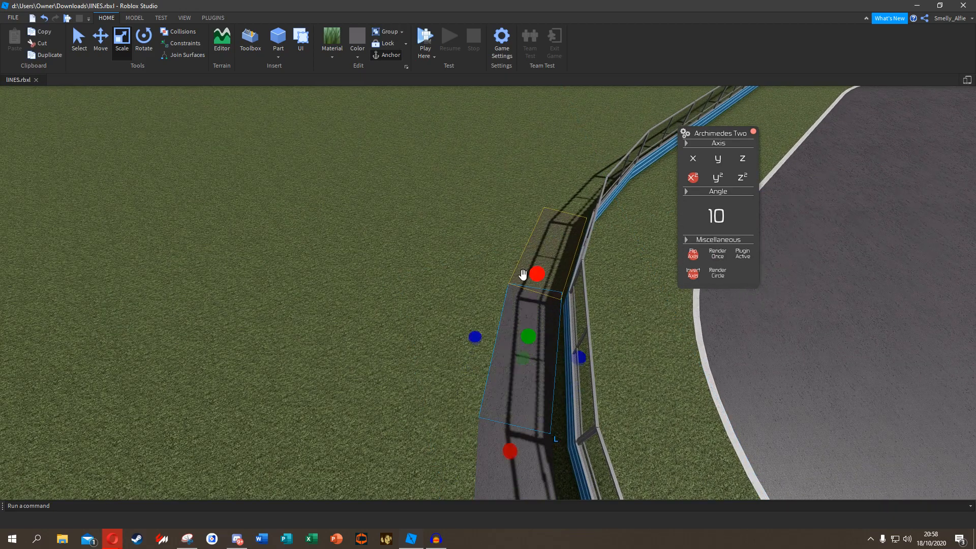
Adjust the length of the access road's end segment to follow the outer fence.
right_drag(523, 275, 554, 270)
click(488, 462)
right_drag(491, 443, 481, 336)
click(460, 196)
right_drag(458, 197, 510, 357)
click(509, 358)
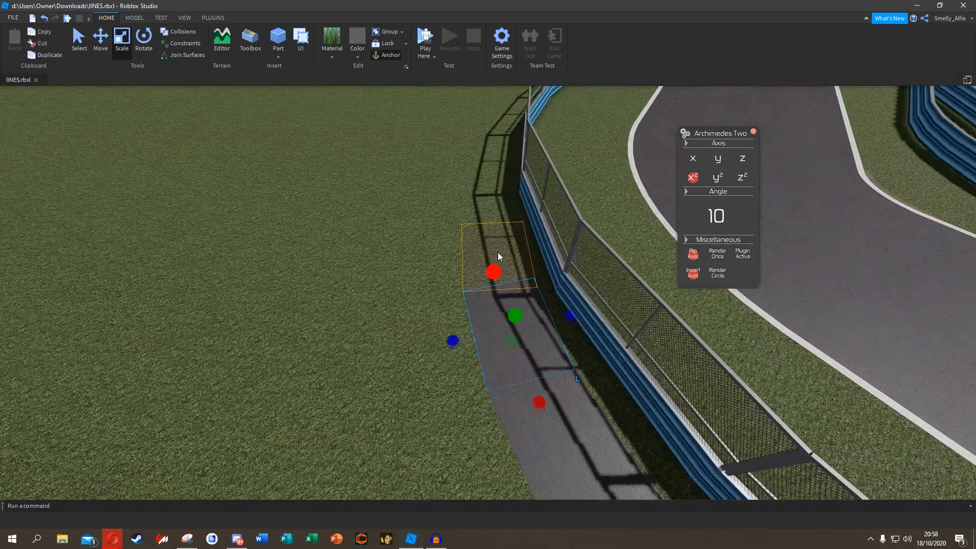
drag(492, 268, 480, 245)
Render further 10-degree road segments to continue the access road along the outside of the fence.
key(w)
click(715, 255)
key(w)
click(715, 255)
right_drag(471, 330, 503, 333)
key(w)
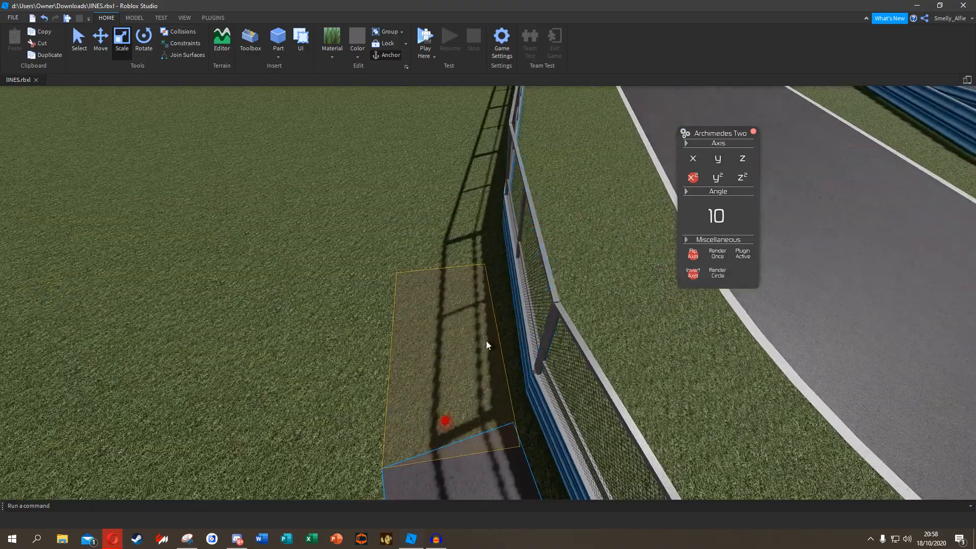
click(714, 257)
key(w)
right_drag(609, 304, 630, 303)
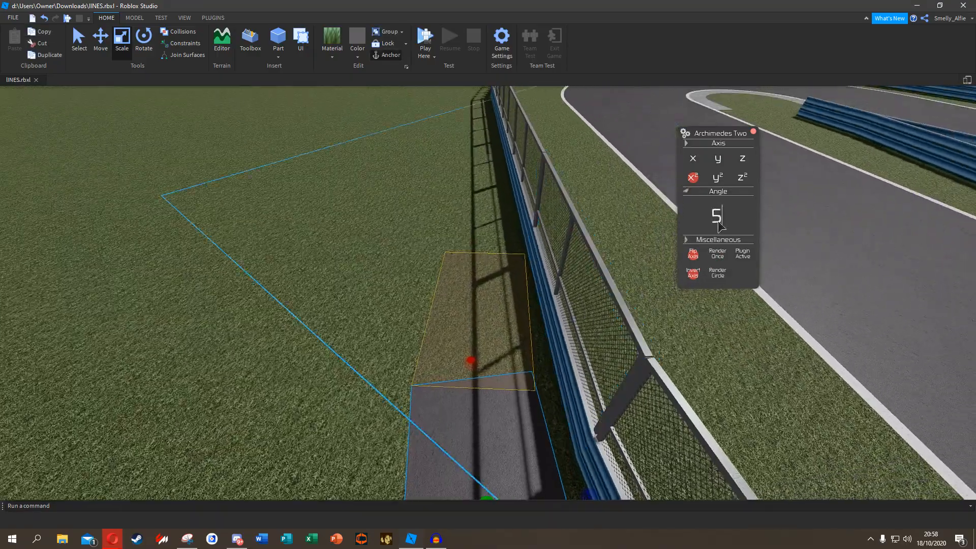
Set the Archimedes angle to 5, render the next road segment and lengthen it beside the fence.
click(722, 262)
key(w)
drag(473, 245, 459, 218)
right_drag(459, 216, 459, 218)
drag(459, 218, 471, 253)
key(w)
right_drag(470, 248, 503, 246)
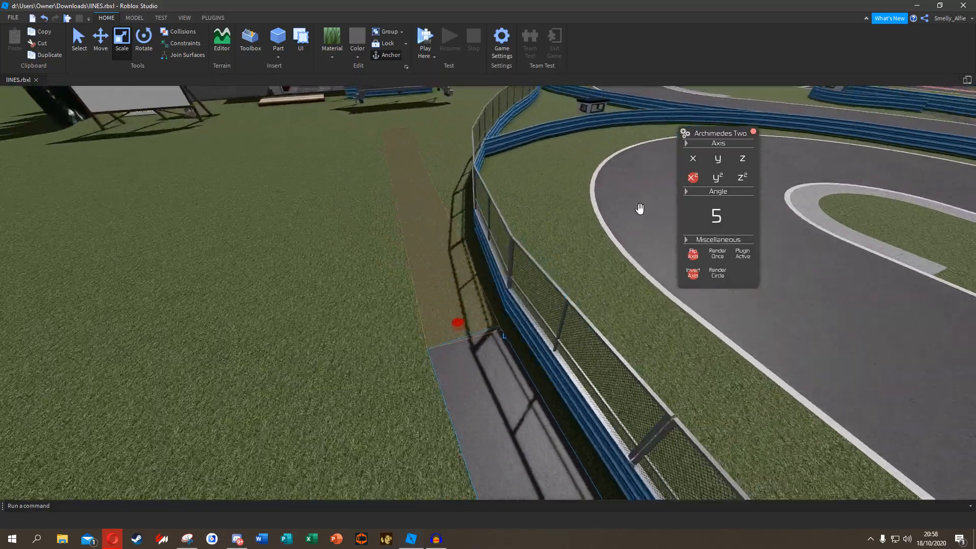
Set the angle to 10, shorten the next road segment, and render more segments around the bend towards the grandstand.
click(725, 217)
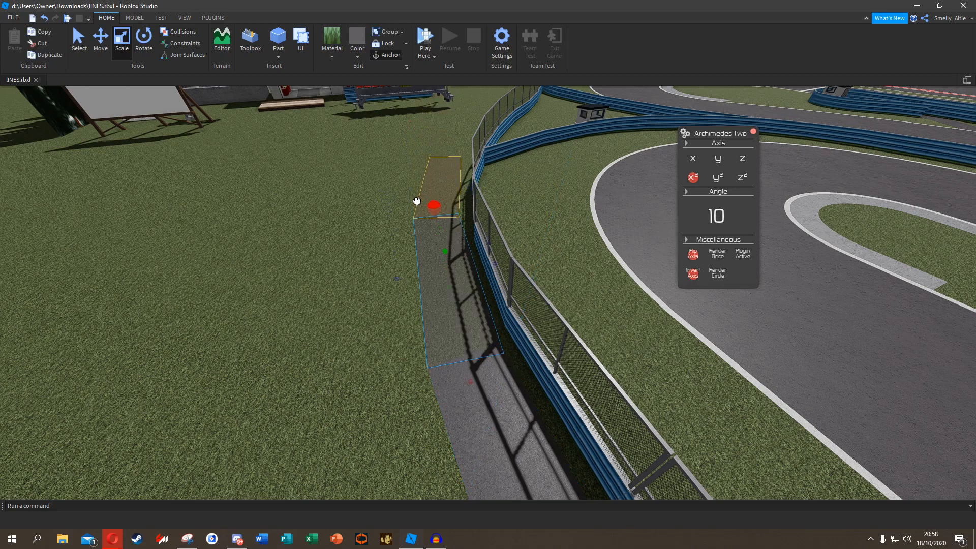
drag(417, 220, 418, 219)
key(w)
right_drag(456, 218, 454, 208)
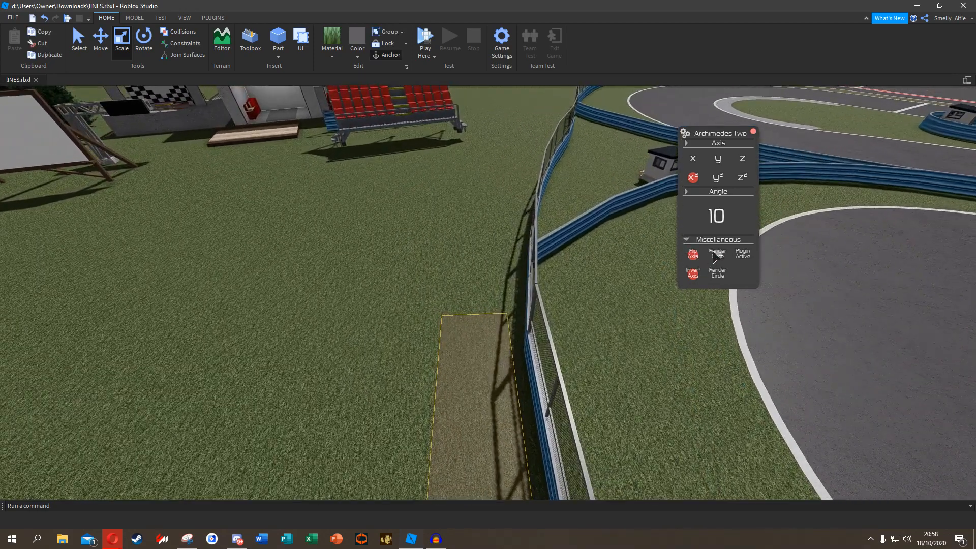
click(714, 258)
key(w)
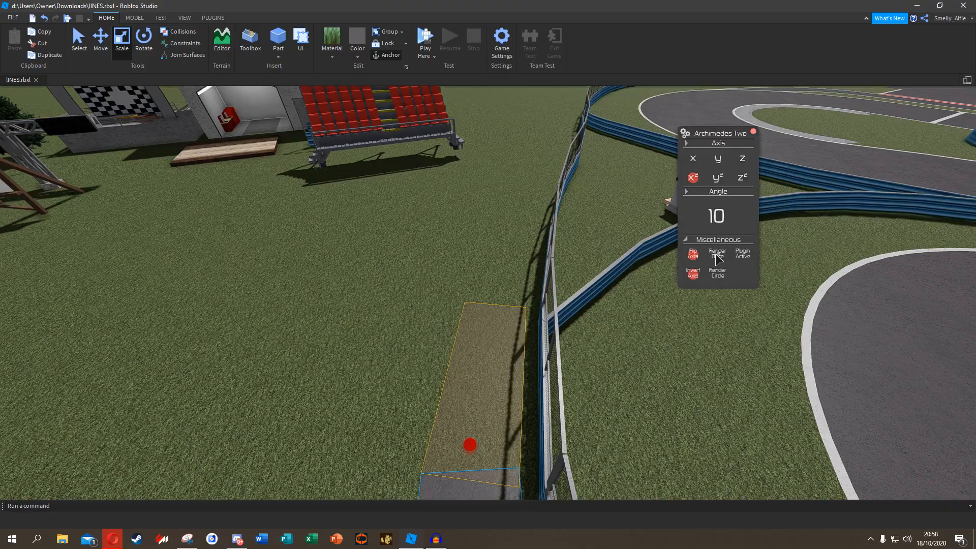
click(717, 257)
key(w)
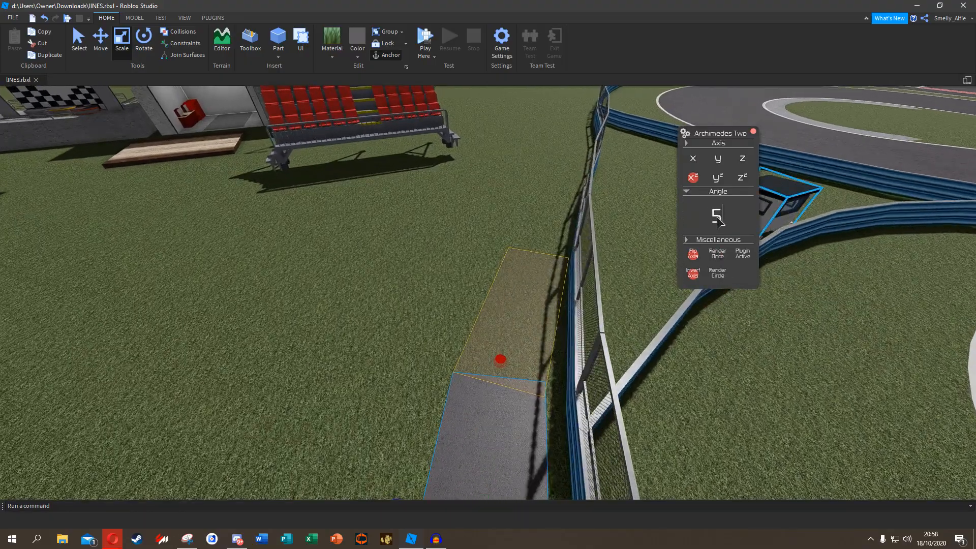
Set the angle to 5 and render road segments past the grandstand, switching Flip Axis off and back on between them.
click(725, 257)
key(w)
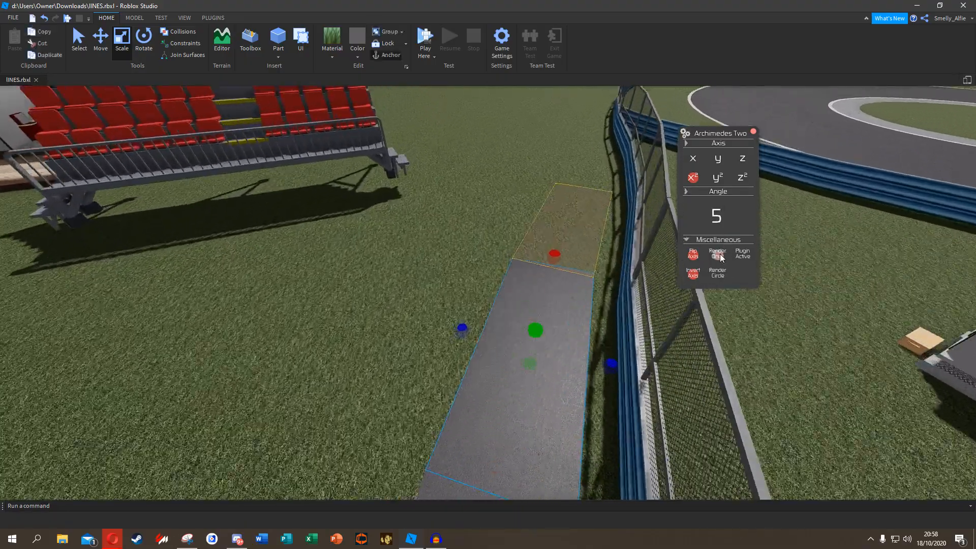
click(720, 257)
key(w)
click(693, 257)
click(718, 257)
click(718, 258)
click(693, 254)
key(w)
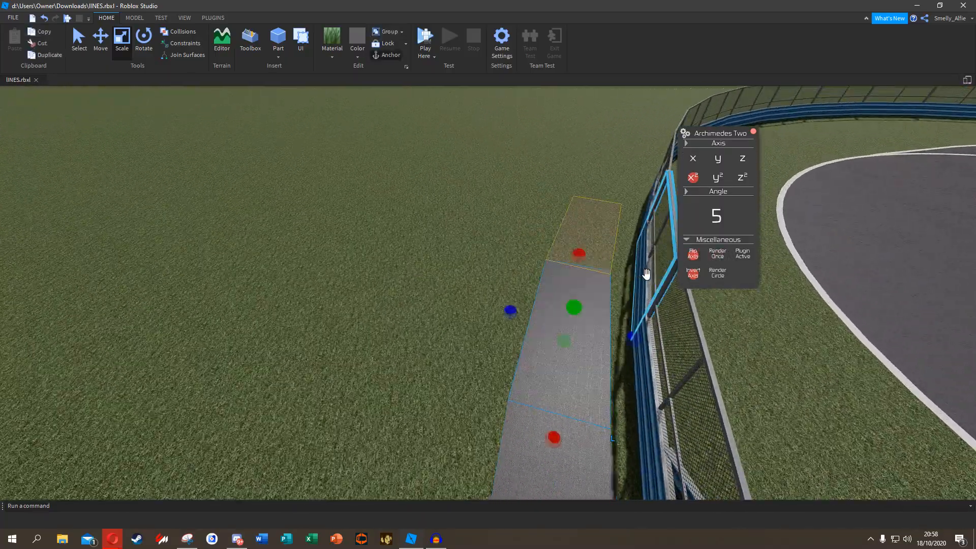
Resize the end segment beyond the grandstand and render more 5-degree segments to follow the fence's curve.
drag(587, 257, 575, 294)
right_drag(575, 295, 684, 279)
key(w)
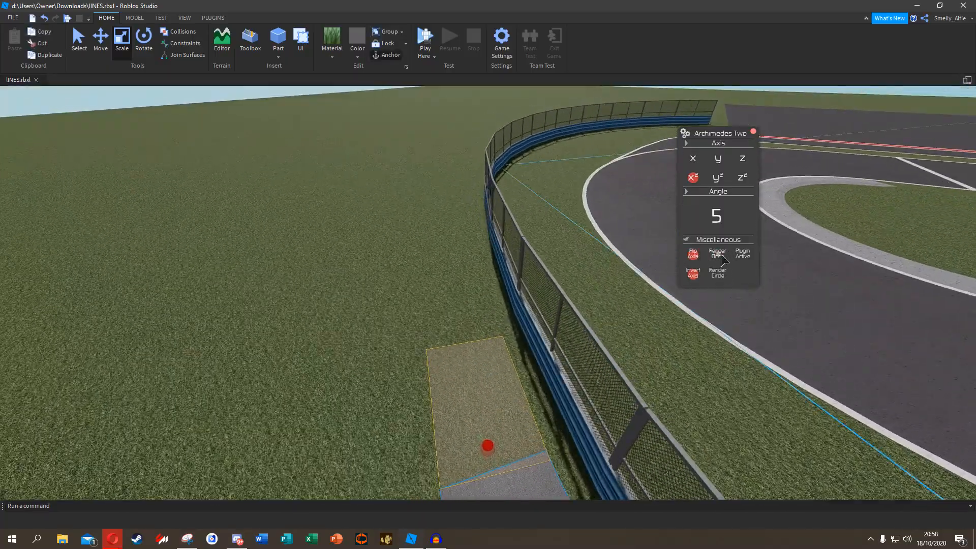
click(720, 256)
click(720, 257)
key(w)
drag(442, 383, 444, 334)
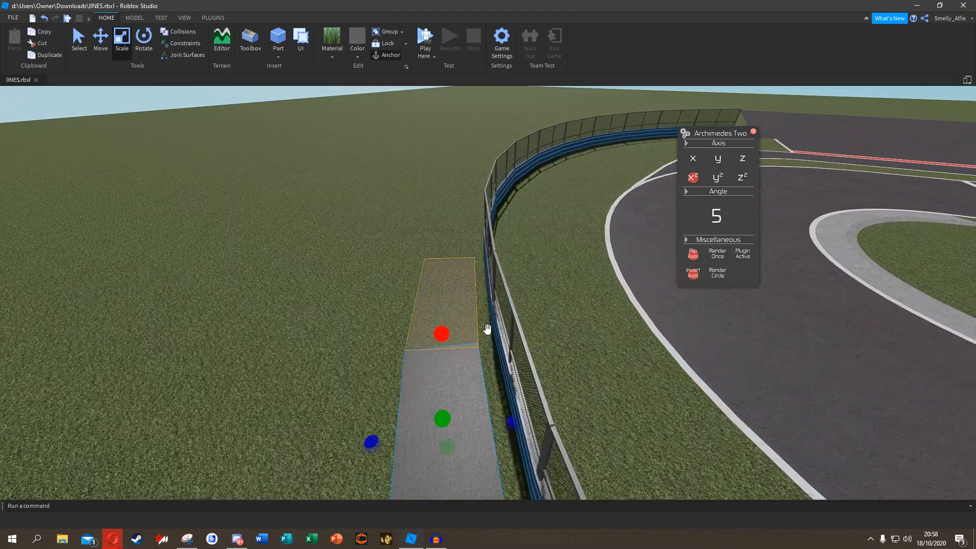
right_drag(443, 334, 488, 346)
Render another 5-degree road segment and adjust its length beside the curving outer fence.
key(w)
click(717, 254)
key(w)
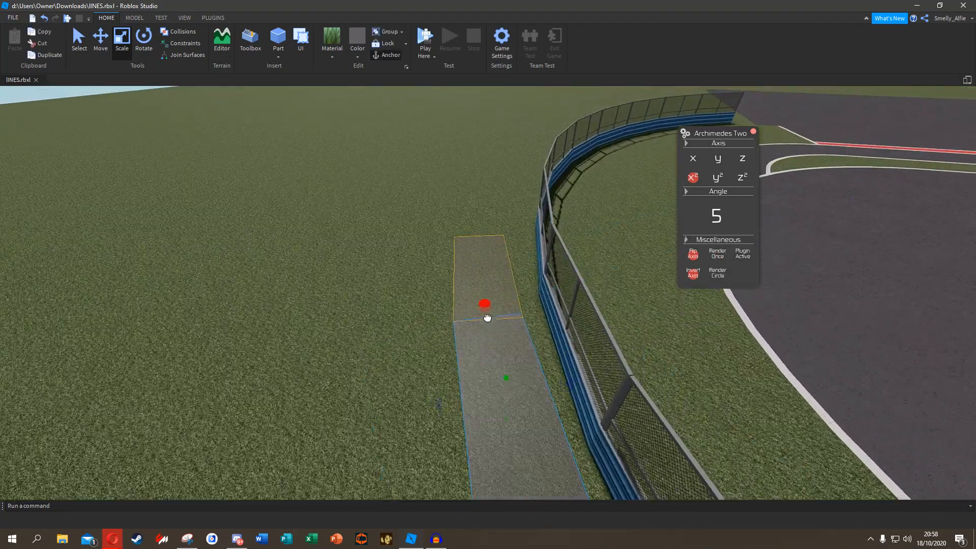
key(w)
drag(504, 299, 511, 287)
right_drag(510, 287, 557, 290)
key(w)
Render several more 5-degree road segments around the final curve of the outer fence.
click(712, 253)
key(w)
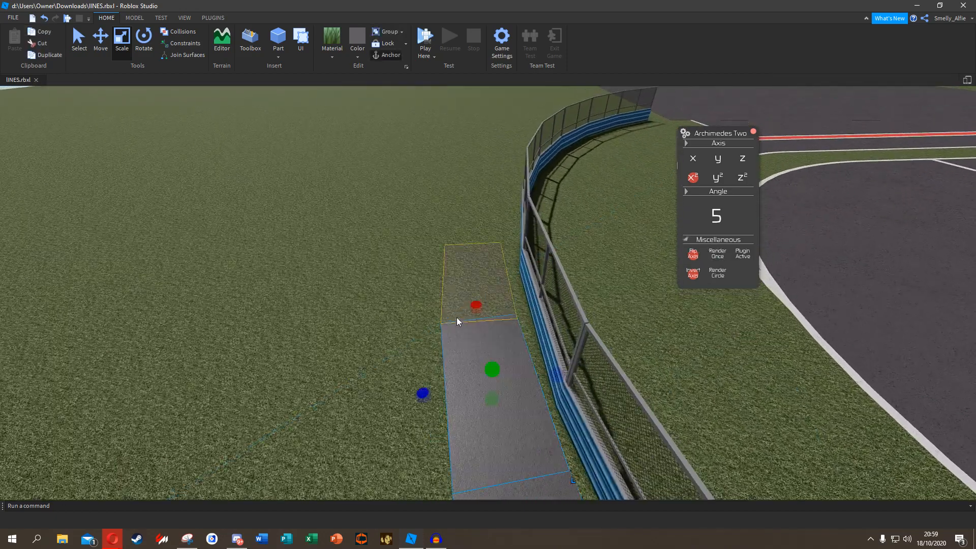
click(718, 254)
key(w)
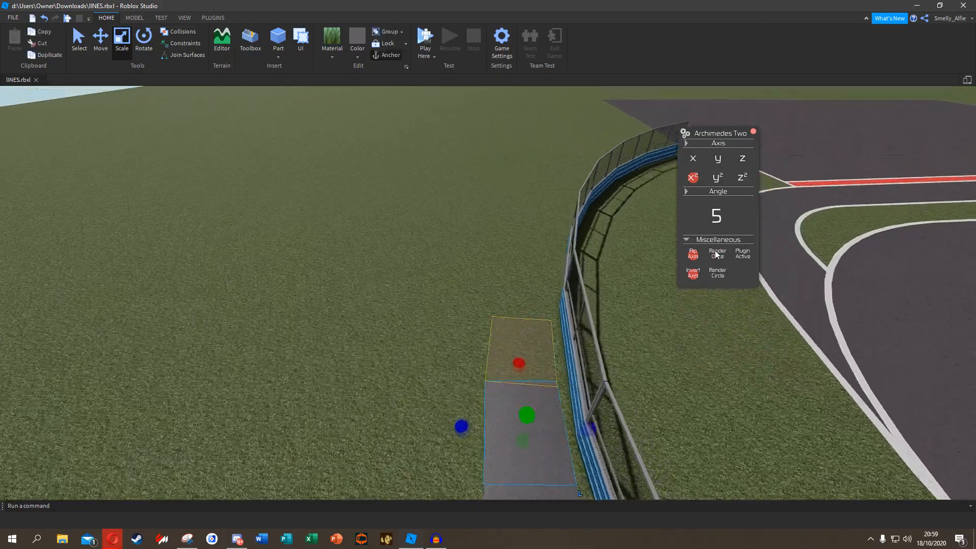
key(s)
click(716, 258)
click(715, 260)
key(w)
Render the remaining 5-degree road segments to bring the access road to the end of the outer fence.
right_drag(513, 301, 525, 337)
click(712, 254)
key(w)
key(w)
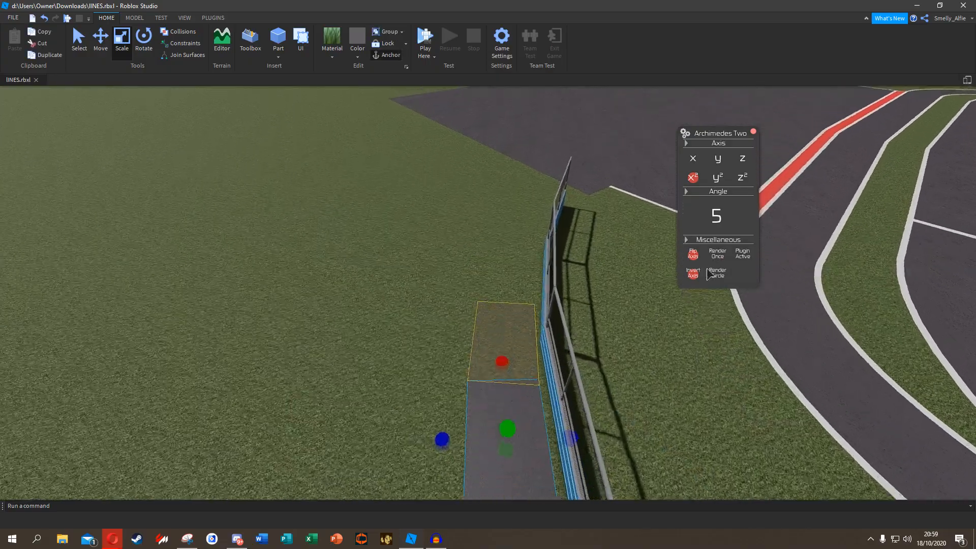
click(714, 257)
click(714, 255)
key(w)
click(714, 255)
click(714, 254)
Look over the whole circuit, including the barriers, infield access road and kerbs around the hairpin.
right_drag(475, 297, 460, 198)
click(492, 198)
key(e)
middle_drag(441, 264, 469, 277)
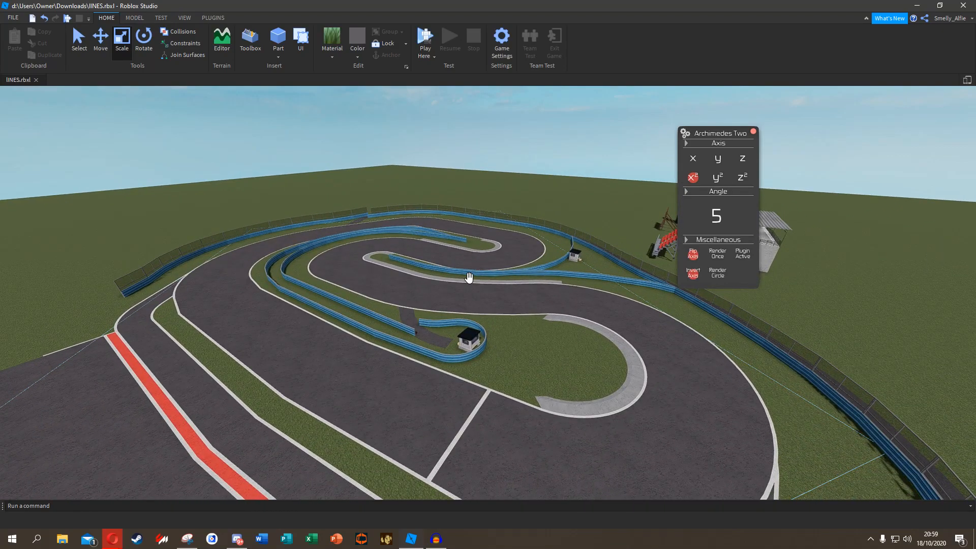
middle_drag(468, 277, 605, 277)
mouse_move(284, 203)
middle_down()
mouse_move(436, 287)
mouse_move(388, 231)
mouse_move(303, 228)
mouse_move(296, 215)
middle_up()
middle_drag(348, 239, 311, 217)
right_drag(349, 239, 315, 243)
scroll(302, 300, up, 4)
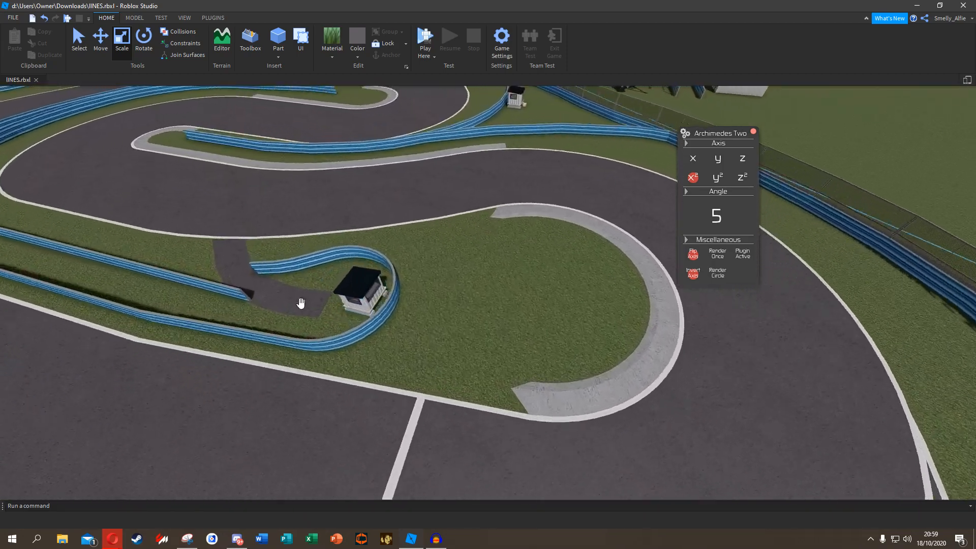
click(407, 304)
right_drag(453, 304, 471, 144)
click(472, 143)
right_drag(537, 254, 434, 197)
middle_drag(367, 196, 406, 304)
right_drag(406, 304, 498, 303)
Select a short edge-line piece along the hairpin's inner kerb and start scaling it up.
key(w)
key(s)
key(w)
key(w)
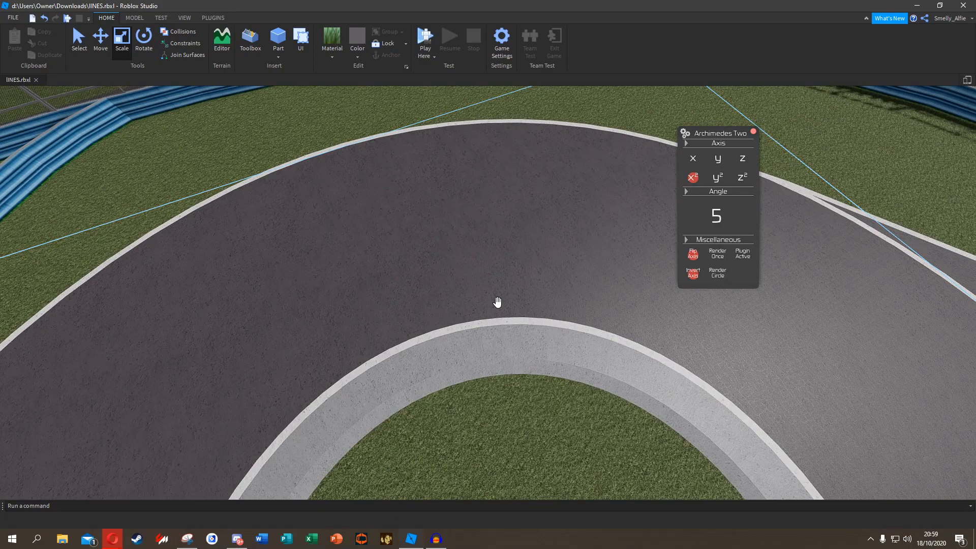
key(s)
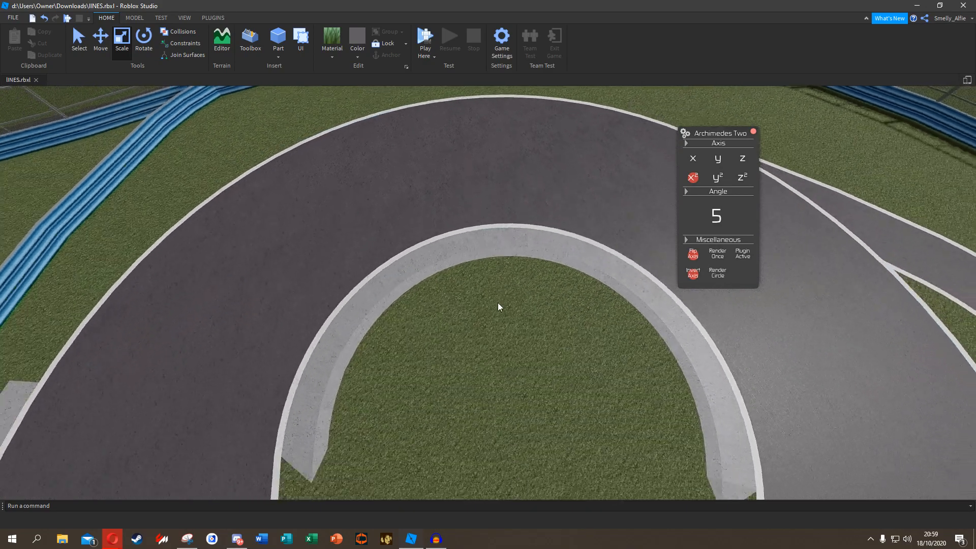
key(w)
right_drag(498, 303, 494, 229)
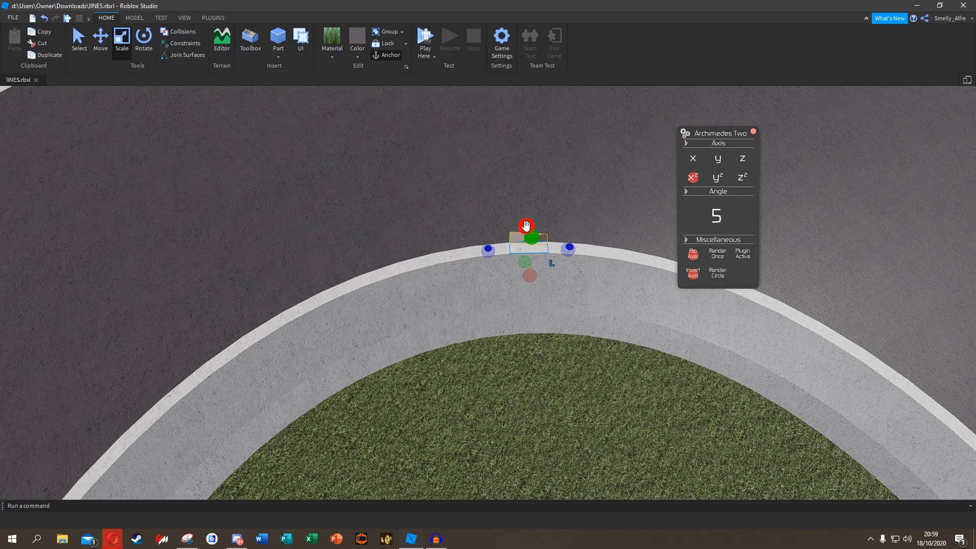
key(w)
drag(525, 207, 523, 208)
right_drag(523, 207, 523, 207)
drag(523, 208, 522, 209)
right_drag(523, 207, 522, 209)
drag(522, 208, 568, 247)
right_drag(567, 246, 457, 207)
key(s)
key(d)
Stretch the part into a wide slab spanning from the hairpin's outer edge line past the outer fence.
drag(258, 203, 371, 253)
drag(609, 334, 641, 348)
drag(484, 323, 477, 328)
right_drag(484, 323, 477, 329)
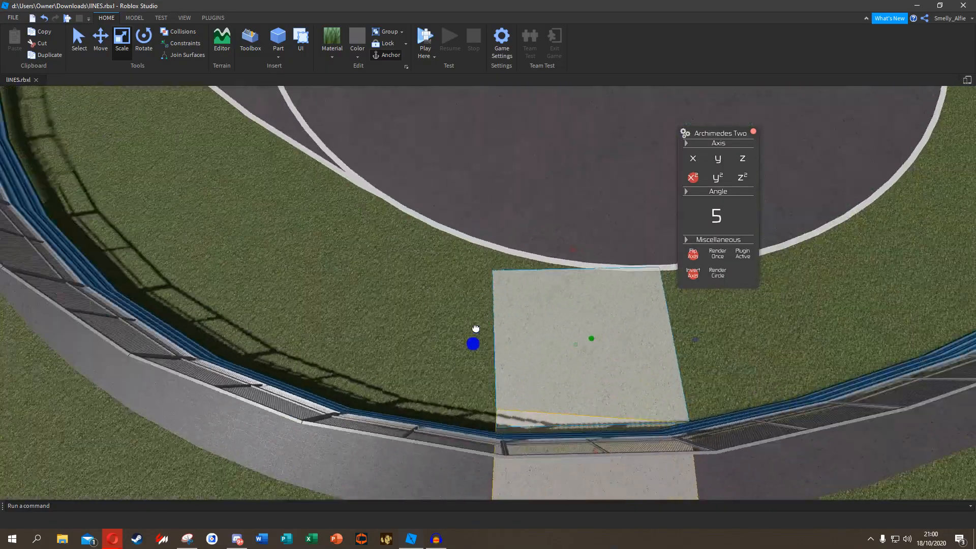
drag(477, 329, 475, 330)
right_drag(477, 328, 475, 331)
drag(475, 331, 469, 326)
right_drag(475, 331, 468, 326)
drag(468, 327, 407, 301)
right_drag(406, 301, 429, 299)
key(s)
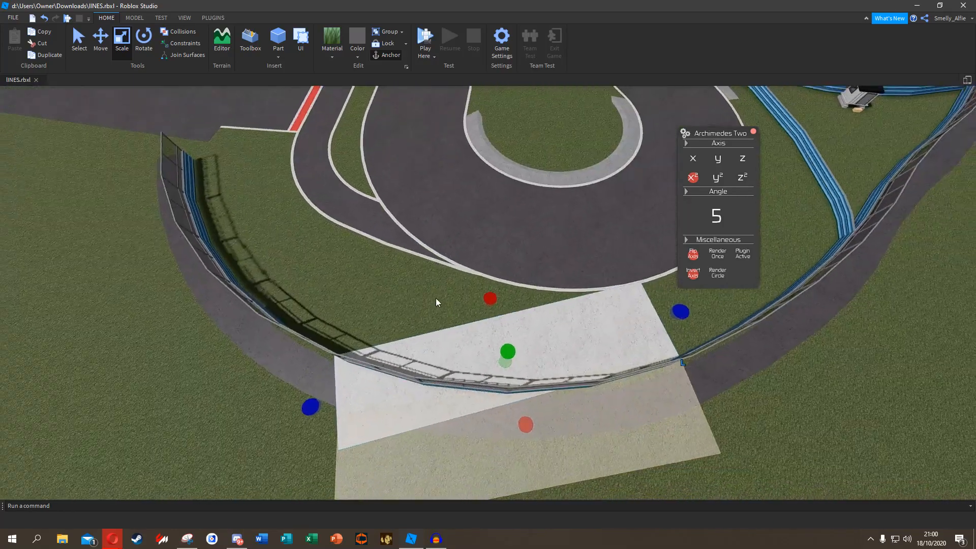
Extend the slab inward over the hairpin and widen it to cover the grass run-off inside the outer fence.
drag(491, 300, 480, 254)
key(d)
key(d)
drag(617, 301, 629, 286)
right_drag(617, 301, 630, 286)
key(d)
drag(630, 286, 633, 295)
right_drag(629, 286, 633, 295)
drag(633, 294, 675, 297)
drag(406, 340, 361, 260)
right_drag(362, 259, 331, 264)
key(a)
key(w)
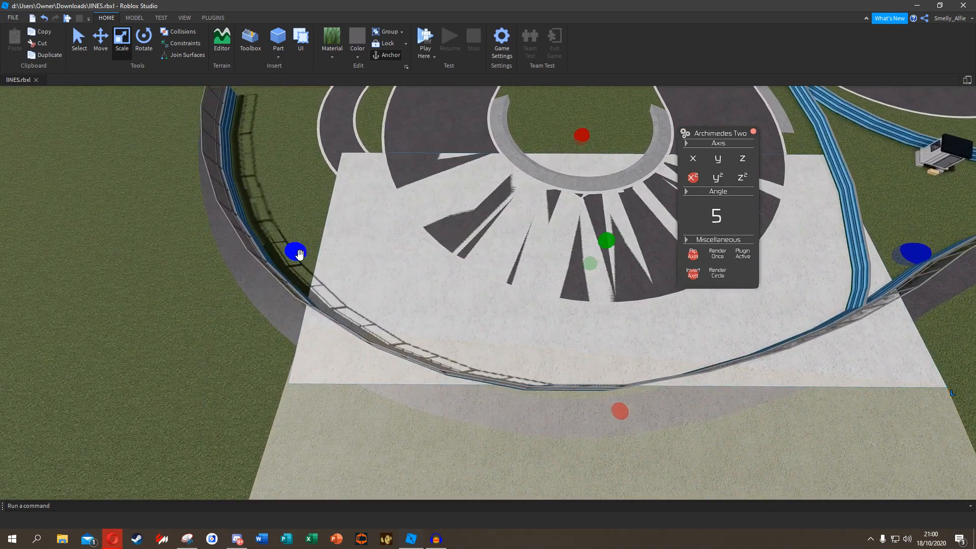
Give the run-off slab the Sand material and a sandy yellow colour.
click(340, 51)
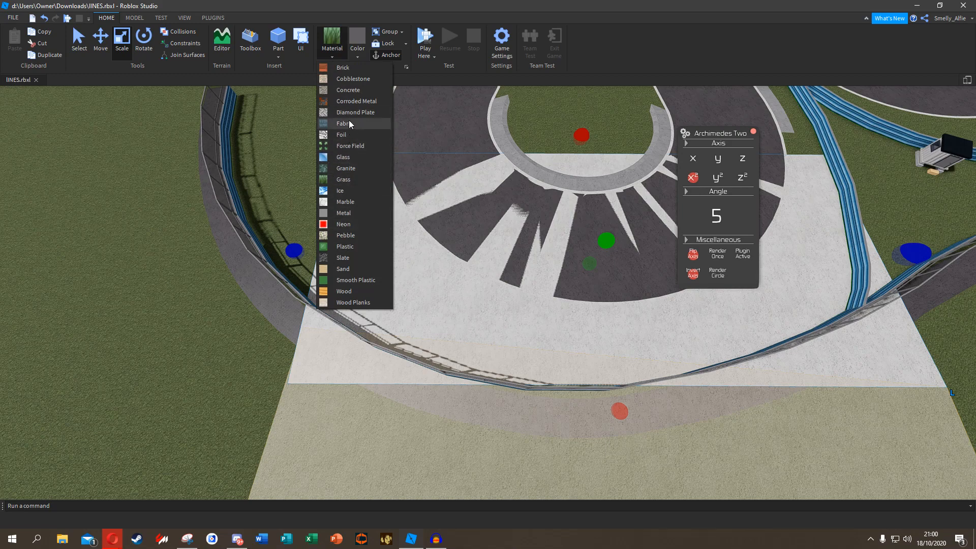
click(347, 270)
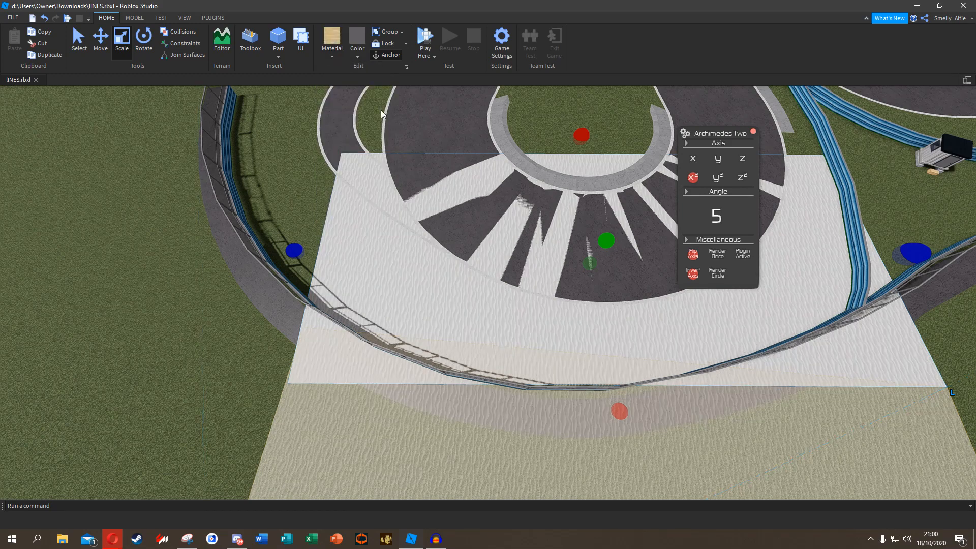
click(360, 53)
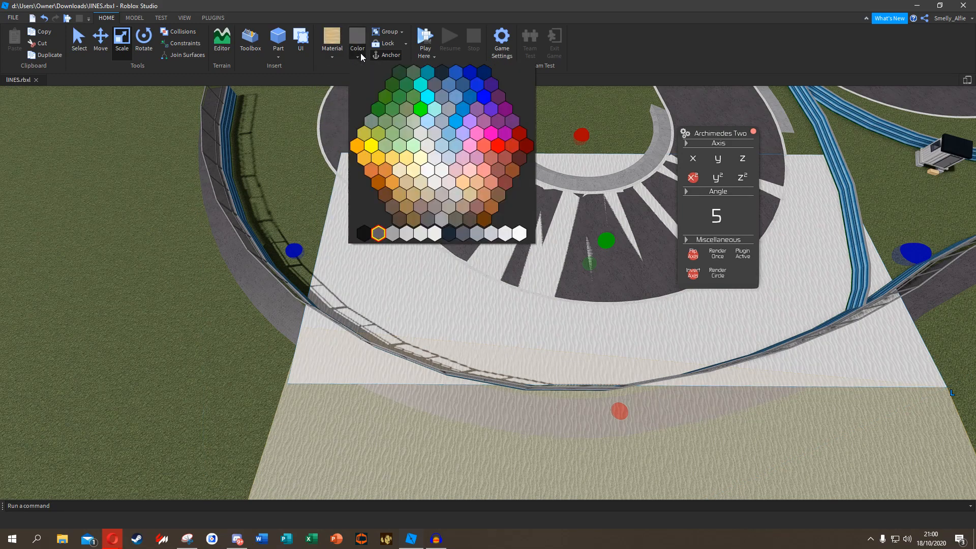
click(466, 198)
right_drag(436, 212, 435, 212)
click(436, 212)
Insert a new block on the grass inside the outer barrier, beside the corner of the sand slab.
key(w)
key(s)
right_drag(488, 181, 487, 181)
right_drag(462, 256, 350, 260)
key(w)
key(w)
key(w)
key(s)
click(279, 41)
key(w)
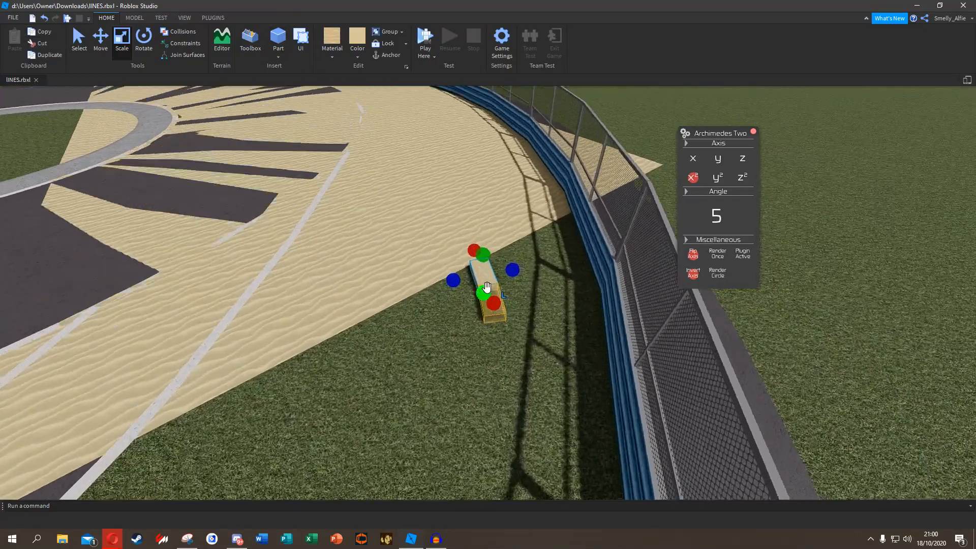
drag(510, 308, 536, 305)
key(d)
key(d)
Rotate the block parallel to the outer barrier, lengthen it and move it up against the barrier.
click(142, 39)
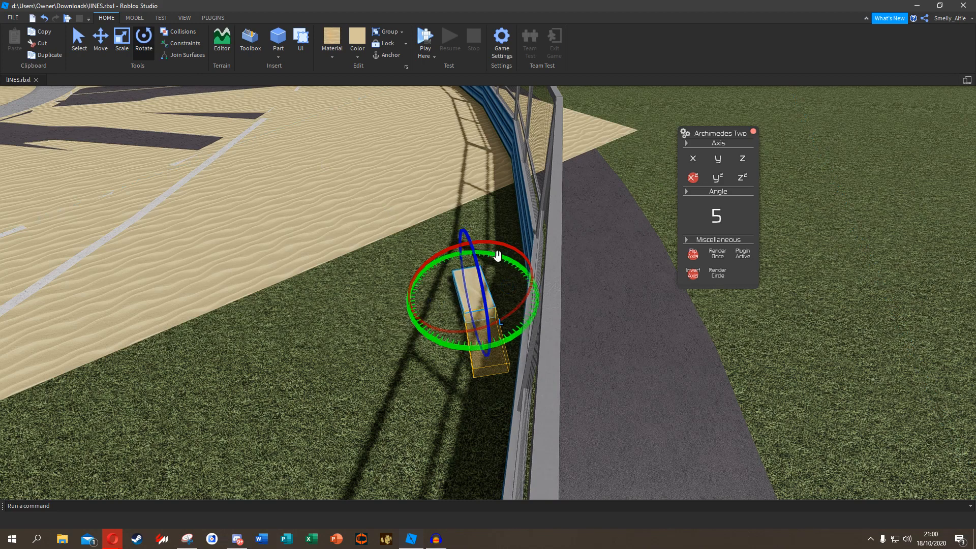
drag(513, 263, 511, 264)
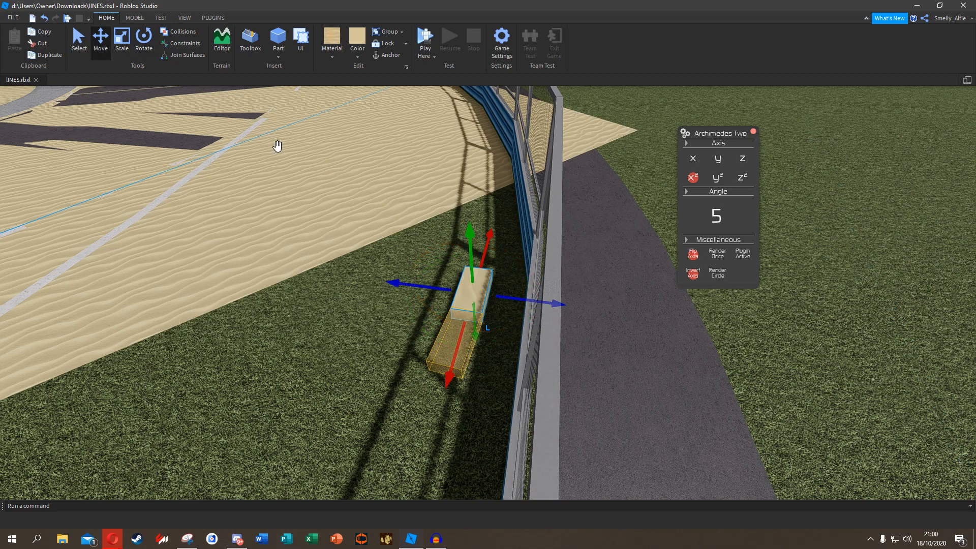
key(e)
drag(480, 259, 497, 268)
drag(456, 341, 460, 324)
drag(428, 388, 437, 404)
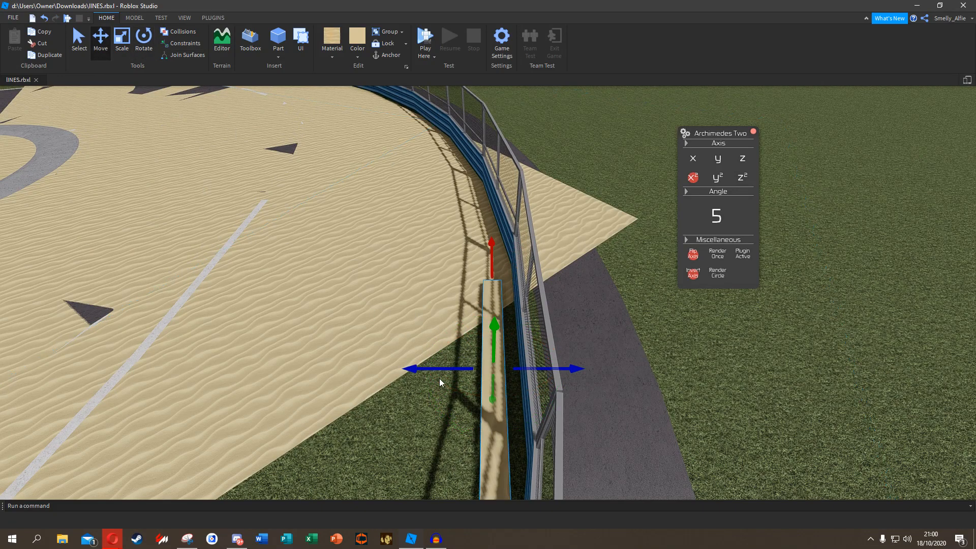
drag(445, 369, 449, 367)
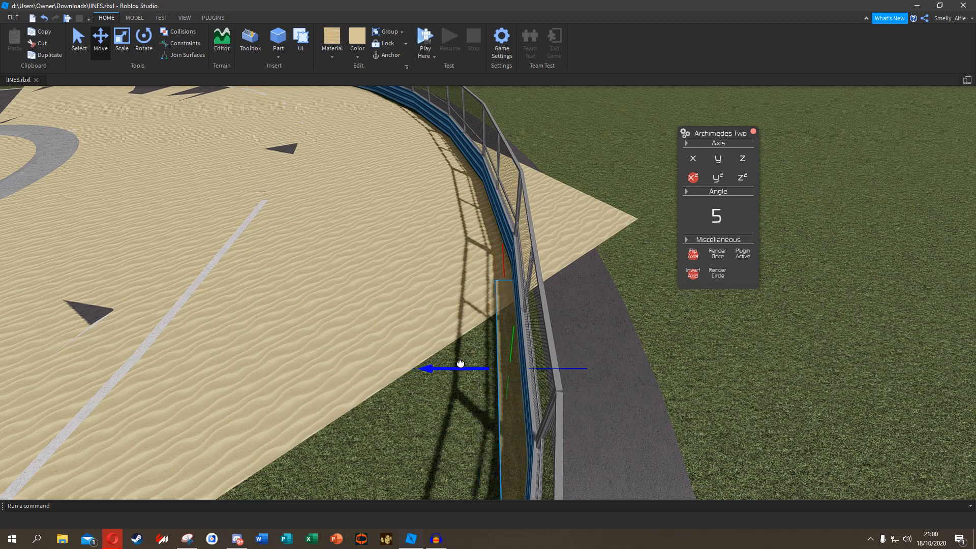
Thicken the block downward from its underside beneath the sand slab.
right_drag(488, 350, 468, 367)
mouse_move(451, 344)
mouse_down()
mouse_move(453, 324)
mouse_move(452, 334)
mouse_up()
key(q)
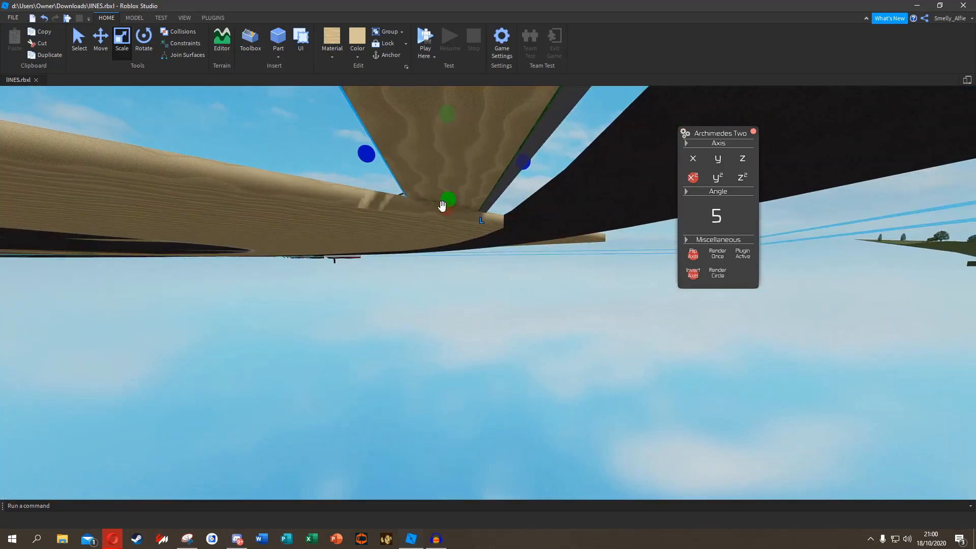
drag(442, 202, 448, 264)
key(e)
right_drag(449, 263, 457, 338)
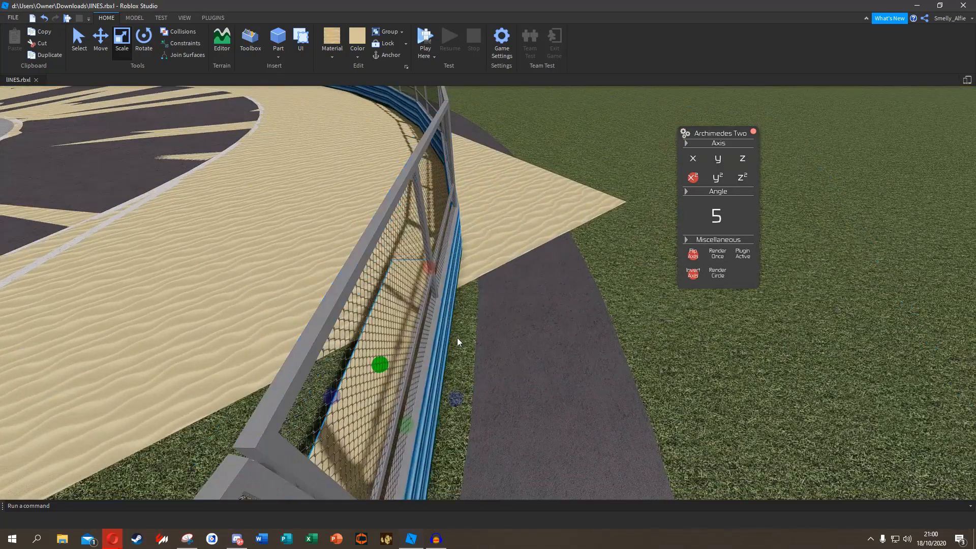
Widen the block outward past the fence and the access road, and fit its end to the fence post.
key(d)
drag(450, 395, 667, 370)
drag(441, 266, 444, 252)
key(a)
right_drag(444, 251, 568, 250)
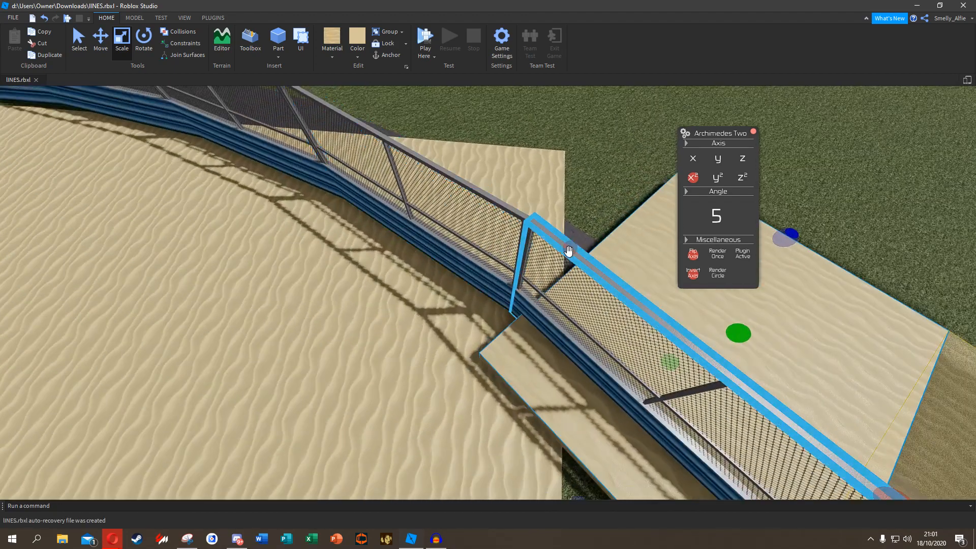
drag(569, 249, 559, 249)
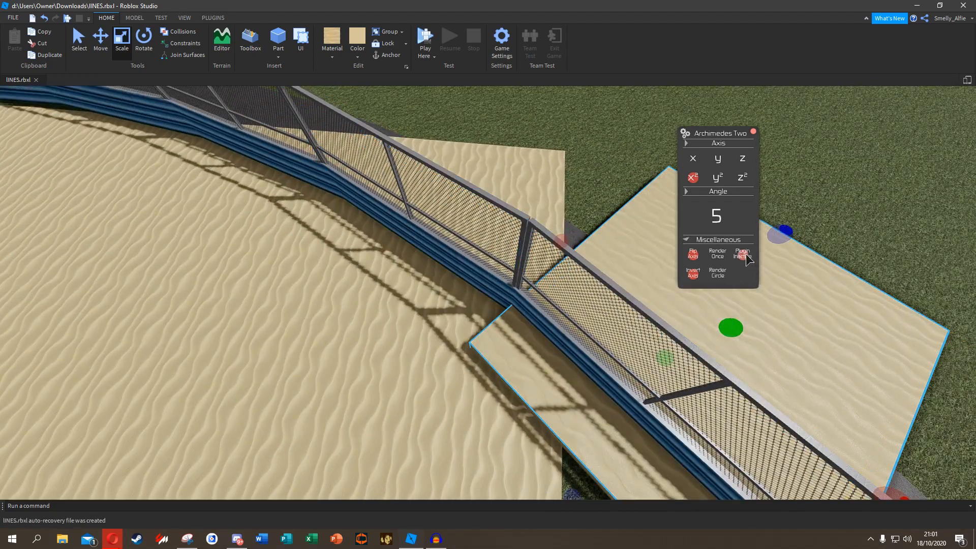
Turn off axis inversion in Archimedes, set the angle to 10 and render the next block segment along the fence.
click(693, 273)
right_drag(567, 239, 486, 239)
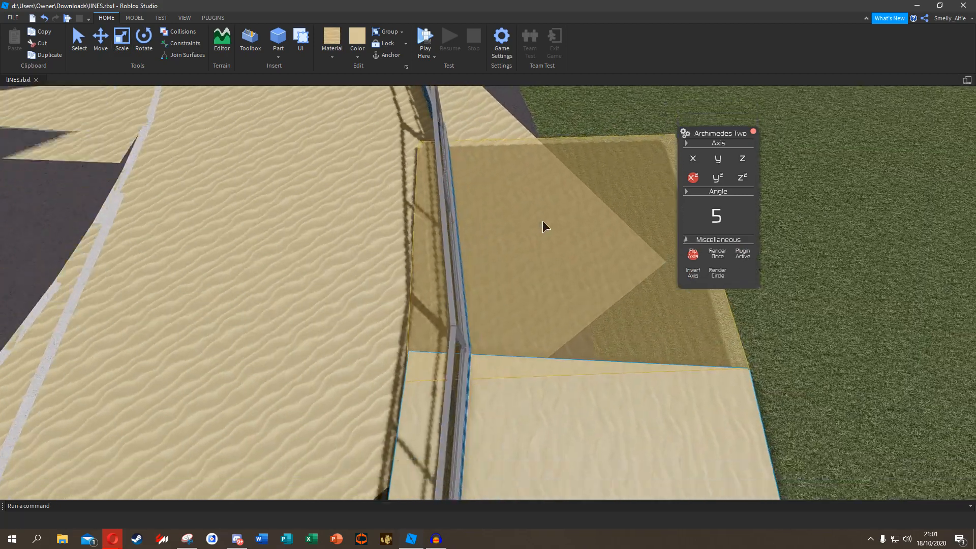
click(715, 217)
text(10)
scroll(715, 217, down, 6)
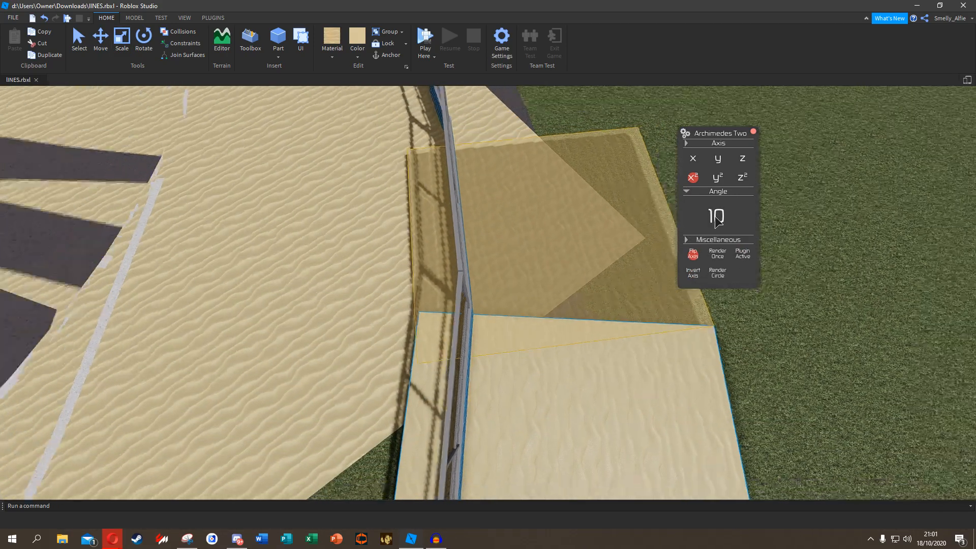
scroll(575, 300, up, 3)
key(w)
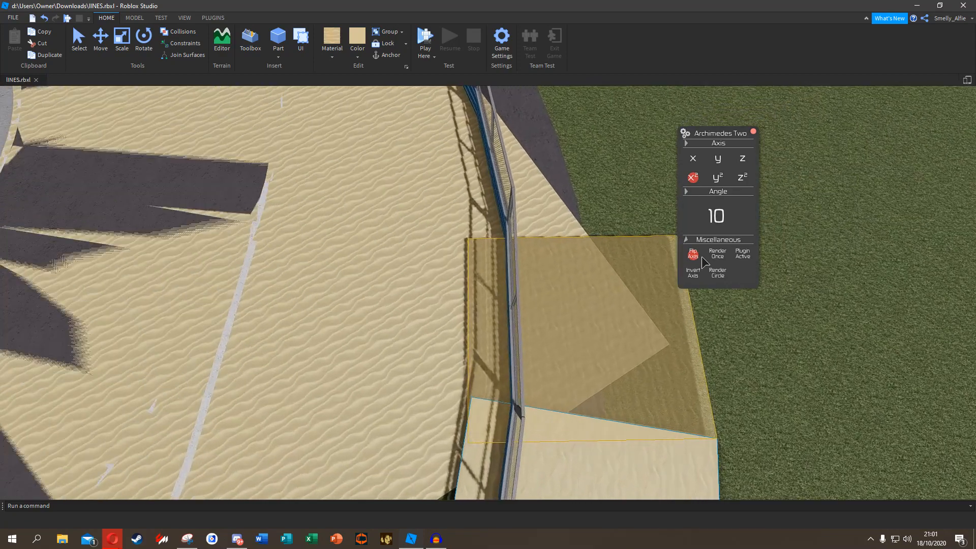
click(717, 253)
key(w)
key(e)
Fit the new segment's length to the fence panel and render another 10-degree segment.
click(121, 38)
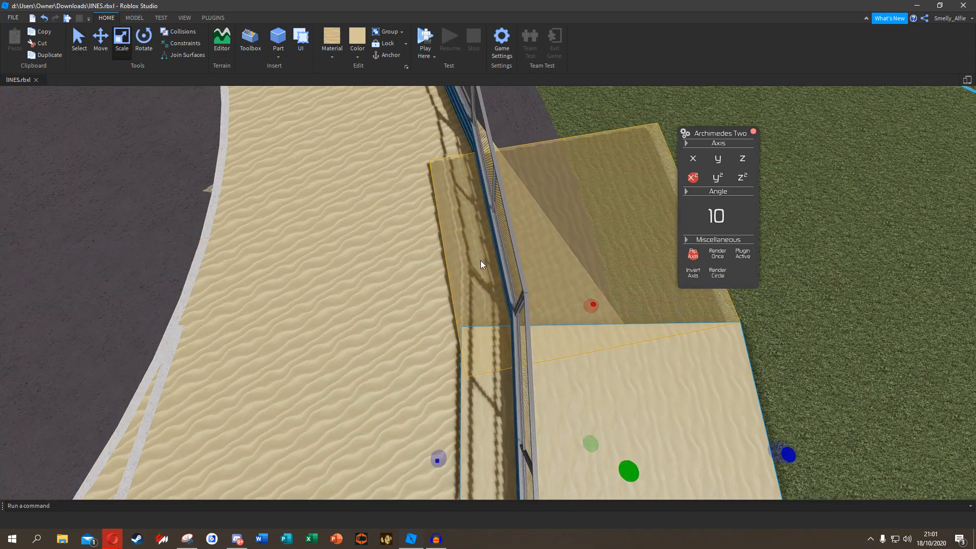
drag(591, 310, 591, 299)
right_drag(591, 299, 453, 167)
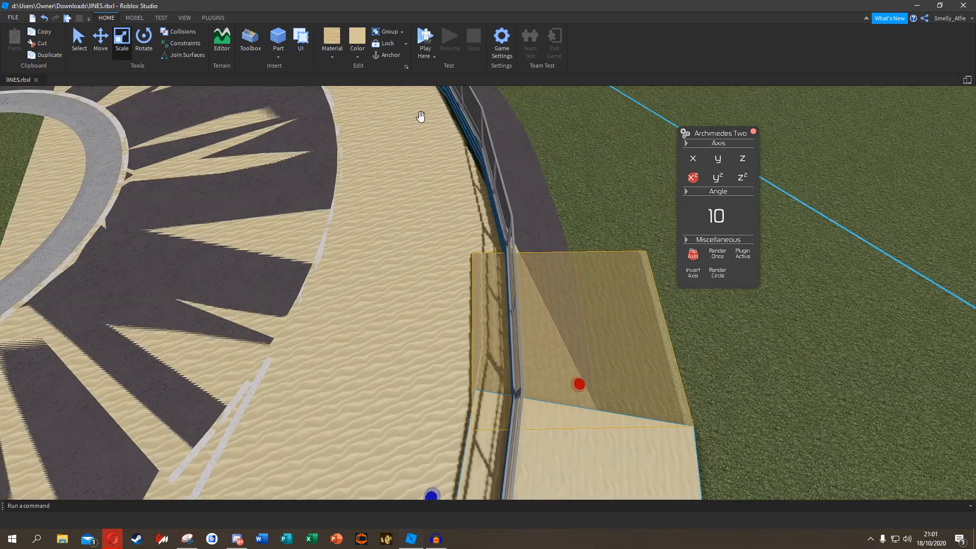
click(716, 256)
Render two more 10-degree segments following the curve of the outer fence.
key(w)
right_drag(539, 308, 526, 308)
click(718, 254)
key(e)
key(w)
click(718, 255)
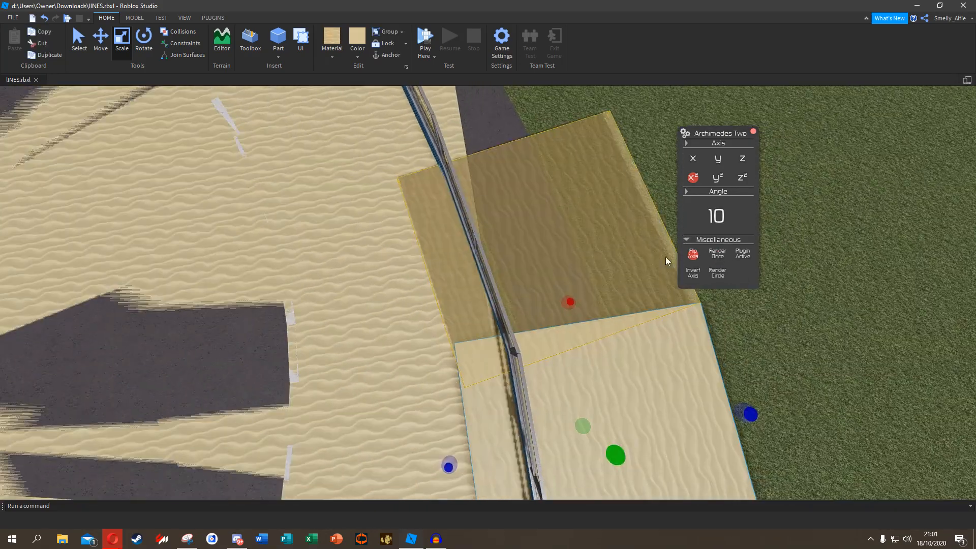
Adjust the newest segment's length to the fence bend and render one more segment.
mouse_move(559, 304)
mouse_down()
mouse_move(565, 318)
mouse_move(560, 311)
mouse_up()
key(w)
right_drag(560, 311, 539, 307)
key(d)
click(716, 256)
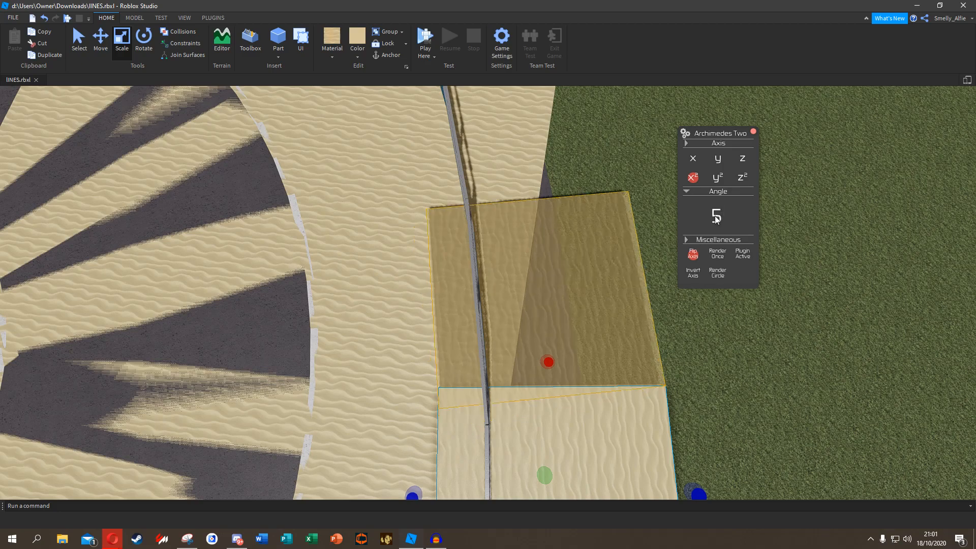
Render two further segments at 5 degrees along the fence toward the inner barrier junction.
key(e)
key(a)
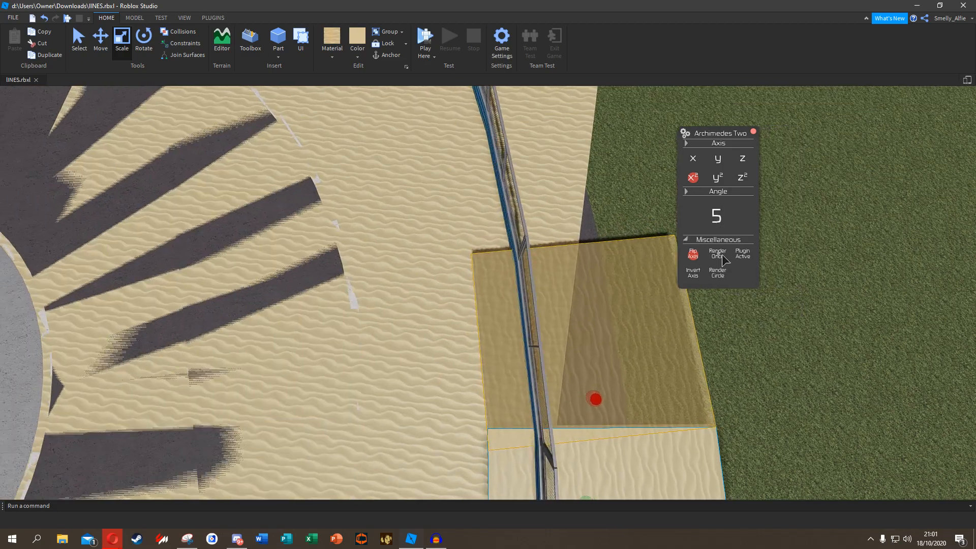
click(722, 256)
key(d)
scroll(466, 341, up, 2)
key(q)
right_drag(474, 252, 489, 239)
key(w)
key(a)
right_drag(488, 241, 488, 241)
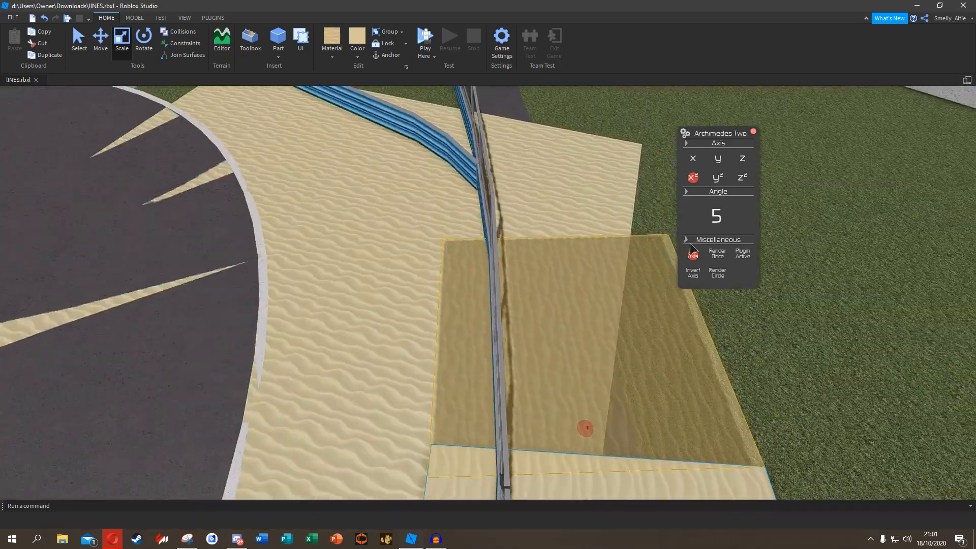
click(719, 258)
Fit the segment's length to the barrier junction, set the angle to 30 and render a segment turning toward the inner barrier.
right_drag(573, 249, 574, 249)
scroll(648, 268, down, 1)
drag(562, 315, 542, 224)
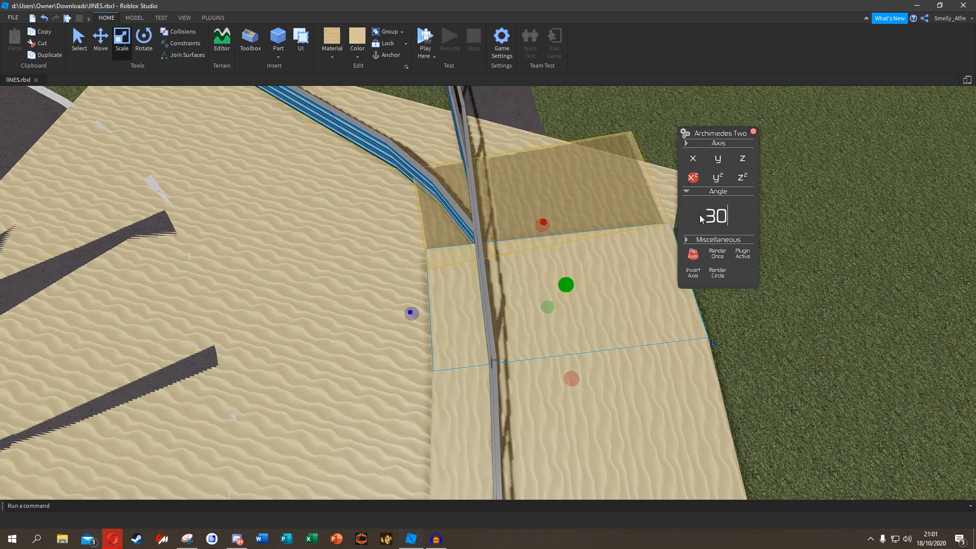
key(Return)
scroll(493, 236, up, 1)
right_drag(493, 236, 493, 237)
drag(546, 242, 535, 191)
right_drag(517, 194, 517, 194)
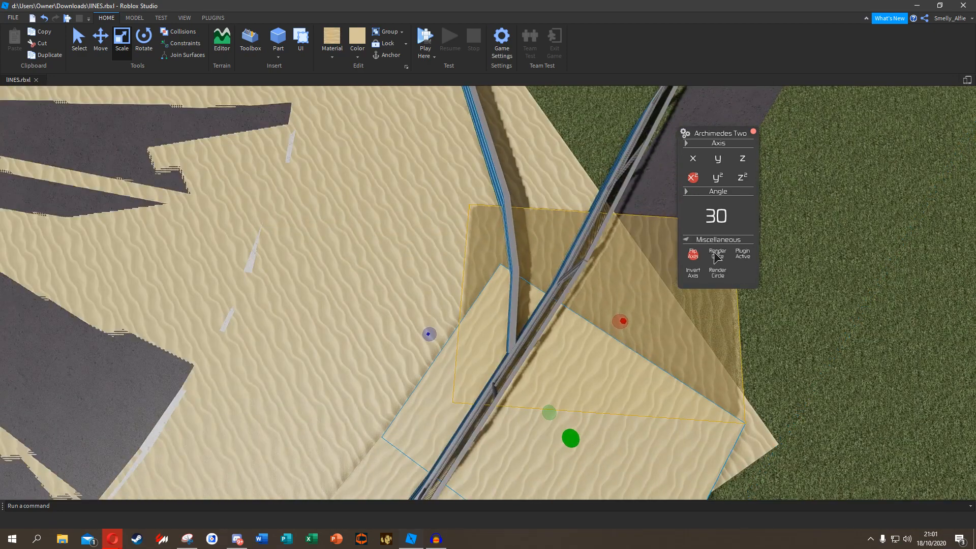
drag(625, 325, 620, 331)
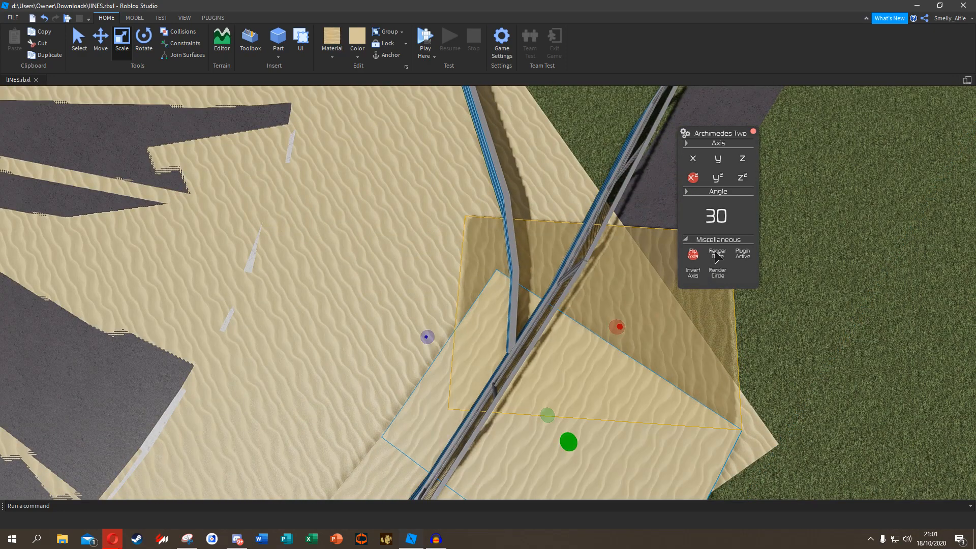
click(716, 254)
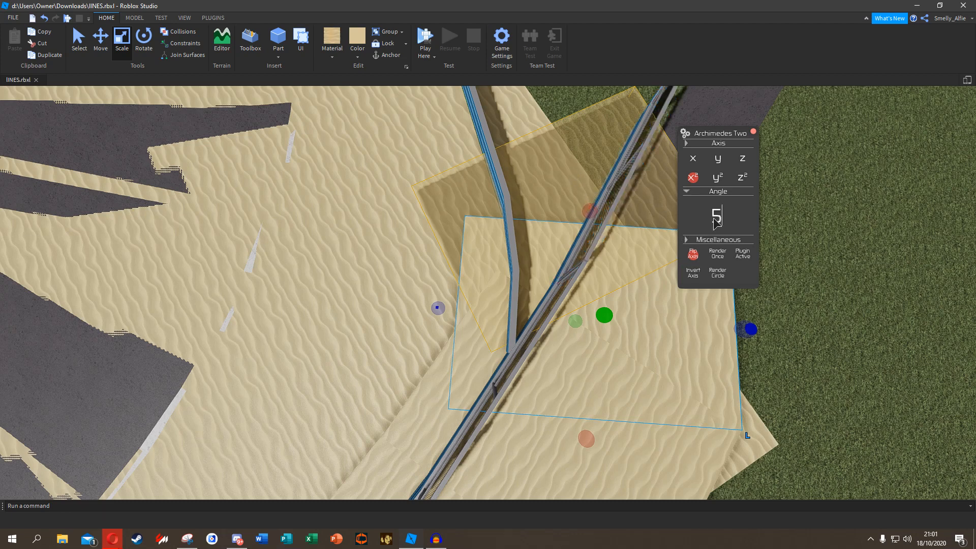
Shorten the segment at the barrier junction to the inner barrier's bend and set the render angle to 10.
key(Return)
drag(601, 210, 600, 262)
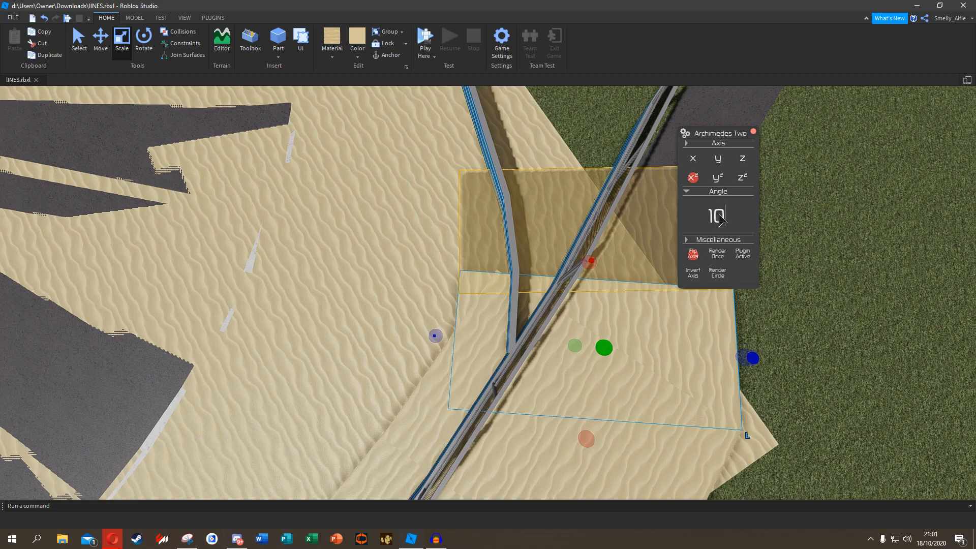
click(721, 218)
text(10)
key(Return)
drag(592, 262, 512, 240)
Render several 10-degree segments along the inner barrier toward the trackside hut.
key(e)
click(723, 256)
click(714, 250)
key(e)
key(e)
click(715, 259)
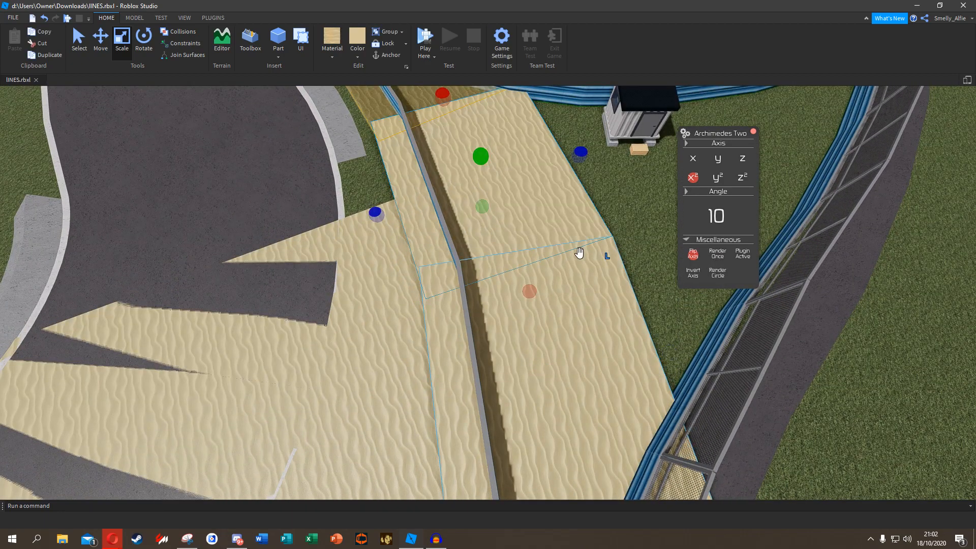
Adjust the length of the last segment beside the inner barrier.
right_drag(576, 249, 558, 264)
key(w)
drag(544, 255, 533, 298)
key(d)
right_drag(533, 299, 518, 288)
key(s)
Inspect the segments outside the outer fence, including where the sand slab's corner sticks out and the row meets the access road.
scroll(376, 148, up, 5)
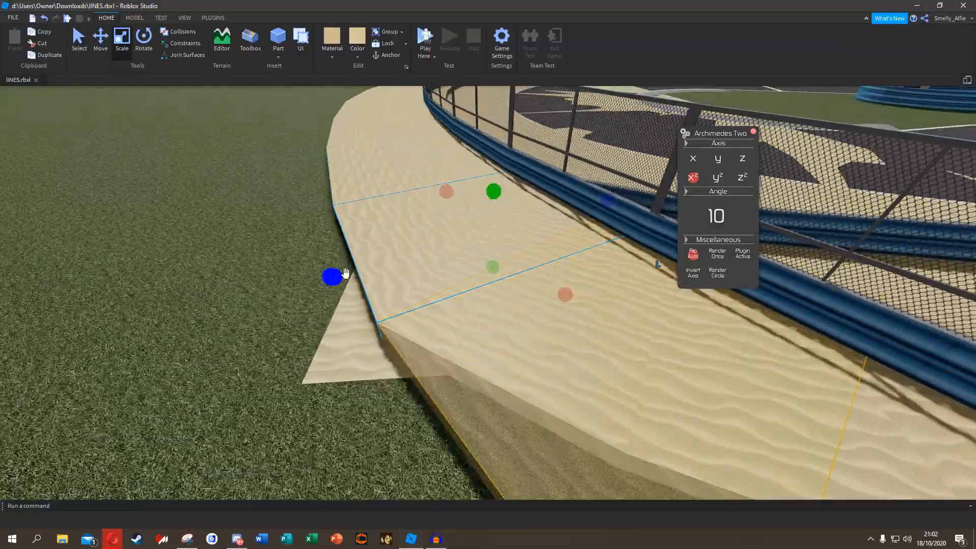
key(s)
right_drag(355, 300, 355, 300)
scroll(491, 339, up, 4)
click(490, 336)
key(w)
right_drag(449, 220, 450, 220)
key(s)
right_drag(408, 294, 408, 294)
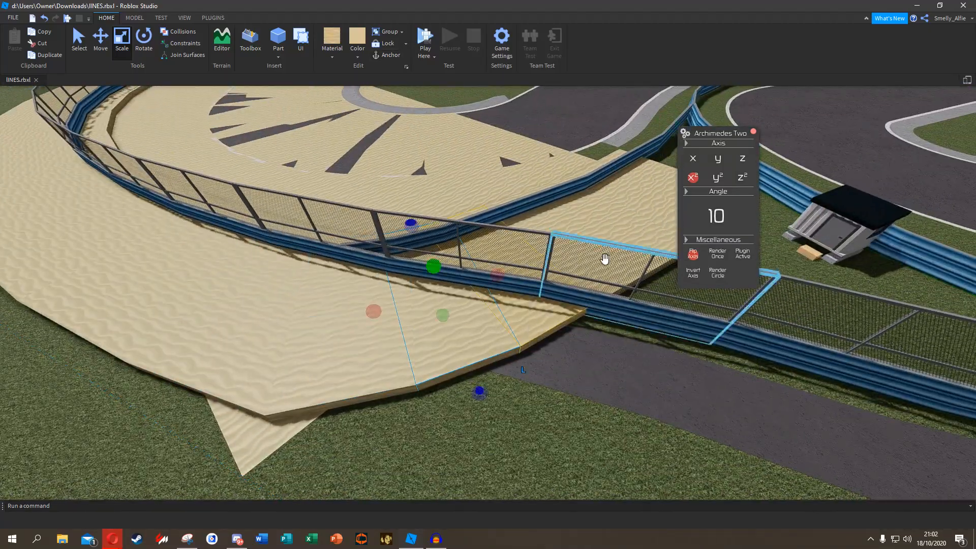
Deactivate the Archimedes plugin and change the whole row of sand segments along the barriers to Concrete in Really black.
click(743, 262)
key(d)
key(w)
right_drag(607, 237, 607, 239)
click(584, 284)
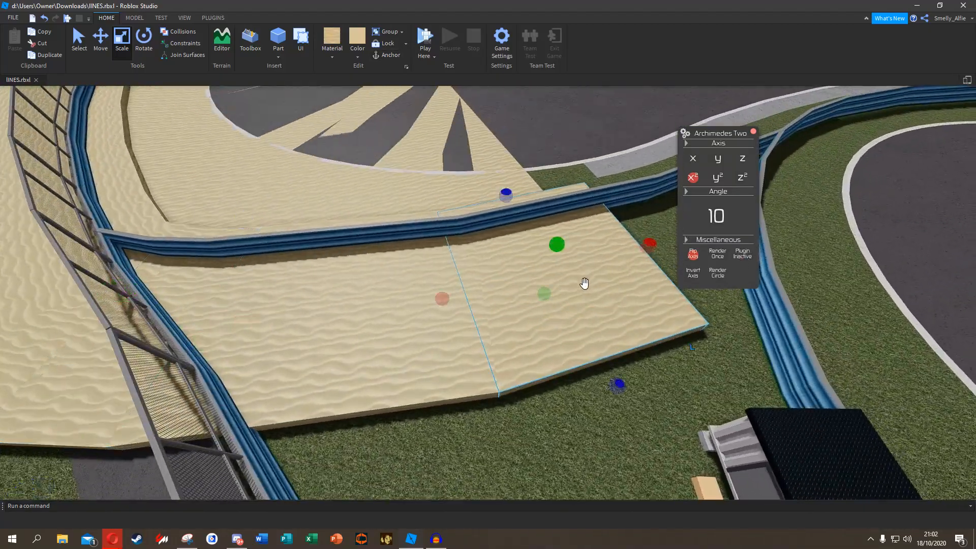
key(a)
shift+click(332, 419)
shift+click(252, 389)
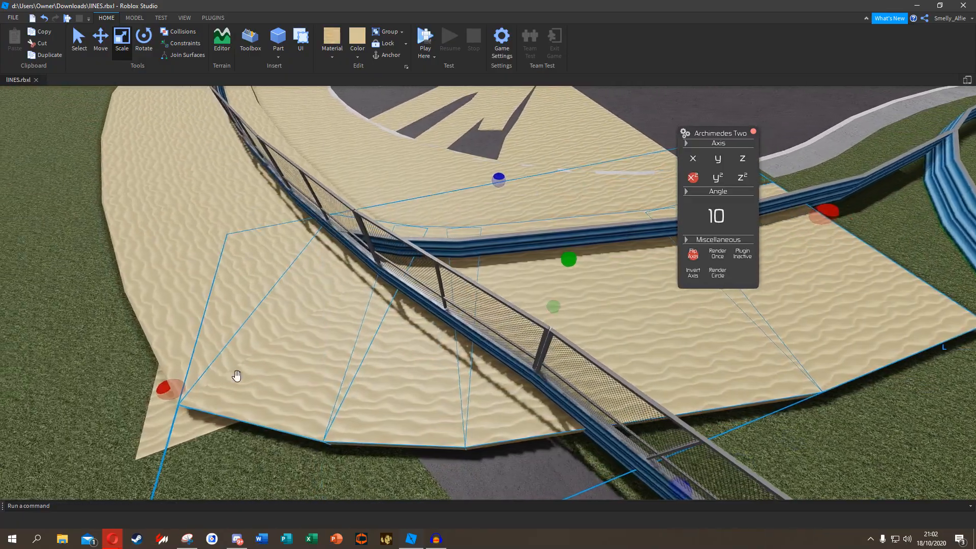
shift+click(198, 298)
shift+click(194, 257)
key(w)
shift+click(185, 175)
shift+click(240, 195)
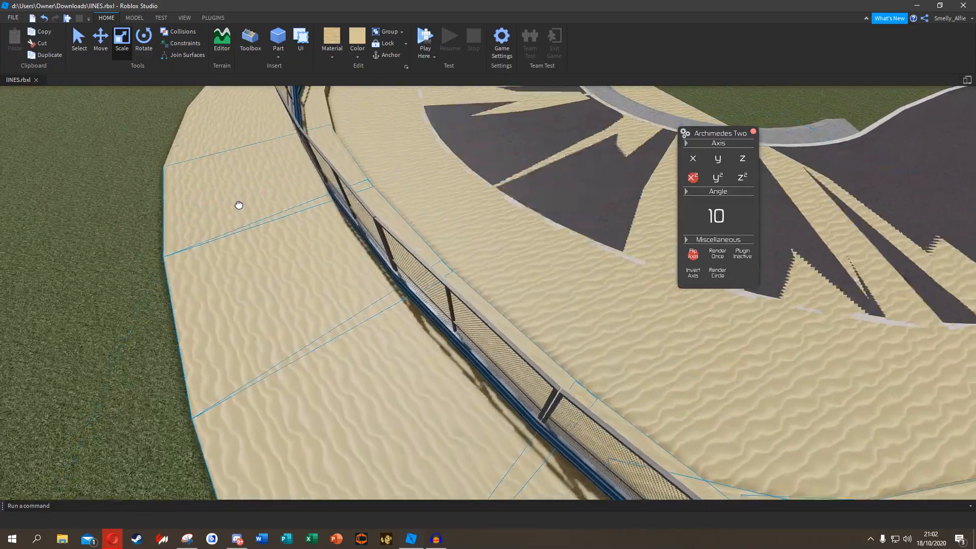
shift+click(254, 165)
key(w)
shift+click(247, 200)
shift+click(263, 175)
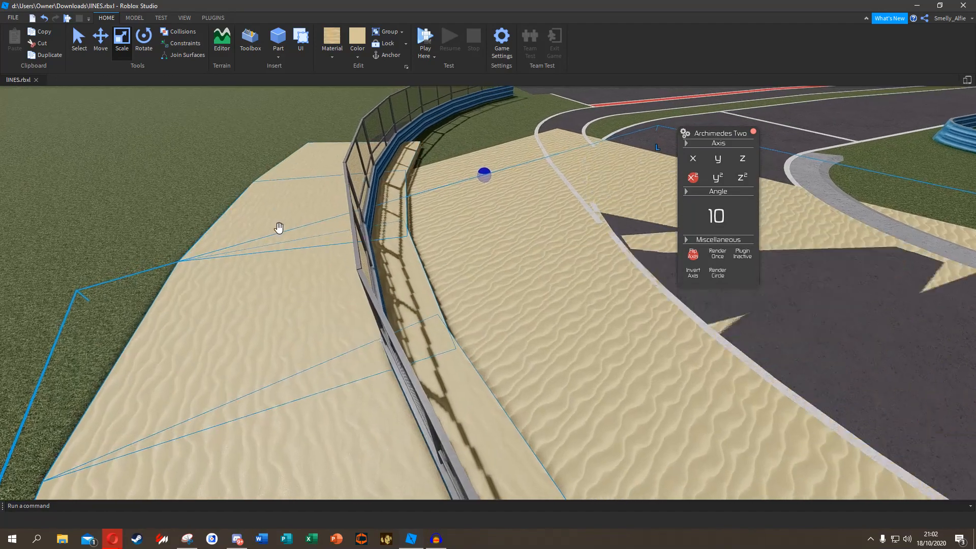
shift+click(279, 226)
shift+click(301, 181)
click(342, 57)
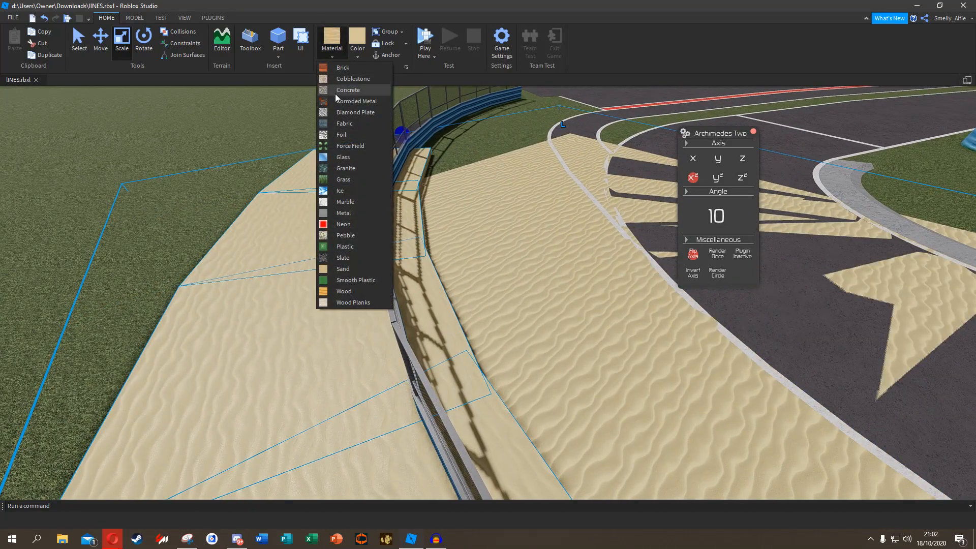
click(339, 91)
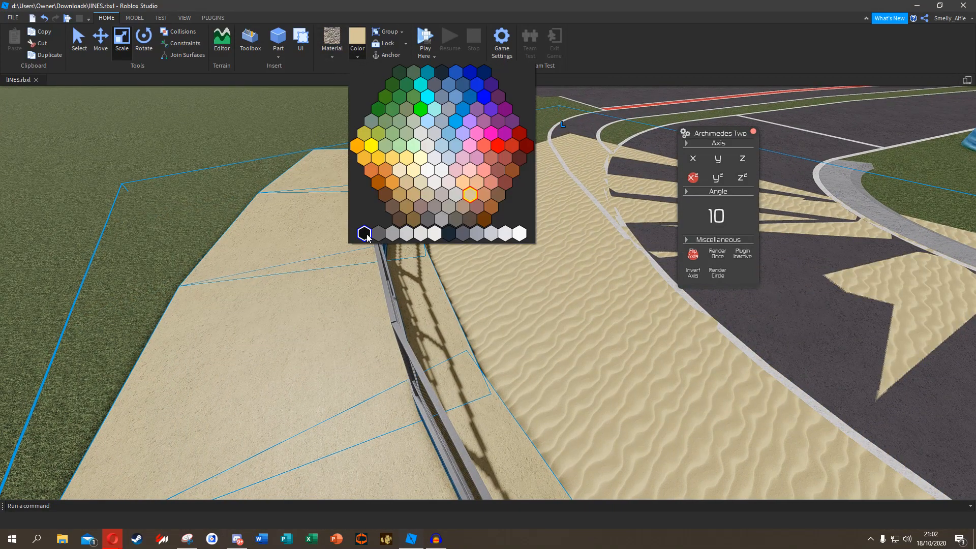
click(367, 237)
right_drag(366, 229, 551, 203)
click(364, 215)
Widen the black segments outside the outer fence near the barrier junction to cover the sand slab's protruding corner.
key(s)
scroll(551, 203, up, 4)
right_drag(503, 303, 441, 307)
scroll(454, 344, up, 3)
click(445, 313)
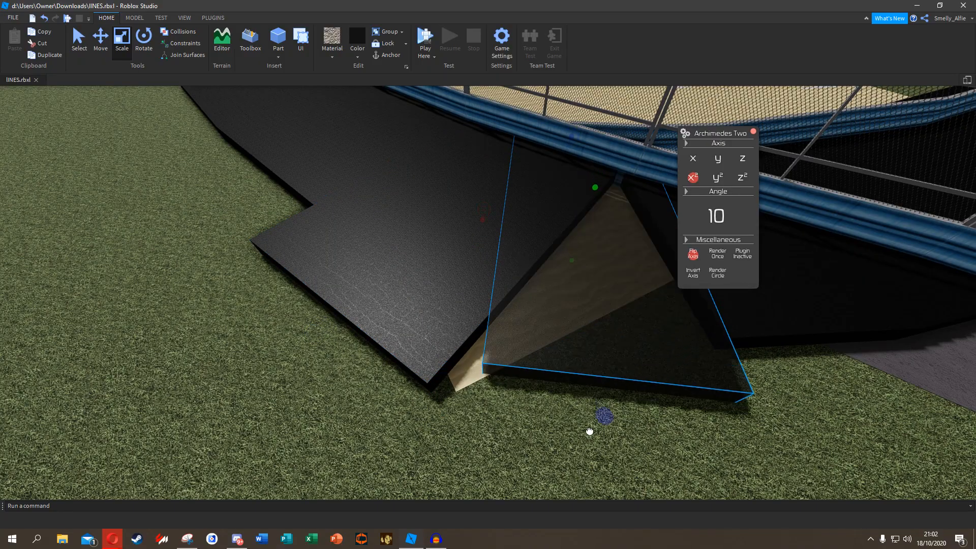
drag(446, 227, 450, 227)
key(w)
right_drag(450, 227, 452, 225)
key(s)
key(w)
click(459, 130)
mouse_move(460, 131)
right_down()
mouse_move(464, 142)
mouse_move(462, 130)
right_up()
scroll(462, 131, down, 5)
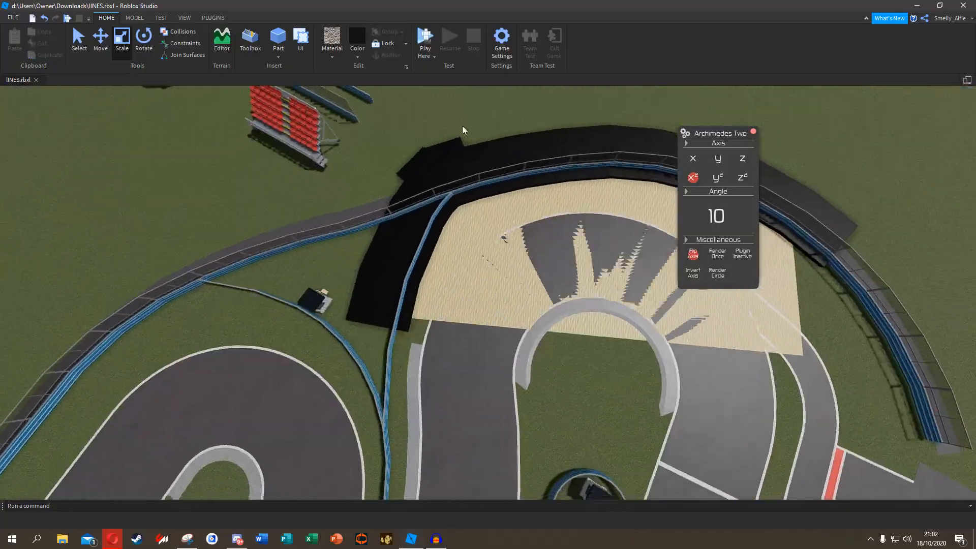
Duplicate the last black segment beside the inner barrier, move the copy onto the track and rotate it toward the track's direction.
scroll(429, 276, up, 4)
right_drag(429, 277, 469, 238)
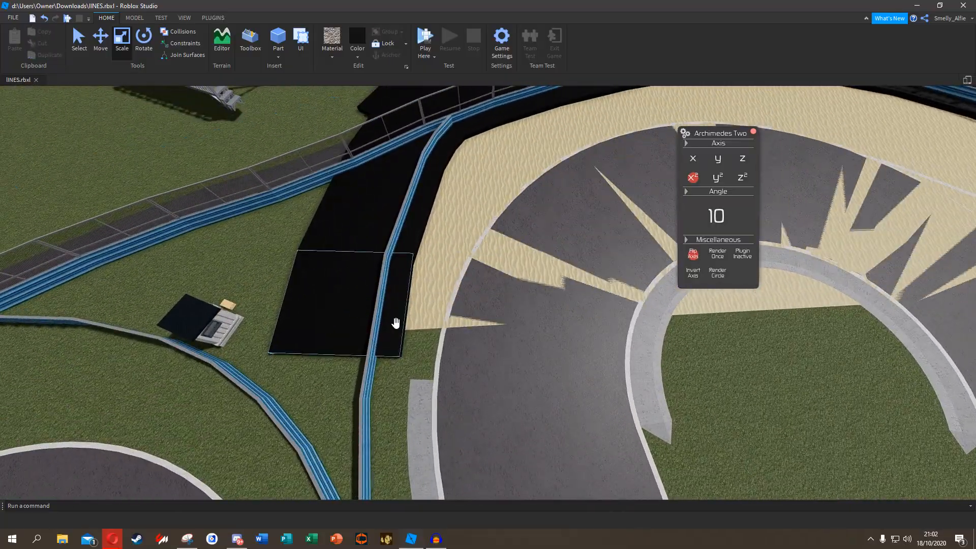
click(396, 324)
right_drag(395, 323, 389, 318)
key(w)
right_drag(339, 221, 341, 215)
right_drag(464, 229, 462, 233)
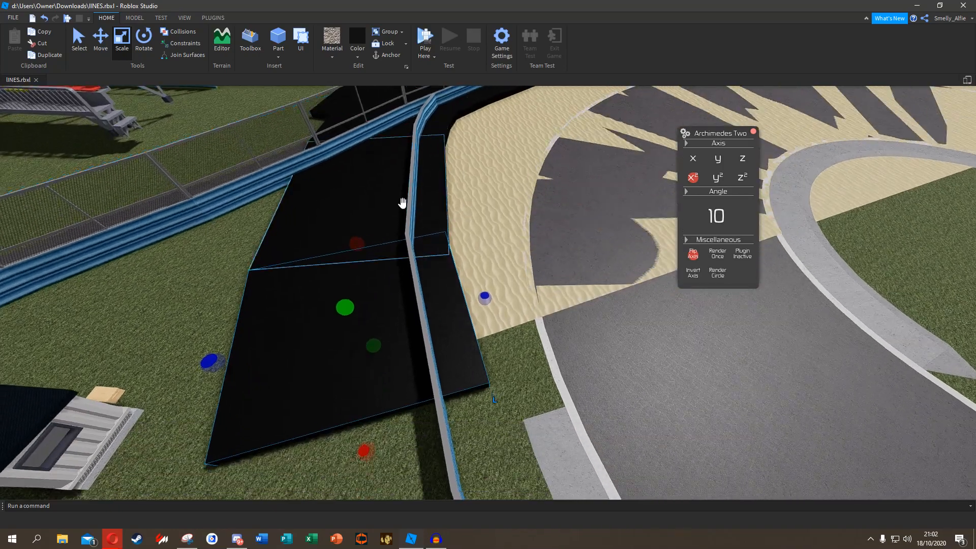
right_drag(401, 205, 401, 201)
drag(500, 360, 687, 345)
click(143, 41)
scroll(551, 320, up, 3)
drag(551, 320, 507, 319)
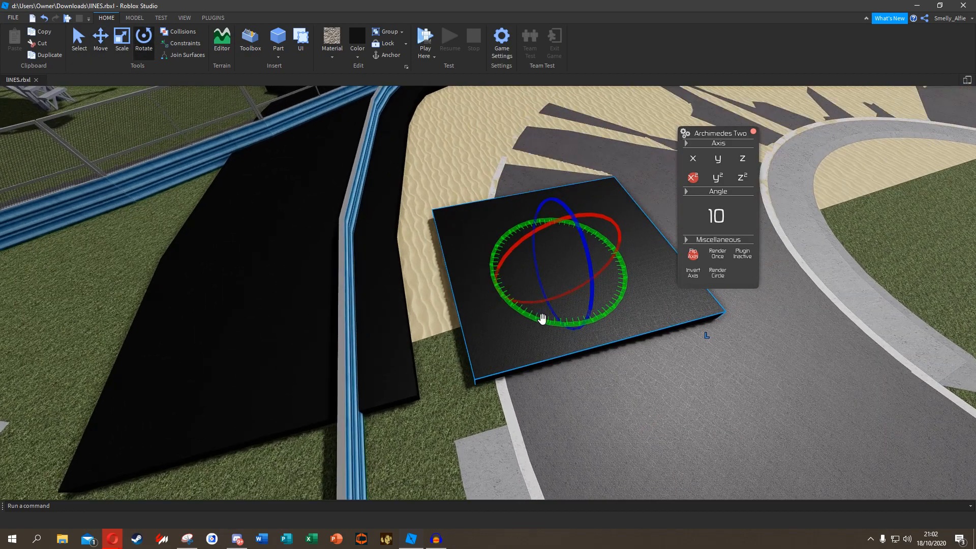
Adjust the width of the copied slab at its edge facing the inner barrier.
key(w)
right_drag(428, 253, 428, 254)
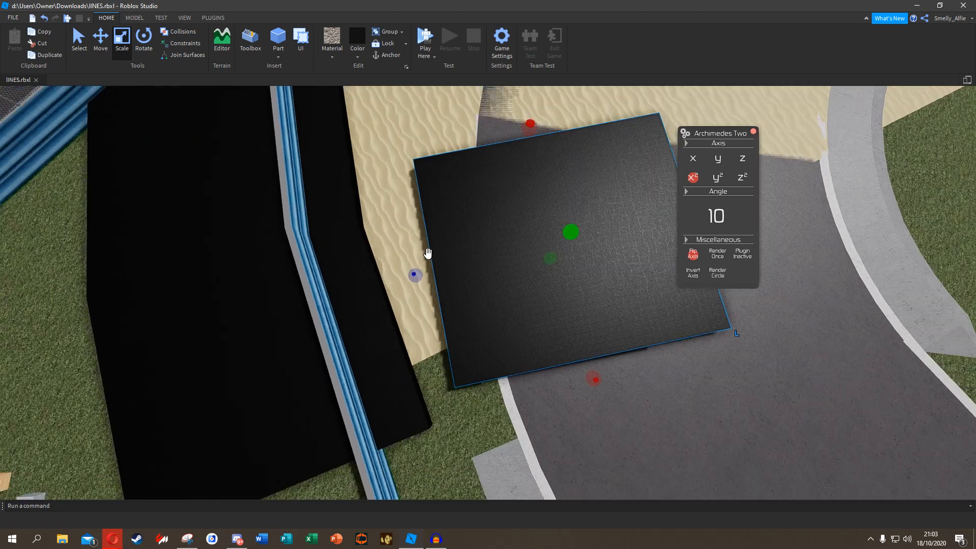
drag(409, 271, 411, 273)
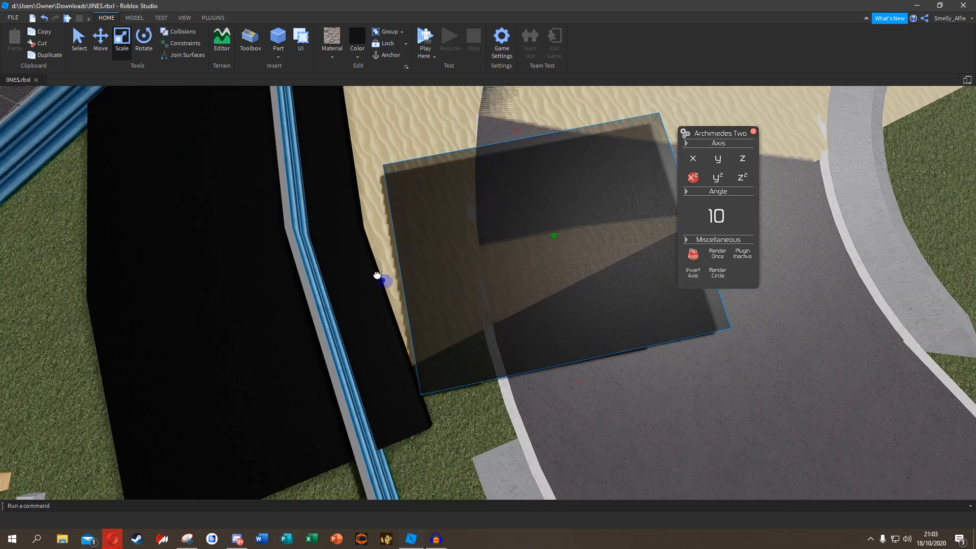
drag(373, 276, 426, 266)
Shorten the last segment beside the inner barrier, render one 10-degree segment from it and trim the new segment's length.
click(382, 373)
right_drag(381, 372, 380, 372)
drag(297, 383, 355, 297)
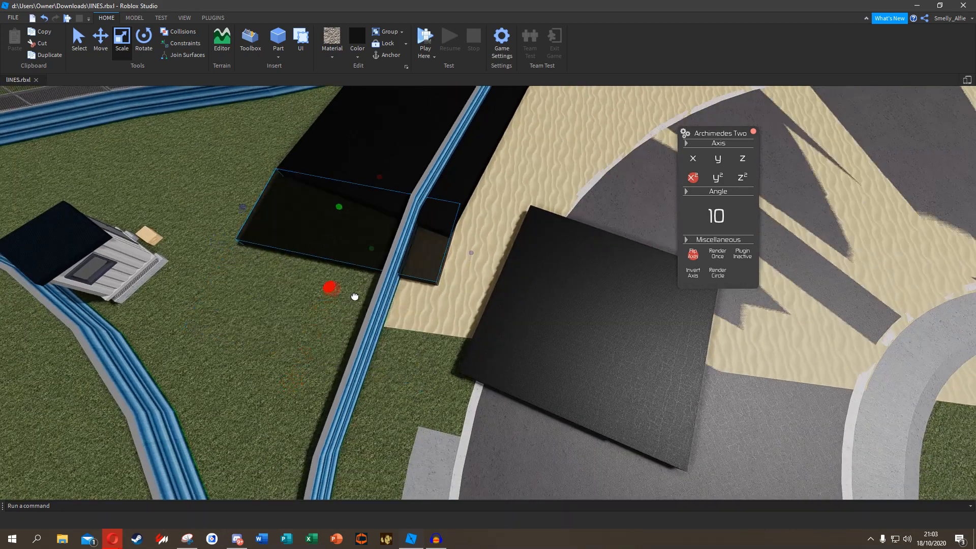
click(749, 259)
click(718, 254)
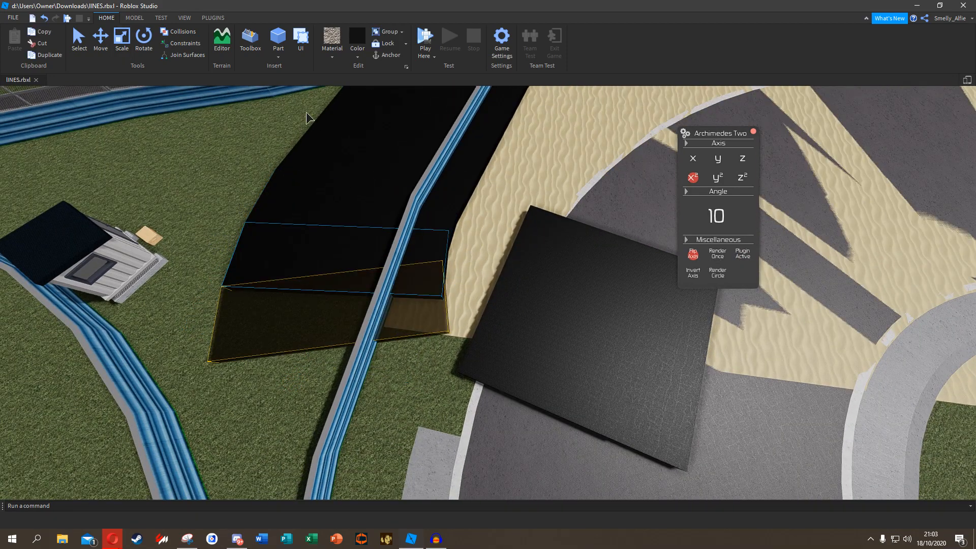
drag(335, 320, 333, 306)
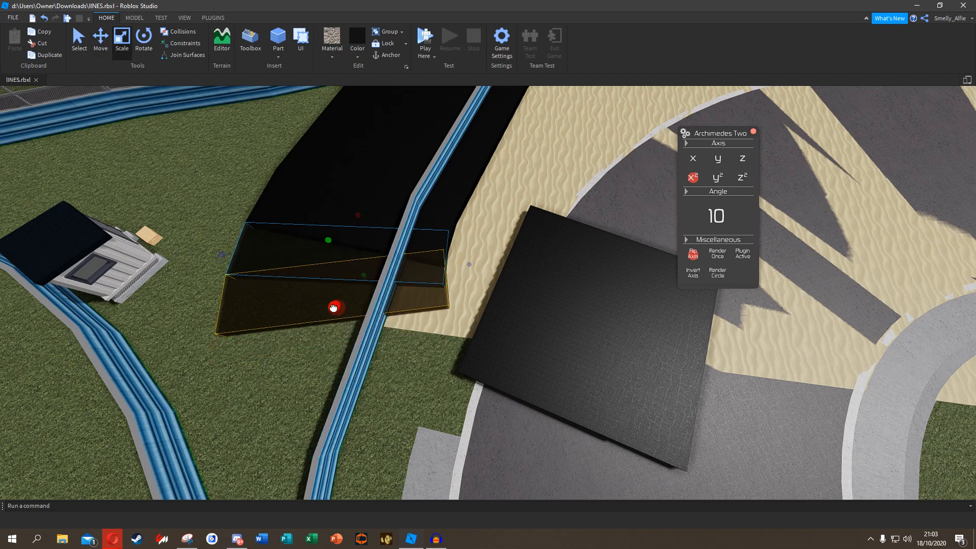
Render several more 10-degree segments along the inner barrier's curve and adjust the last one's length.
click(716, 258)
click(715, 258)
click(715, 259)
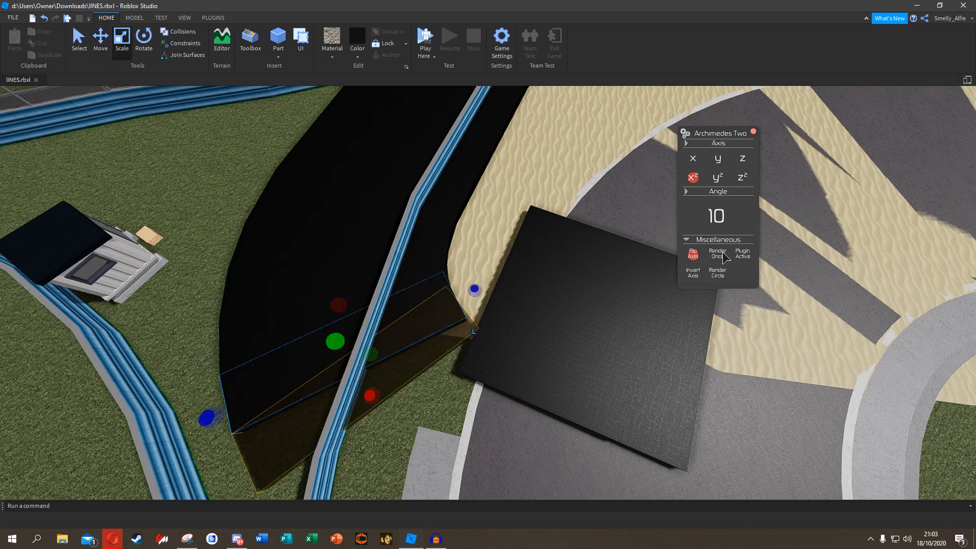
click(715, 258)
click(715, 258)
drag(428, 453, 444, 471)
Resize the black slab on the track to fit the track's outer edge and invert the plugin's render axis.
right_drag(499, 340, 530, 299)
click(529, 298)
key(q)
drag(575, 410, 568, 396)
drag(435, 292, 430, 299)
mouse_move(533, 196)
mouse_down()
mouse_move(537, 249)
mouse_move(569, 259)
mouse_up()
click(694, 275)
right_drag(538, 290, 541, 290)
key(w)
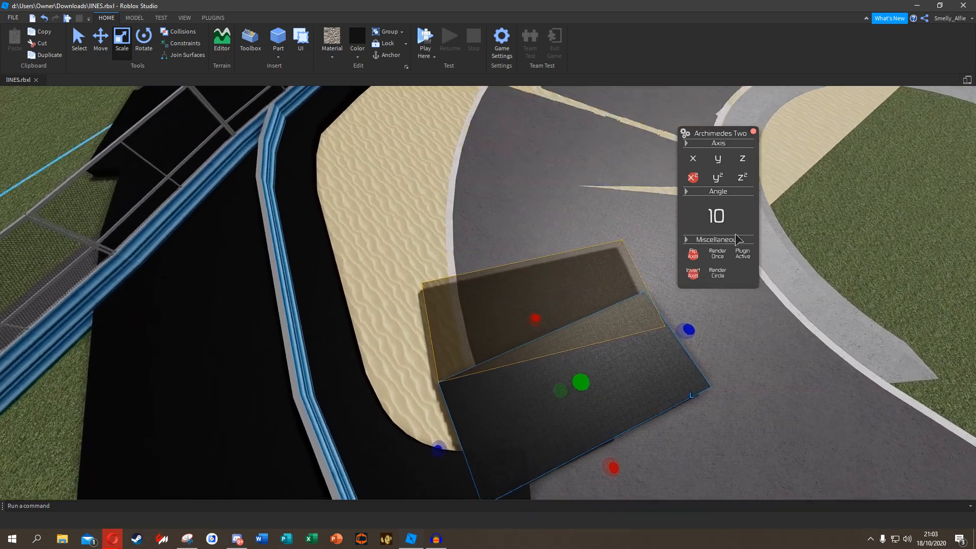
Render the first 10-degree segments from the slab along the hairpin's outer edge, adjusting the segment length to the curve.
click(717, 257)
key(w)
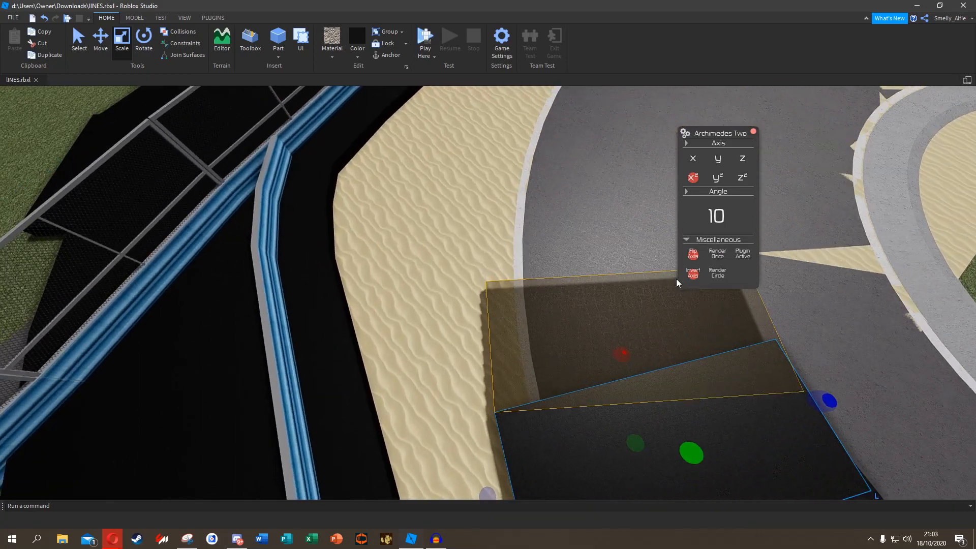
drag(628, 395, 619, 385)
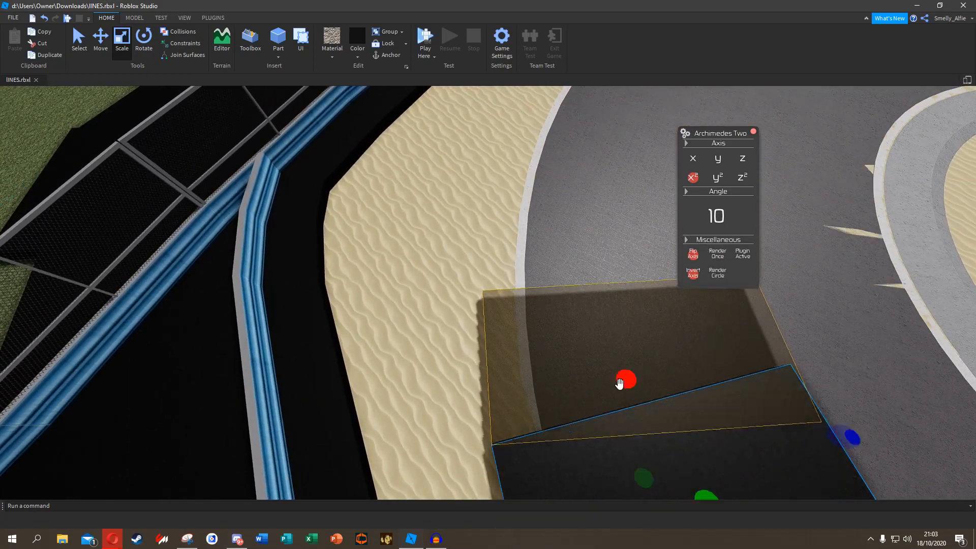
right_drag(619, 385, 623, 382)
key(w)
click(716, 256)
key(w)
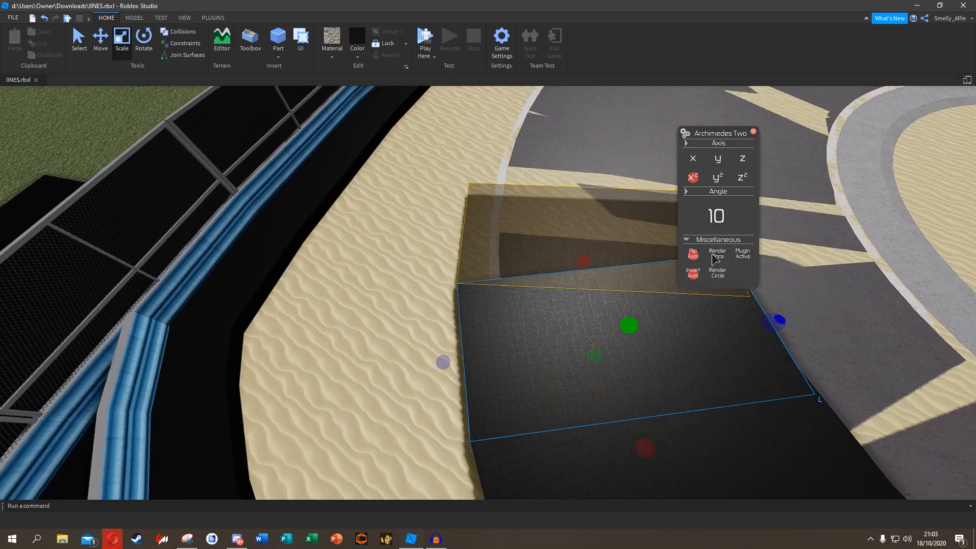
key(e)
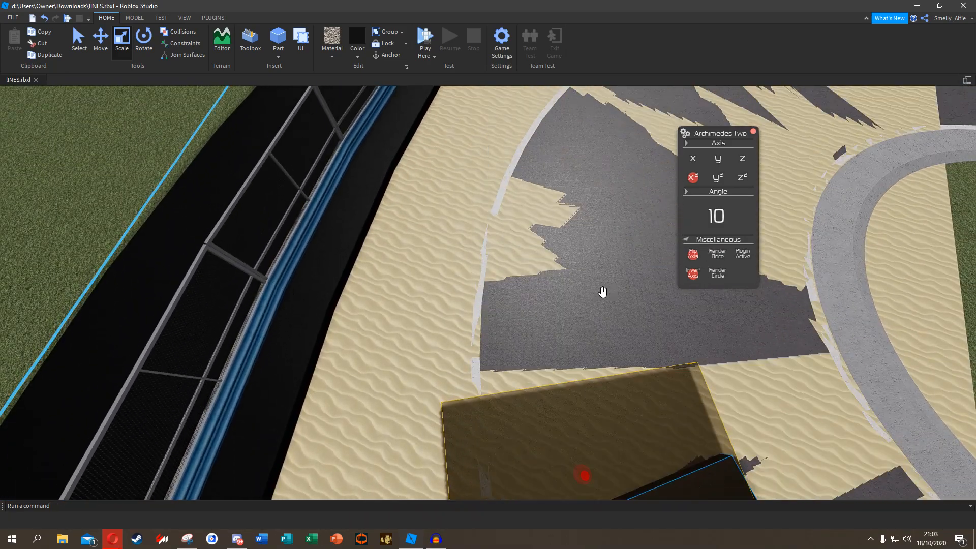
Continue the 10-degree segments around the hairpin over the sand and fine-tune the newest segment's length.
click(718, 254)
key(a)
right_drag(636, 325, 648, 321)
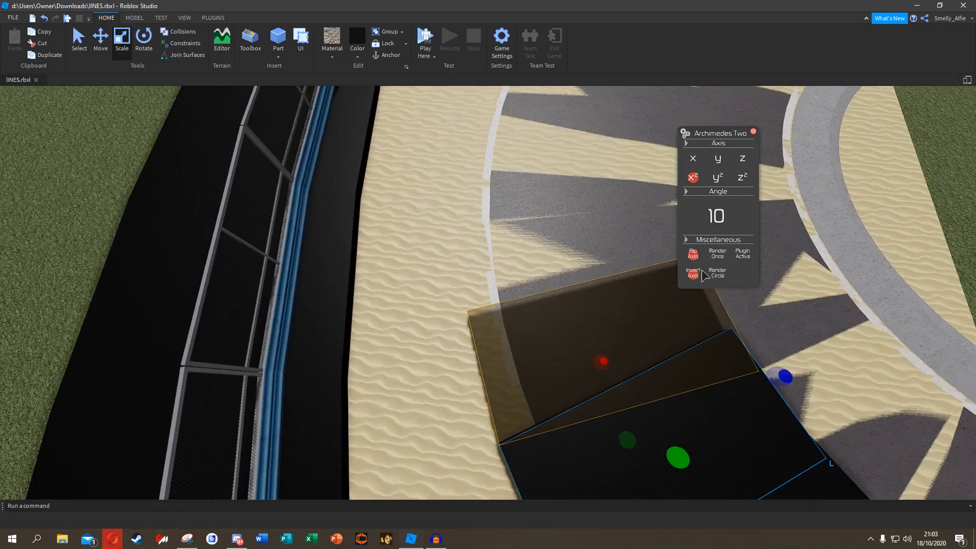
click(721, 255)
key(w)
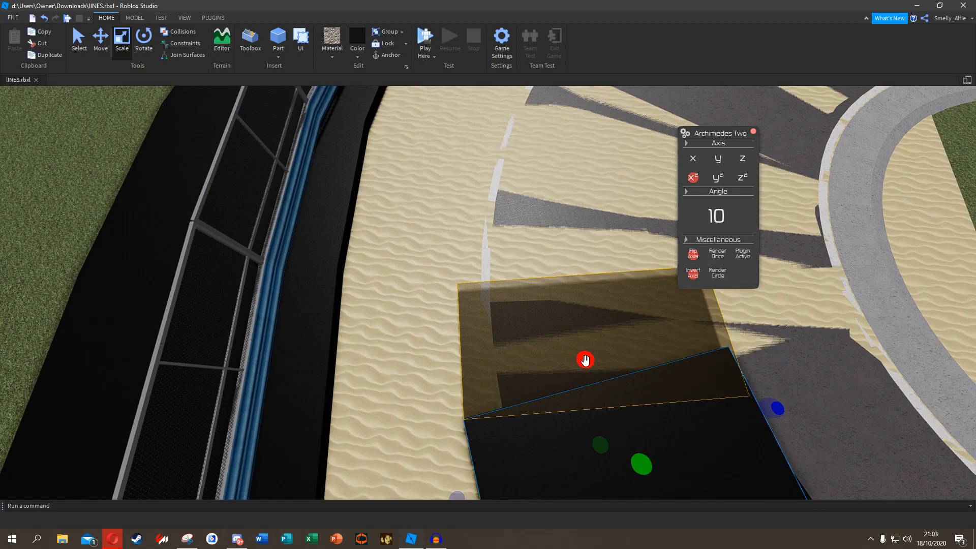
right_drag(583, 350, 593, 346)
key(e)
key(w)
key(a)
key(e)
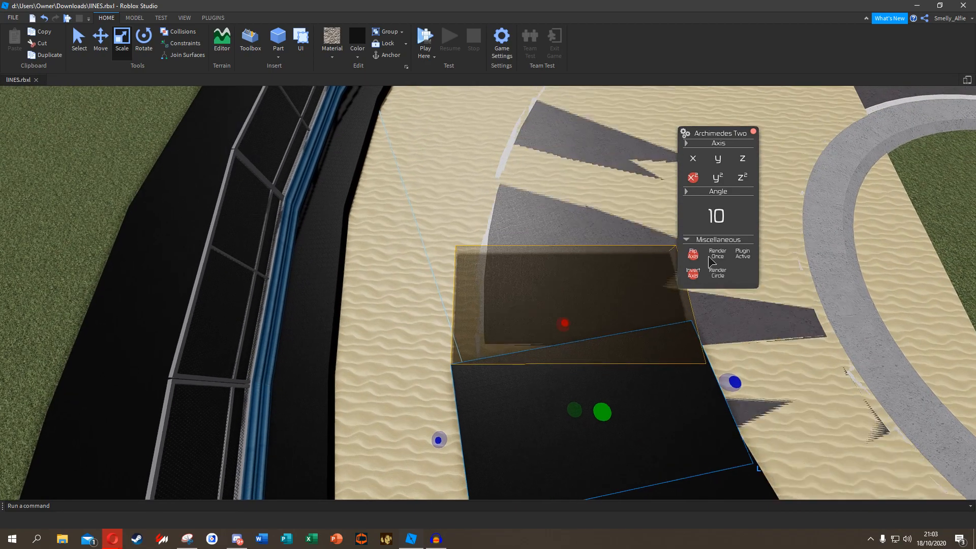
drag(584, 343, 583, 335)
right_drag(612, 213, 634, 200)
key(w)
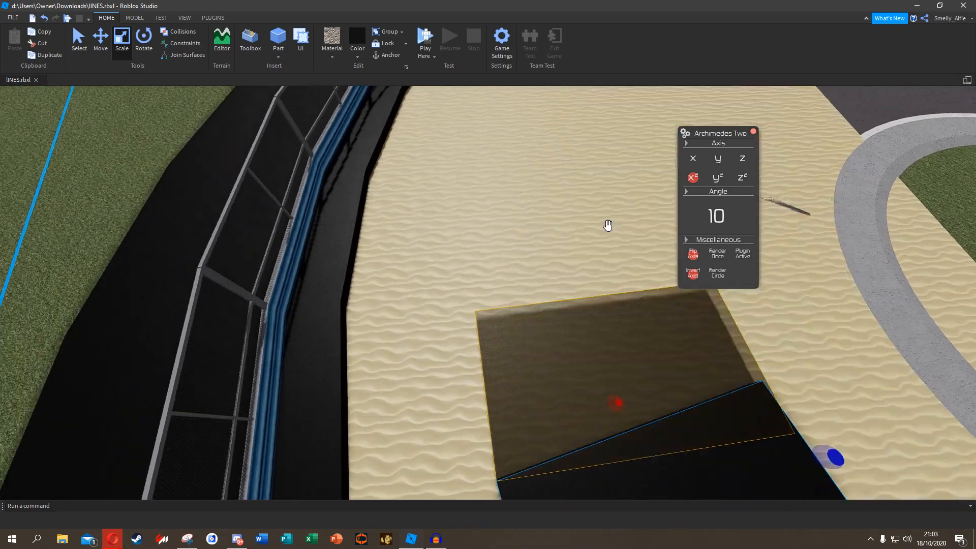
Render three more 10-degree segments along the outer white line toward the hairpin's far side.
click(718, 254)
right_drag(599, 295, 662, 246)
key(w)
click(720, 261)
key(w)
right_drag(481, 279, 576, 227)
key(w)
click(717, 255)
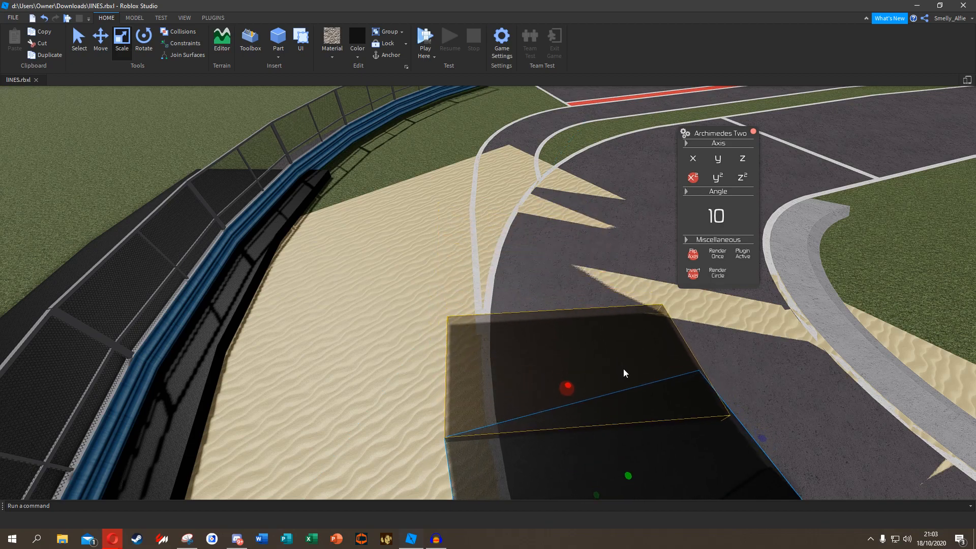
Adjust the length of the last hairpin segment and render one more 10-degree segment where the two white lines meet.
key(w)
right_drag(492, 321, 507, 316)
mouse_move(548, 330)
mouse_down()
mouse_move(502, 277)
mouse_move(551, 324)
mouse_up()
key(w)
key(a)
click(716, 257)
Widen a black segment on the hairpin's far side inward across the kerb and adjust its outer edge.
right_drag(551, 253, 545, 208)
right_drag(503, 287, 541, 241)
key(s)
key(w)
key(s)
key(w)
key(s)
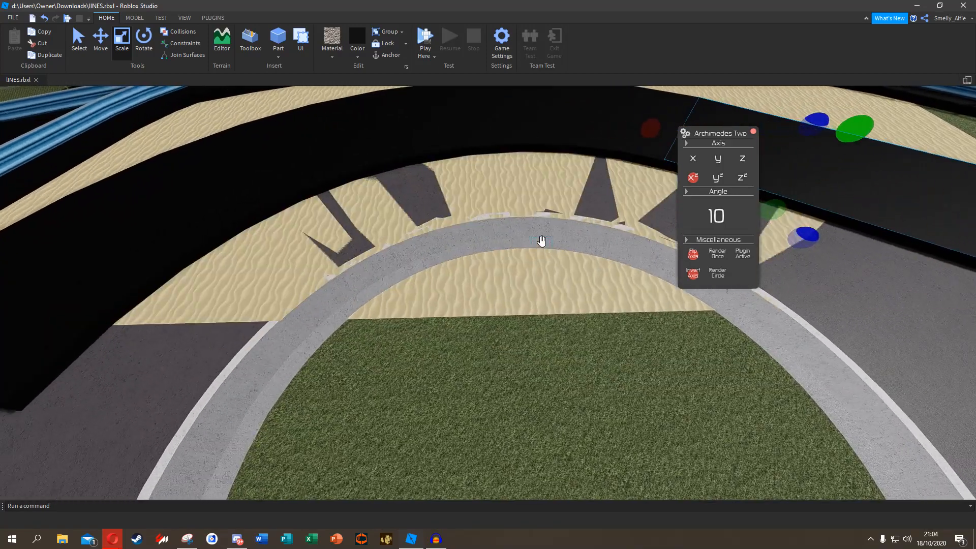
key(s)
right_drag(504, 291, 593, 210)
key(w)
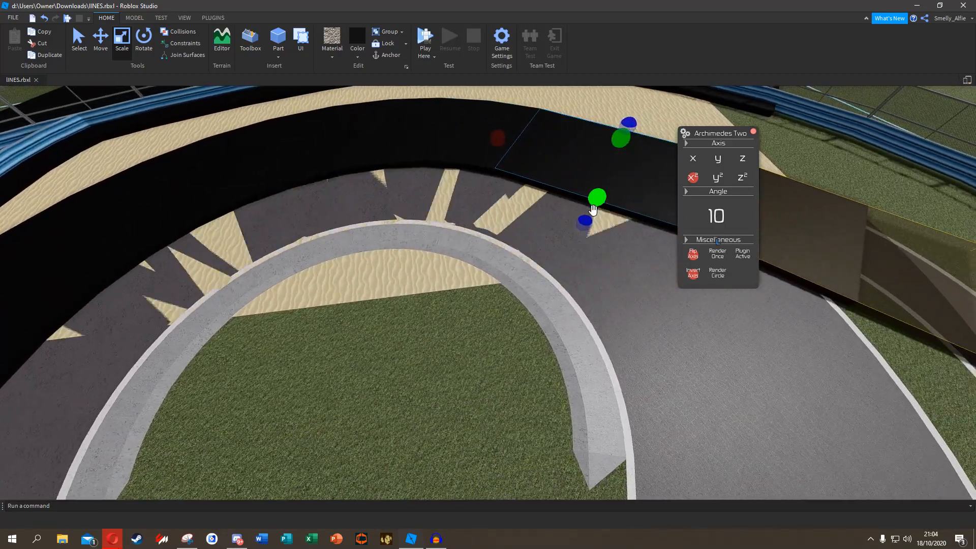
drag(584, 222, 515, 364)
key(e)
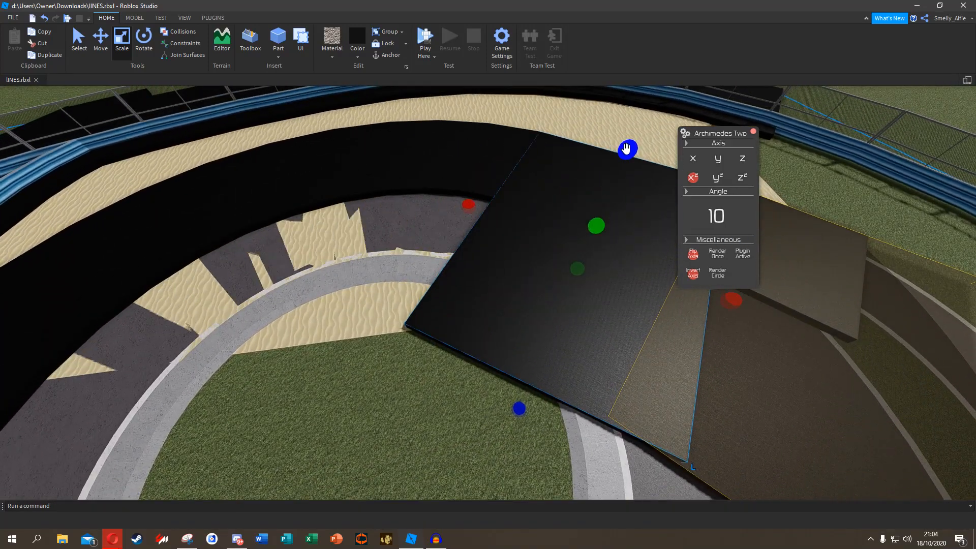
drag(627, 150, 615, 177)
Rotate the widened slab and extend it across the inside of the hairpin.
drag(523, 305, 562, 326)
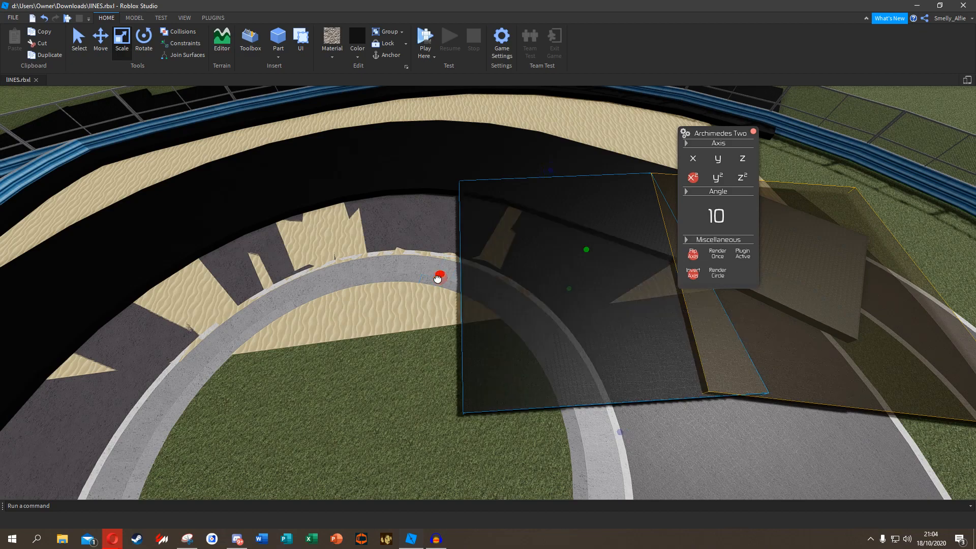
drag(437, 278, 388, 389)
key(w)
key(d)
right_drag(412, 372, 423, 362)
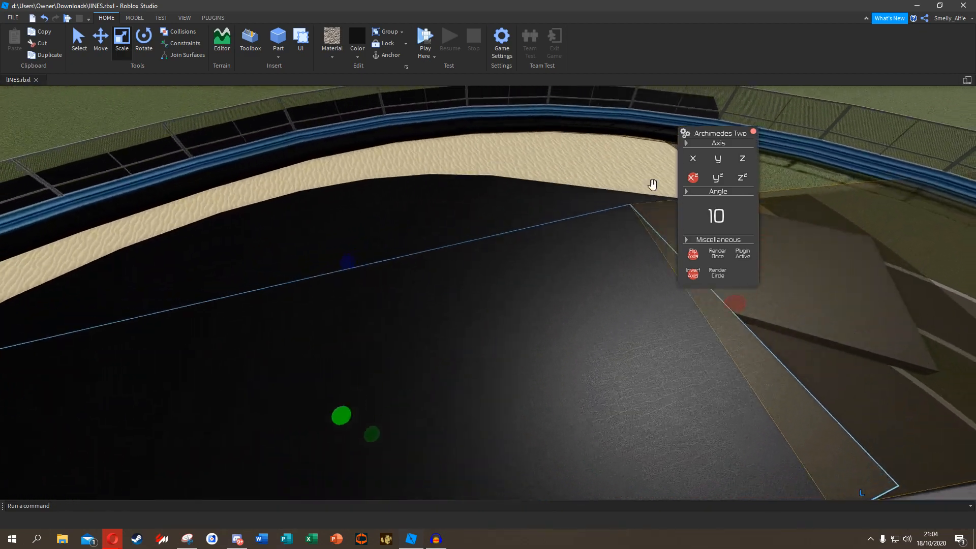
key(d)
Show the Explorer and Properties windows and close the Archimedes Two plugin.
click(184, 18)
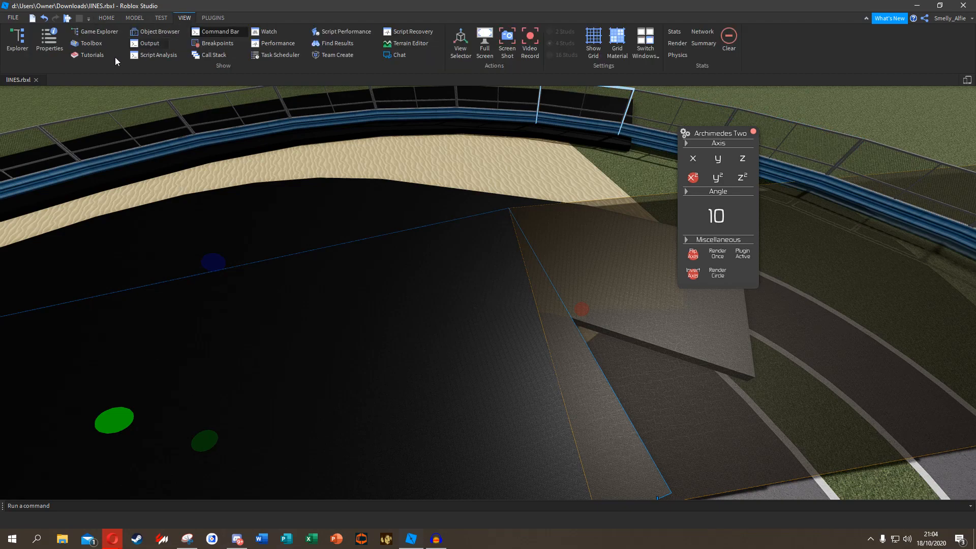
click(43, 46)
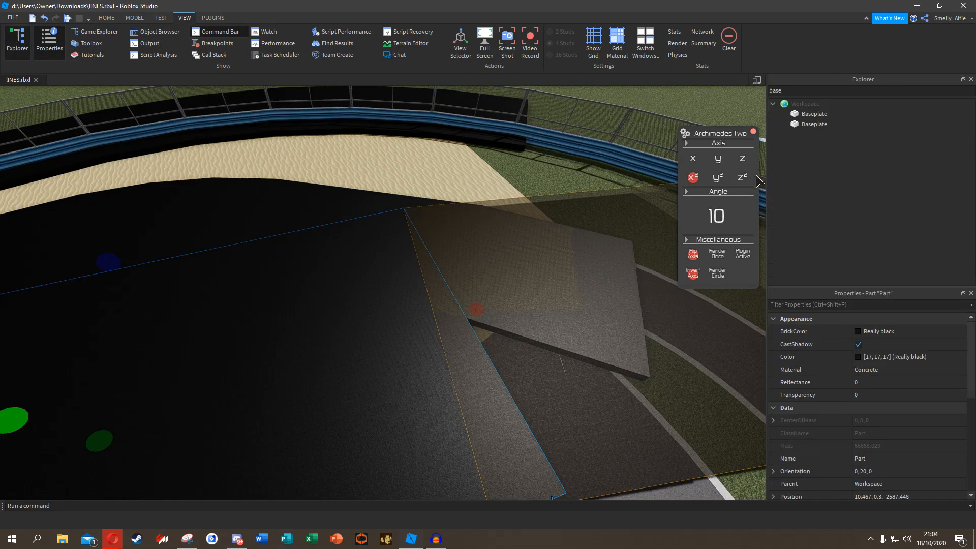
click(752, 132)
Select the black slabs and segments along the inner side of the sand, plus the end segments behind the outer barrier.
right_drag(455, 198, 456, 198)
drag(417, 286, 460, 287)
right_drag(443, 274, 467, 276)
right_drag(415, 335, 162, 280)
key(a)
key(w)
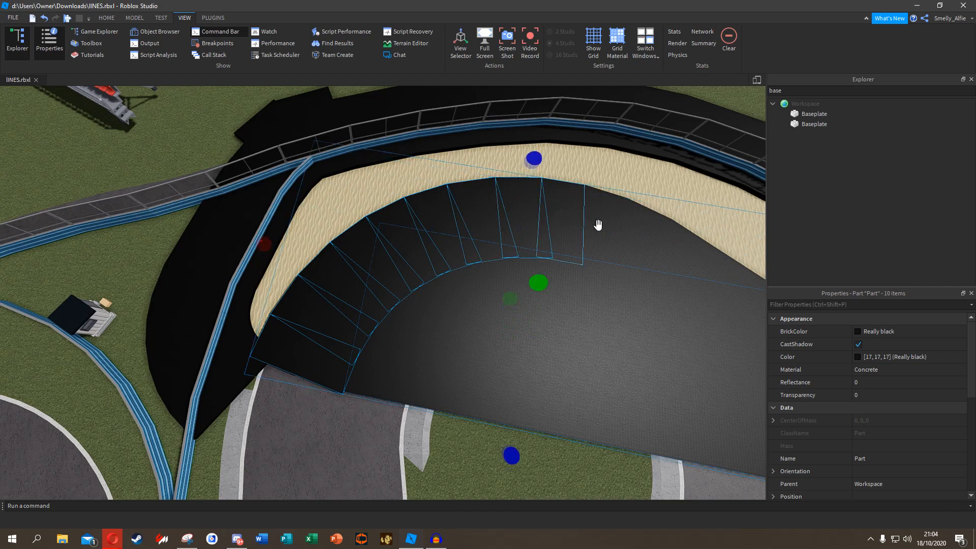
ctrl+click(682, 264)
right_drag(682, 264, 660, 233)
key(d)
ctrl+click(536, 236)
right_drag(536, 236, 445, 368)
key(w)
key(s)
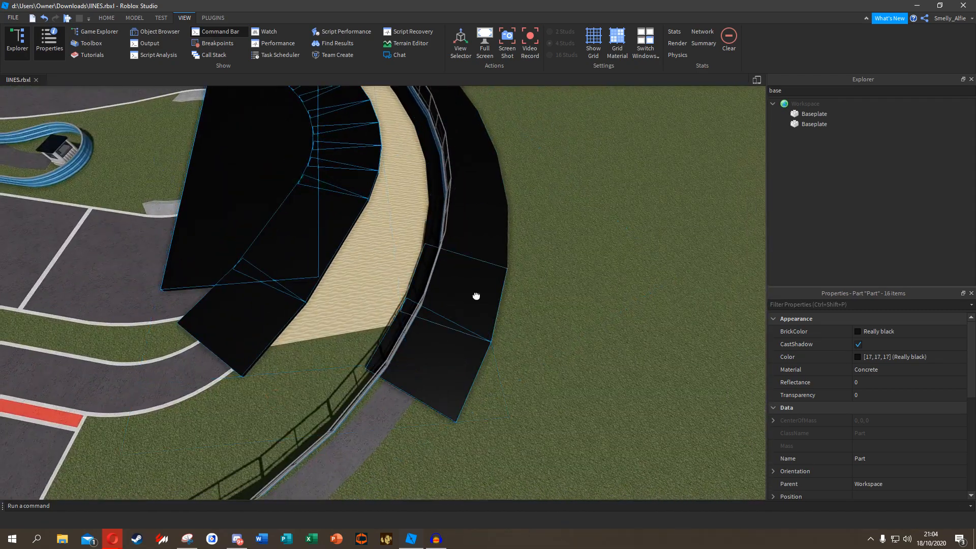
Add the remaining black segments behind the outer barrier and around the sand's narrow end to the selection.
ctrl+click(477, 161)
key(w)
right_drag(478, 159, 453, 205)
ctrl+click(379, 385)
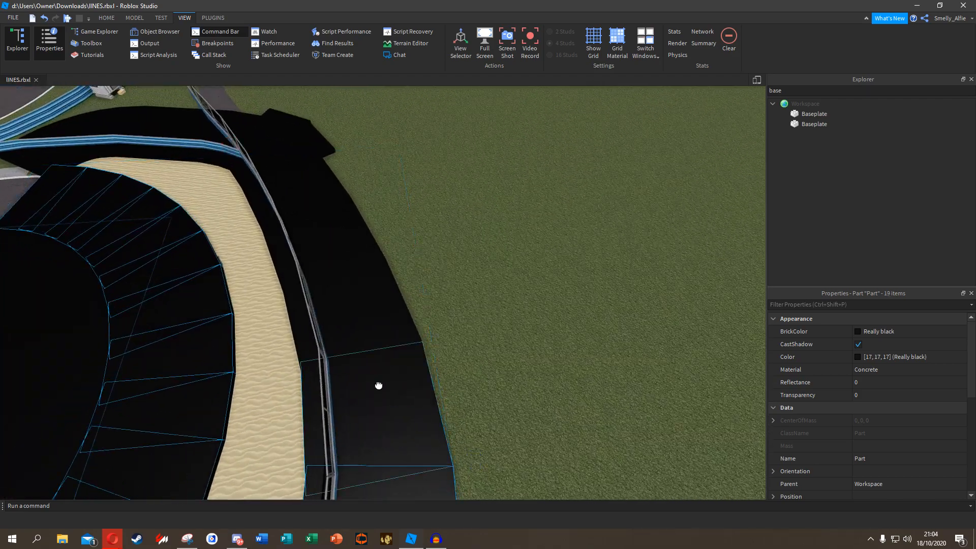
right_drag(318, 246, 450, 263)
key(w)
ctrl+click(450, 262)
ctrl+click(429, 158)
right_drag(428, 158, 423, 197)
key(w)
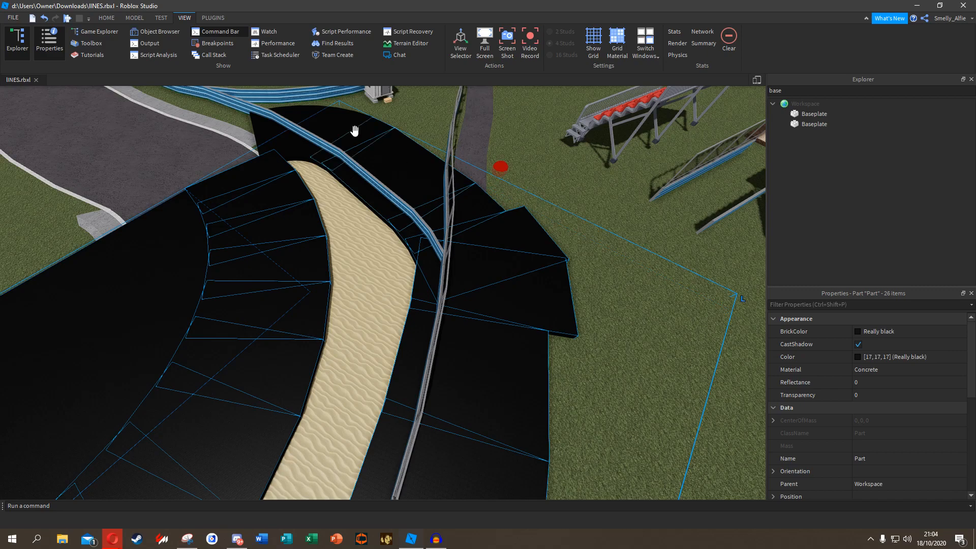
ctrl+click(358, 130)
middle_drag(364, 129, 401, 184)
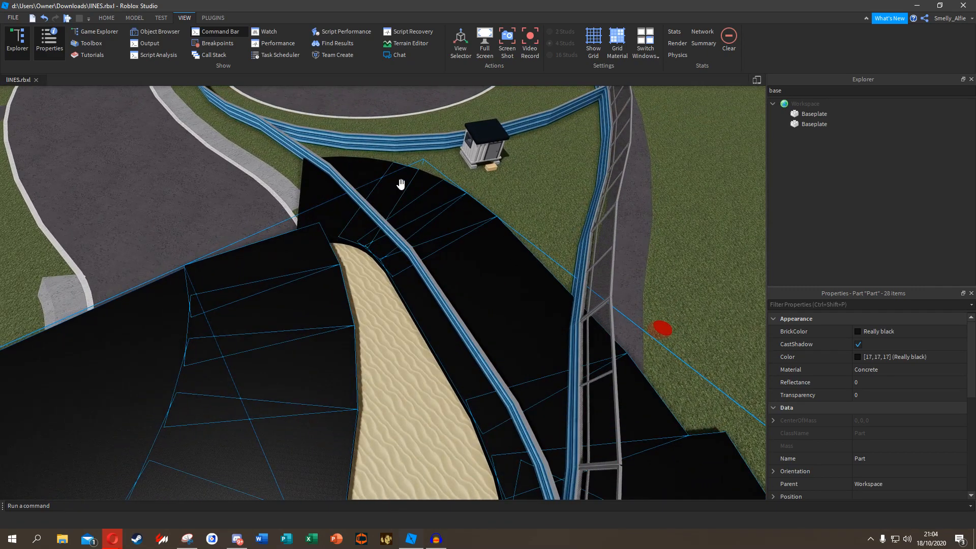
ctrl+click(315, 184)
right_drag(387, 270, 399, 291)
key(w)
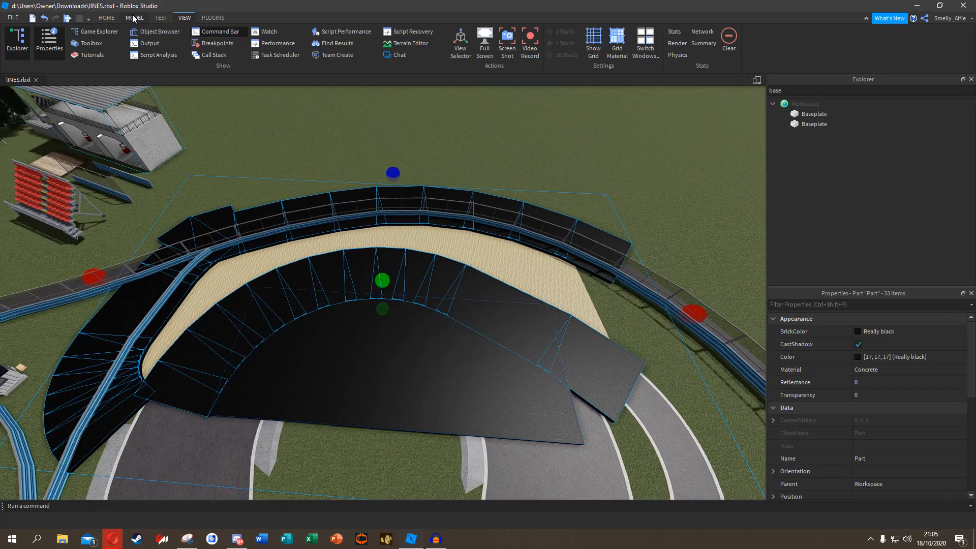
Negate all the selected black segments.
click(134, 18)
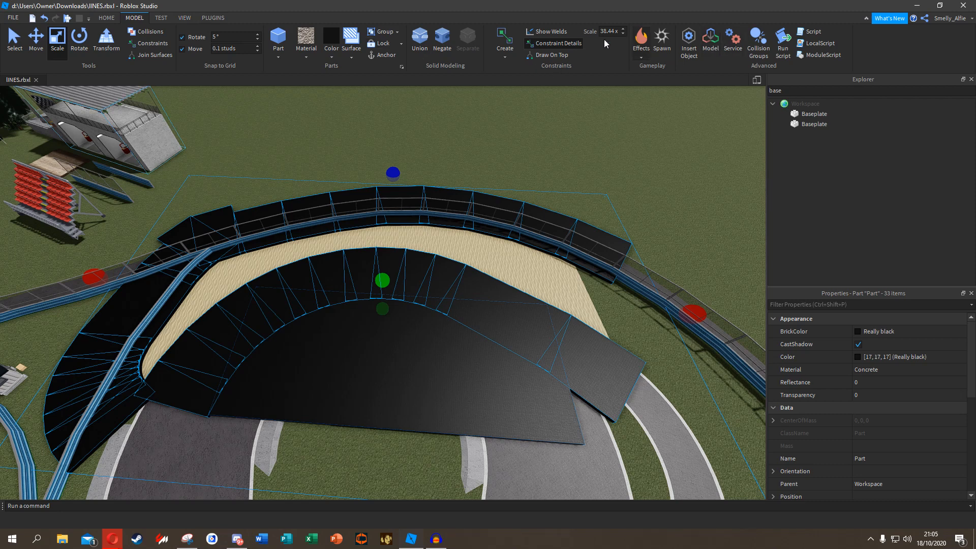
click(442, 40)
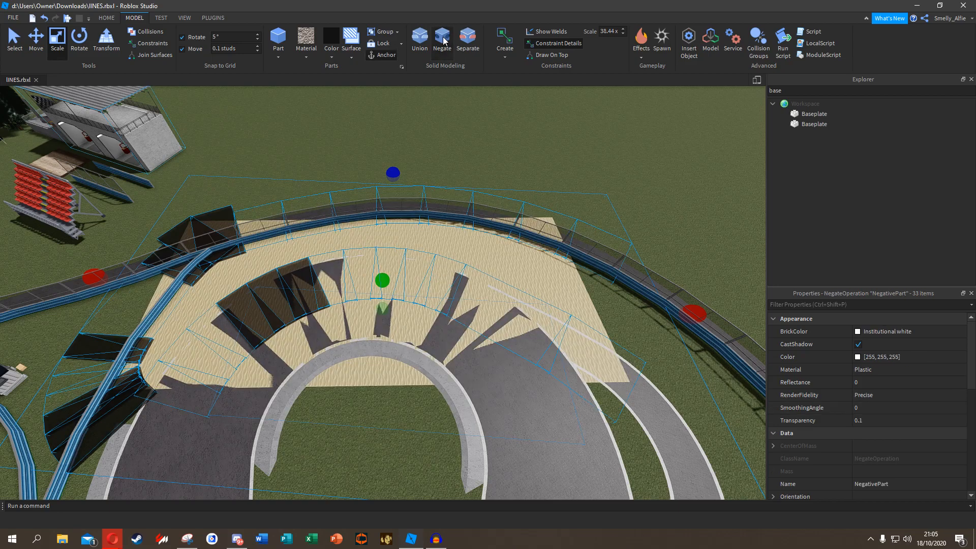
Try to union the negated segments with the sand run-off.
key(w)
right_drag(312, 348, 401, 216)
key(s)
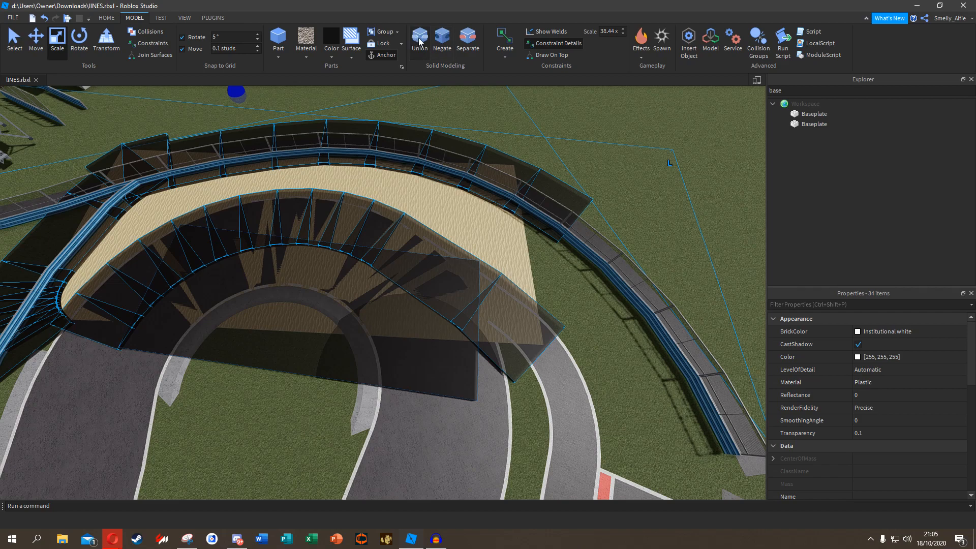
click(419, 42)
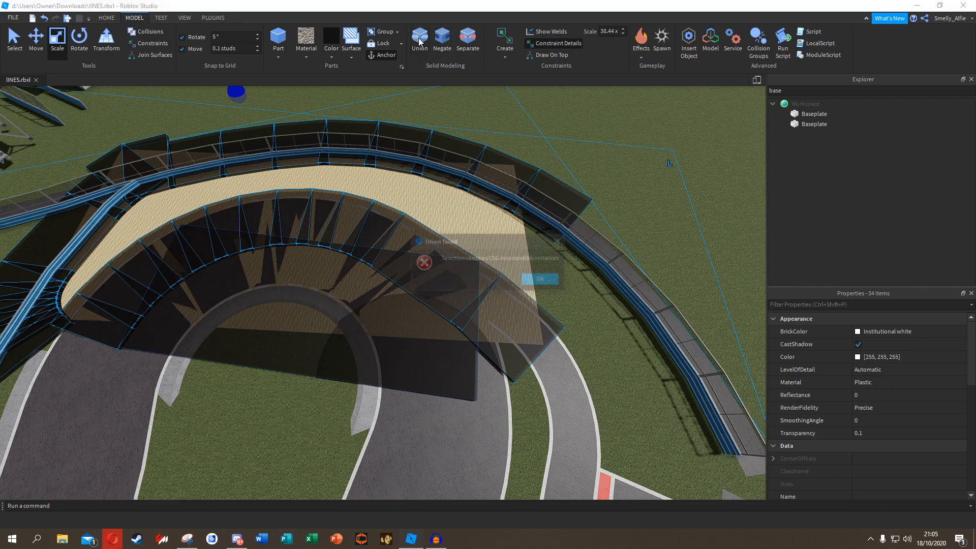
click(545, 282)
Clear the Explorer filter, locate the sand part inside its Model, move it out into Workspace and deselect it.
right_drag(441, 281, 445, 280)
right_drag(514, 152, 505, 150)
scroll(505, 150, down, 8)
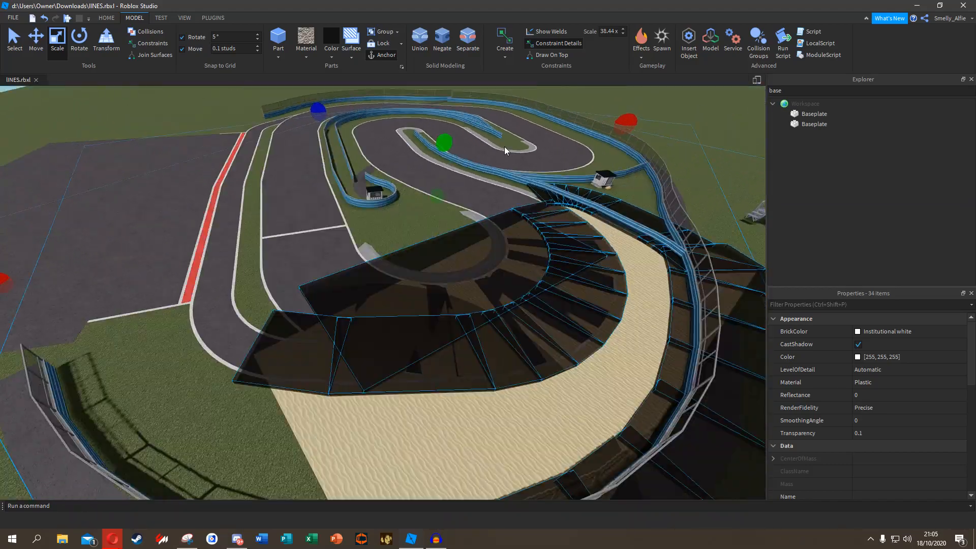
scroll(388, 200, up, 5)
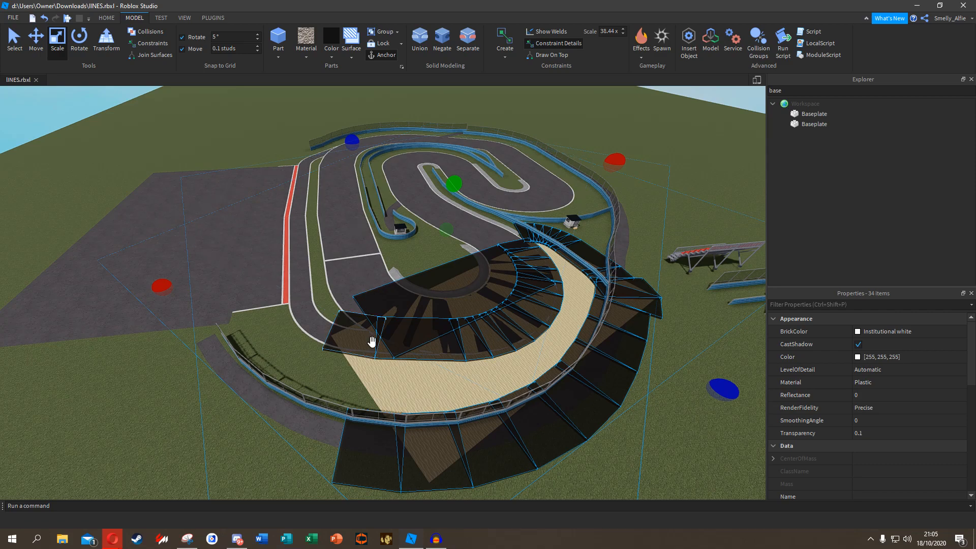
scroll(411, 191, up, 1)
right_drag(412, 192, 421, 196)
click(422, 136)
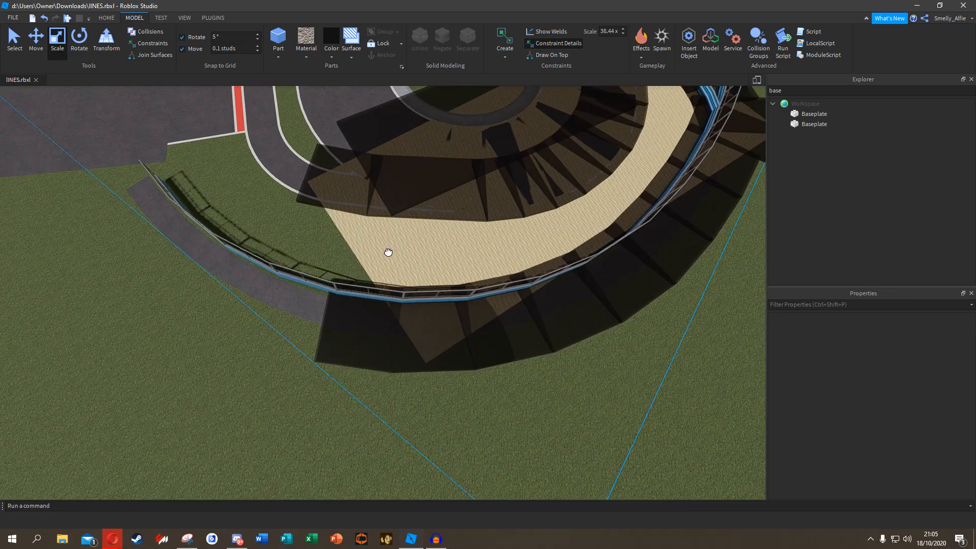
scroll(388, 252, down, 3)
click(388, 246)
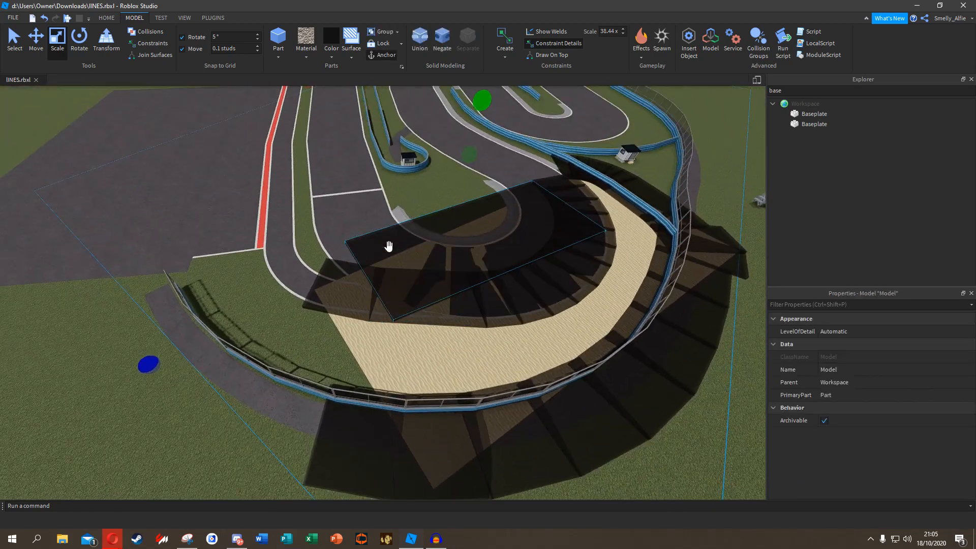
scroll(388, 324, down, 3)
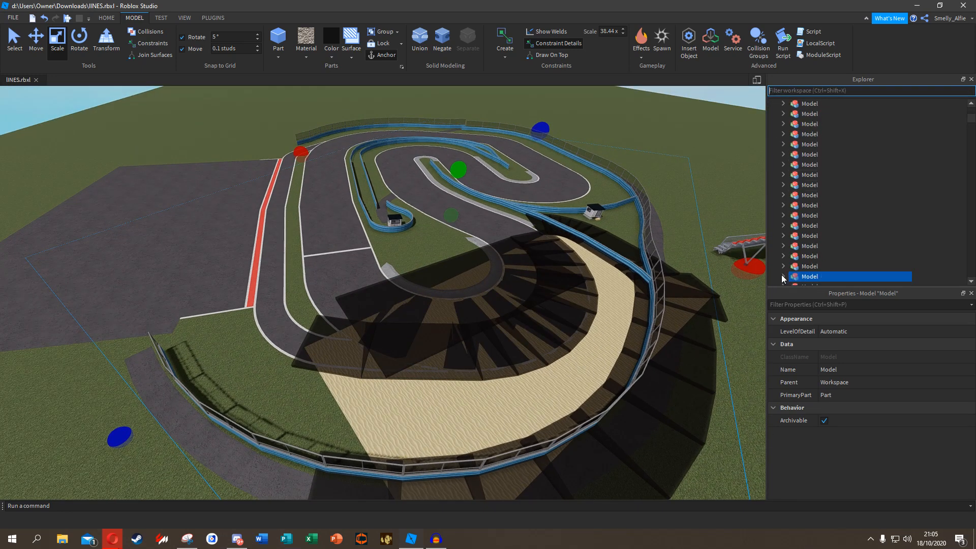
right_drag(502, 324, 501, 320)
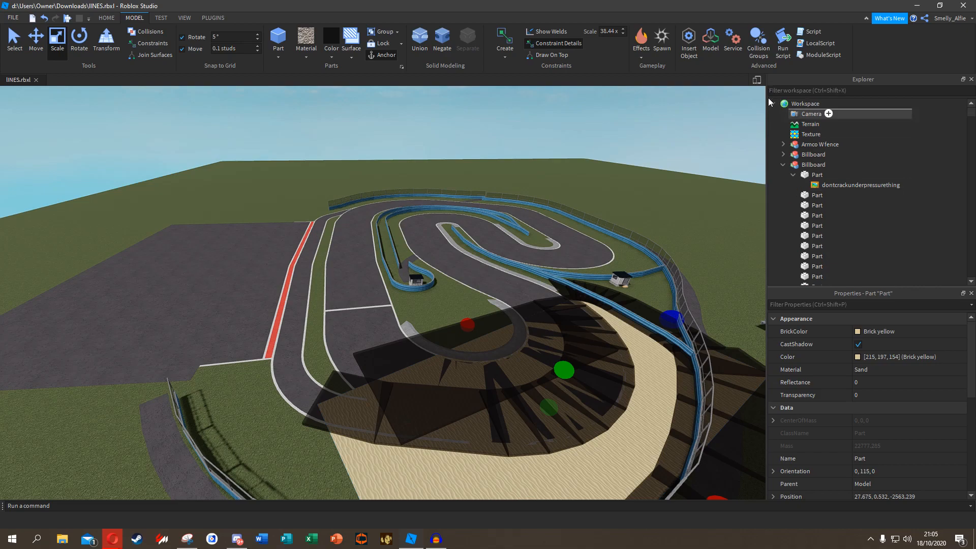
click(451, 140)
Select the negated slabs and segments lining the inner curve of the sand.
right_drag(451, 140, 376, 387)
key(a)
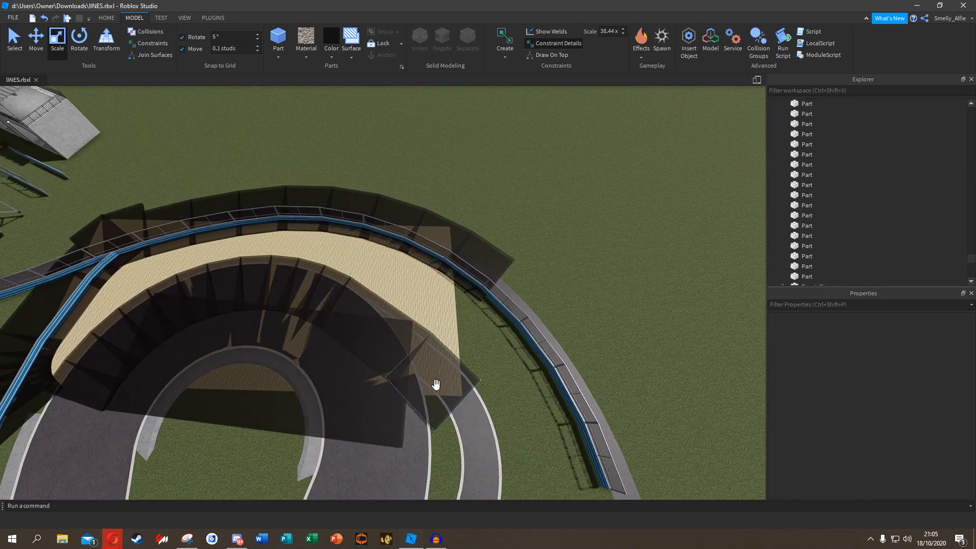
ctrl+click(418, 338)
key(a)
scroll(391, 365, up, 5)
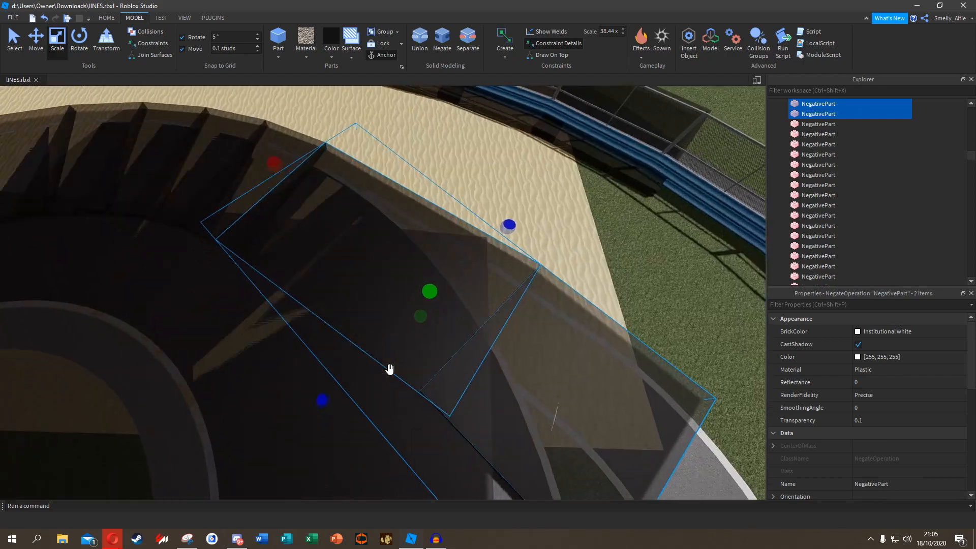
scroll(360, 288, down, 5)
ctrl+click(339, 211)
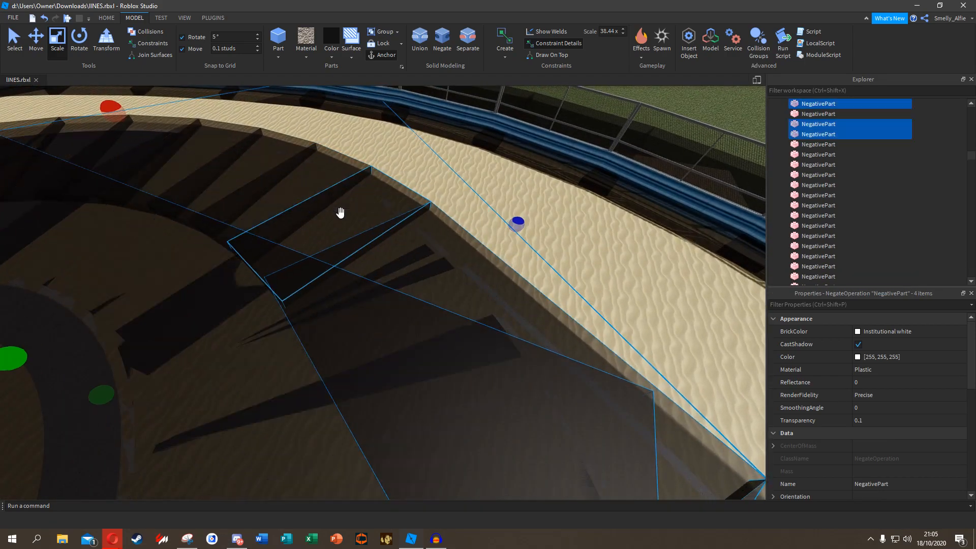
scroll(390, 246, up, 4)
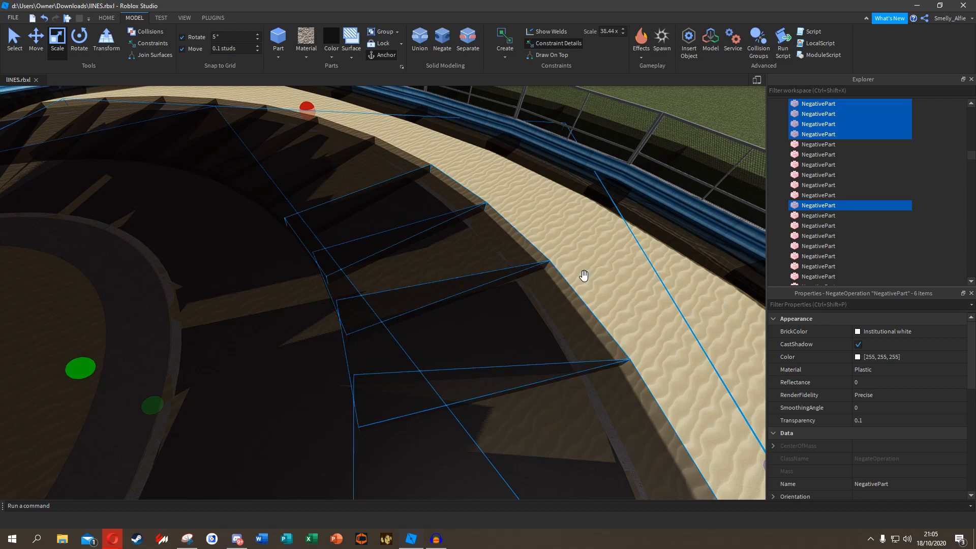
scroll(583, 275, up, 6)
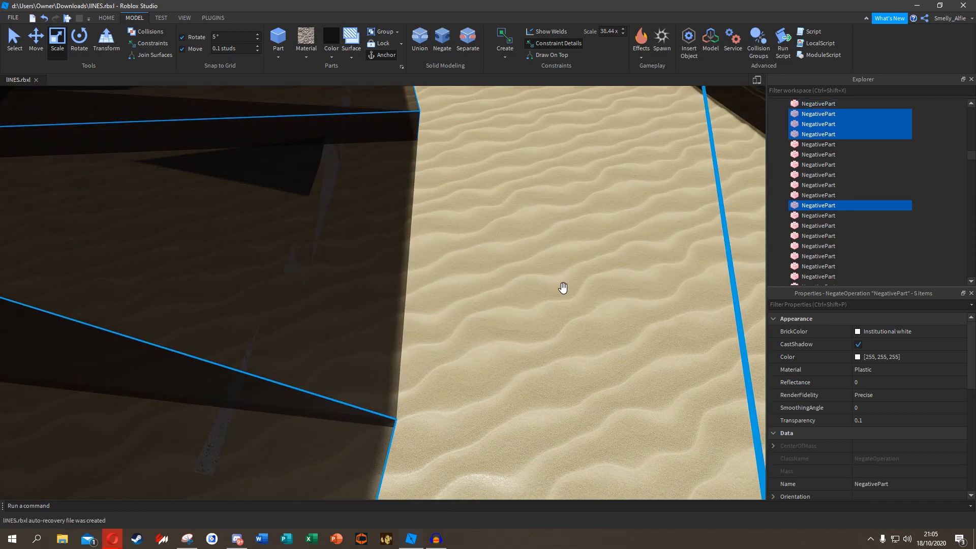
scroll(448, 272, down, 8)
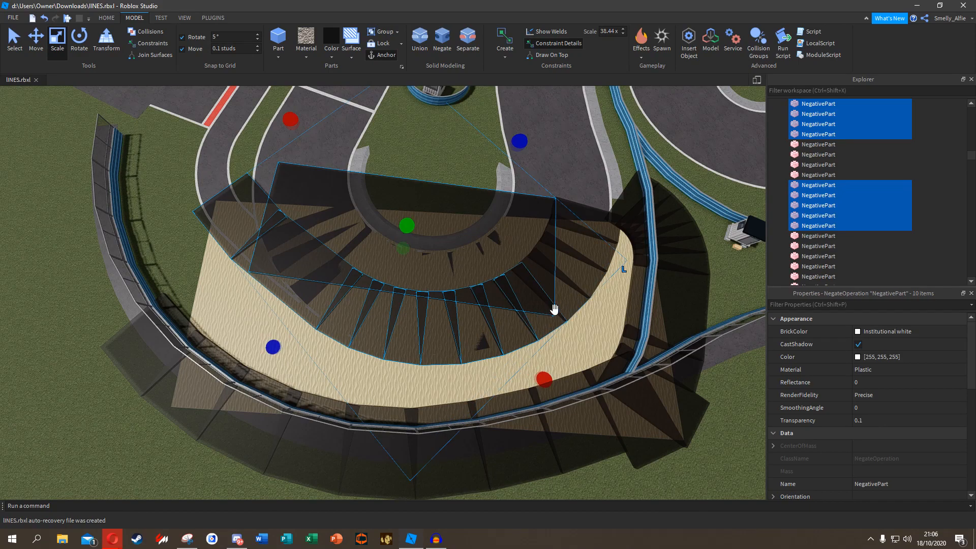
Add the negated segments at the sand's narrow end and those fanning out behind the blue barrier to the selection.
ctrl+click(599, 234)
key(d)
scroll(599, 286, up, 6)
scroll(569, 288, down, 6)
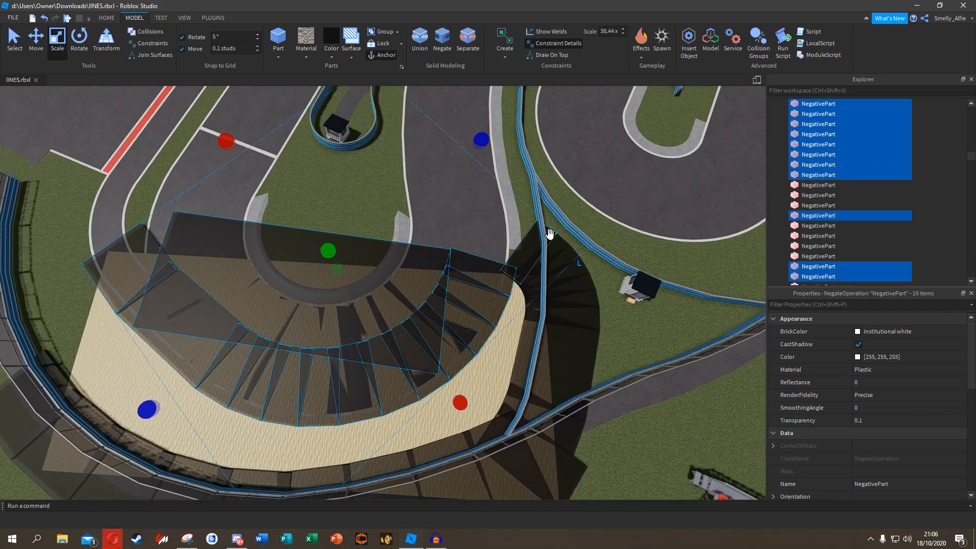
ctrl+click(562, 250)
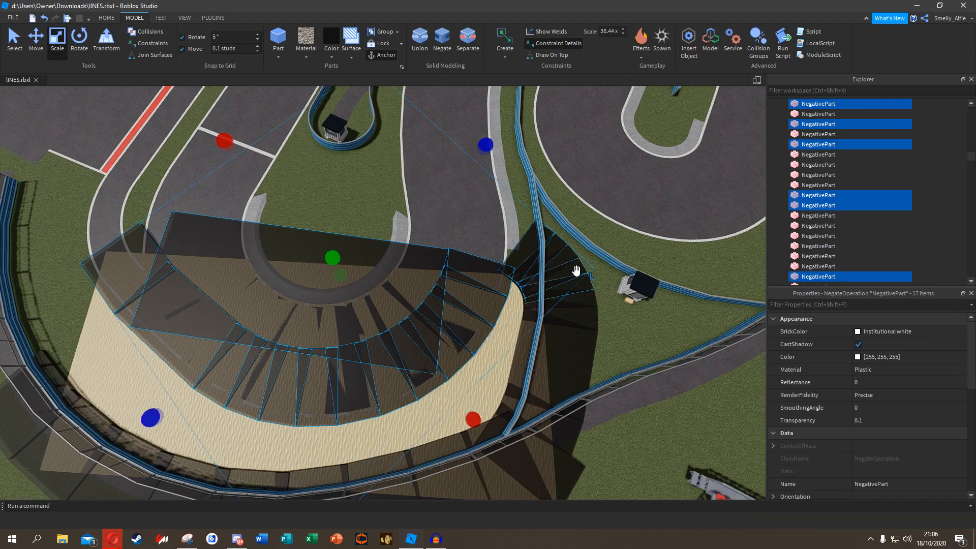
Add the negative parts curving around the sand trap's narrow end to the current selection.
scroll(576, 277, up, 5)
scroll(481, 256, down, 5)
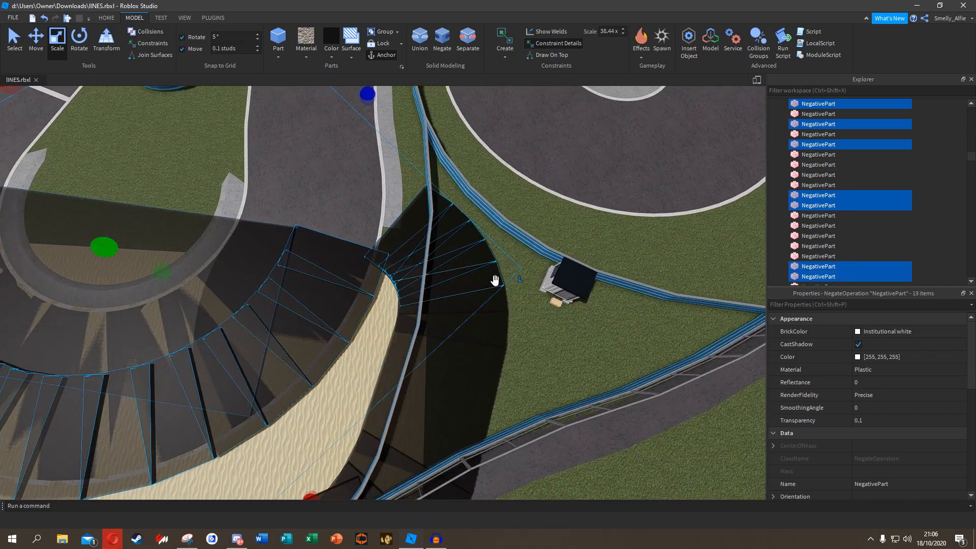
right_drag(486, 362, 432, 385)
key(a)
ctrl+click(386, 405)
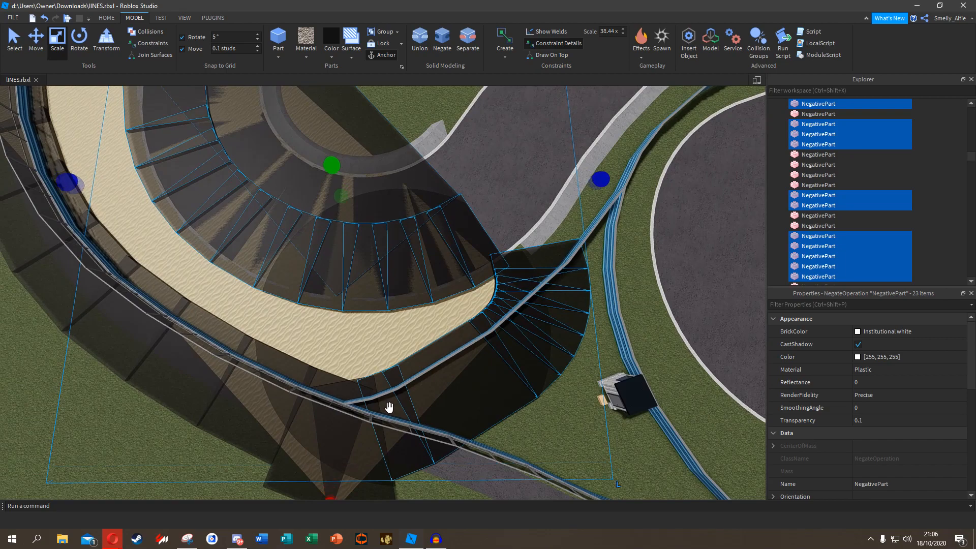
Extend the selection with the remaining negative parts along the sand trap's outer edge, following the fence to the far end.
ctrl+click(388, 481)
shift+click(279, 434)
shift+click(195, 361)
shift+click(144, 322)
shift+click(92, 281)
key(a)
key(e)
shift+click(116, 311)
shift+click(118, 309)
shift+click(116, 224)
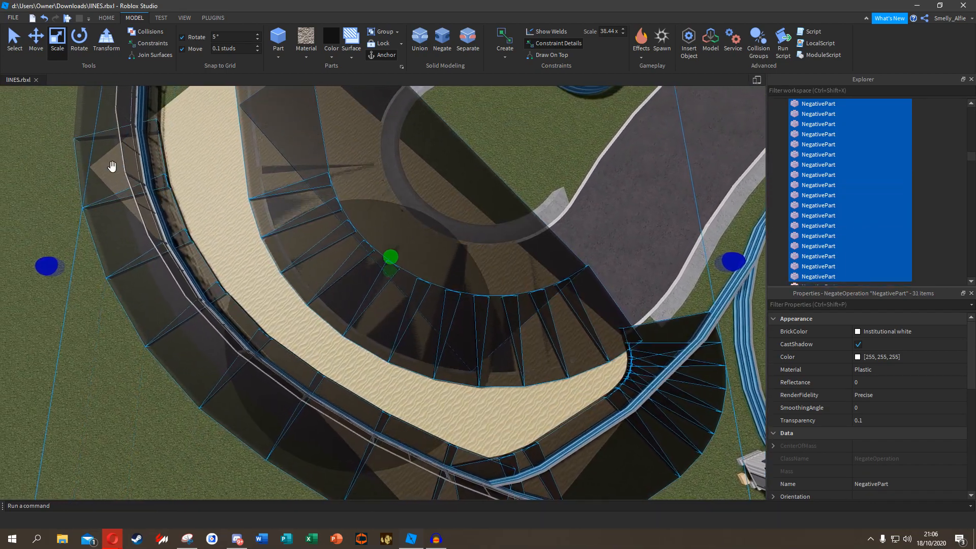
shift+click(113, 169)
key(a)
key(e)
shift+click(195, 187)
Add the sand part to the selected negative parts and union them to cut the sand trap to shape.
mouse_move(331, 190)
right_down()
mouse_move(314, 183)
mouse_move(325, 181)
right_up()
scroll(324, 181, down, 5)
scroll(460, 228, up, 5)
scroll(482, 264, up, 6)
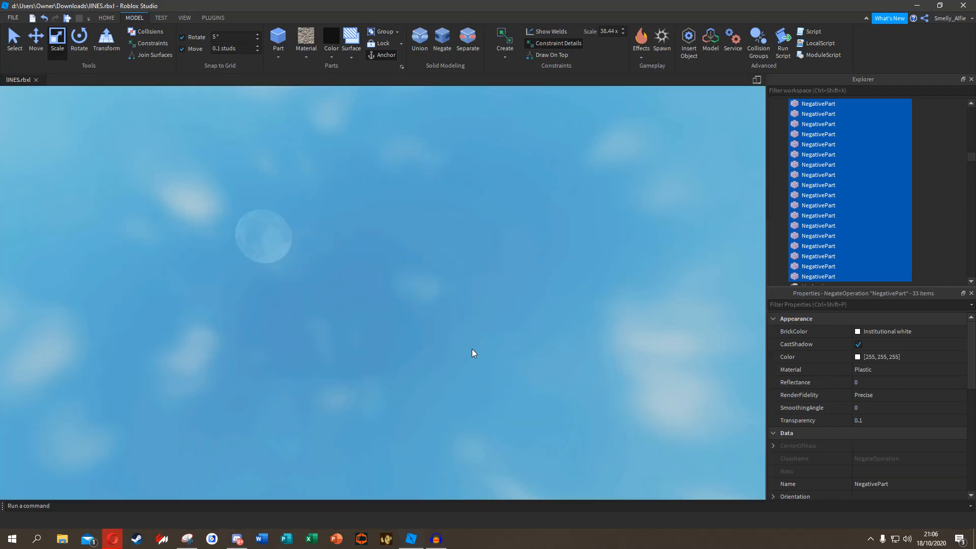
scroll(465, 347, down, 2)
shift+click(414, 336)
scroll(513, 301, down, 8)
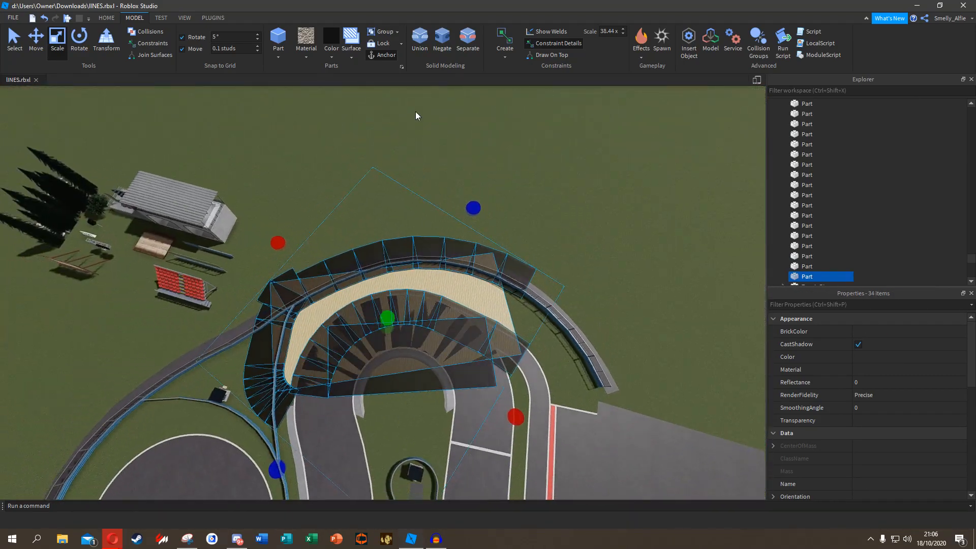
click(420, 40)
Select the grandstand, trees and other scenery props grouped on the grass beyond the sand trap and delete them.
right_drag(377, 193, 377, 193)
click(363, 241)
right_drag(364, 235, 323, 187)
key(w)
click(385, 187)
right_drag(386, 187, 347, 249)
key(w)
key(s)
right_drag(407, 185, 246, 241)
scroll(376, 262, down, 5)
key(w)
key(w)
right_drag(316, 136, 492, 178)
key(w)
key(d)
drag(515, 153, 629, 246)
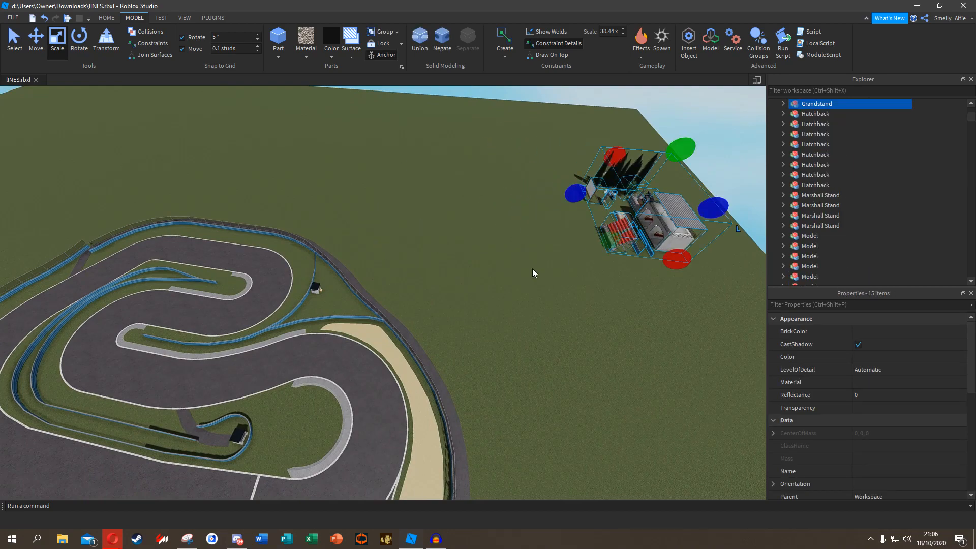
Place a black concrete part on the grass outside the track fence and stretch it into a long beam.
key(w)
right_drag(401, 306, 385, 244)
key(w)
scroll(385, 246, down, 10)
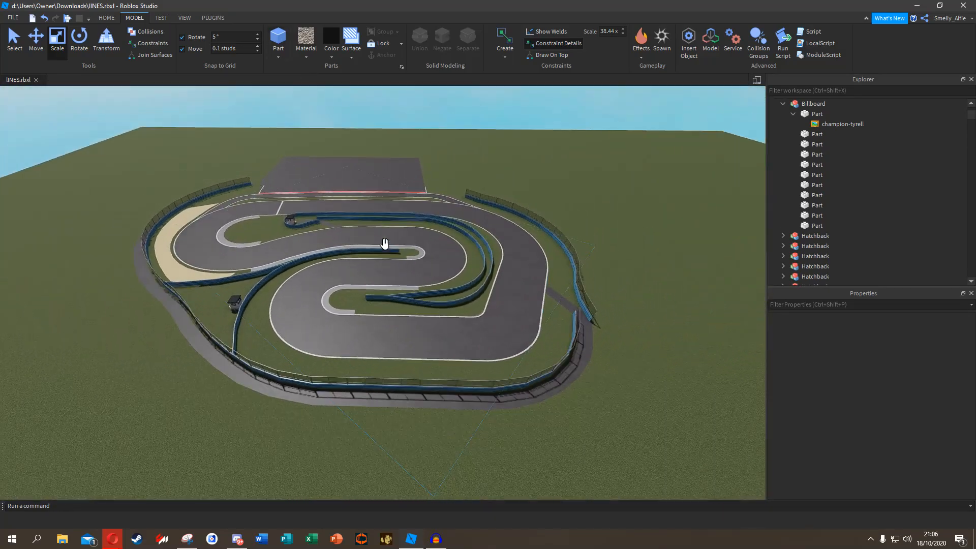
key(q)
key(w)
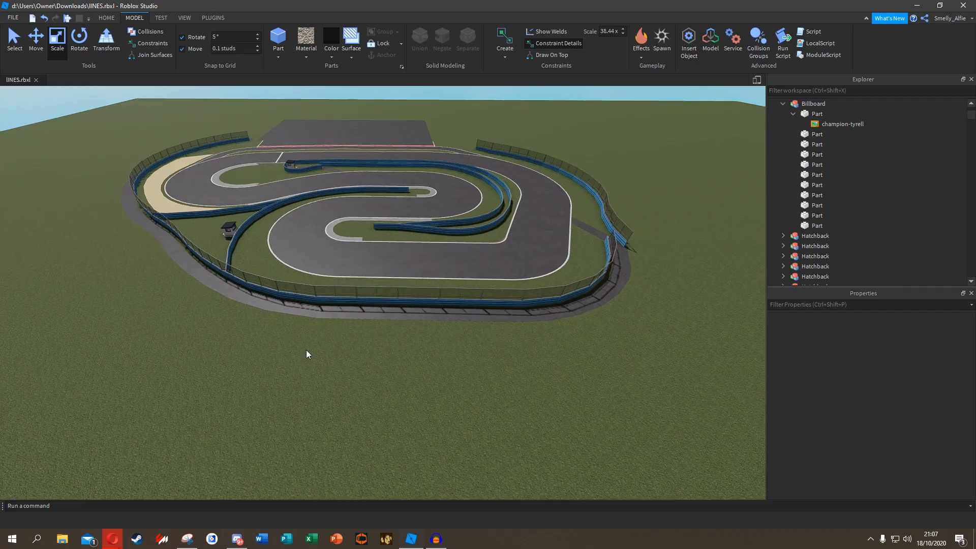
click(211, 18)
right_drag(366, 263, 368, 263)
key(a)
key(w)
drag(369, 263, 387, 182)
drag(481, 186, 481, 187)
right_drag(517, 203, 513, 201)
drag(361, 179, 505, 197)
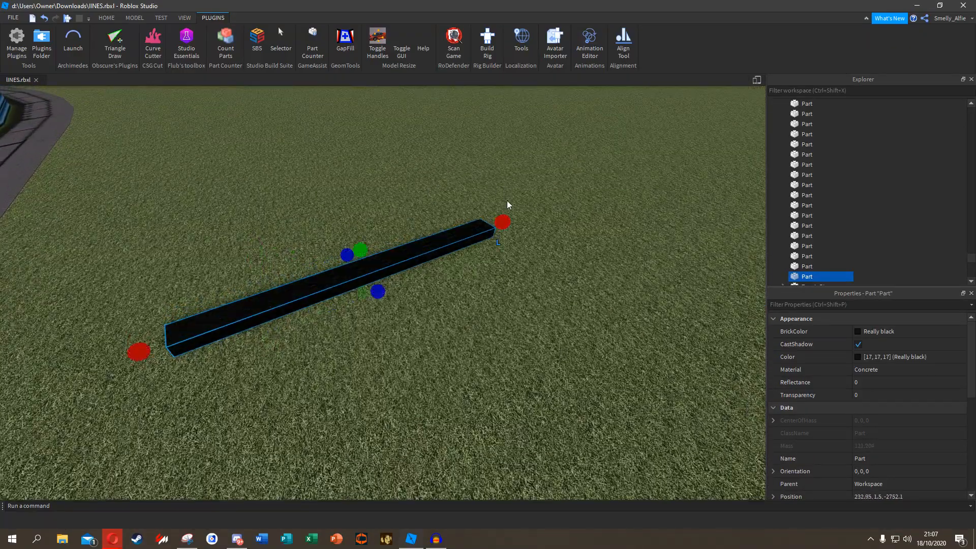
Scale the black beam upward into an upright wall and adjust its ends.
right_drag(393, 260, 392, 261)
drag(364, 202, 362, 158)
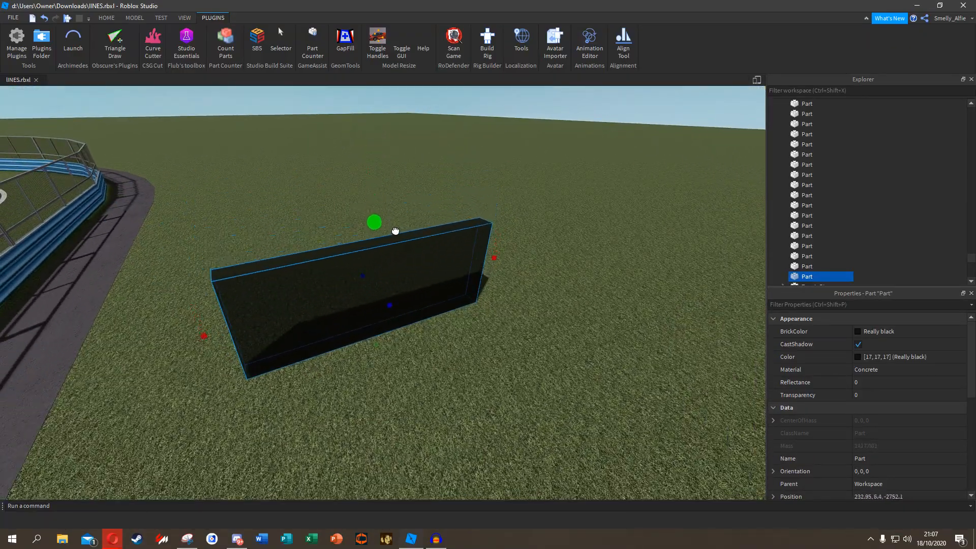
drag(396, 230, 396, 233)
key(d)
drag(501, 250, 502, 250)
key(a)
drag(268, 334, 299, 330)
Extend the black wall into a broad, low block running alongside the outer fence.
drag(475, 305, 304, 213)
key(s)
right_drag(287, 213, 269, 213)
drag(483, 235, 506, 237)
key(s)
right_drag(453, 258, 444, 249)
key(a)
right_drag(359, 219, 355, 205)
key(w)
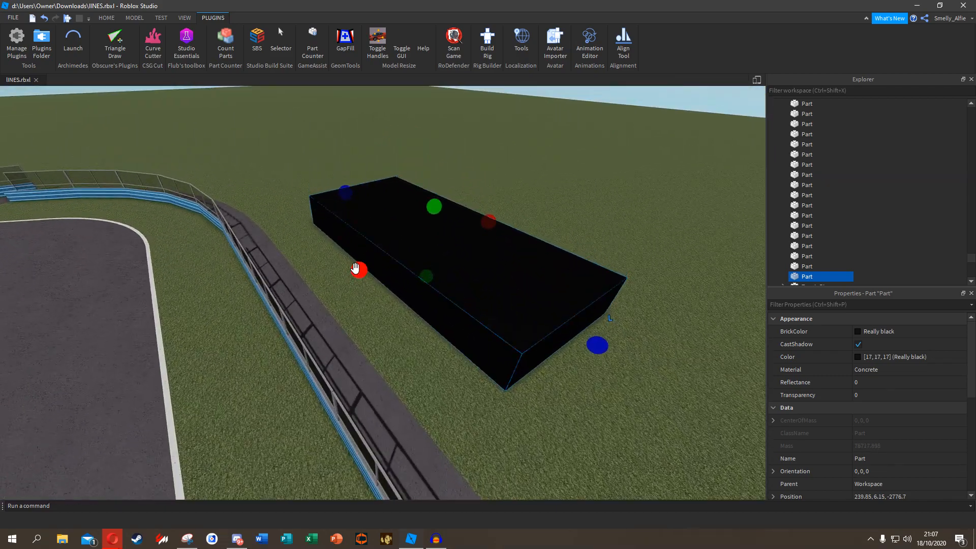
drag(363, 269, 367, 268)
Set the block's material to Grass and its color to Grime.
click(135, 18)
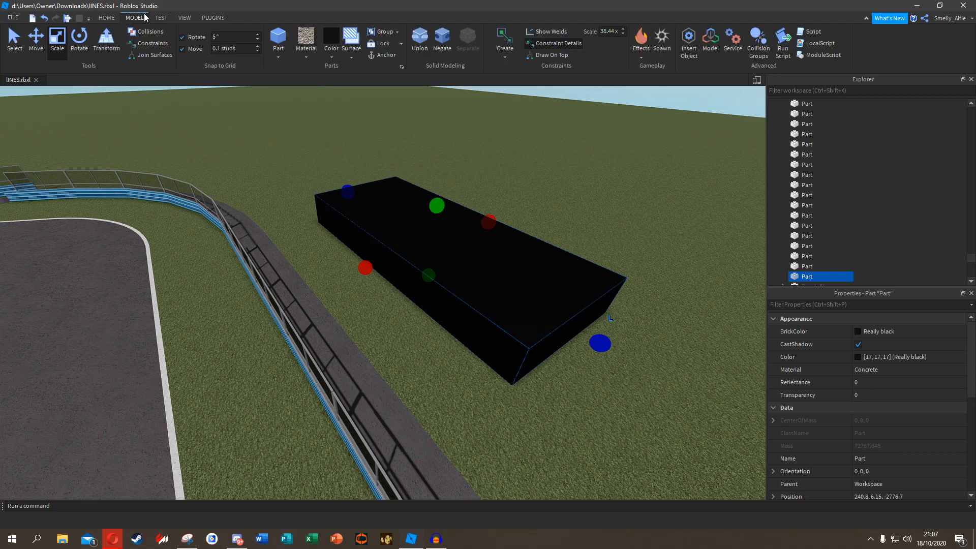
click(303, 55)
click(314, 167)
click(331, 50)
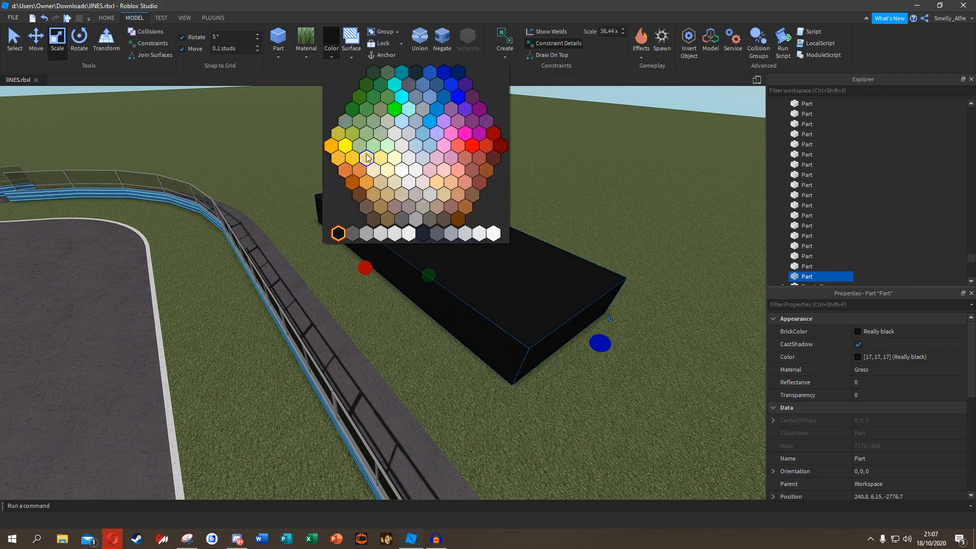
click(381, 112)
click(367, 112)
Narrow the grass block from its fence-facing side and keep it selected.
right_drag(413, 175, 427, 184)
click(418, 183)
drag(512, 190, 527, 187)
right_drag(257, 316, 432, 284)
click(367, 279)
scroll(367, 280, up, 5)
key(e)
click(433, 283)
Launch the Archimedes plugin for the grass block, set its axis to z², and turn off Flip Axis.
click(213, 18)
click(73, 43)
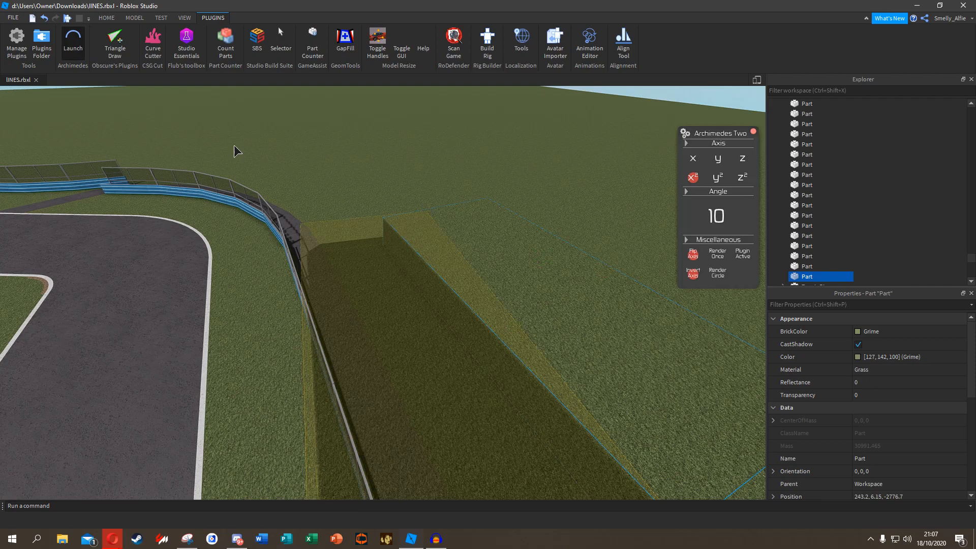
click(741, 156)
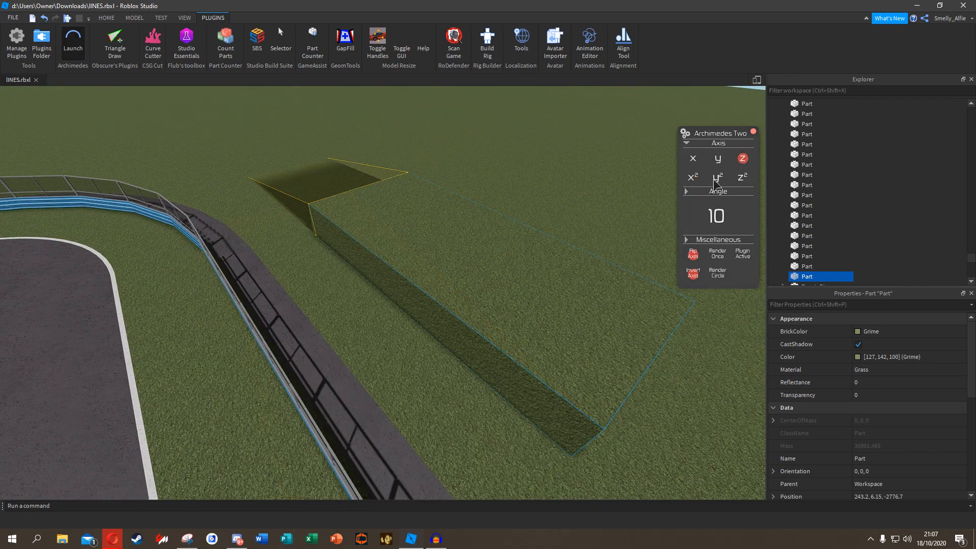
click(741, 173)
key(e)
right_drag(456, 182, 390, 210)
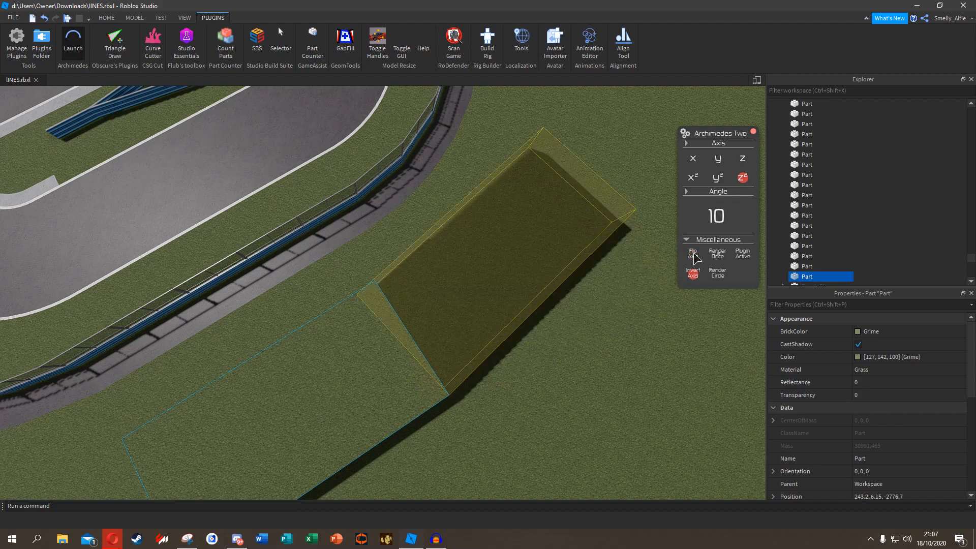
Lengthen the straight grass block and render one shorter 10° Archimedes segment from its end.
click(134, 18)
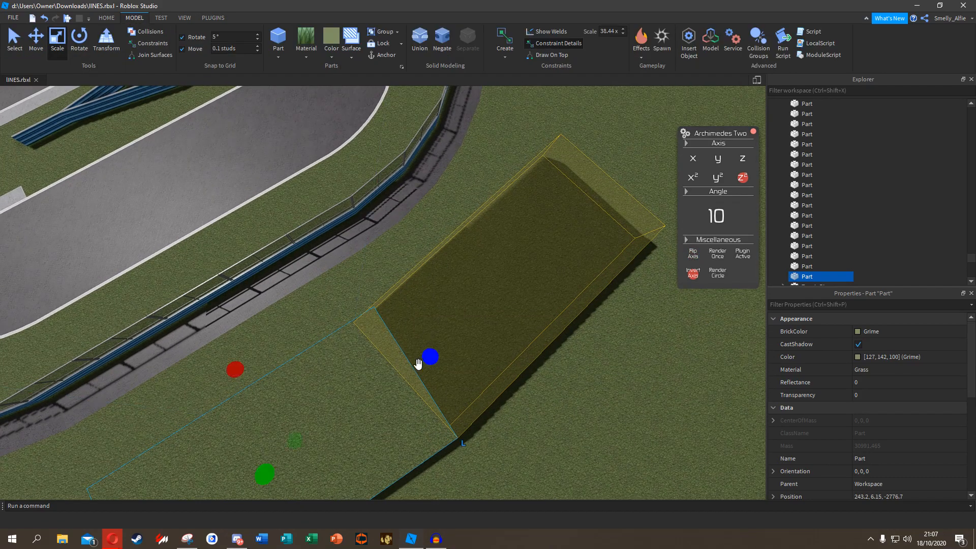
drag(417, 362, 459, 335)
click(715, 250)
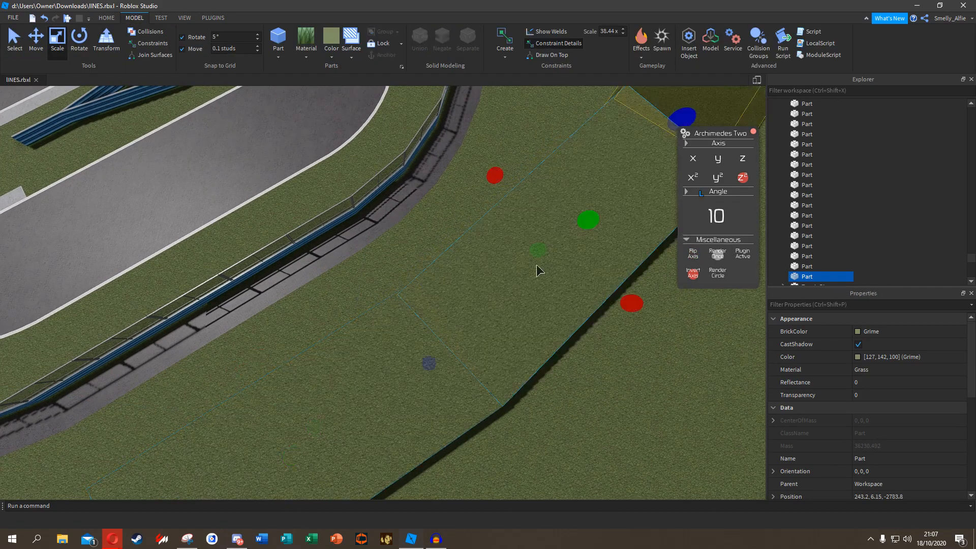
right_drag(571, 270, 533, 245)
drag(503, 278, 465, 389)
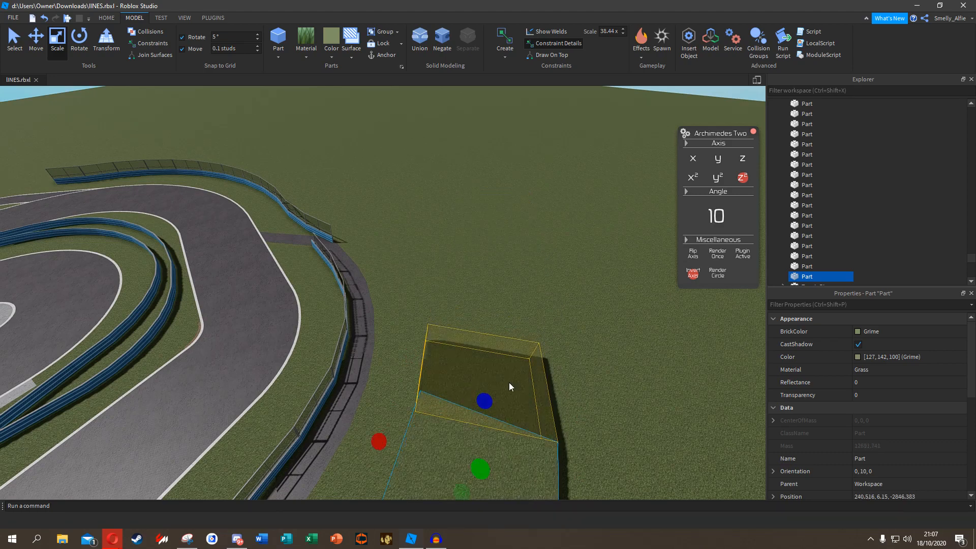
Render five further 10° segments to continue the grass bank around the outside of the bend.
click(719, 255)
key(w)
click(719, 255)
click(720, 255)
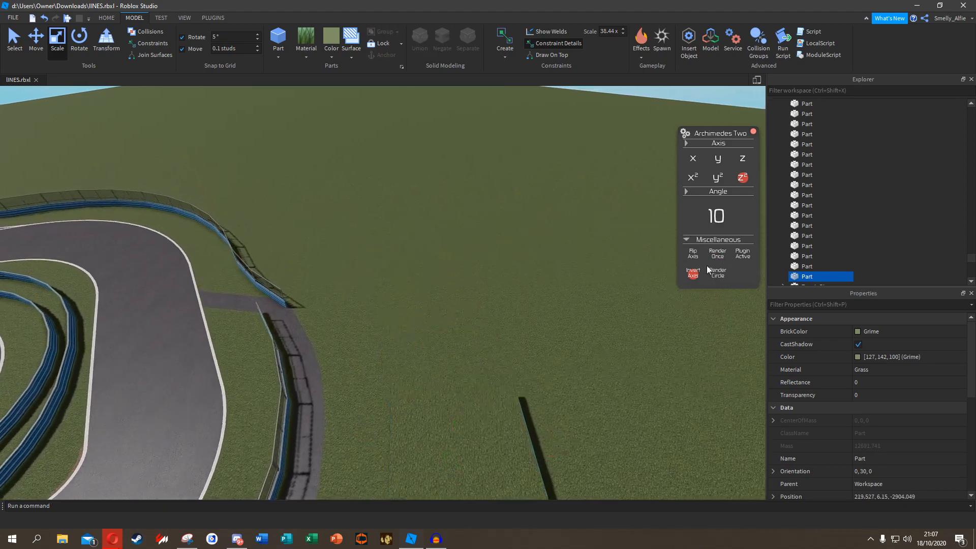
key(w)
right_drag(448, 286, 468, 269)
click(710, 255)
click(712, 255)
Set the Archimedes angle to 5 and render five more grass segments along the fence.
key(w)
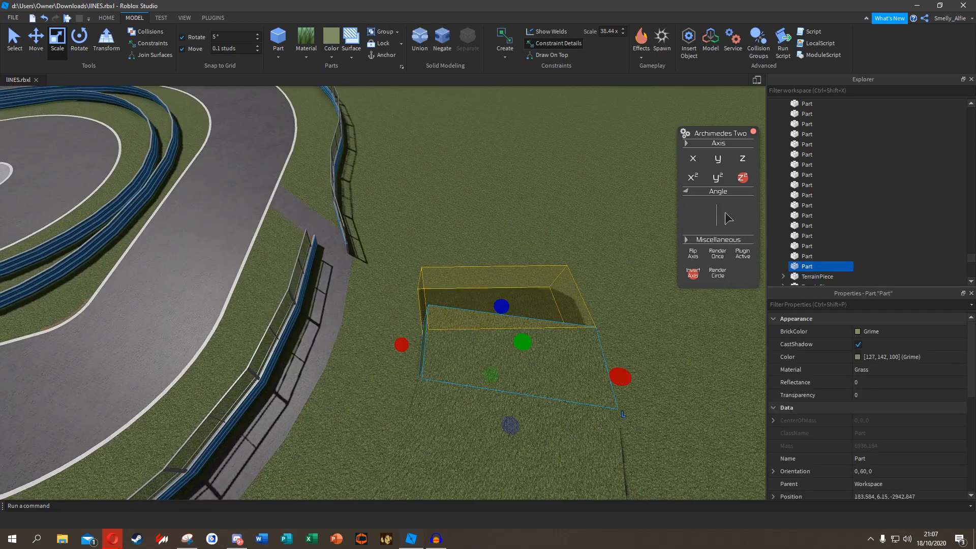
key(w)
click(717, 254)
key(w)
key(w)
click(712, 254)
click(714, 255)
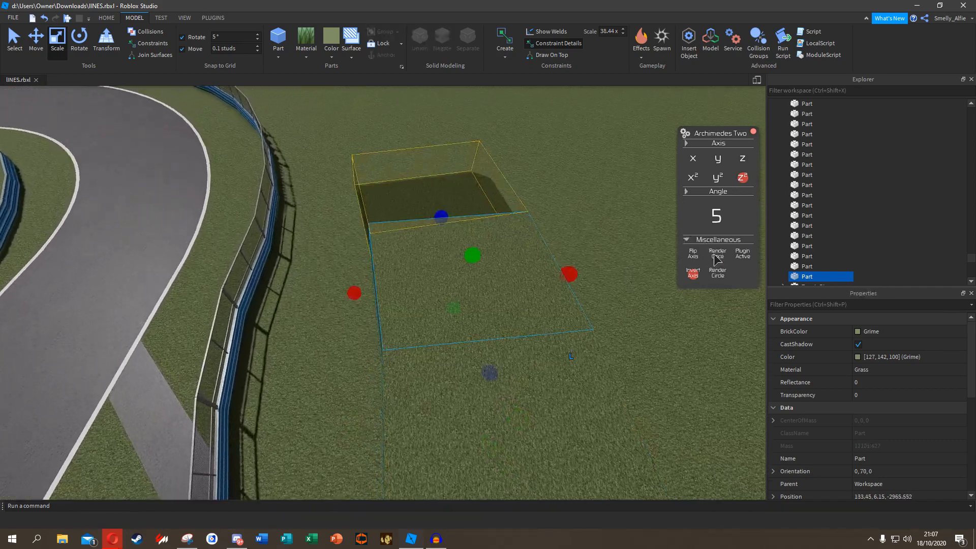
click(714, 255)
click(714, 256)
key(s)
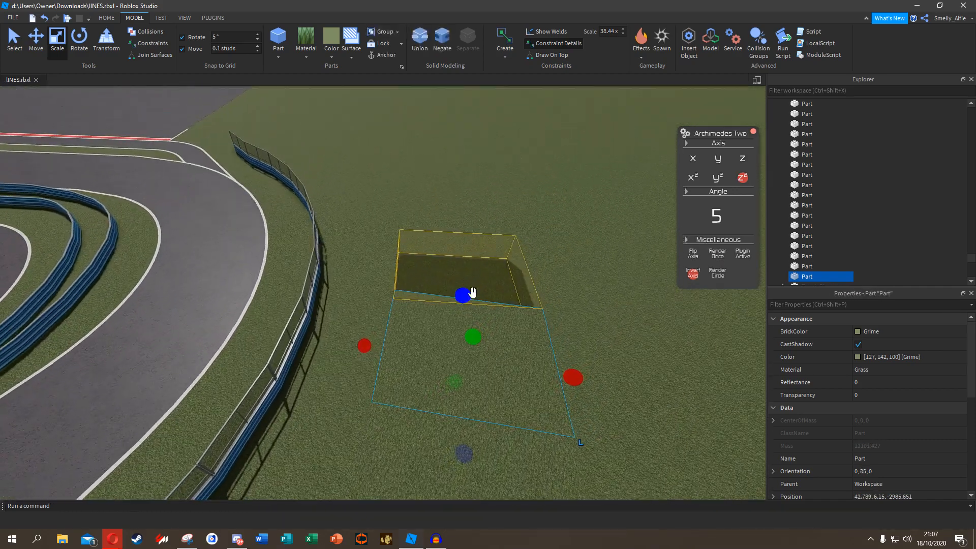
Shorten the newest grass segment, then render three more with the Archimedes angle set to 10.
drag(471, 292, 472, 309)
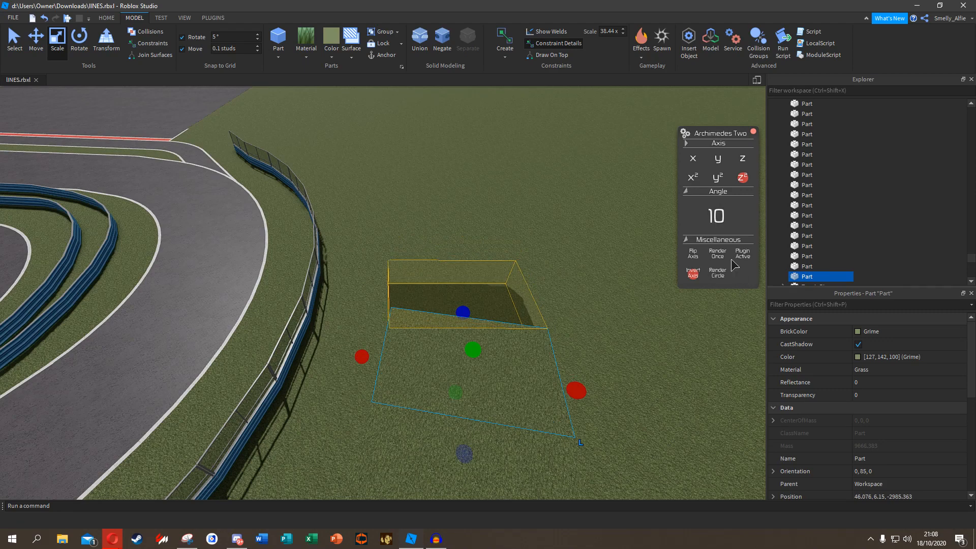
click(716, 252)
key(w)
key(e)
click(716, 253)
click(717, 256)
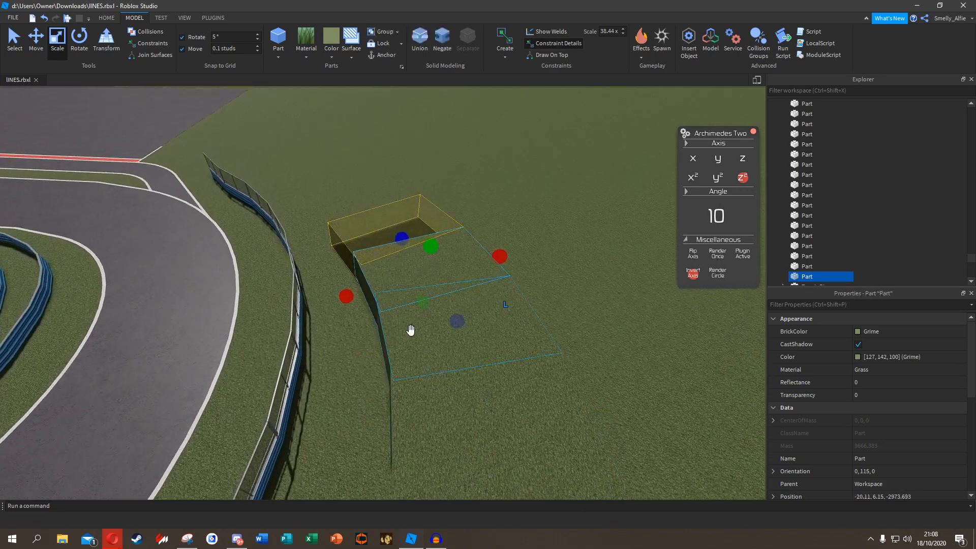
Replace the last grass segment by lengthening the one before it and rendering three more 10° segments toward the pit area.
click(442, 289)
key(w)
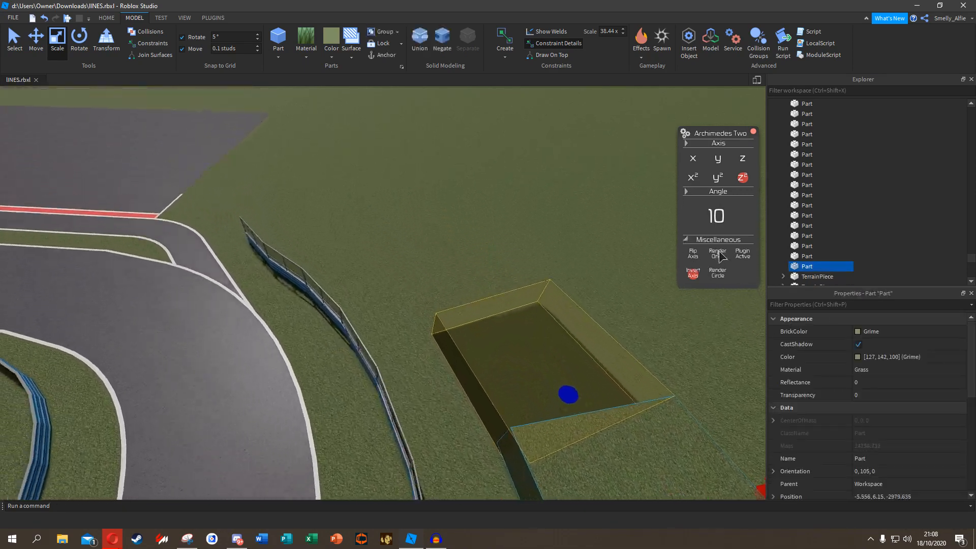
key(w)
key(a)
key(e)
click(720, 255)
click(720, 255)
click(720, 255)
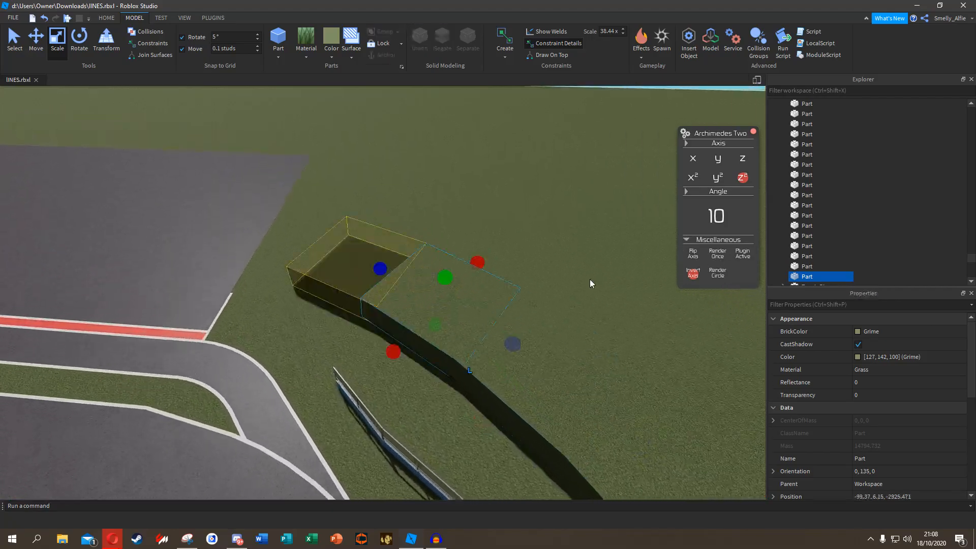
Select the original straight grass block, turn off Invert Axis, and render one shortened 10° segment from its opposite end.
click(480, 222)
right_drag(479, 220, 359, 220)
key(s)
right_drag(470, 154, 337, 221)
key(w)
key(w)
right_drag(432, 181, 408, 247)
click(408, 246)
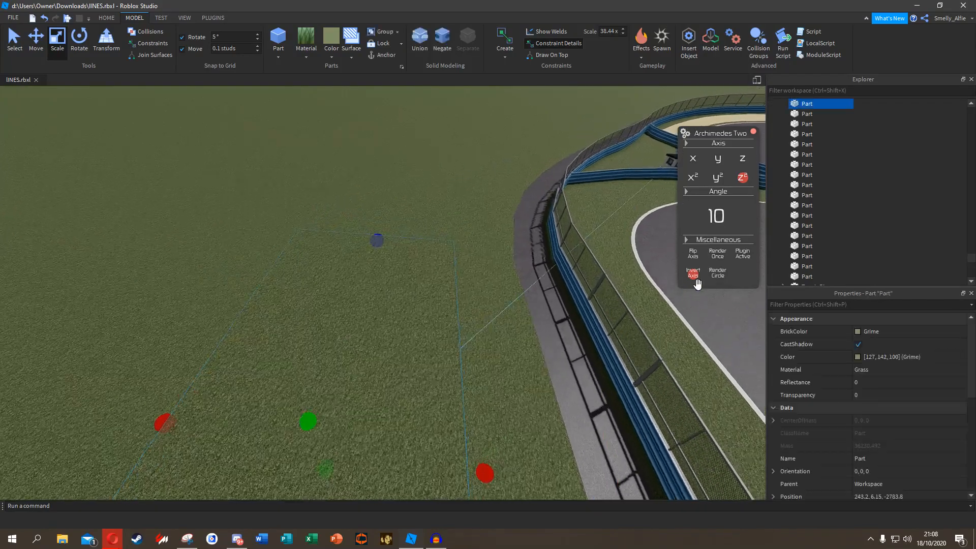
click(692, 274)
key(w)
click(720, 254)
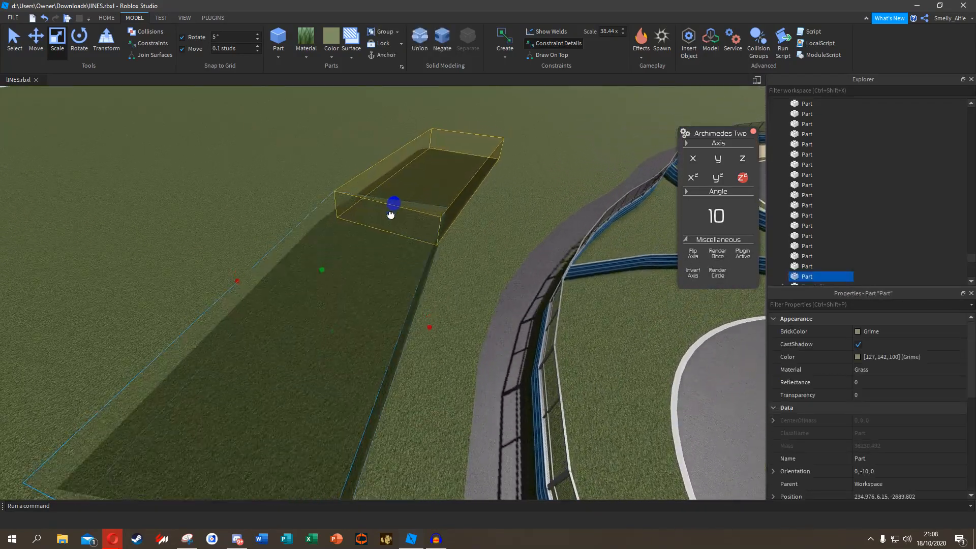
drag(345, 278, 352, 273)
right_drag(353, 273, 401, 208)
key(w)
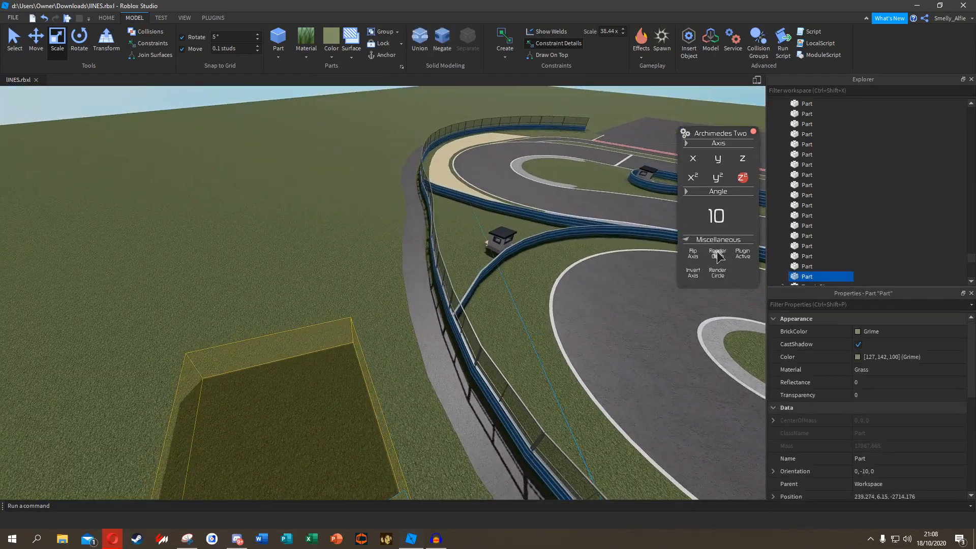
Render three further 10° segments toward the sand trap and lengthen the last one.
click(717, 256)
key(w)
click(715, 254)
click(712, 253)
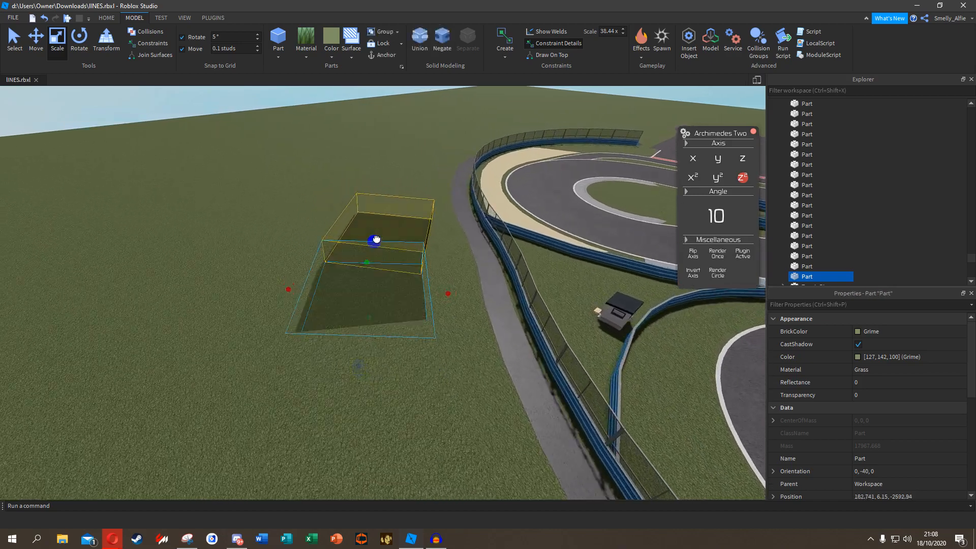
drag(376, 243, 381, 229)
key(w)
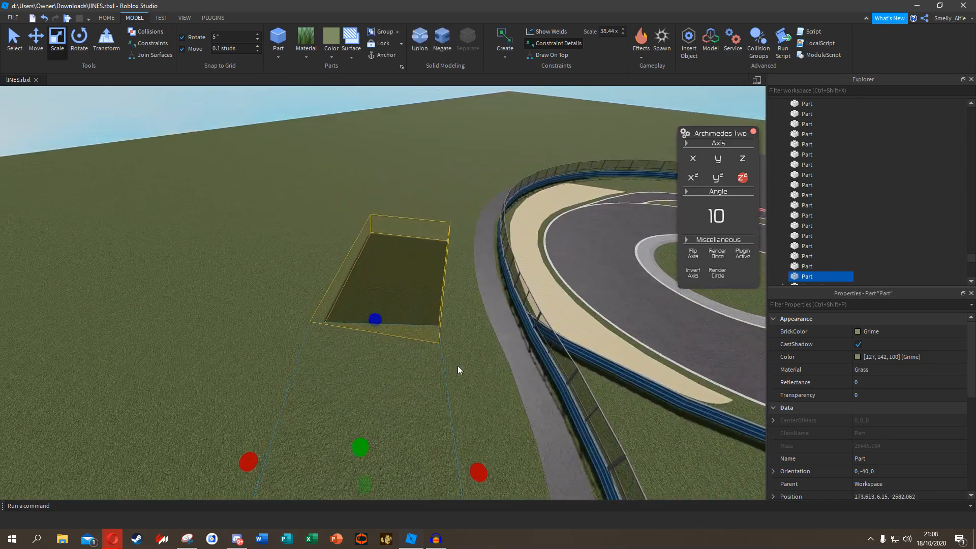
Switch to Audacity and check the running audio recording.
click(436, 539)
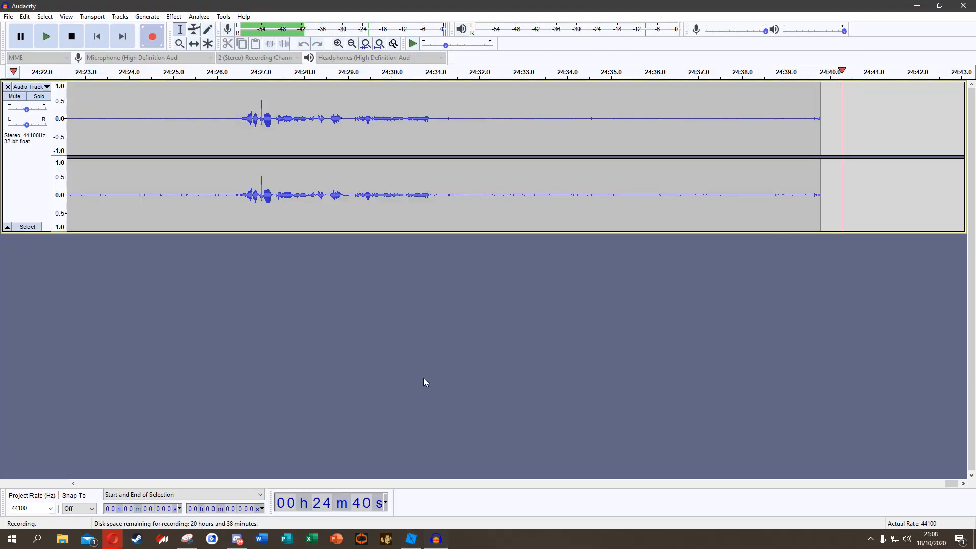
key(alt+Tab)
key(alt+Tab)
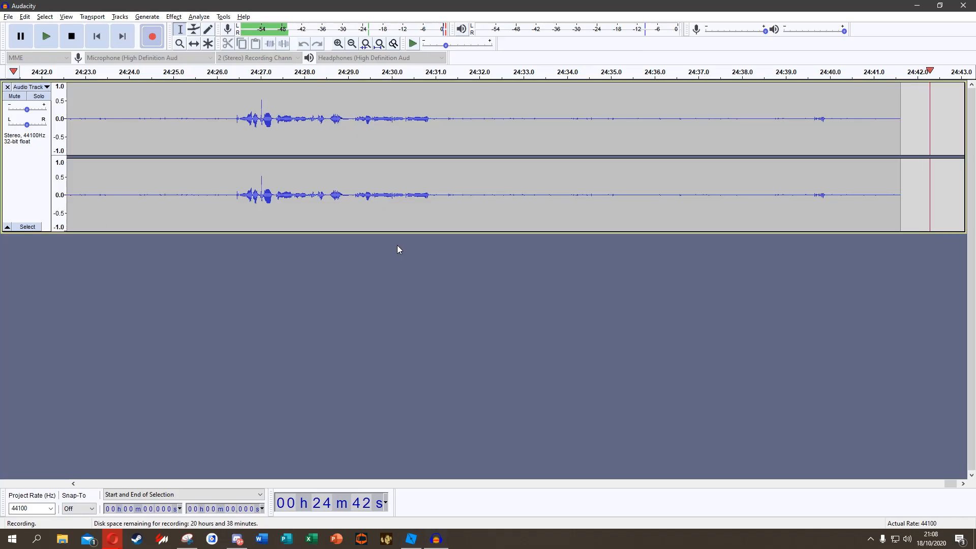
Switch back to Roblox Studio, render the next 10° grass segment behind the perimeter fence, and adjust its length.
key(alt+Tab)
key(w)
drag(357, 367, 364, 295)
key(w)
click(713, 252)
drag(394, 206, 368, 309)
right_drag(370, 276, 392, 309)
key(w)
mouse_move(334, 439)
mouse_down()
mouse_move(319, 410)
mouse_move(324, 425)
mouse_up()
key(w)
key(a)
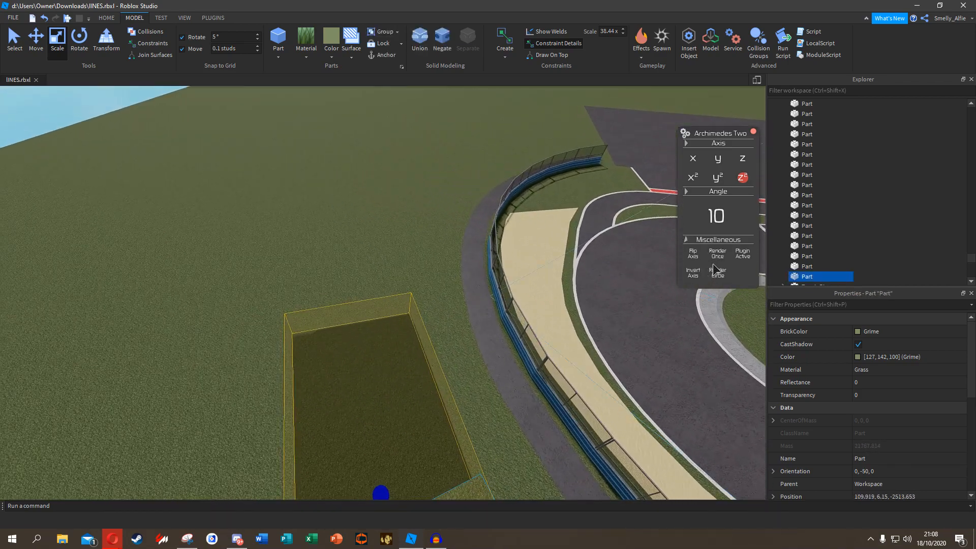
Render a shortened 10° grass segment and continue the curve with five more around the sand trap.
click(717, 253)
drag(348, 297, 359, 352)
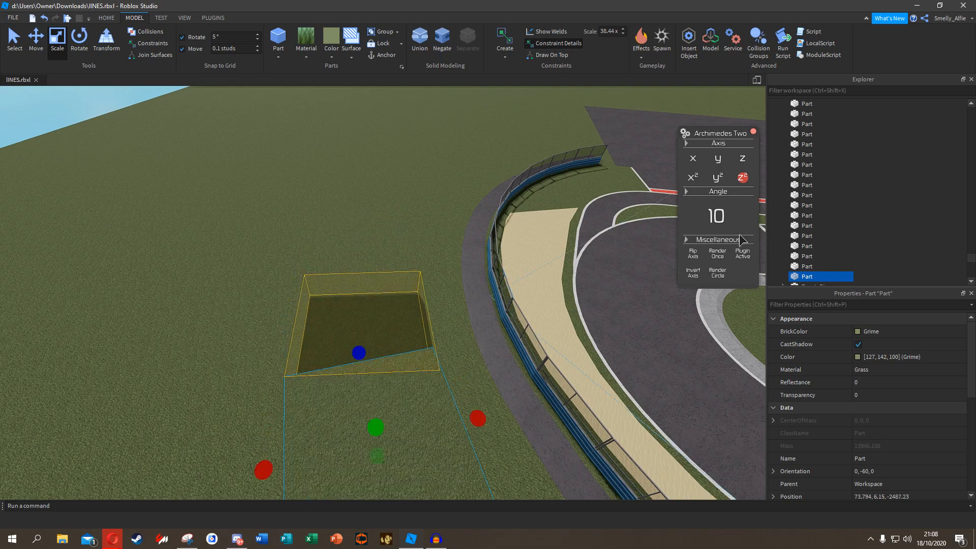
key(w)
click(720, 255)
click(719, 252)
click(719, 250)
key(d)
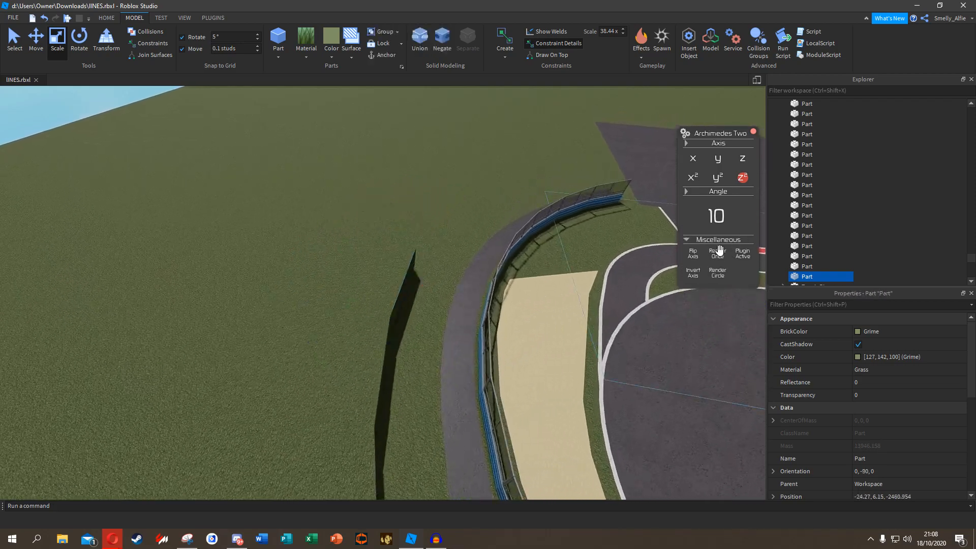
click(719, 250)
click(719, 250)
Shorten the last grass segment and render three further 10° segments toward the paved area.
key(s)
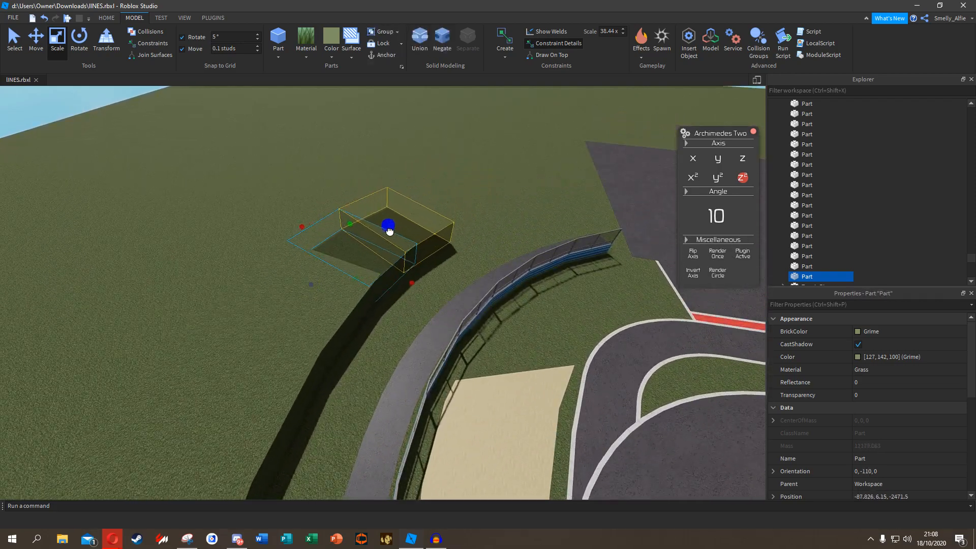
drag(390, 232, 384, 236)
right_drag(401, 234, 498, 229)
key(w)
click(715, 252)
key(w)
click(715, 249)
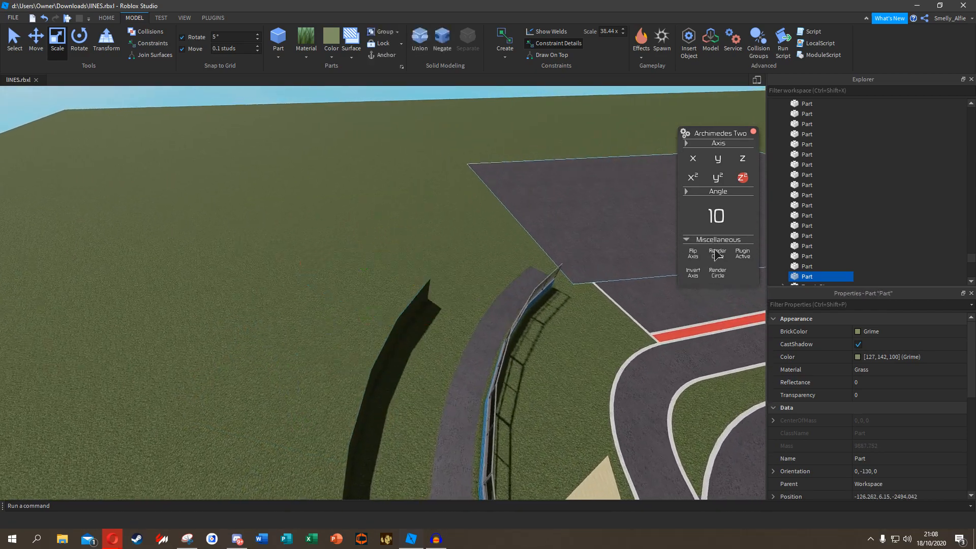
click(717, 254)
key(s)
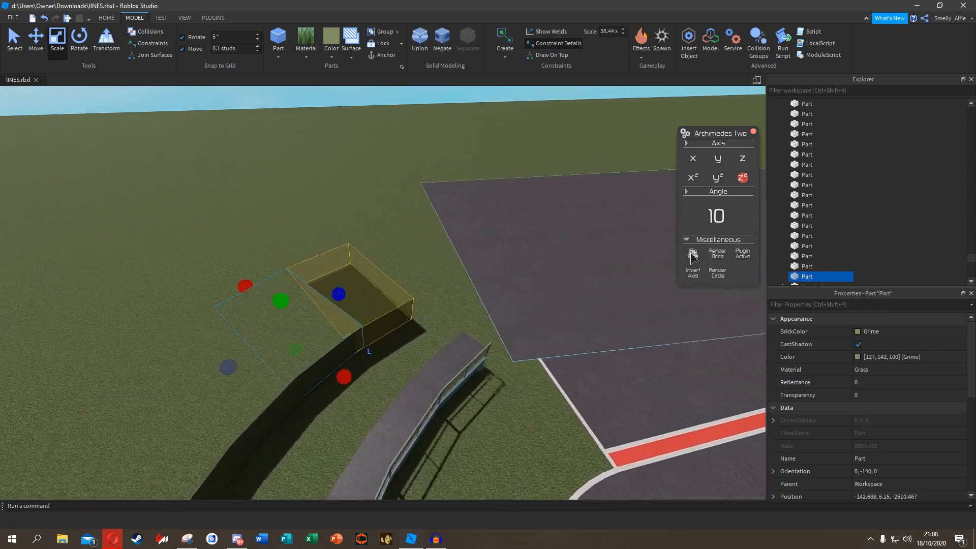
Turn on Flip Axis, render one 10° grass segment curving the opposite way, and shorten it.
click(692, 256)
key(w)
key(a)
click(716, 258)
key(w)
drag(397, 367, 370, 402)
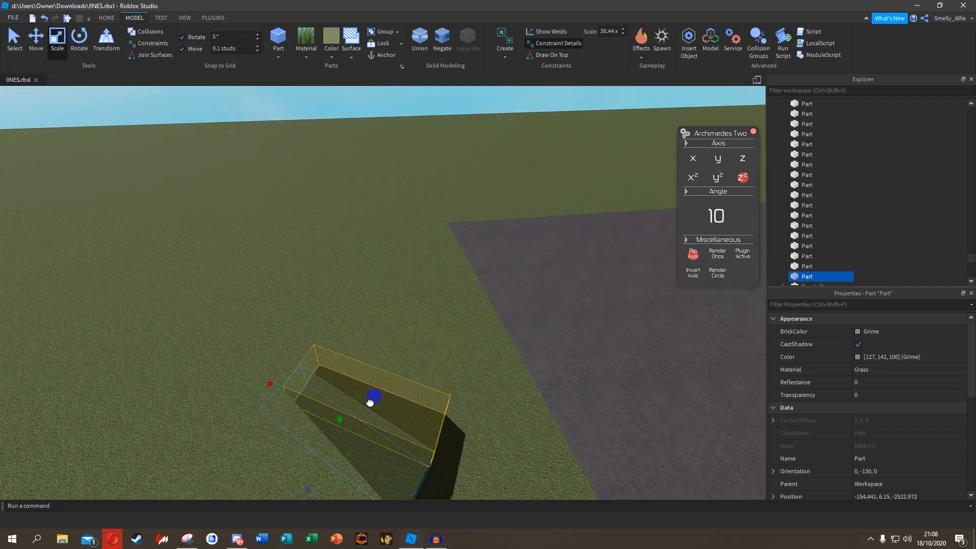
Render further 10° grass segments up to a -90° orientation and lengthen the last one beside the paved area.
key(w)
click(716, 256)
click(715, 256)
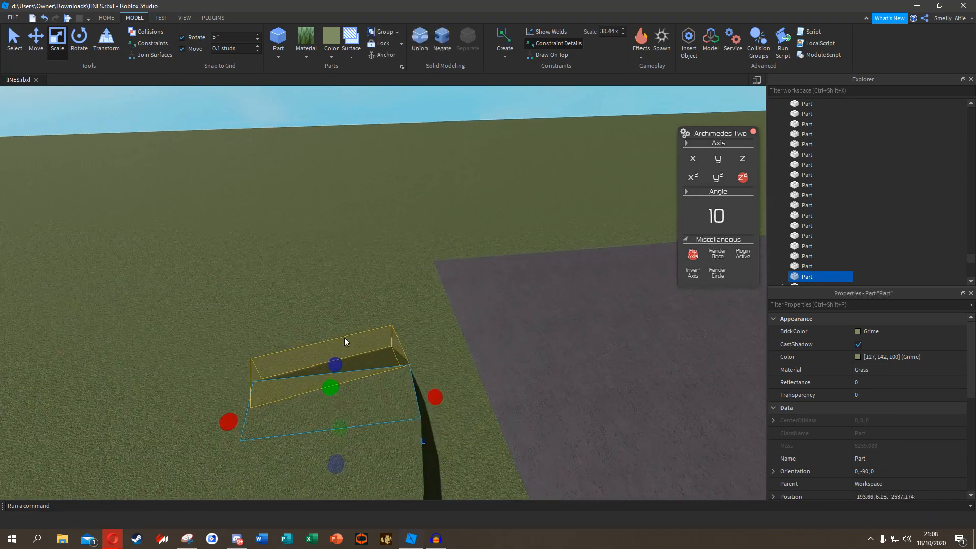
key(w)
drag(338, 362, 311, 336)
key(w)
Turn off Flip Axis, render a shortened 10° segment, and continue the bank to a -140° orientation around the paved corner.
click(692, 258)
key(w)
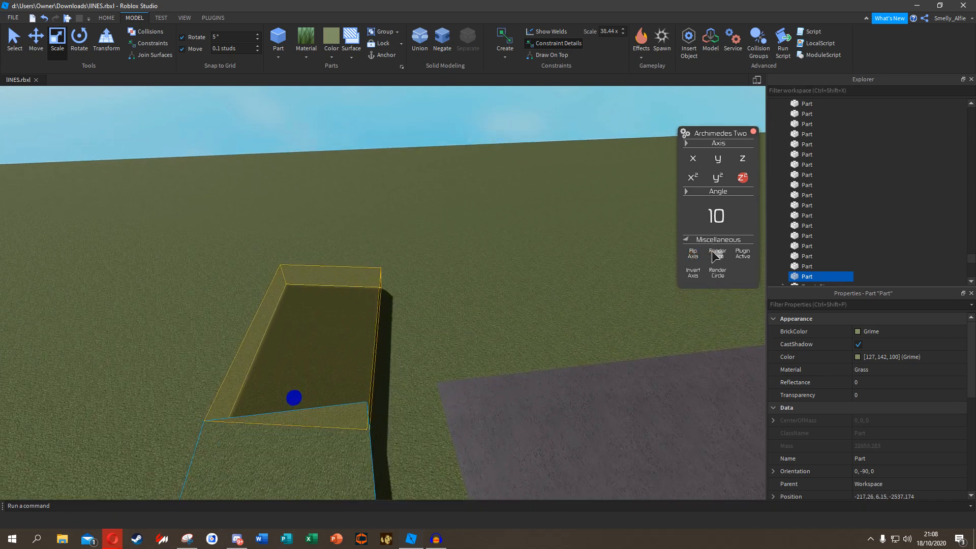
click(717, 253)
drag(347, 256, 310, 356)
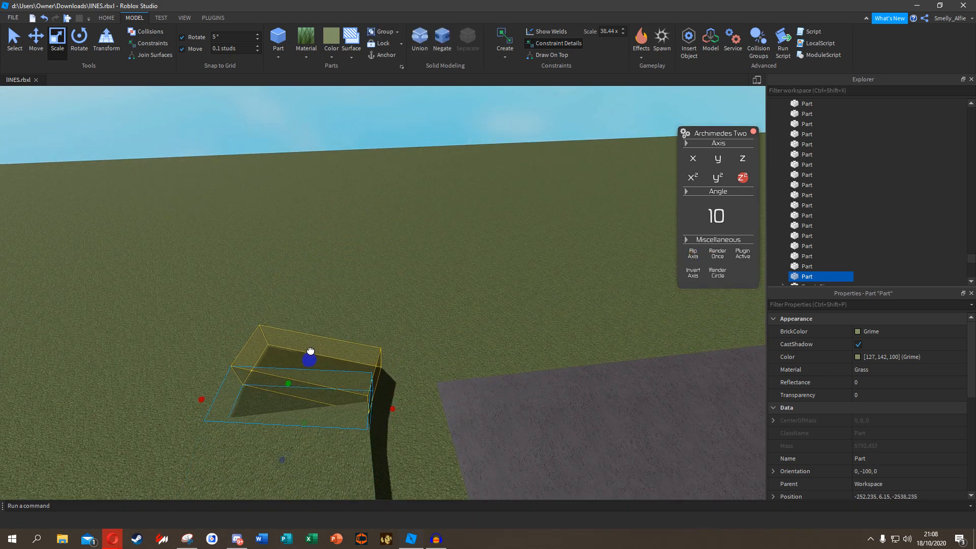
click(717, 251)
click(718, 254)
click(717, 254)
mouse_move(656, 239)
right_down()
mouse_move(512, 291)
mouse_move(599, 245)
mouse_move(645, 243)
right_up()
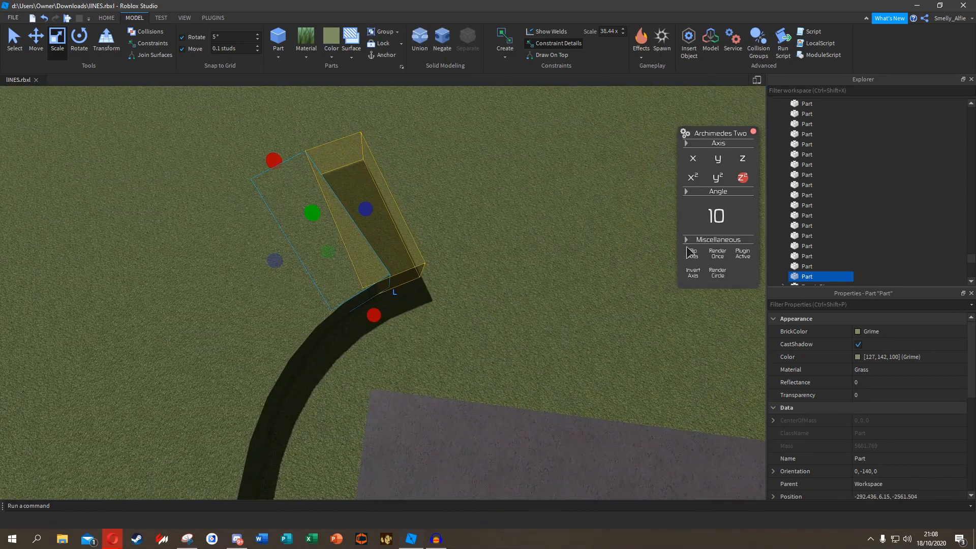
Render four more 10° grass segments around the corner and lengthen the last along the paved area's outer edge.
click(723, 258)
click(722, 259)
key(d)
click(723, 258)
click(723, 258)
mouse_move(443, 205)
mouse_down()
mouse_move(457, 203)
mouse_move(453, 191)
mouse_move(454, 209)
mouse_up()
key(w)
right_drag(454, 206, 496, 202)
Select the grass bank's other open end, turn on Flip Axis and Invert Axis, and render 10° segments to a 105° orientation.
click(493, 201)
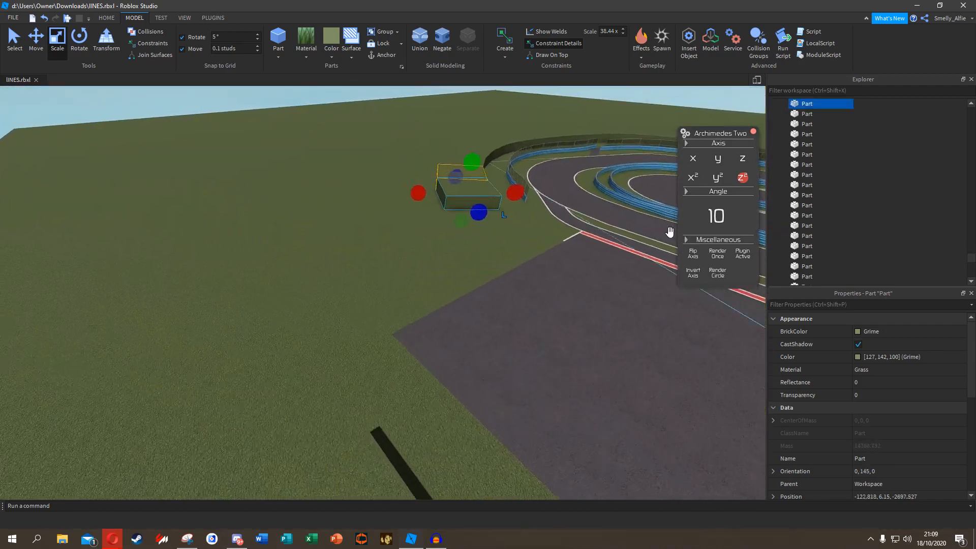
key(w)
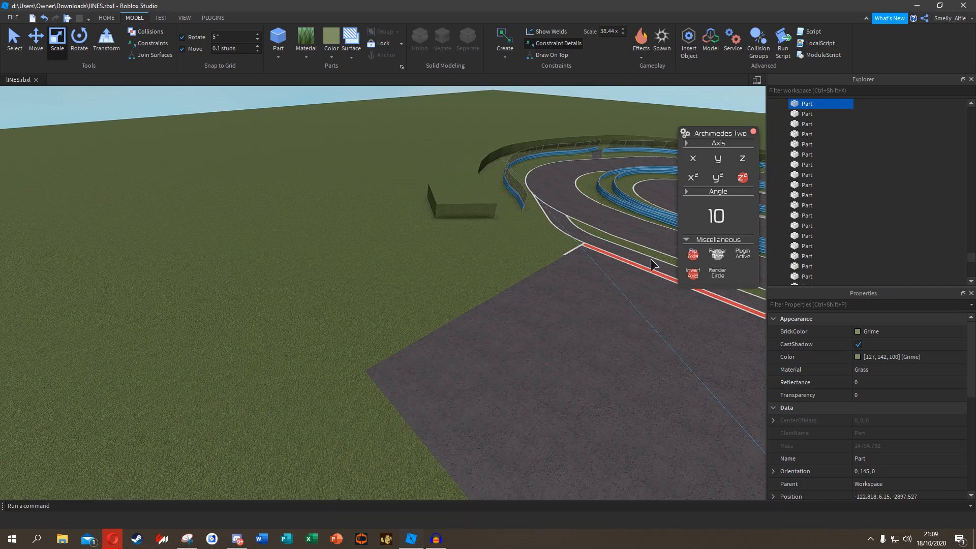
key(w)
key(d)
key(e)
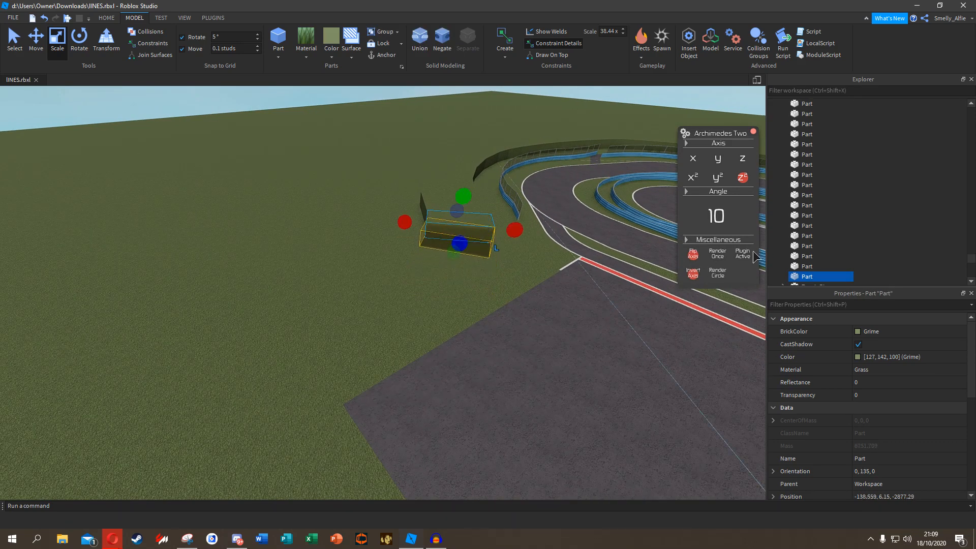
click(719, 257)
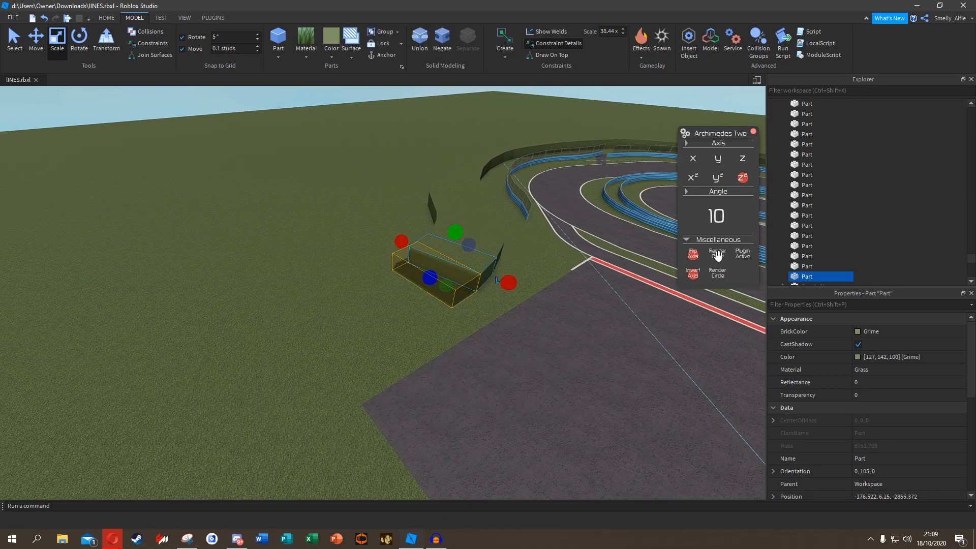
Stretch the newest grass segment along the paved area's near side and turn off Flip Axis.
drag(376, 275, 323, 330)
click(695, 259)
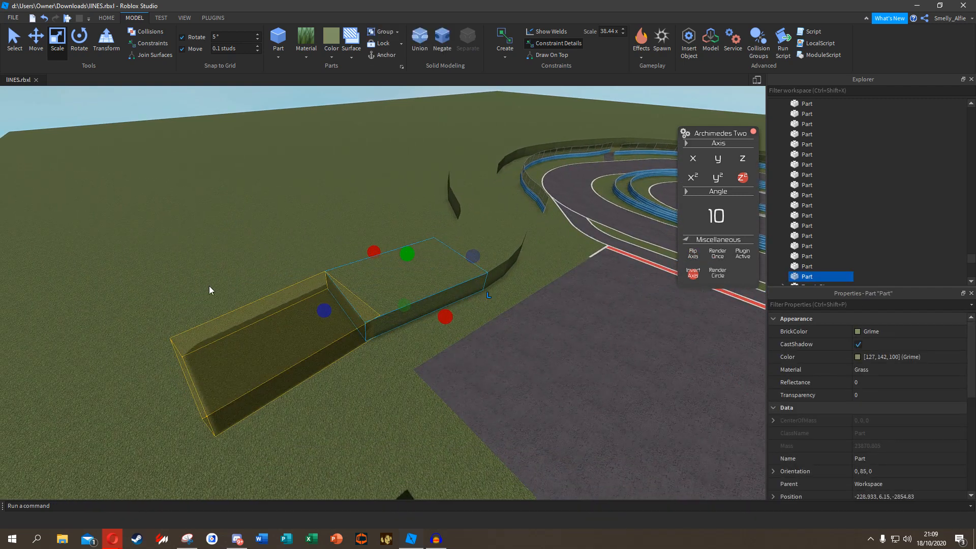
drag(328, 311, 364, 304)
Render shortened 10° grass segments curving around the paved corner to a 115° orientation.
click(717, 262)
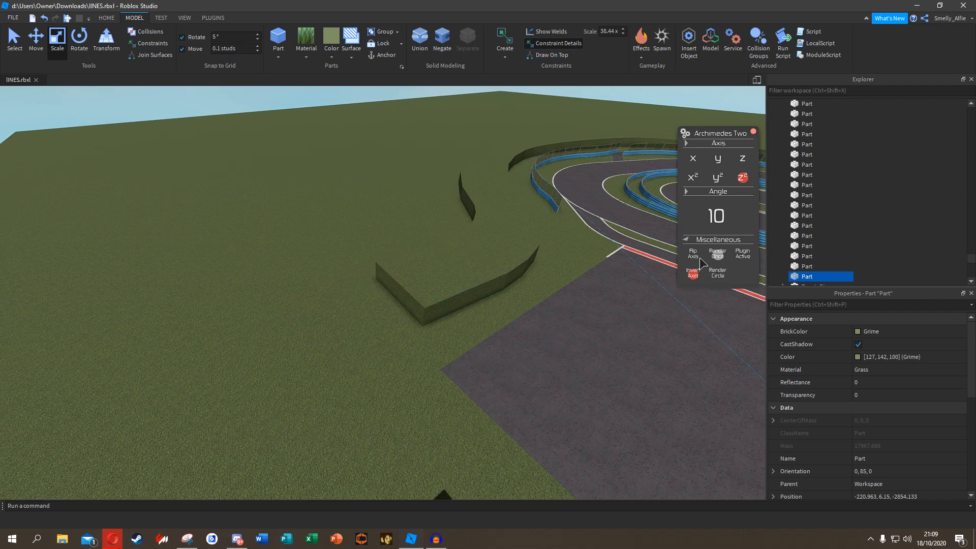
right_drag(386, 254, 373, 270)
drag(346, 228, 413, 211)
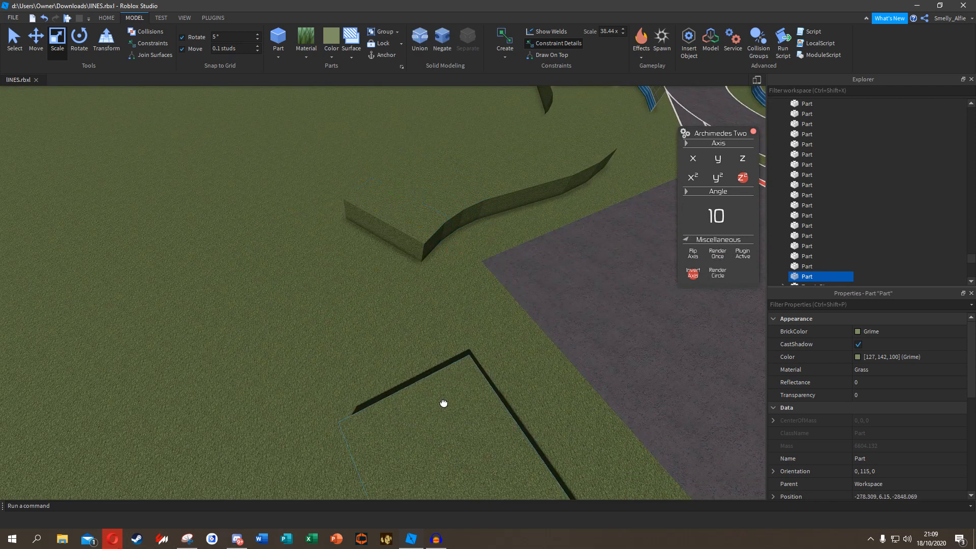
Lengthen the straight -180° grass segment, turn off Invert Axis, and render a shortened 10° segment from its end.
drag(396, 372, 374, 348)
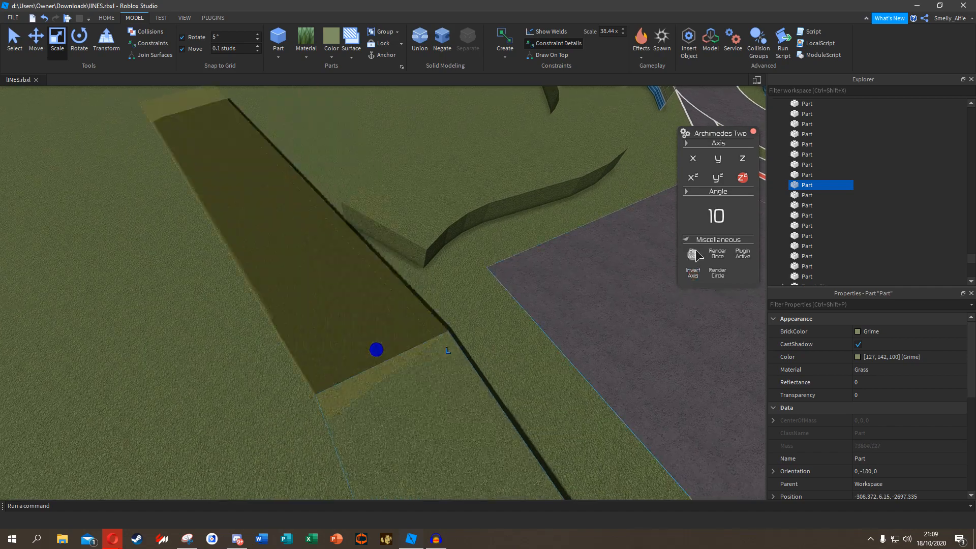
click(718, 257)
right_drag(382, 265, 354, 210)
drag(448, 186, 422, 363)
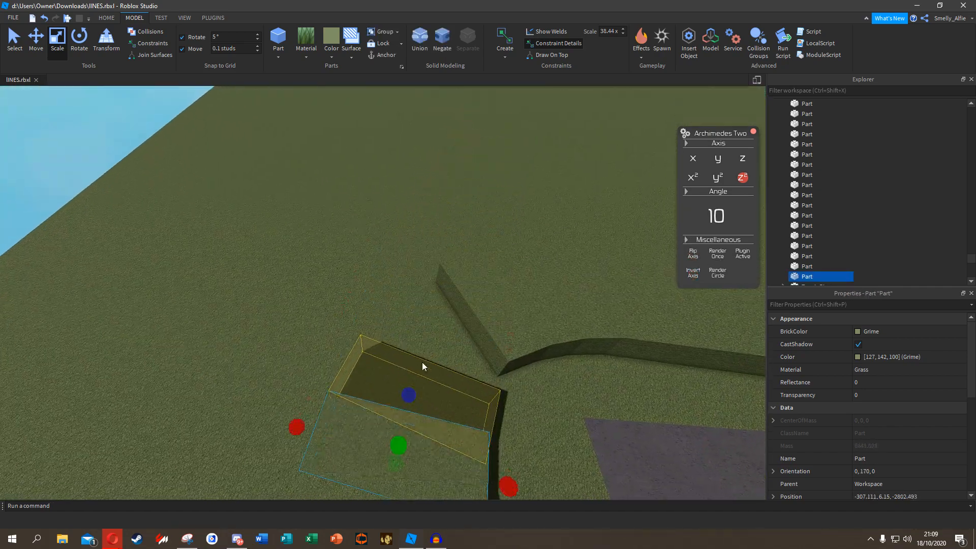
Render three more 10° segments to meet the opposite grass bank and resize the end segment where they join.
click(715, 255)
key(d)
click(716, 254)
key(d)
click(716, 255)
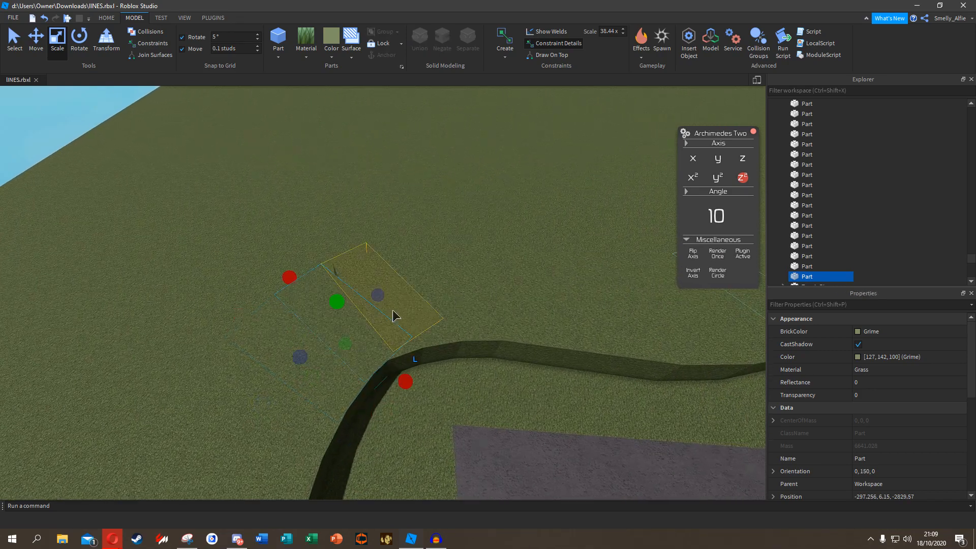
key(w)
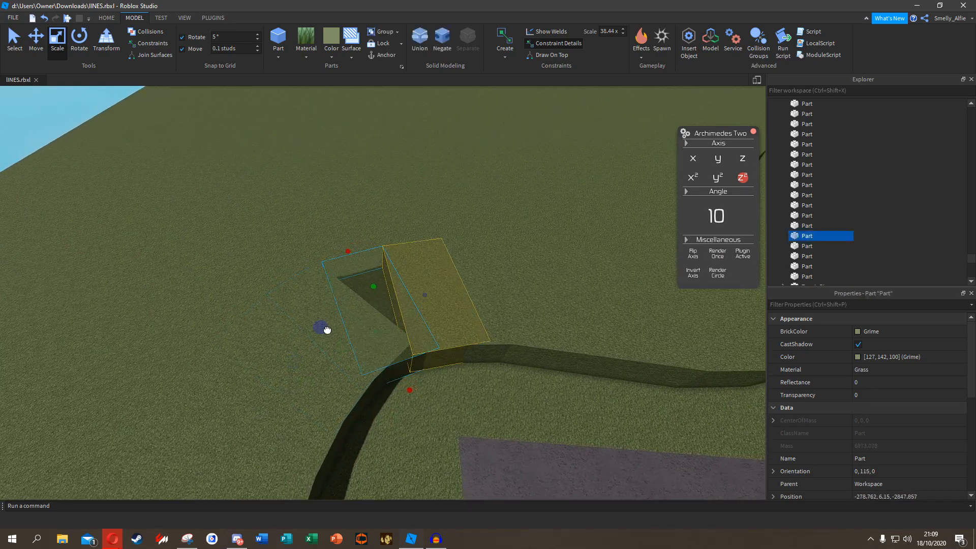
right_drag(318, 331, 270, 116)
Look over the circuit and the surrounding grass bank from several angles.
click(307, 270)
scroll(307, 271, down, 10)
right_drag(307, 270, 390, 305)
scroll(533, 442, up, 5)
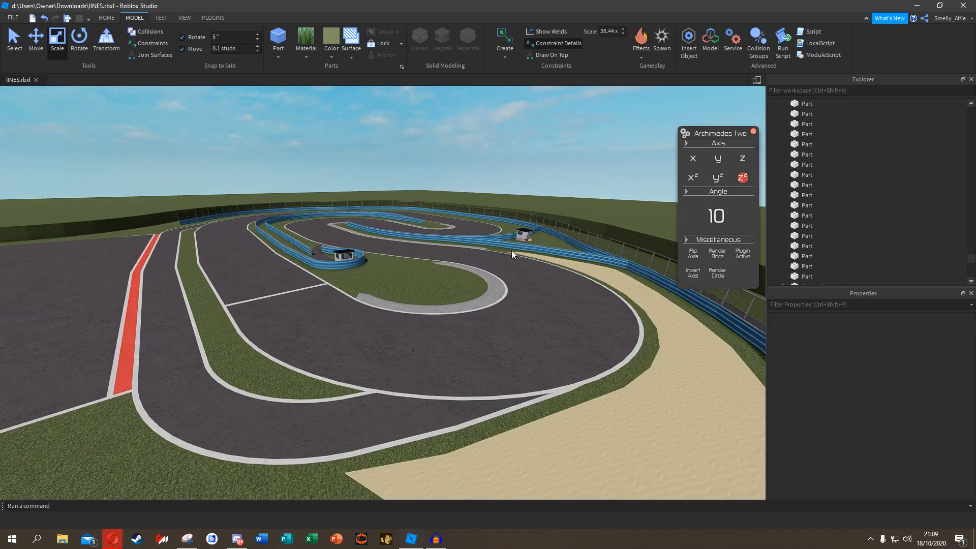
right_drag(260, 257, 262, 257)
scroll(274, 193, down, 5)
Multi-select the grass bank segments around the paved area.
drag(249, 180, 307, 266)
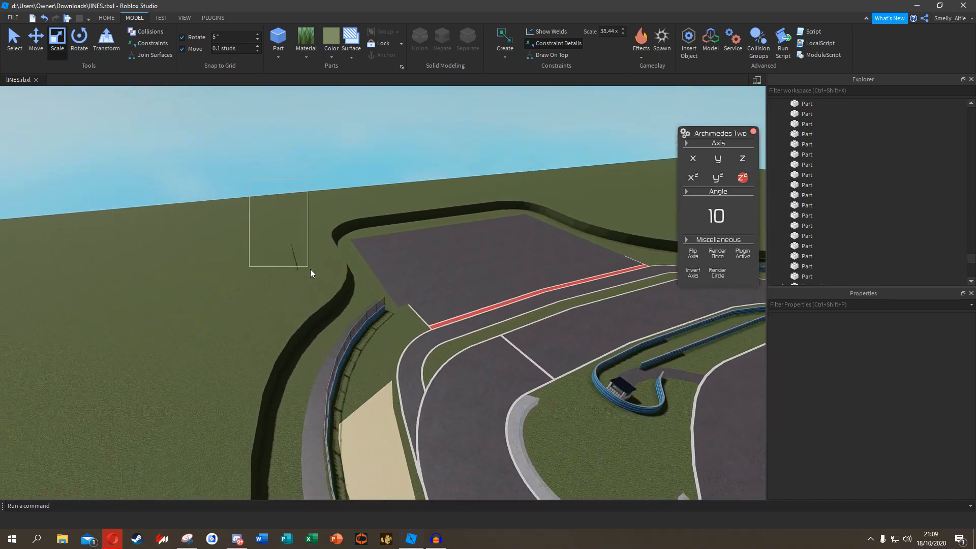
scroll(447, 234, up, 3)
right_drag(447, 234, 450, 234)
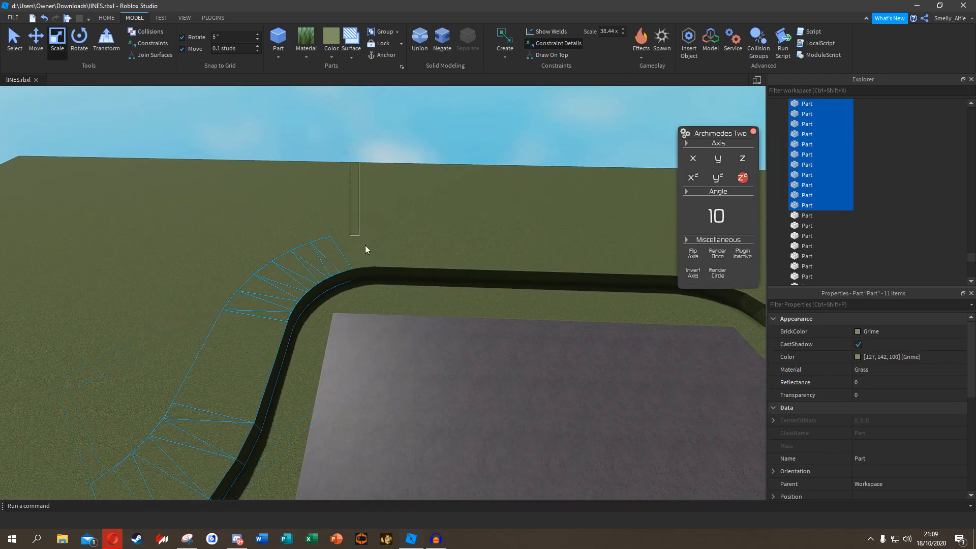
ctrl+click(349, 240)
right_drag(348, 240, 268, 285)
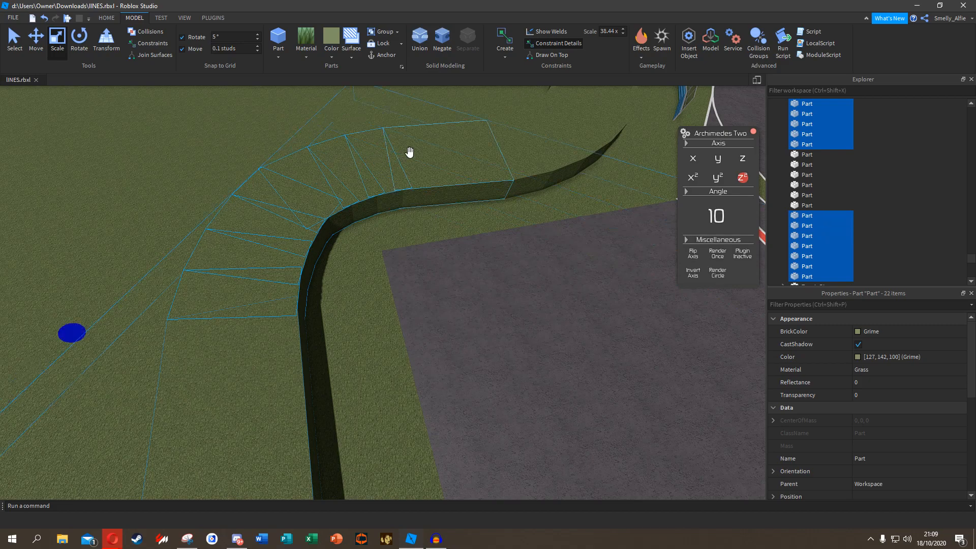
right_drag(409, 151, 427, 189)
ctrl+click(448, 126)
right_drag(449, 126, 418, 121)
ctrl+click(424, 146)
Add the grass bank segments behind the fence along the straight and the far bends to the selection.
key(w)
ctrl+click(220, 298)
ctrl+click(217, 232)
right_drag(217, 232, 217, 232)
key(w)
ctrl+click(214, 185)
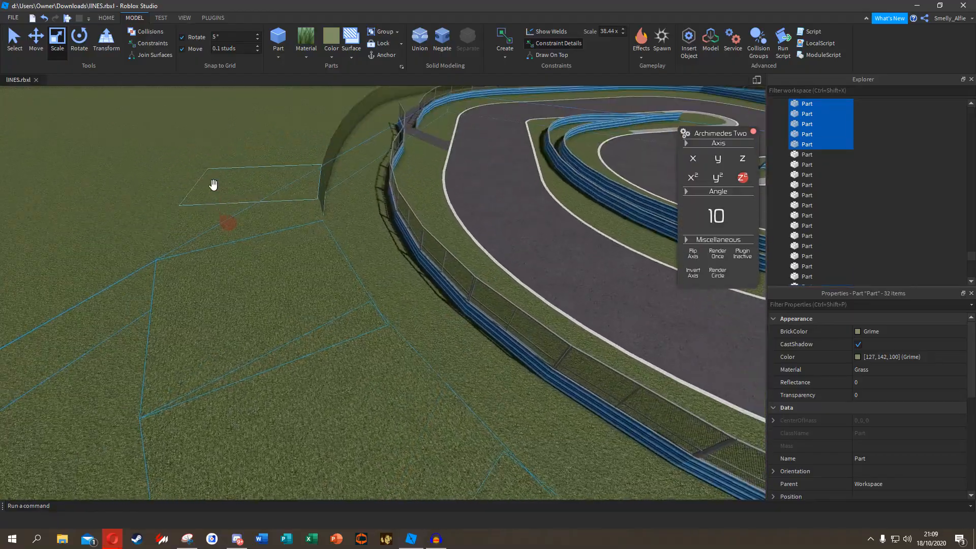
ctrl+click(275, 179)
ctrl+click(283, 158)
ctrl+click(292, 140)
ctrl+click(300, 129)
right_drag(300, 129, 301, 129)
key(w)
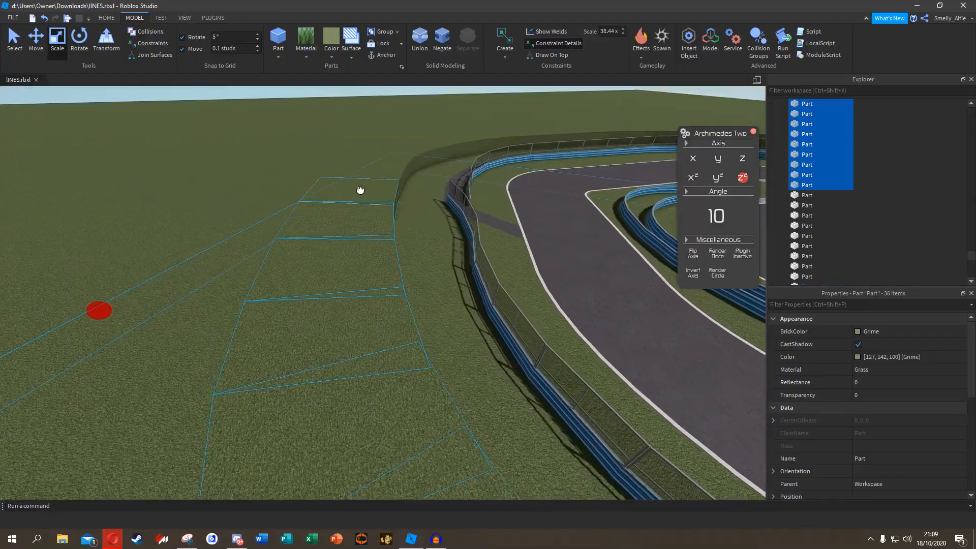
ctrl+click(361, 188)
ctrl+click(374, 166)
ctrl+click(381, 157)
ctrl+click(387, 161)
key(w)
right_drag(407, 174, 407, 174)
ctrl+click(332, 243)
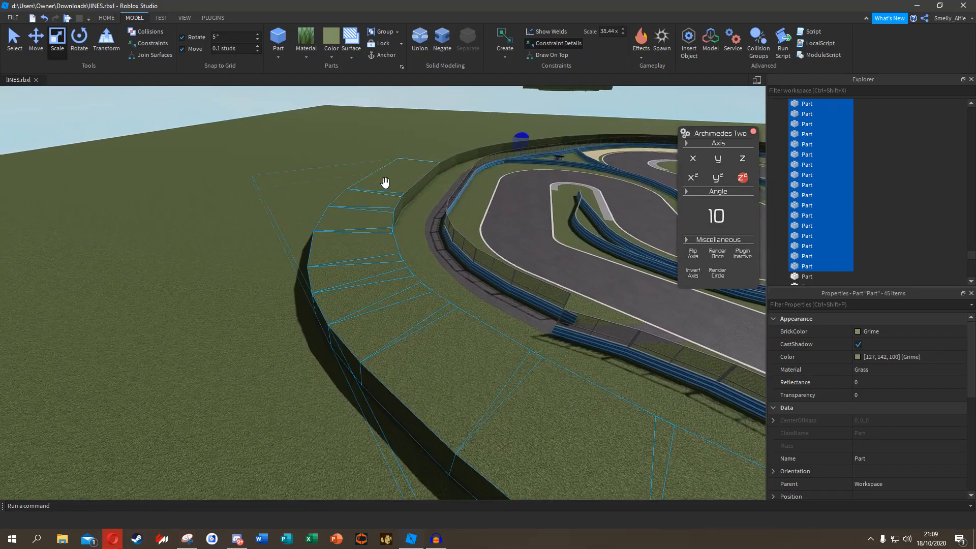
ctrl+click(465, 153)
Add the remaining grass bank segments past the sand trap to the selection, completing the loop around the circuit.
key(w)
right_drag(490, 142, 490, 142)
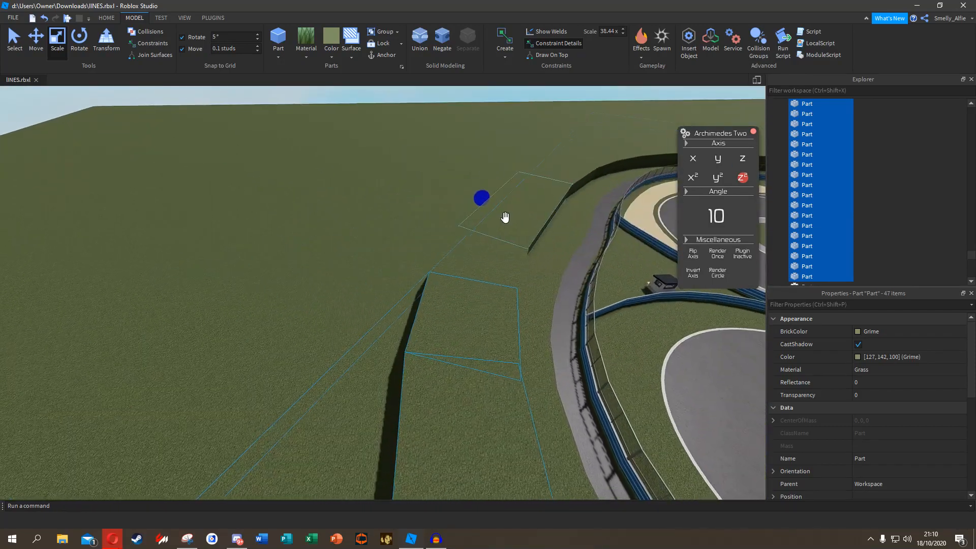
ctrl+click(508, 229)
right_drag(505, 222, 505, 222)
key(w)
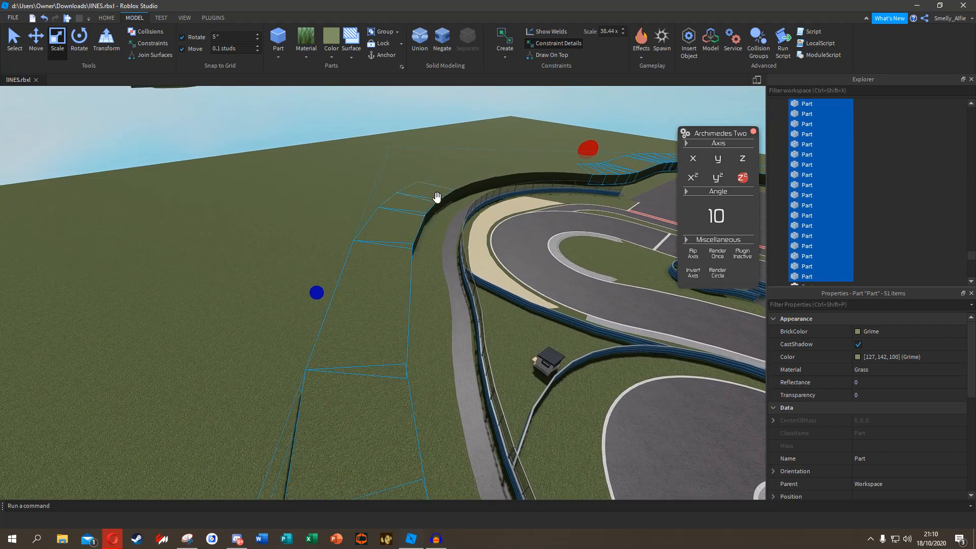
right_drag(463, 202, 463, 201)
key(w)
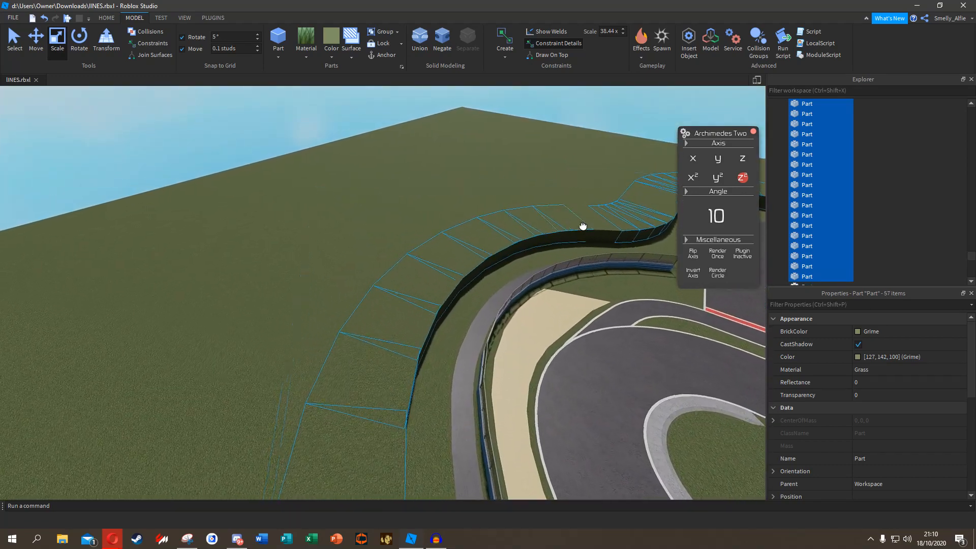
Activate Archimedes on the selected grass bank segments and set the rotation axis to X.
right_drag(602, 233, 371, 313)
key(s)
right_drag(371, 313, 374, 284)
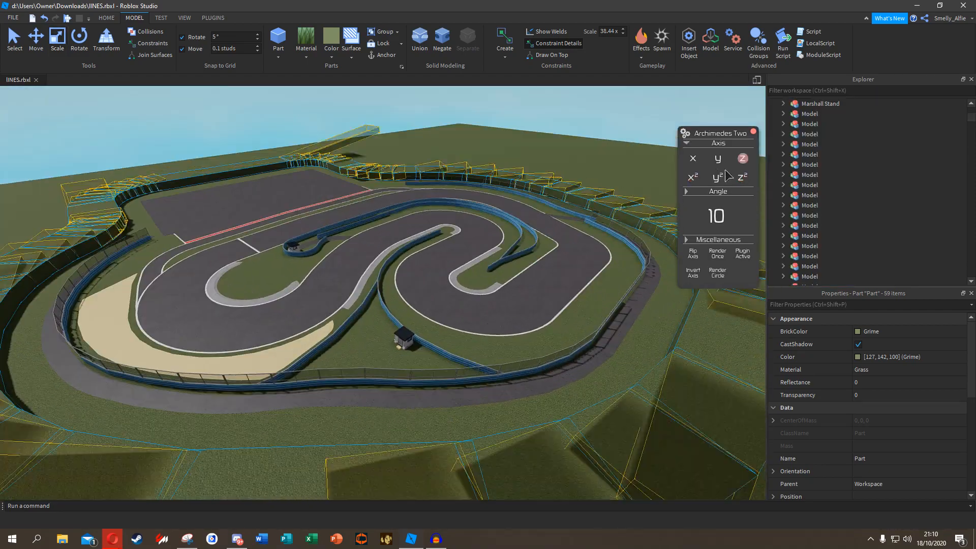
key(s)
mouse_move(554, 244)
right_down()
mouse_move(556, 299)
mouse_move(558, 235)
mouse_move(551, 240)
right_up()
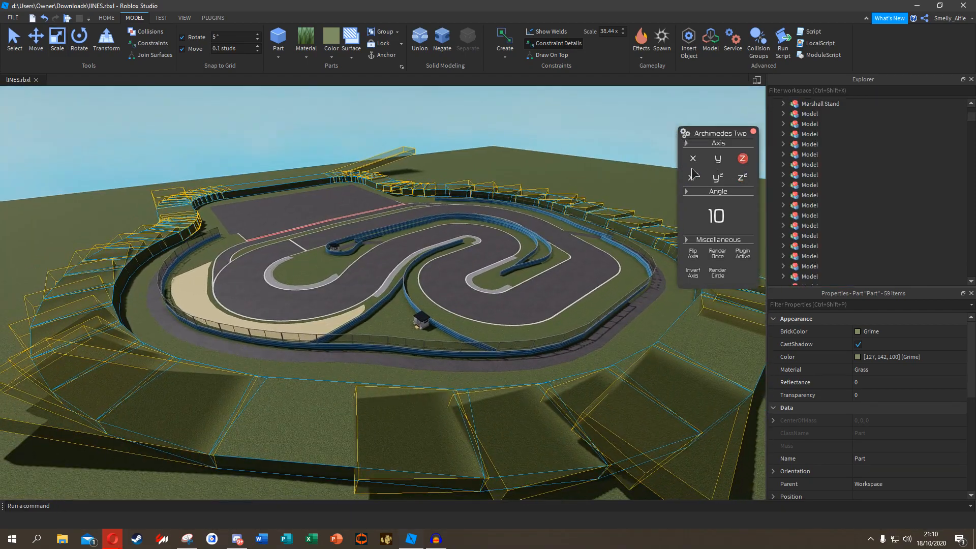
click(718, 177)
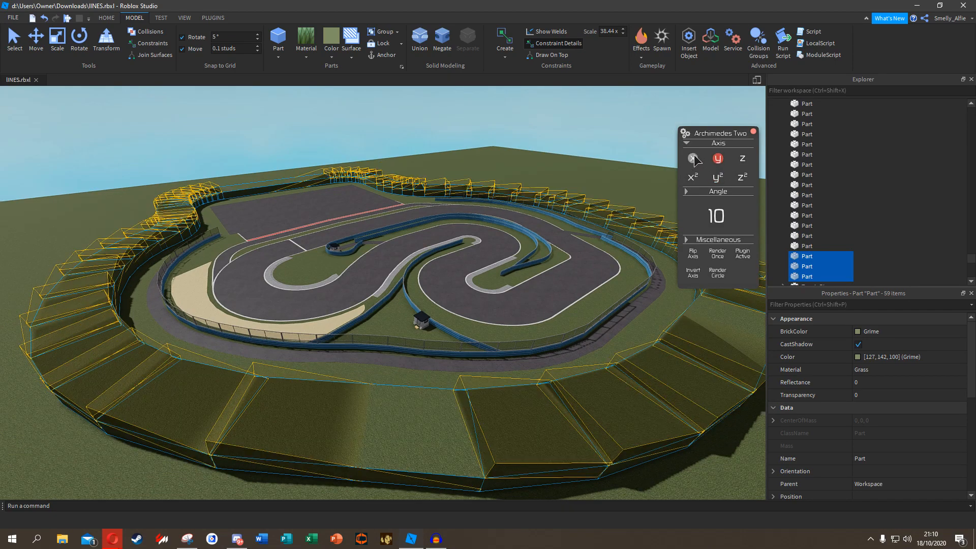
click(693, 159)
Invert the Archimedes axis so the new segments are generated on the inner side of the bank.
key(w)
right_drag(517, 258, 518, 258)
right_drag(414, 263, 412, 259)
key(w)
key(q)
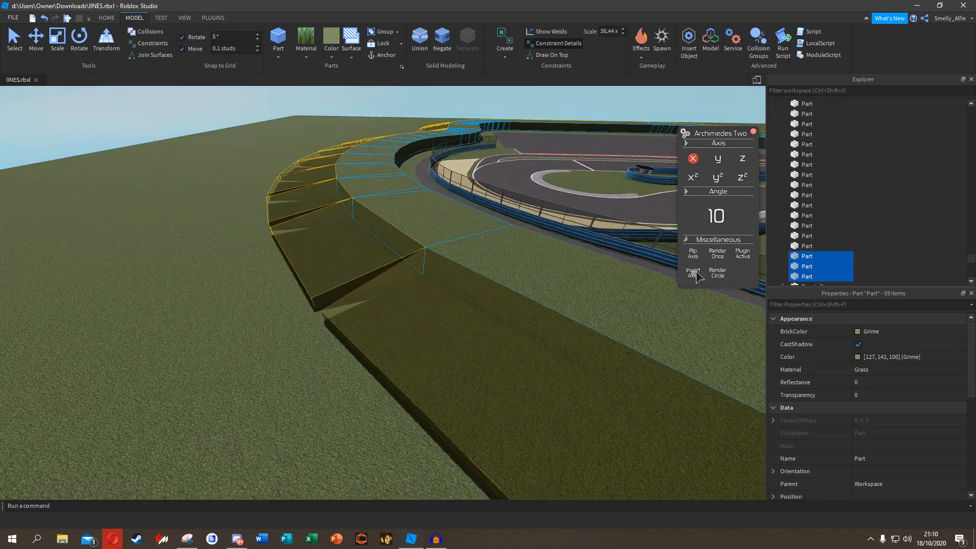
key(w)
click(695, 268)
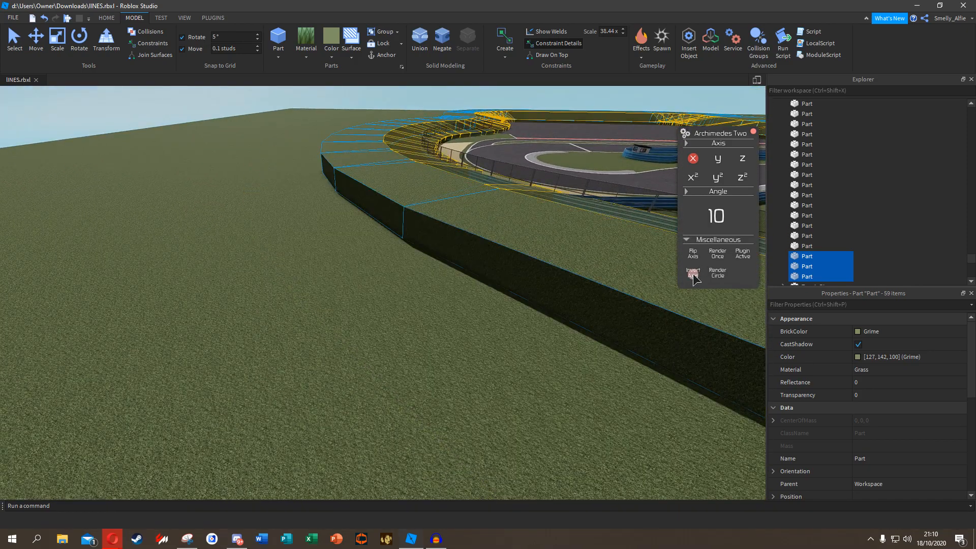
Set the Archimedes angle to 40 and render the sloped segments once around the circuit.
key(e)
key(w)
right_drag(524, 280, 607, 236)
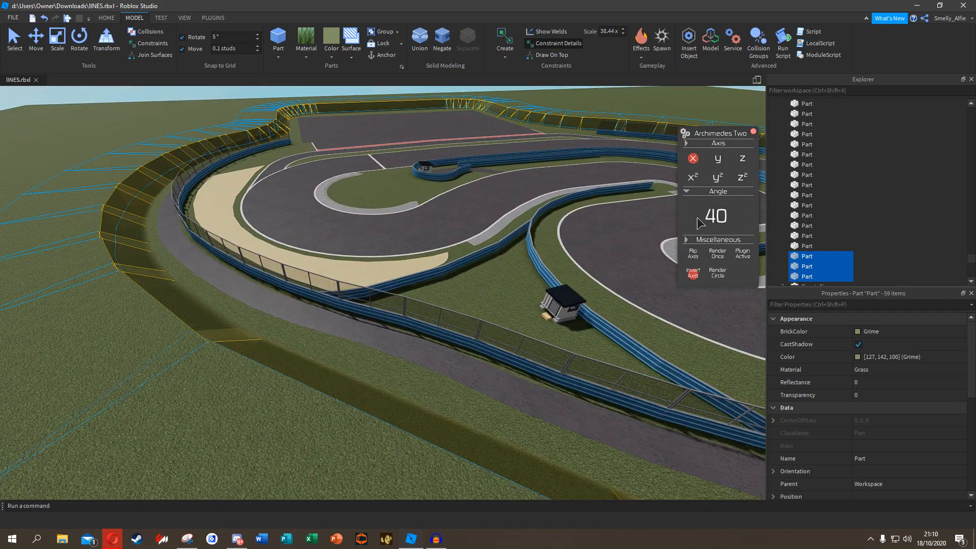
key(w)
right_drag(397, 189, 704, 254)
key(w)
key(s)
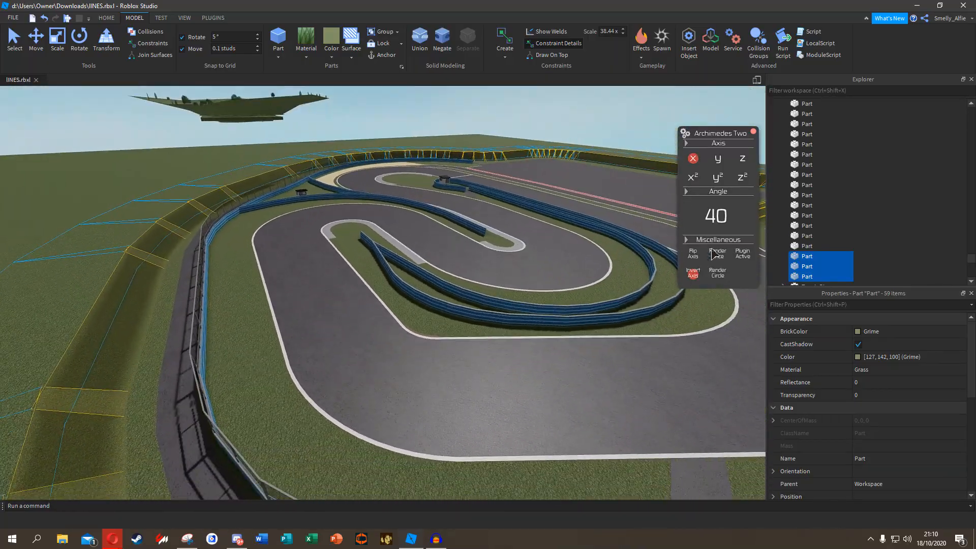
Undo the last Archimedes operation and inspect the grass bank behind the fence.
right_drag(449, 248, 433, 249)
key(ctrl+z)
key(w)
right_drag(463, 158, 444, 166)
key(w)
key(w)
key(w)
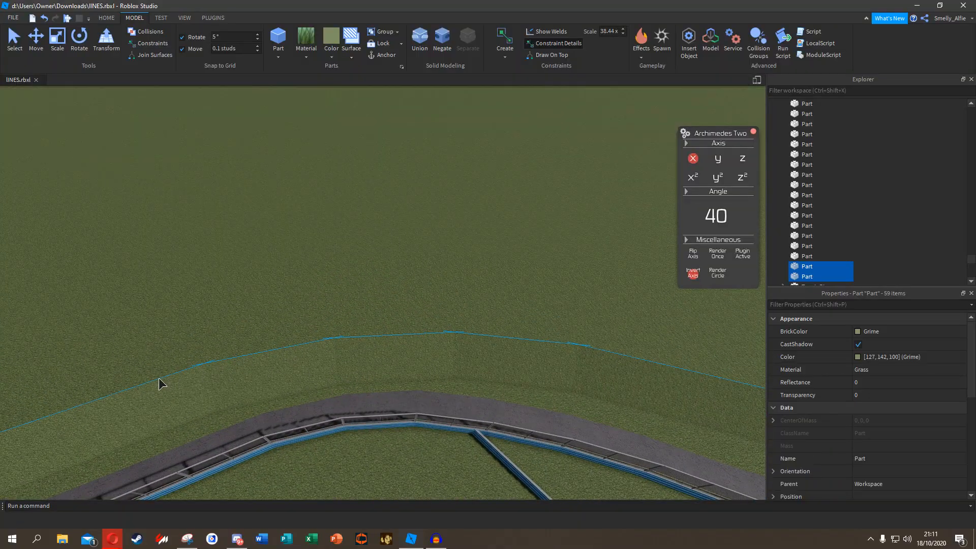
Deselect the bank segments and fill a gap in the slope using GapFill with Normal direction and BestGuess thickness.
key(w)
right_drag(206, 292, 426, 221)
key(w)
right_drag(335, 188, 340, 135)
click(383, 172)
key(w)
click(214, 18)
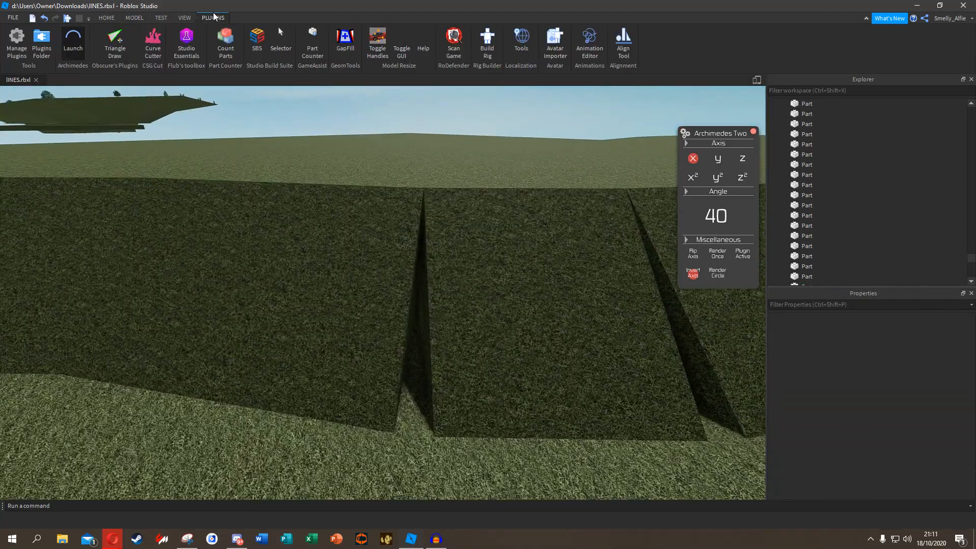
click(346, 45)
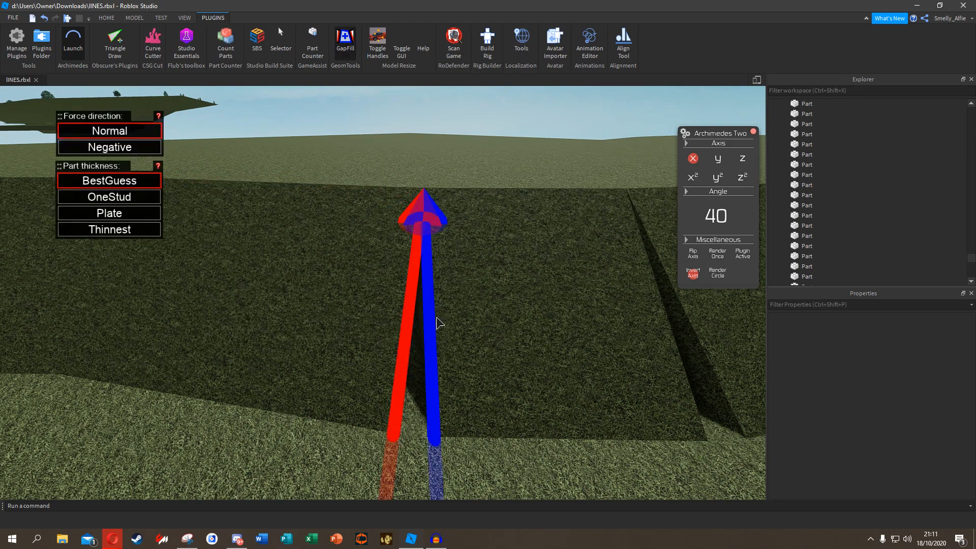
click(437, 323)
key(d)
click(399, 340)
Fill the next wedge-shaped gaps between neighbouring sloped segments along the bank with GapFill.
click(505, 325)
key(d)
right_drag(505, 326, 504, 326)
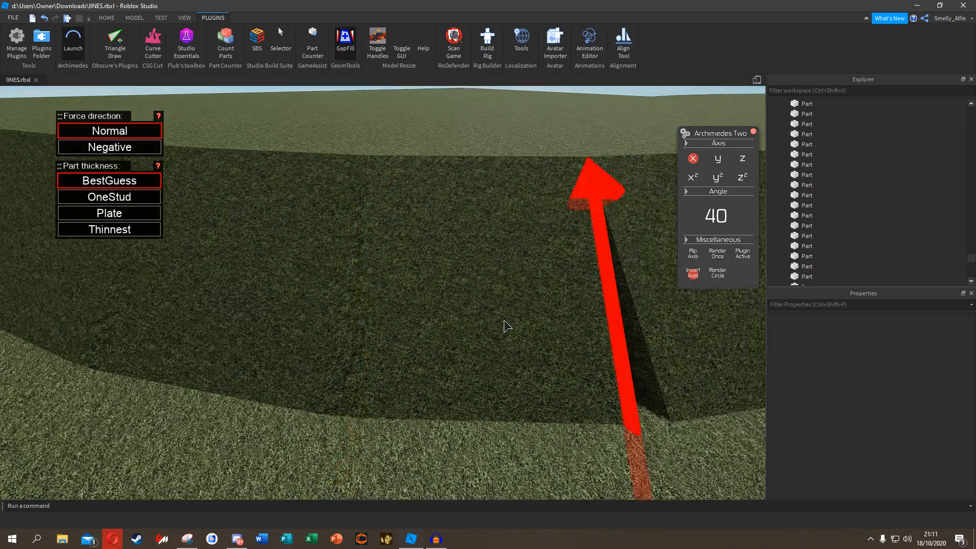
click(484, 324)
click(554, 312)
key(d)
key(d)
right_drag(559, 301, 586, 273)
click(516, 290)
key(s)
key(w)
Continue filling the gaps between sloped segments farther around the bend beside the tarmac path.
click(348, 321)
click(396, 326)
key(d)
click(428, 339)
key(d)
click(453, 340)
click(440, 331)
click(525, 326)
key(d)
click(492, 326)
click(520, 308)
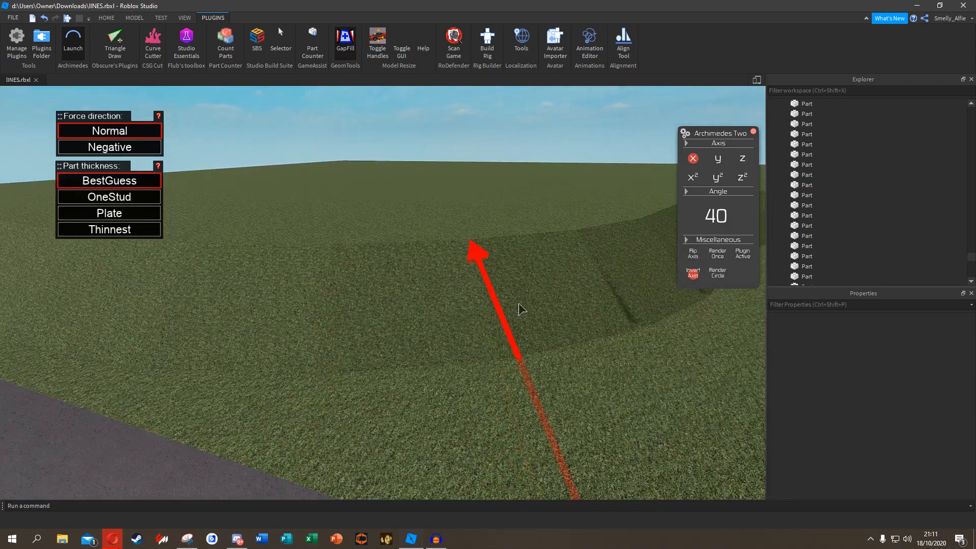
Fill the remaining gaps in the sloped grass bank around the circuit and exit GapFill.
key(d)
click(476, 348)
click(486, 343)
key(w)
key(d)
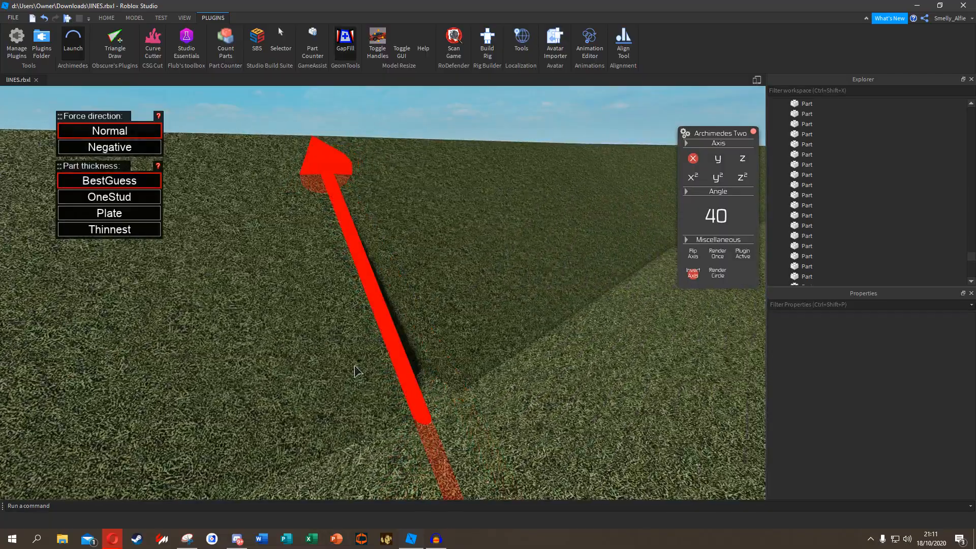
key(w)
right_drag(456, 330, 519, 199)
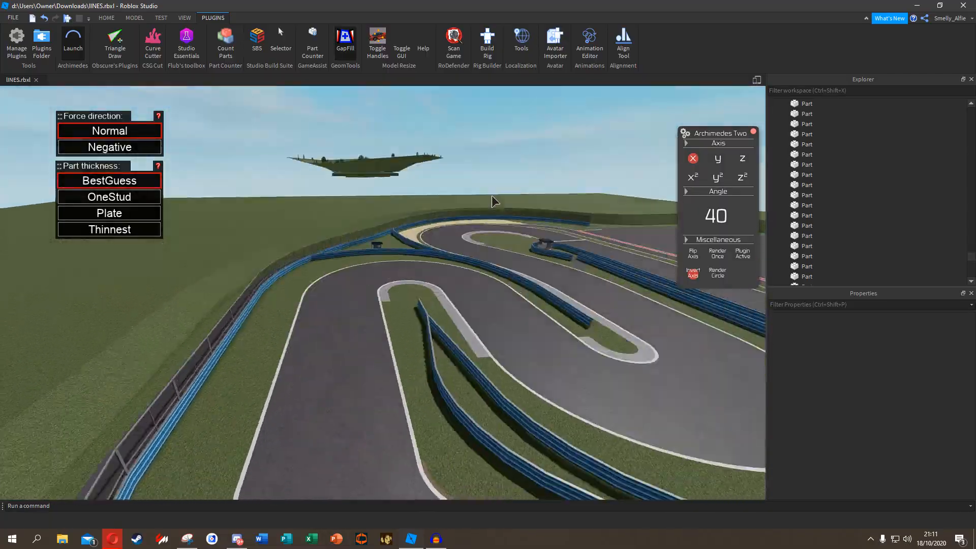
key(w)
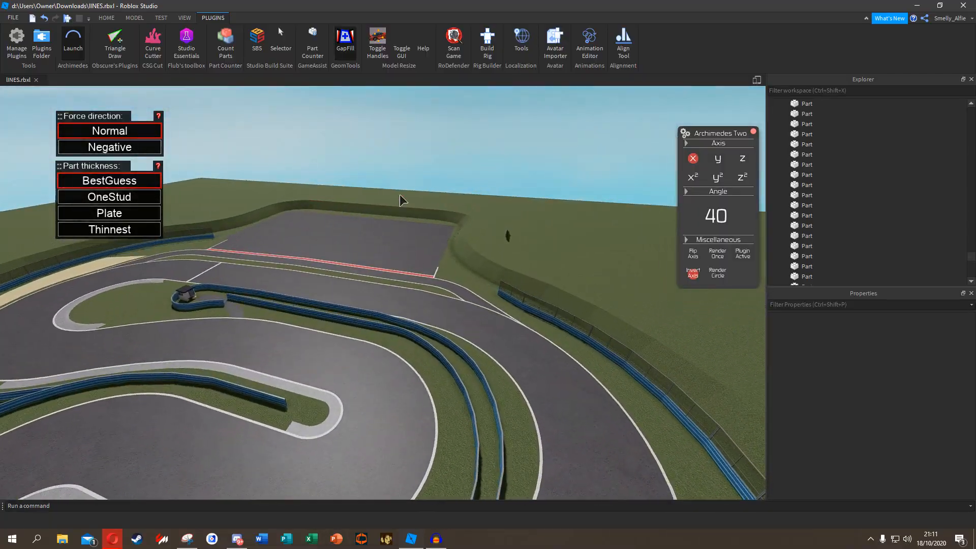
click(353, 49)
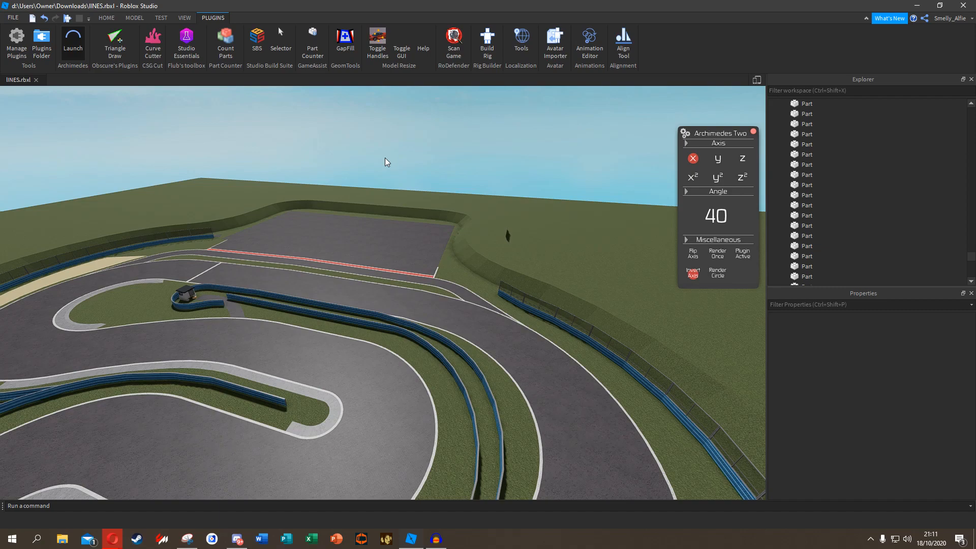
Look over the sloped grass bank around the paved area, the fence and the bends.
right_drag(378, 158, 359, 153)
scroll(356, 134, up, 8)
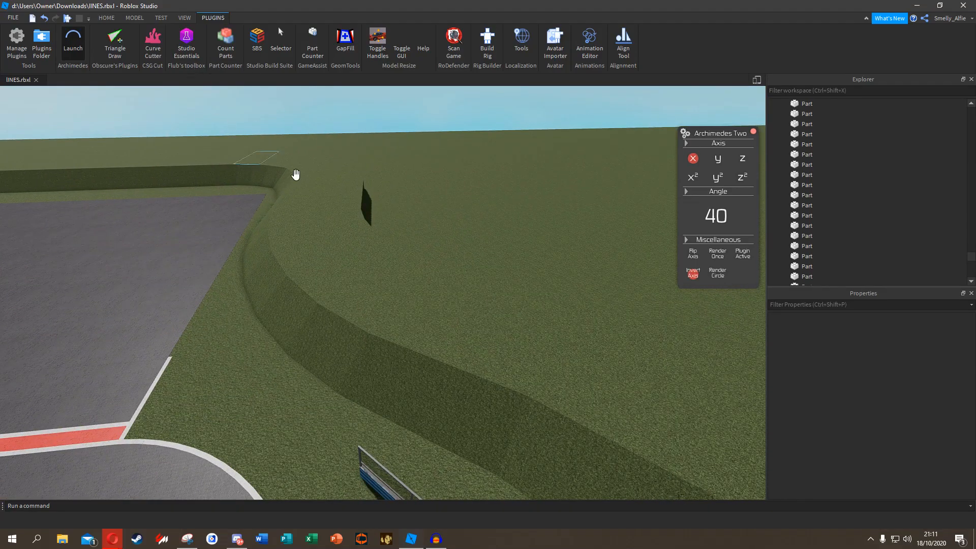
scroll(305, 183, down, 10)
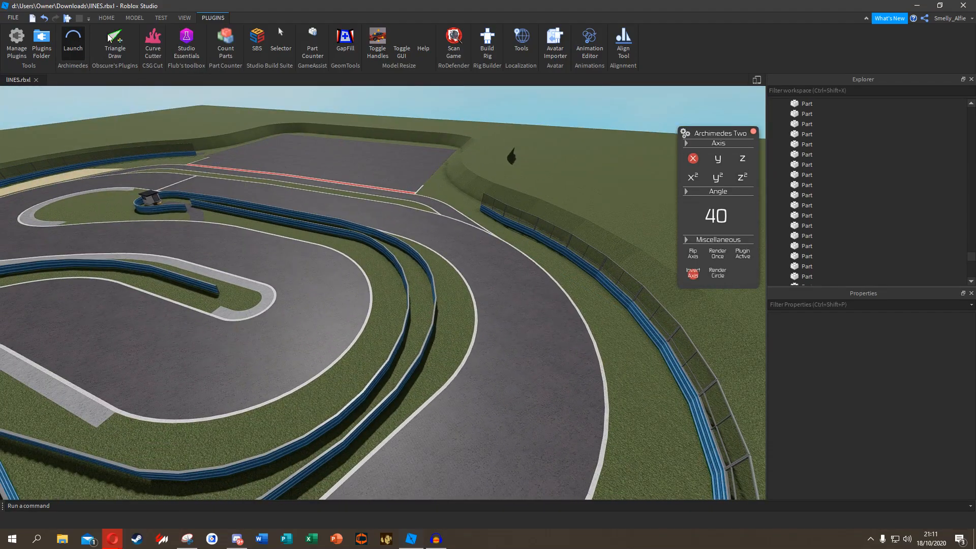
right_drag(346, 231, 352, 197)
scroll(670, 162, down, 3)
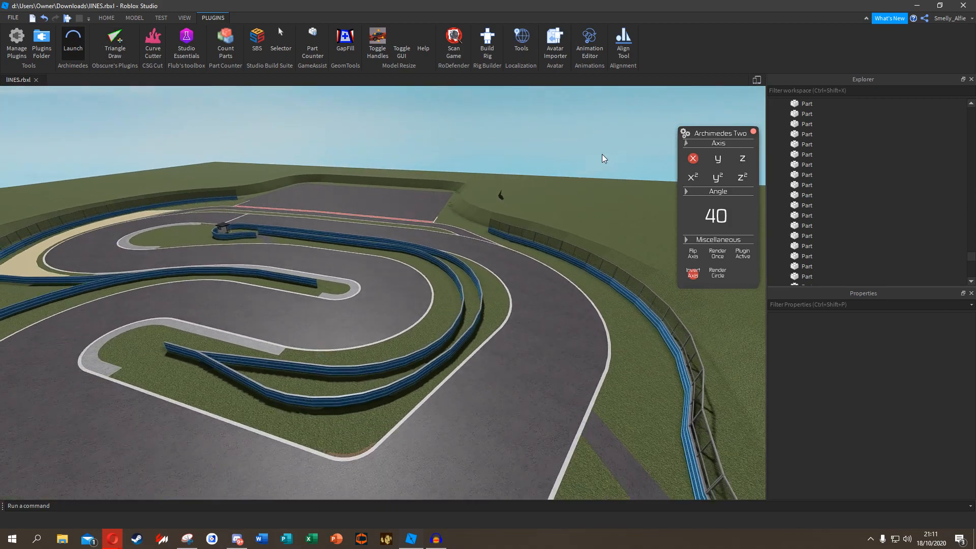
right_drag(134, 200, 91, 144)
right_drag(243, 136, 203, 130)
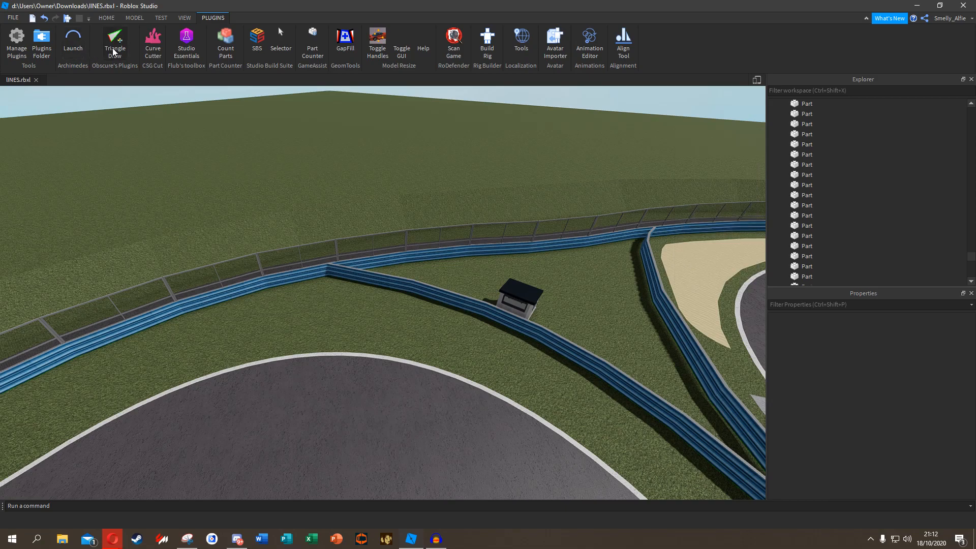
Try drawing a triangle on the open grass beyond the bank with Triangle Draw.
right_drag(382, 233, 369, 334)
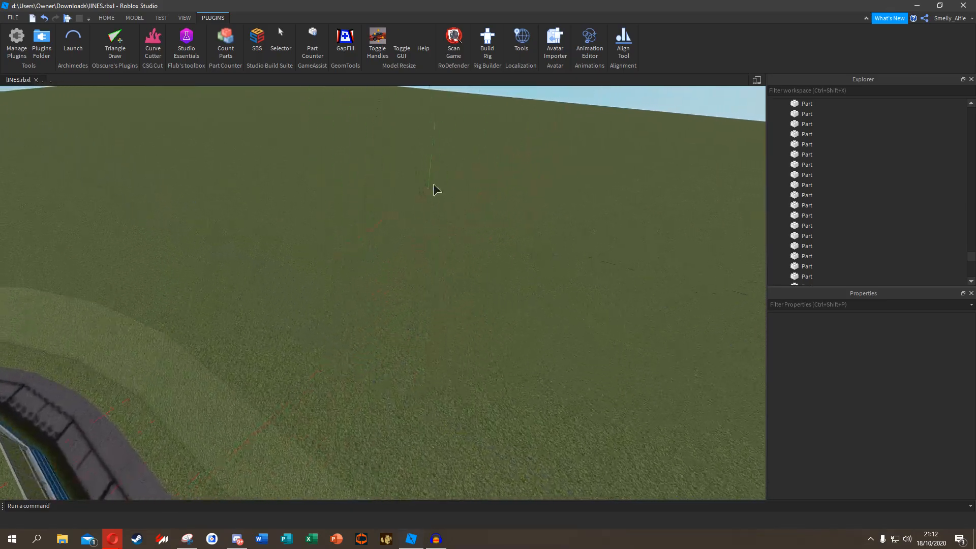
scroll(488, 218, up, 4)
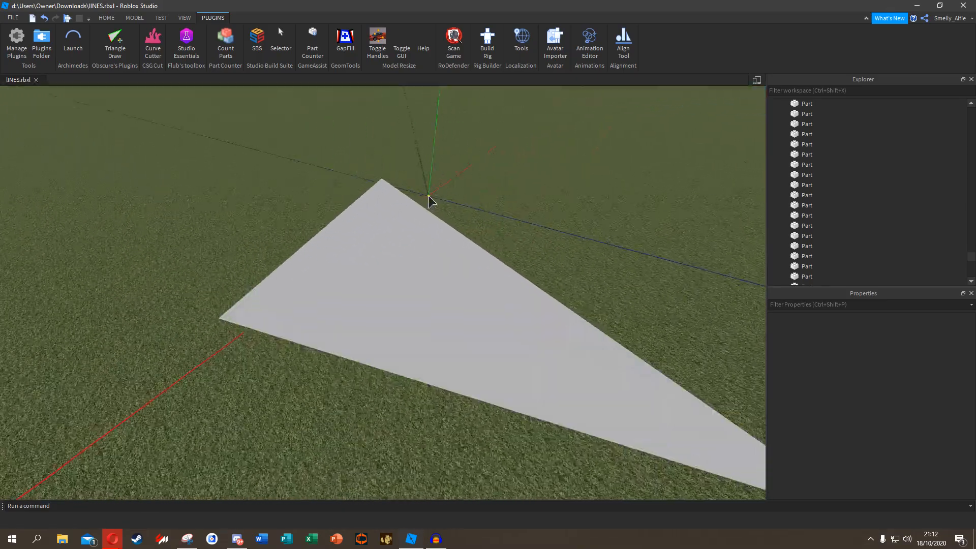
right_drag(349, 152, 374, 169)
key(e)
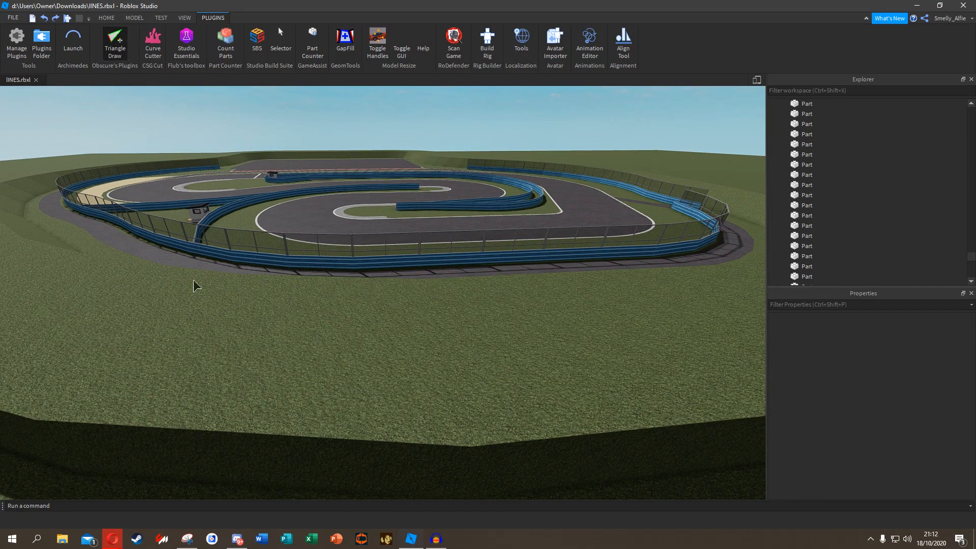
Examine the outer edge of the grass bank and the surrounding ground from several sides.
key(w)
right_drag(314, 354, 317, 355)
key(w)
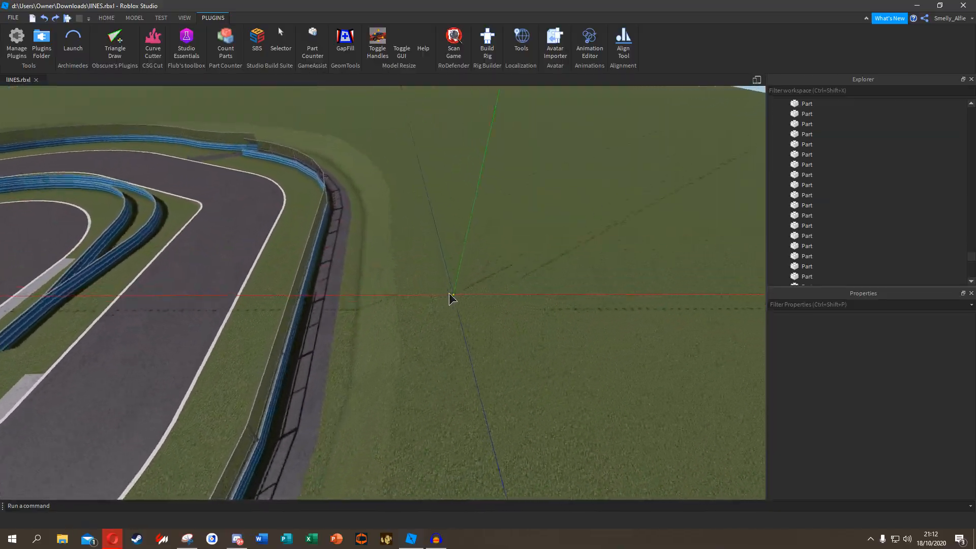
key(d)
right_drag(332, 193, 332, 192)
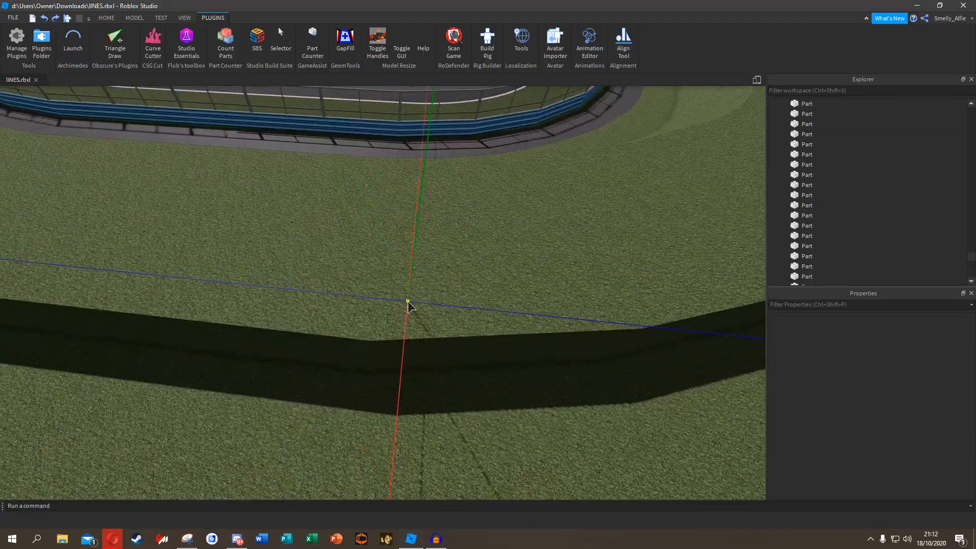
key(d)
right_drag(362, 285, 362, 285)
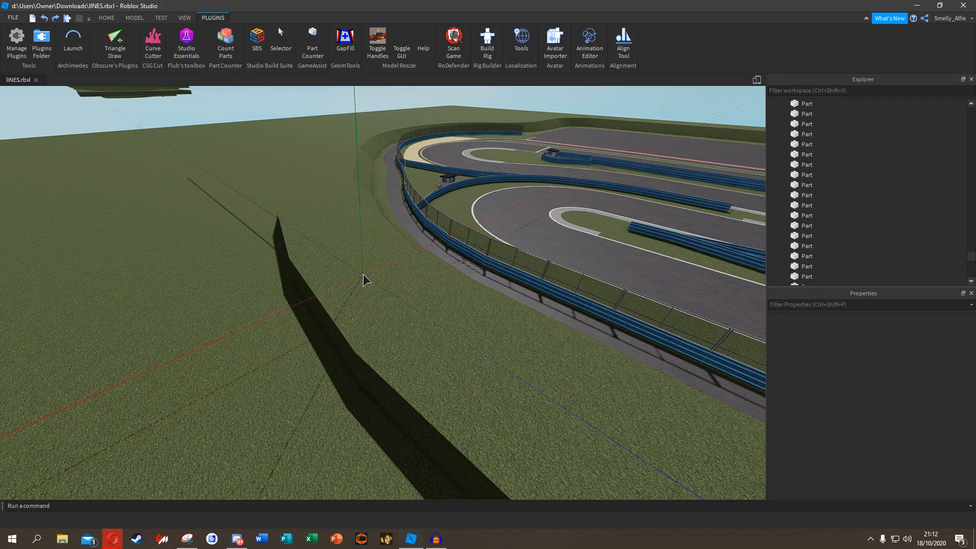
mouse_move(405, 283)
right_down()
mouse_move(411, 307)
mouse_move(410, 294)
right_up()
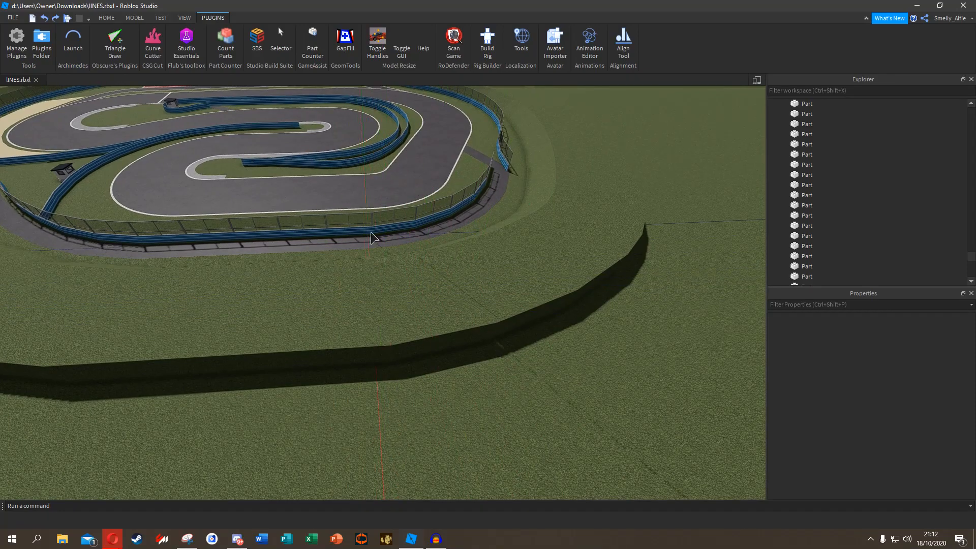
right_drag(396, 302, 394, 299)
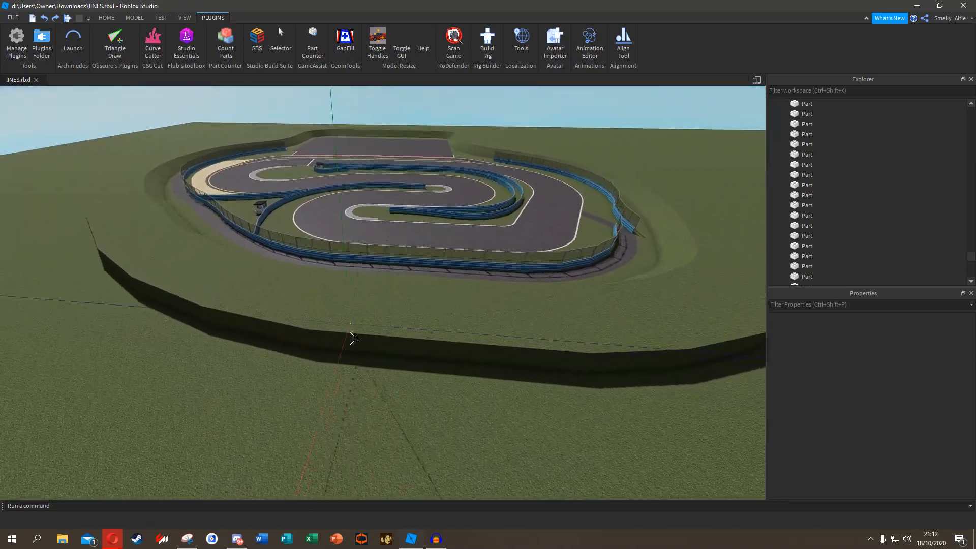
key(s)
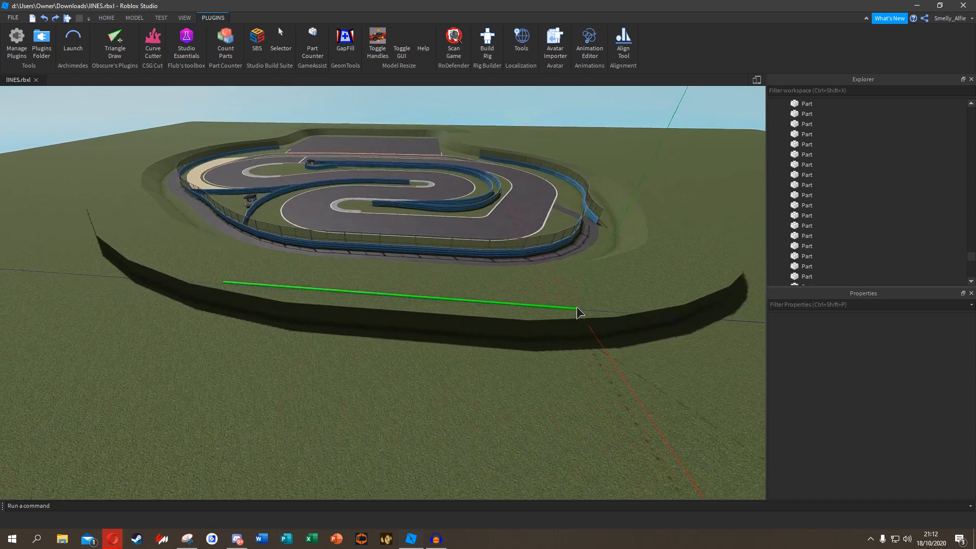
Draw a large triangle along the outer edge of the grass bank with Triangle Draw.
click(580, 298)
right_drag(486, 303, 447, 284)
click(486, 302)
right_drag(410, 181, 420, 195)
right_drag(424, 274, 424, 274)
right_drag(363, 209, 363, 210)
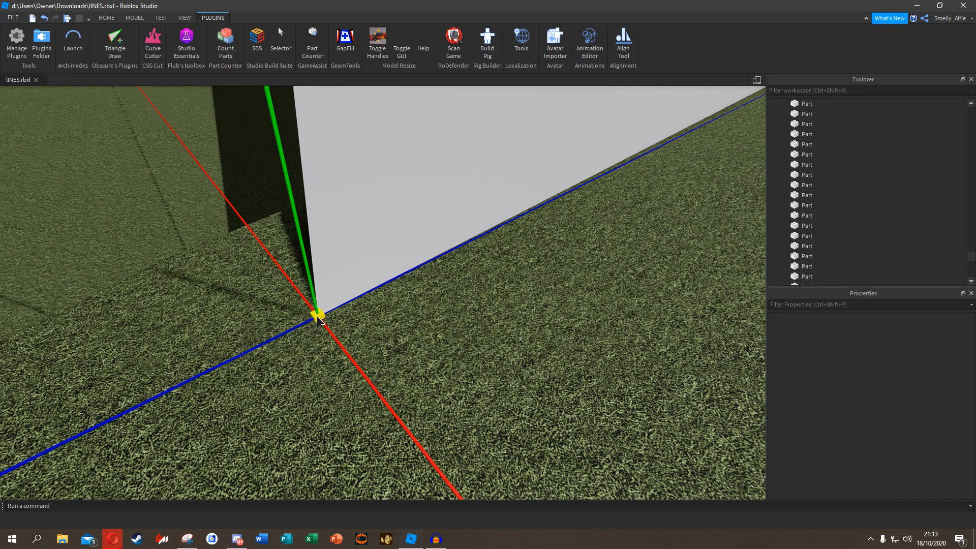
Add another terrain triangle starting from the ground corner of the existing triangle.
click(317, 315)
right_drag(318, 315, 392, 317)
click(391, 318)
key(w)
key(w)
right_drag(381, 245, 422, 203)
click(434, 264)
Extend the triangle terrain outside the bank by linking new corner points to the existing triangles' corners.
key(w)
right_drag(294, 215, 386, 267)
key(s)
click(306, 275)
key(a)
key(a)
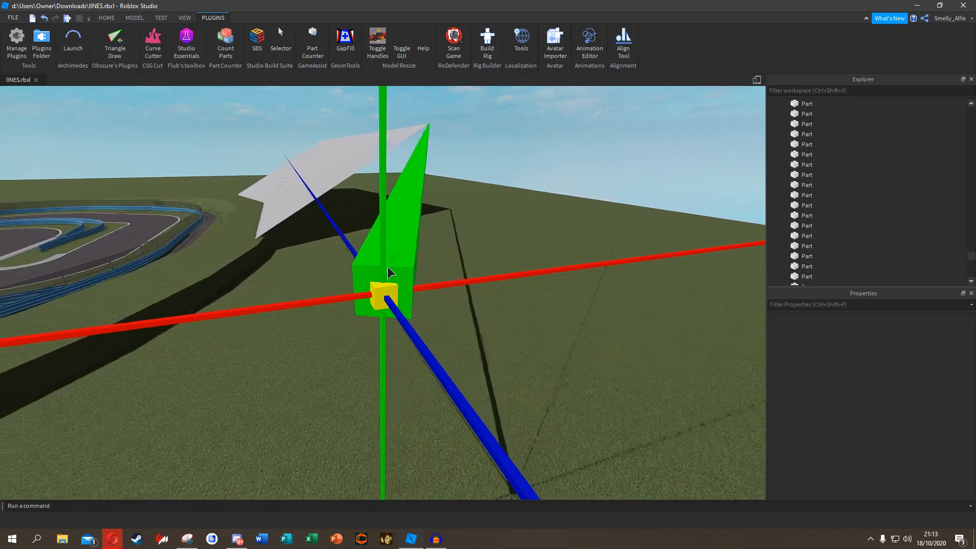
click(386, 266)
key(a)
key(w)
right_drag(287, 247, 304, 293)
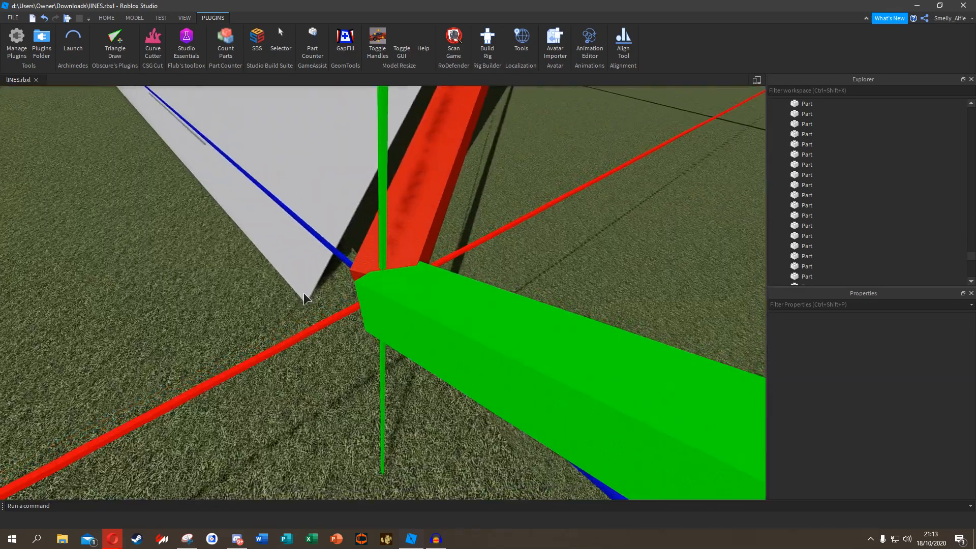
click(304, 295)
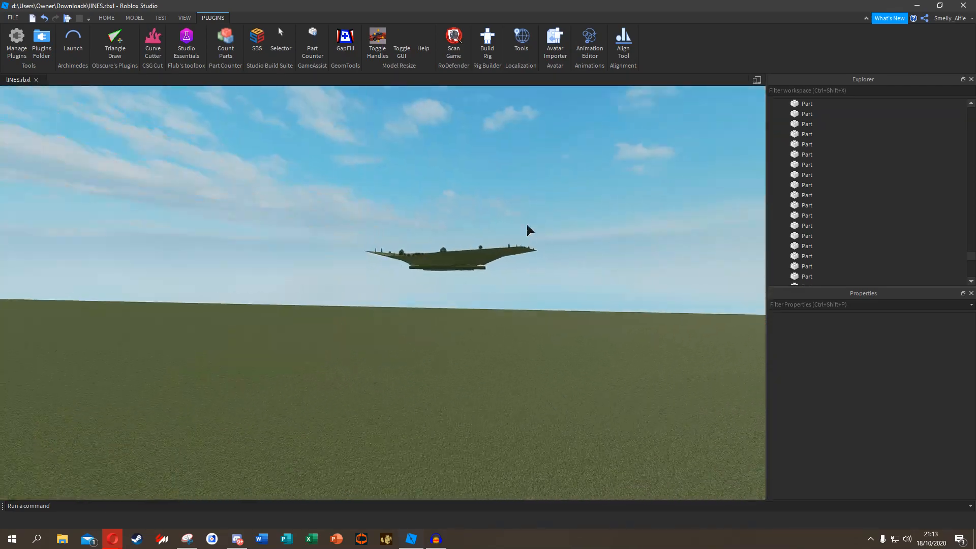
Look over the hills, trees and dirt path of the floating map as a terrain example.
key(w)
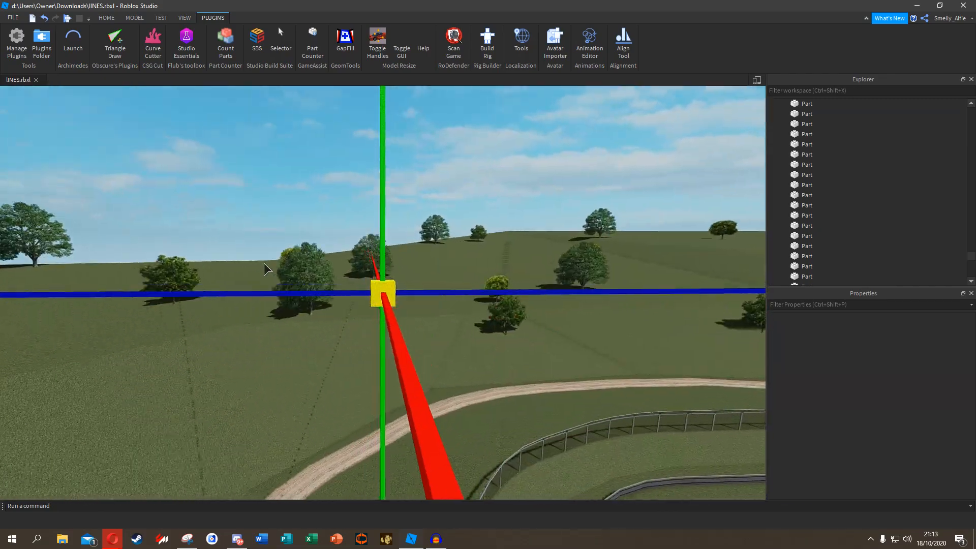
right_drag(261, 261, 270, 265)
key(w)
right_drag(361, 383, 361, 385)
scroll(526, 207, up, 12)
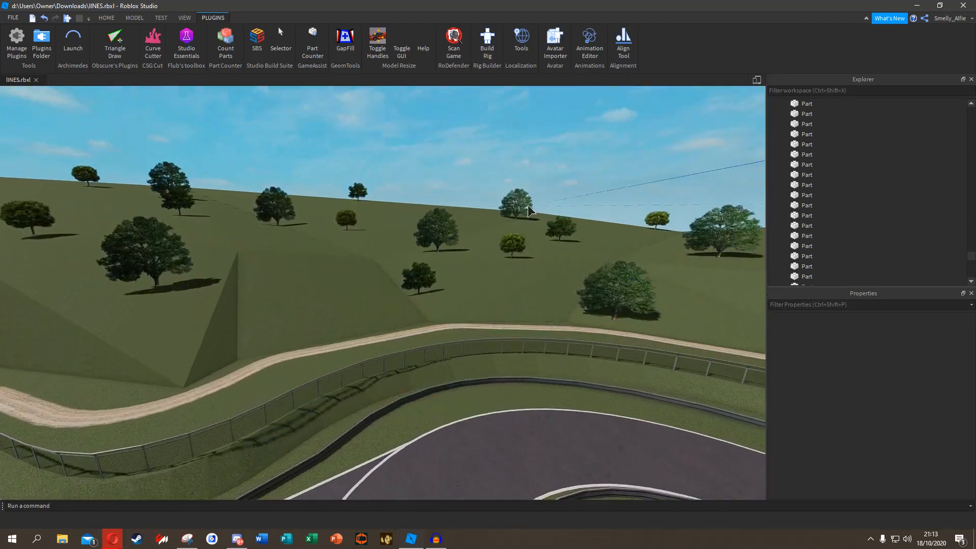
Add terrain triangles that link the outer corners of the existing hill to the outer edge of the grass bank.
scroll(490, 216, up, 10)
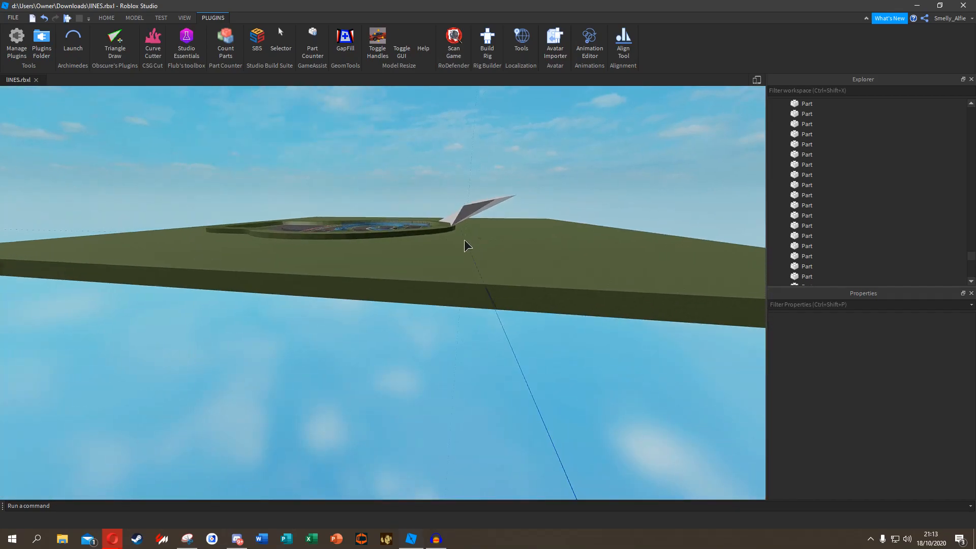
scroll(465, 239, up, 10)
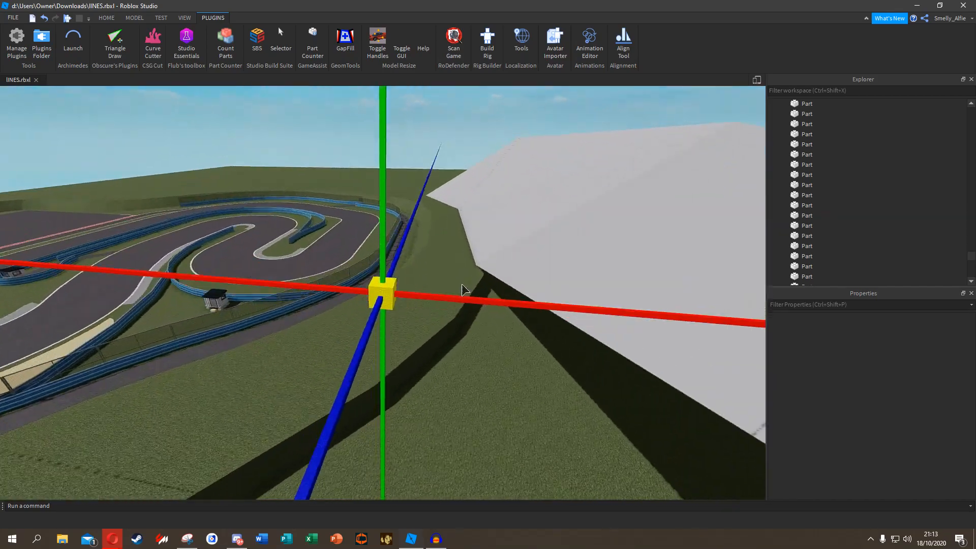
click(476, 239)
right_drag(476, 239, 420, 223)
click(465, 227)
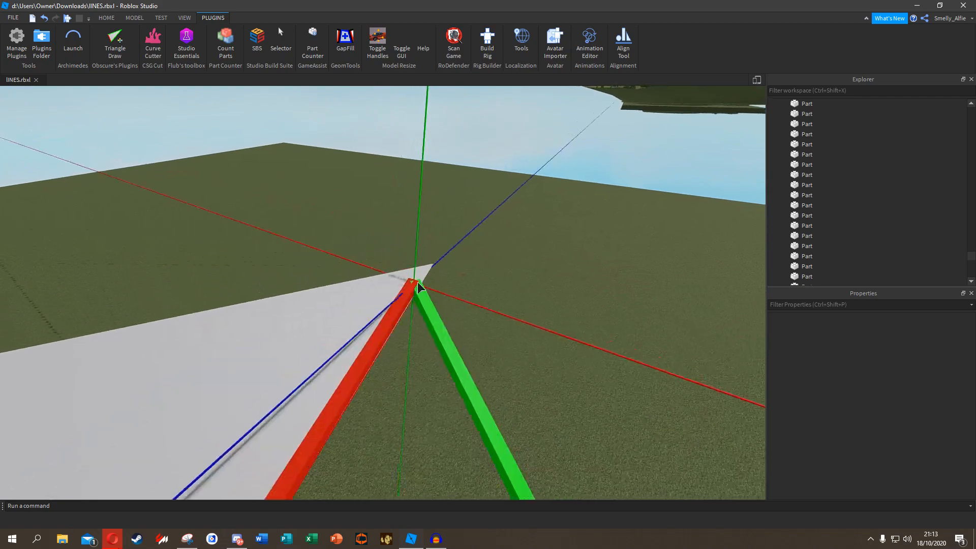
click(428, 267)
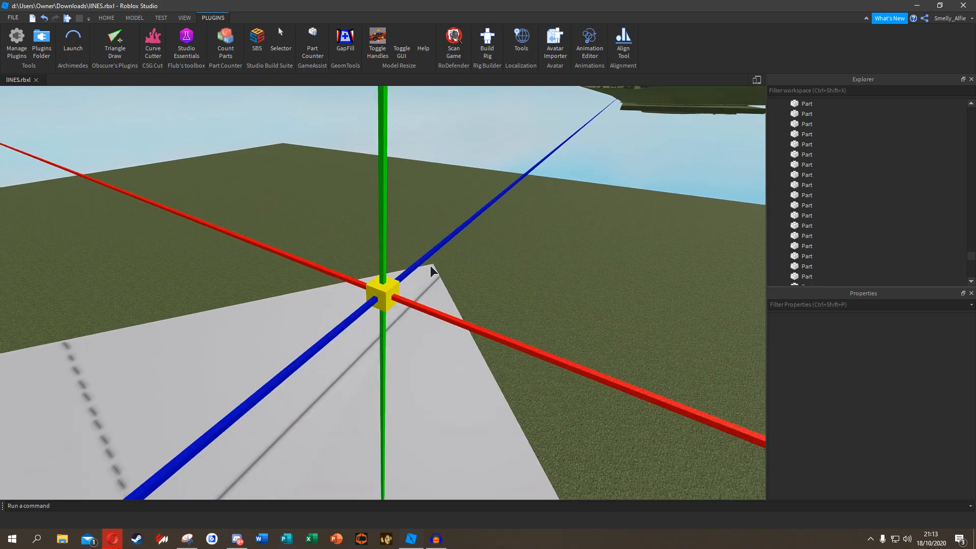
right_drag(426, 266, 427, 266)
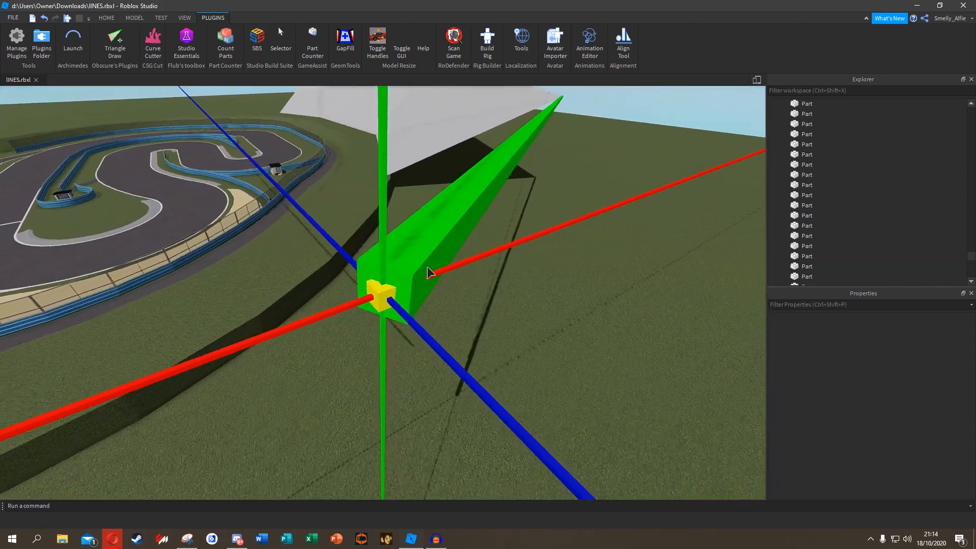
click(354, 295)
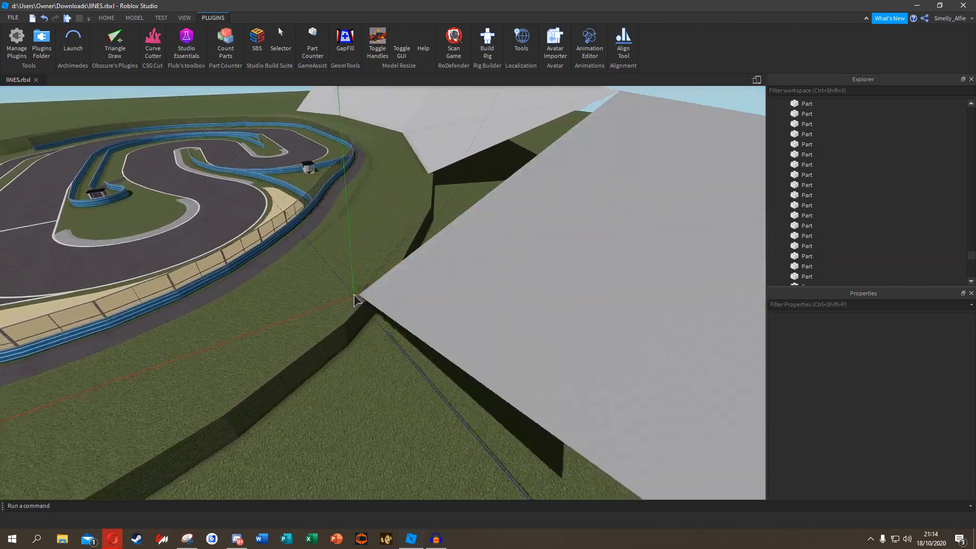
Draw a triangle joining the new triangle's bank corner, the existing hill's bank corner and their raised outer corner.
scroll(354, 295, up, 5)
scroll(470, 322, down, 3)
click(509, 316)
right_drag(509, 316, 508, 277)
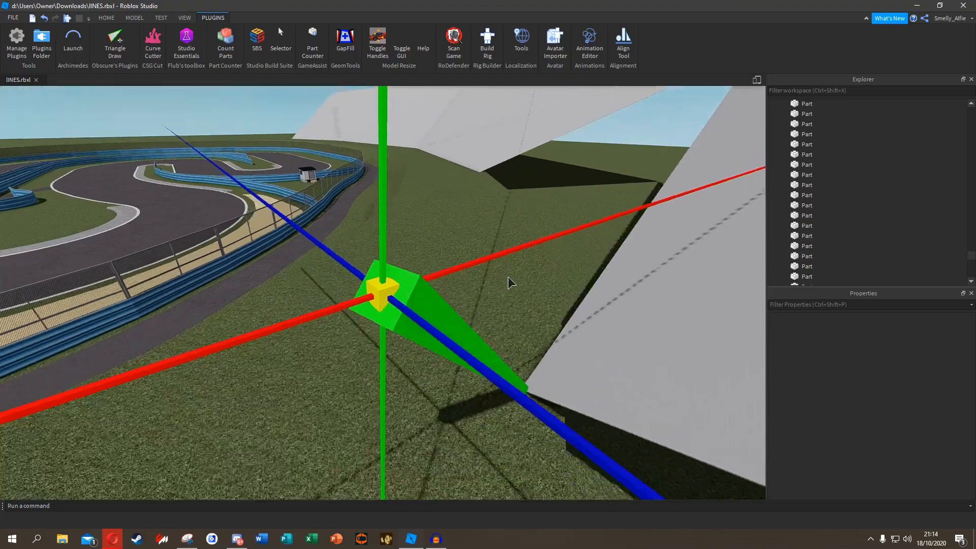
scroll(459, 192, up, 4)
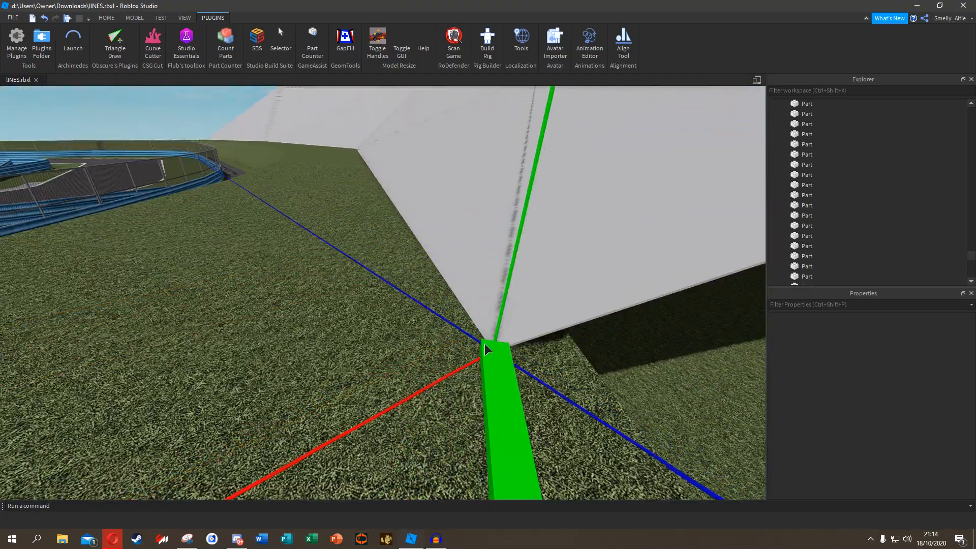
click(483, 343)
right_drag(484, 343, 284, 229)
scroll(310, 311, up, 2)
scroll(298, 325, down, 3)
right_drag(298, 324, 290, 331)
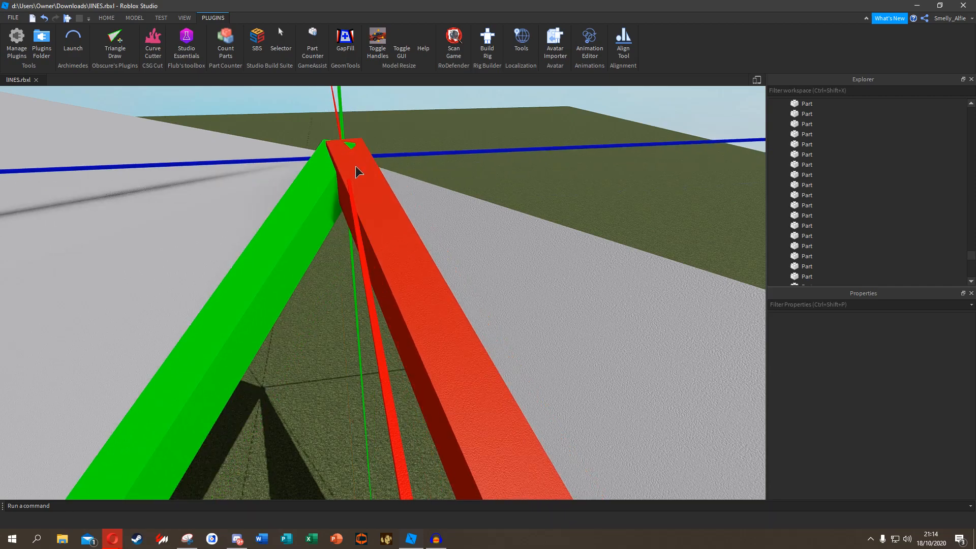
click(356, 166)
right_drag(356, 166, 339, 171)
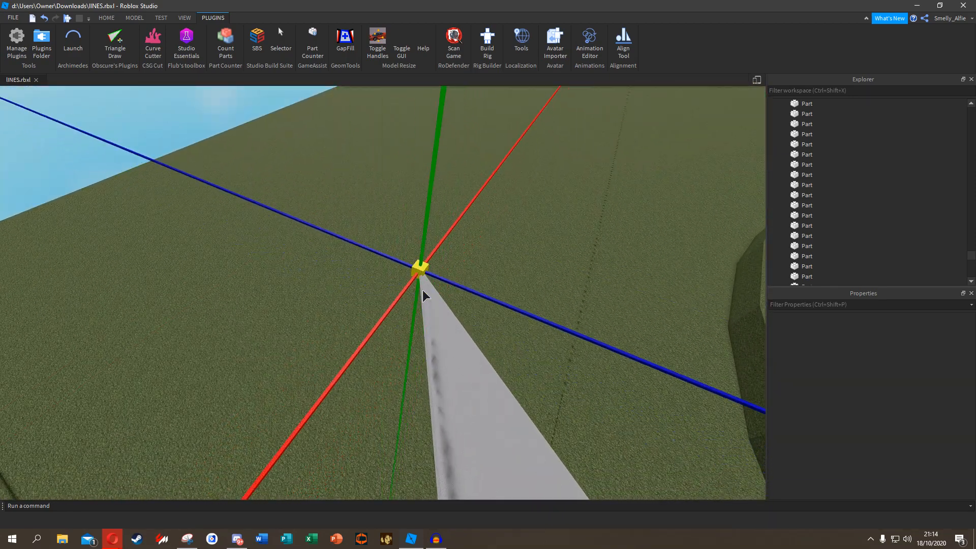
Fill the gap between the adjacent hill triangles with one from the raised outer tip down to the bank-edge corner.
click(427, 250)
mouse_move(427, 250)
right_down()
mouse_move(481, 258)
mouse_move(427, 250)
right_up()
key(s)
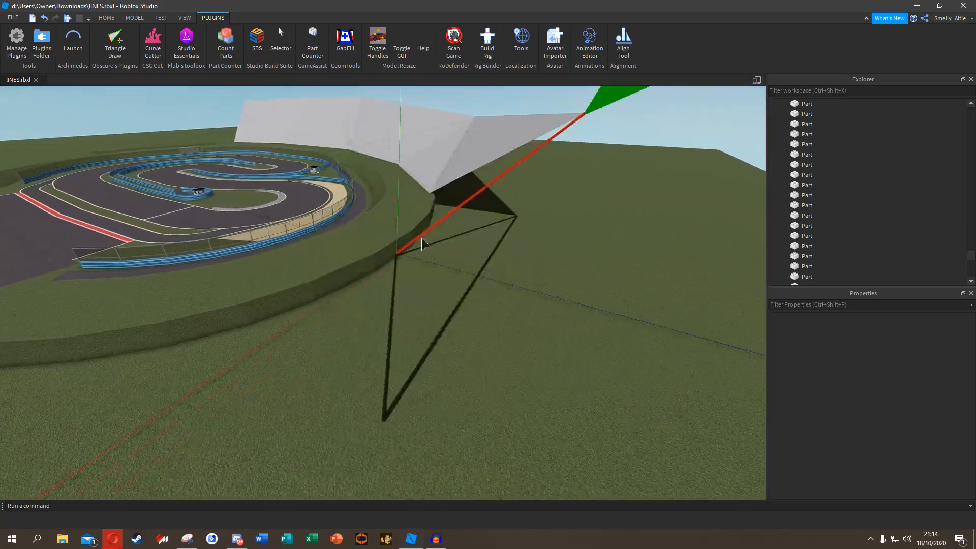
scroll(428, 216, up, 5)
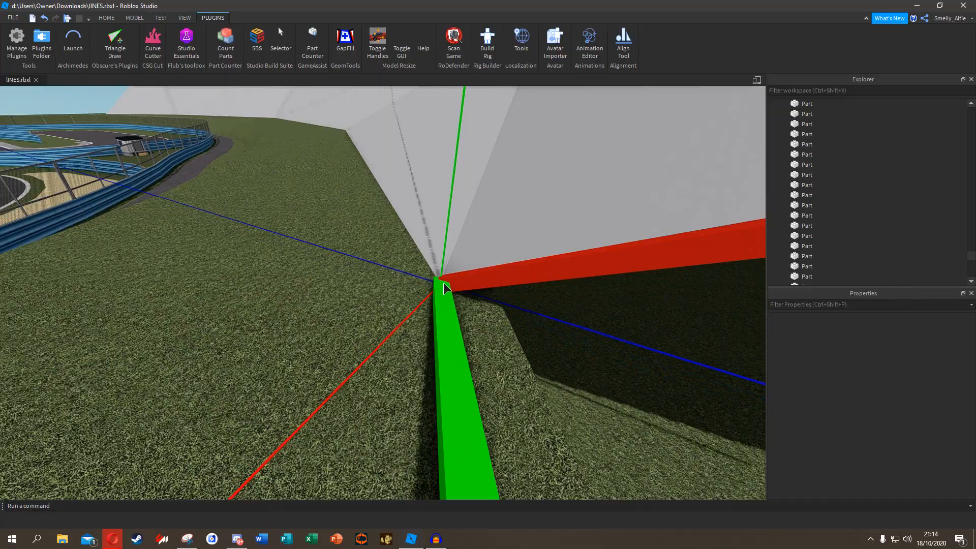
click(441, 280)
right_drag(434, 283, 434, 282)
Place the next hill triangle's points farther along the outer edge of the grass bank.
key(w)
key(e)
key(w)
right_drag(391, 255, 380, 247)
right_drag(297, 289, 505, 297)
key(w)
key(w)
right_drag(503, 246, 425, 270)
click(437, 331)
click(437, 328)
key(w)
Extend the hill along the bank by joining further Triangle Draw points to the previous triangles' corners.
click(371, 291)
scroll(376, 297, down, 3)
click(384, 277)
scroll(394, 277, up, 3)
scroll(383, 280, down, 2)
click(379, 279)
scroll(381, 279, up, 2)
click(357, 325)
click(362, 380)
right_drag(363, 380, 460, 440)
click(460, 441)
Add more hill triangles between the bank edge and the raised outer corners around the circuit.
right_drag(330, 200, 365, 205)
click(418, 267)
right_drag(418, 267, 422, 270)
click(273, 407)
right_drag(447, 315, 456, 320)
click(455, 320)
right_drag(391, 216, 418, 245)
click(400, 218)
click(418, 245)
click(379, 212)
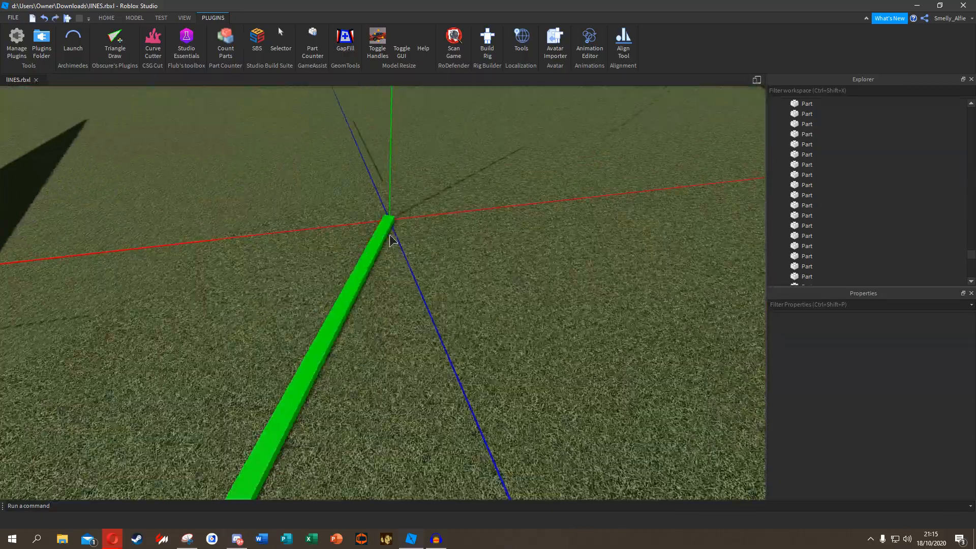
Continue the ring of hills with another triangle starting from the grass bank's edge.
right_drag(379, 212, 484, 226)
click(429, 273)
right_drag(429, 272, 425, 243)
click(288, 410)
click(472, 259)
click(395, 327)
click(415, 259)
click(460, 278)
click(409, 323)
key(ctrl+z)
Fill the opening between two neighbouring hill triangles with a triangle ending at their shared ground corner.
click(490, 207)
click(444, 334)
click(364, 343)
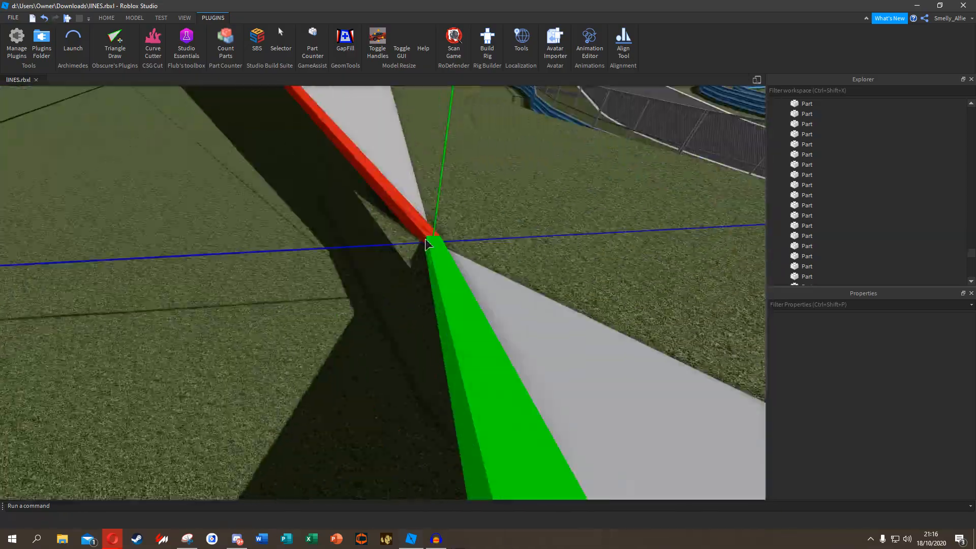
click(429, 237)
right_drag(414, 193, 398, 181)
scroll(351, 285, down, 8)
right_drag(382, 222, 334, 229)
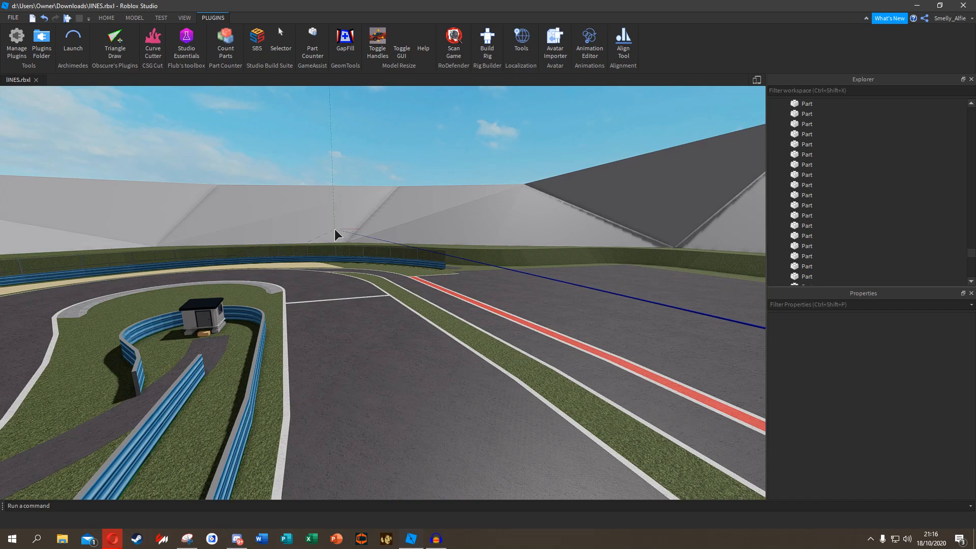
Add another Triangle Draw piece to the hills on the far side of the circuit.
middle_drag(335, 228, 341, 226)
right_drag(304, 260, 307, 256)
scroll(308, 257, down, 8)
click(306, 311)
right_drag(306, 311, 407, 310)
scroll(442, 228, up, 4)
click(488, 264)
key(f)
right_drag(392, 207, 440, 229)
click(438, 230)
click(439, 230)
Draw a triangle from two corners on the hills' outer edge to a new raised point farther out.
key(w)
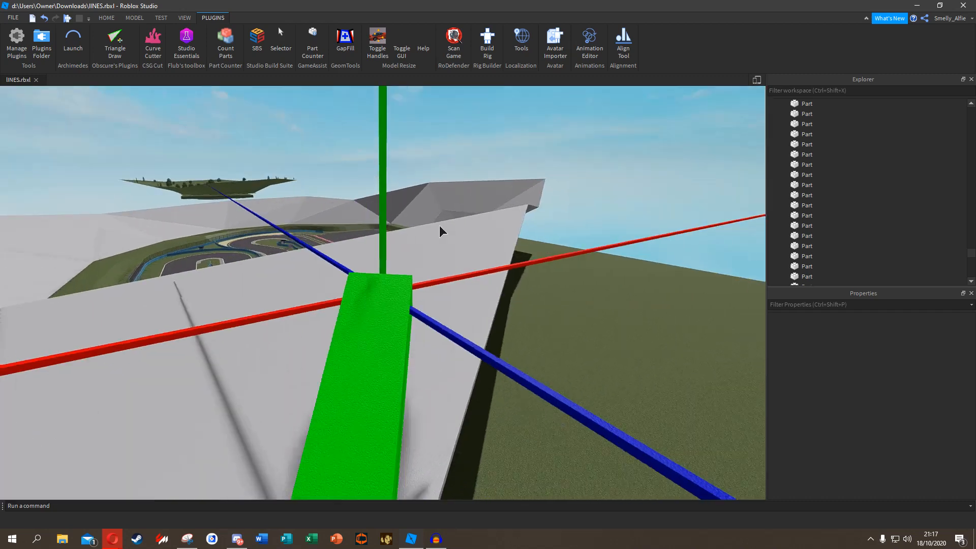
right_drag(502, 262, 502, 257)
key(w)
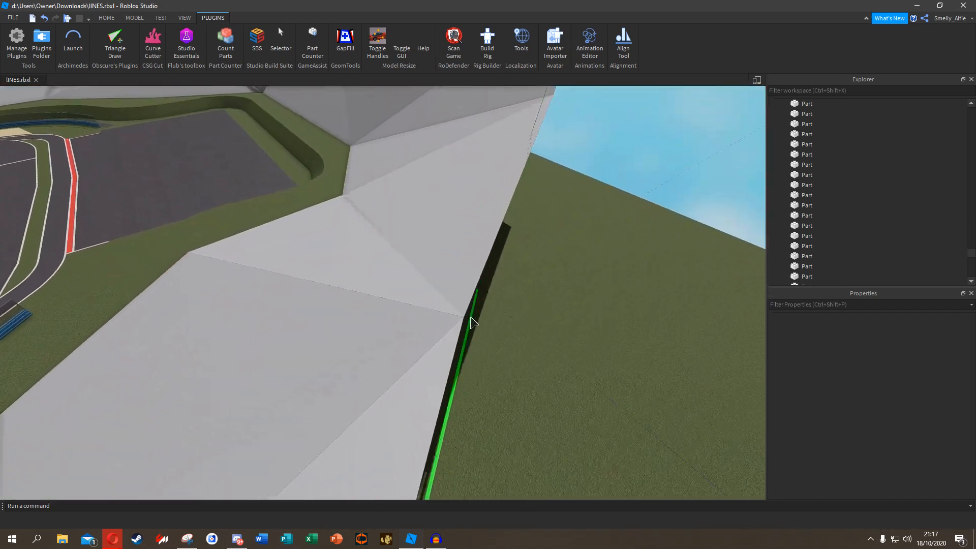
click(491, 325)
key(w)
mouse_move(491, 325)
right_down()
mouse_move(545, 298)
mouse_move(492, 322)
right_up()
key(s)
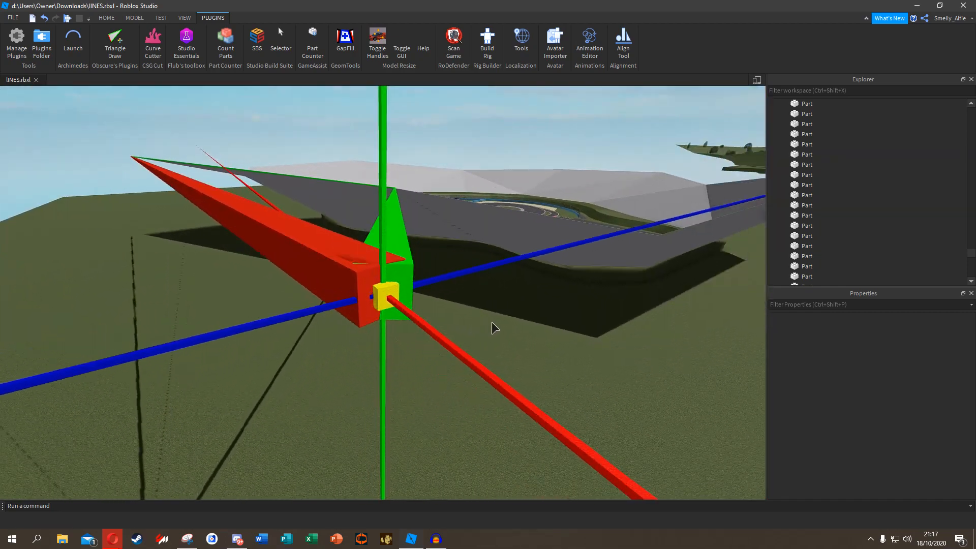
click(491, 323)
click(492, 323)
Close the gap between the new outer triangle and the adjoining hill by linking their corners.
scroll(399, 190, up, 6)
right_drag(399, 189, 481, 326)
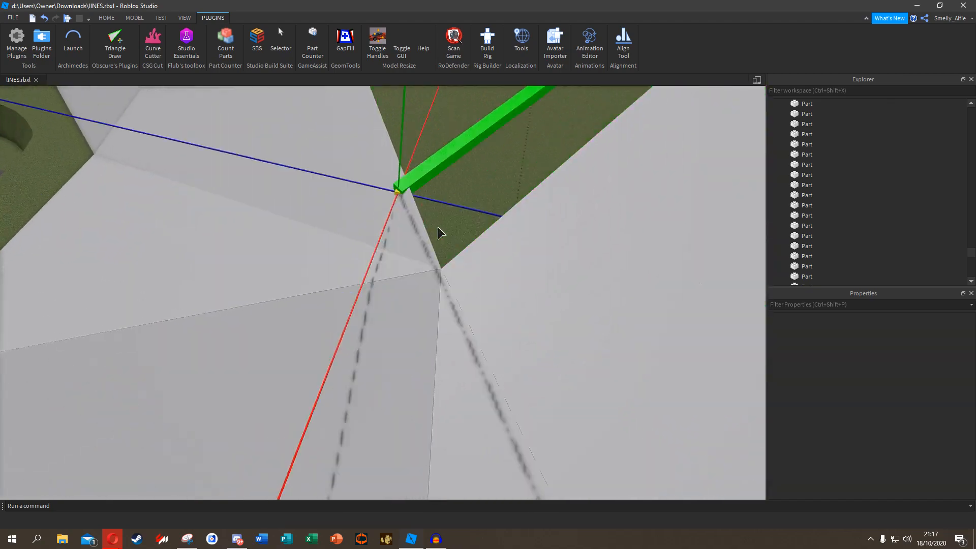
click(480, 326)
right_drag(448, 289, 529, 356)
key(s)
scroll(383, 153, up, 3)
scroll(447, 258, down, 2)
click(440, 230)
right_drag(440, 230, 400, 254)
click(478, 406)
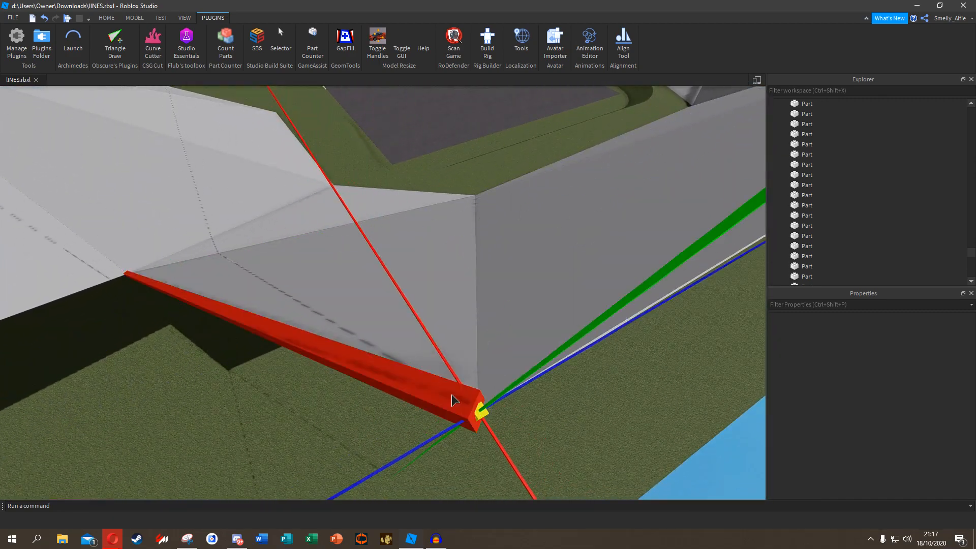
Widen the hills outward with a triangle from the outer tip and a neighbouring corner to a new raised point.
right_drag(454, 400, 409, 276)
right_drag(406, 229, 399, 308)
key(d)
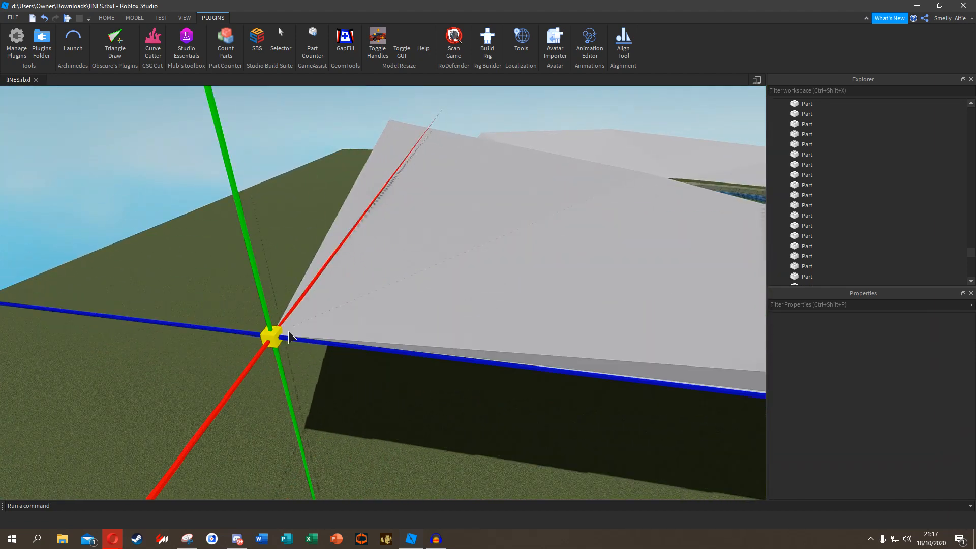
click(289, 332)
right_drag(306, 333, 300, 332)
key(w)
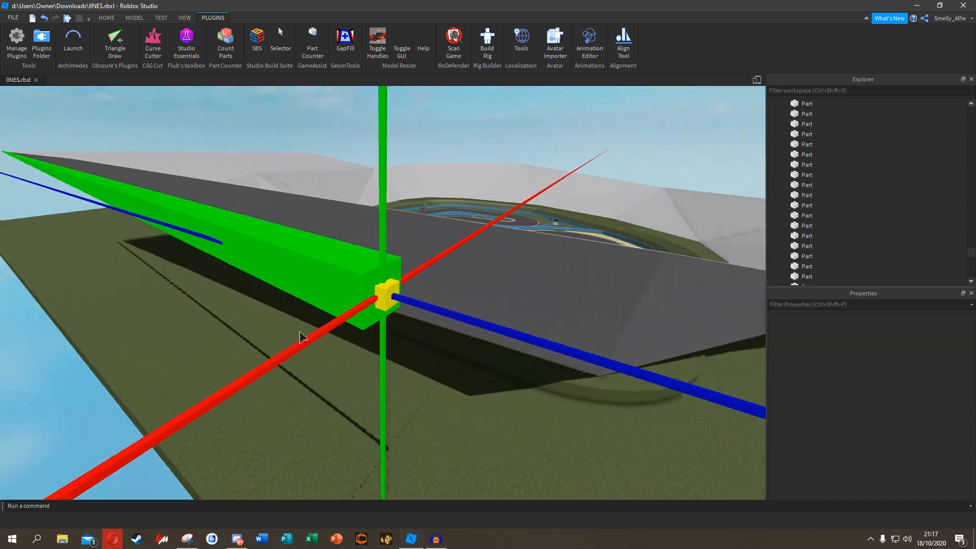
right_drag(300, 332, 301, 332)
right_drag(489, 230, 489, 231)
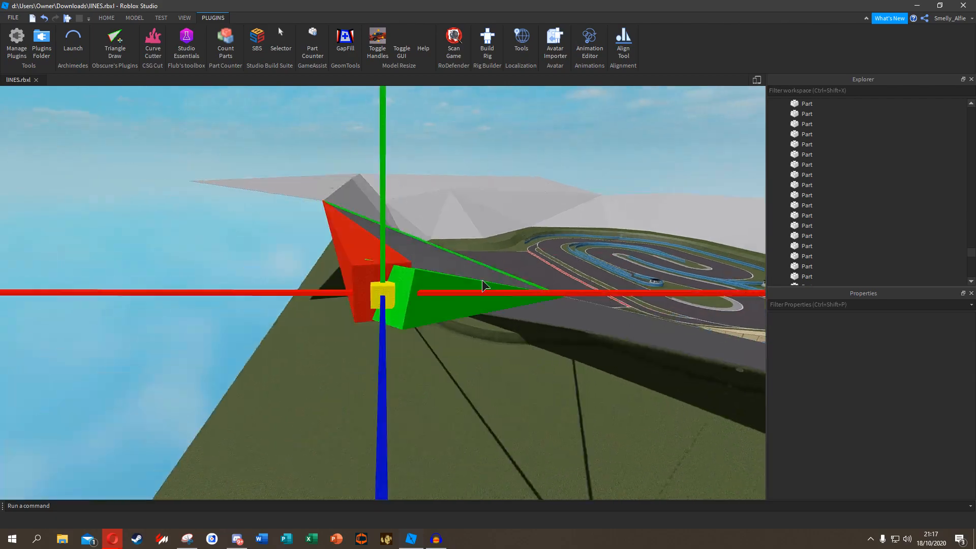
right_drag(476, 279, 476, 279)
click(395, 154)
Connect the widened outer slope to the surrounding hill corners with further triangles.
right_drag(442, 237, 437, 365)
right_drag(375, 257, 375, 258)
click(375, 257)
right_drag(527, 165, 527, 167)
click(527, 166)
right_drag(520, 317, 520, 318)
click(430, 187)
right_drag(299, 293, 307, 280)
click(412, 305)
Add a triangle from the overhanging hill tip to extend the outer ring of terrain.
right_drag(170, 259, 170, 260)
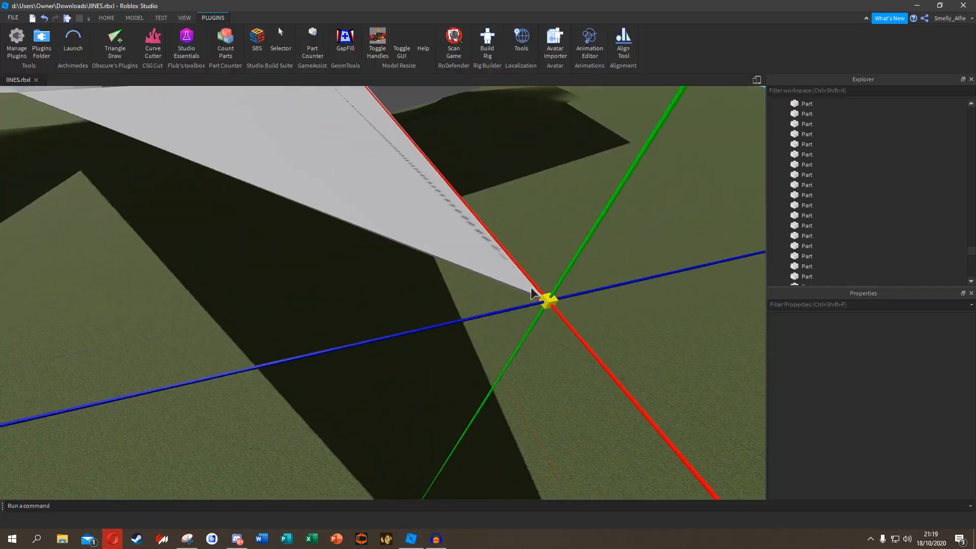
right_drag(501, 191, 501, 192)
right_drag(273, 203, 273, 204)
click(383, 296)
right_drag(434, 462, 434, 465)
click(414, 328)
click(418, 324)
right_drag(420, 326, 373, 315)
Fill the large remaining opening behind the hills with a triangle joined at the raised corner overlooking the track.
click(449, 215)
right_drag(357, 184, 358, 186)
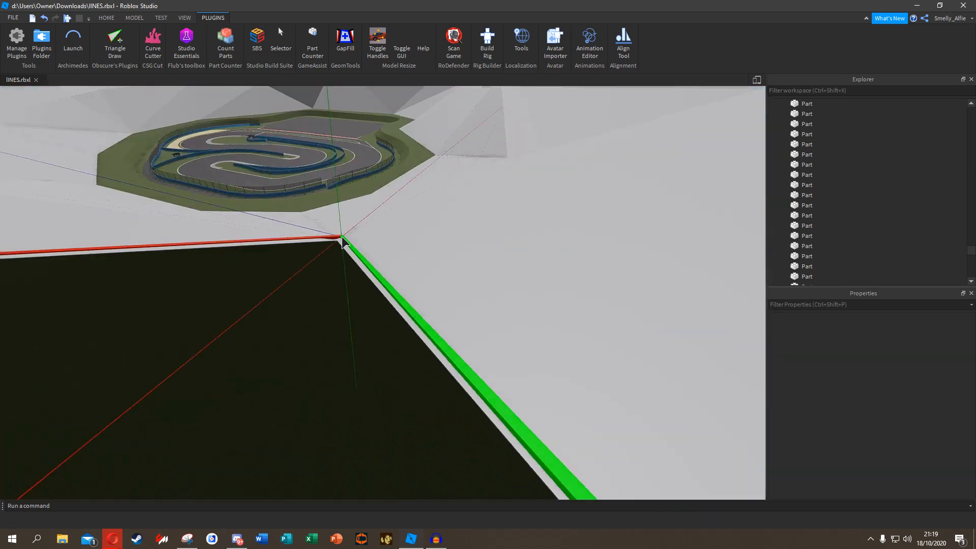
scroll(342, 237, up, 4)
click(494, 354)
scroll(493, 355, down, 4)
right_drag(230, 199, 231, 198)
Turn off Triangle Draw and activate the Select tool.
key(w)
key(d)
click(109, 47)
right_drag(268, 132, 265, 161)
click(115, 21)
click(80, 50)
Look over the ring of grey hills surrounding the circuit from several sides.
key(w)
right_drag(481, 225, 482, 224)
key(w)
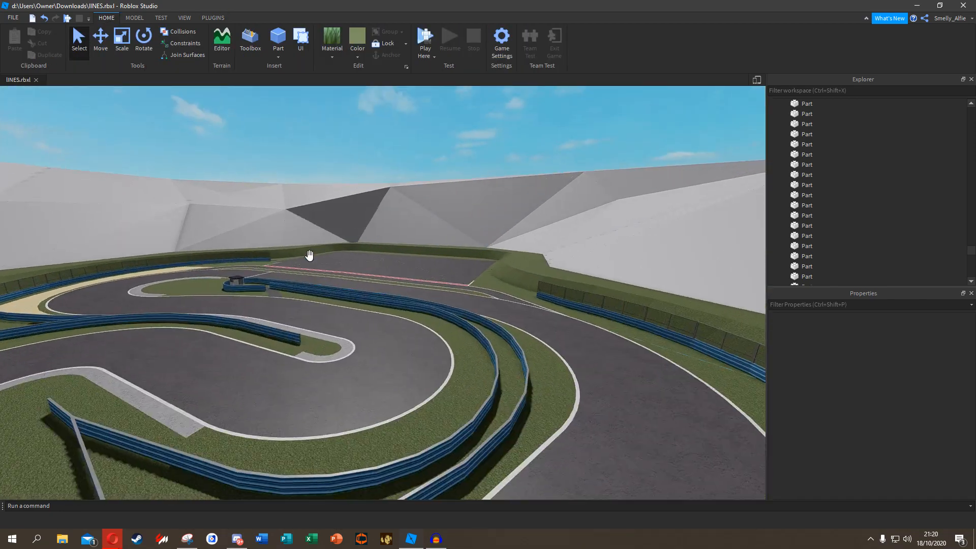
right_drag(357, 158, 356, 158)
key(w)
key(d)
right_drag(185, 218, 185, 216)
key(s)
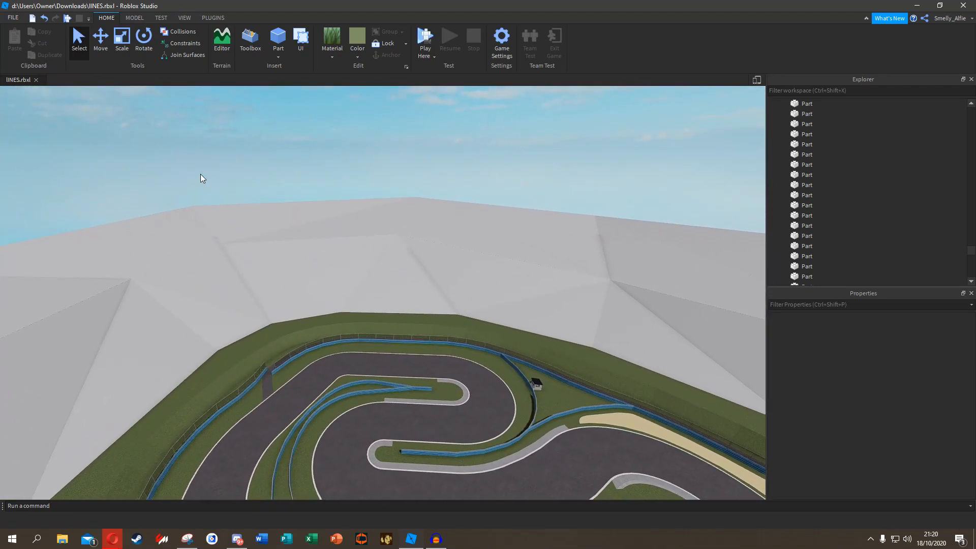
Select a group of grey hill pieces behind the track's bends and set their material to Grass and color to Grime.
drag(163, 154, 508, 317)
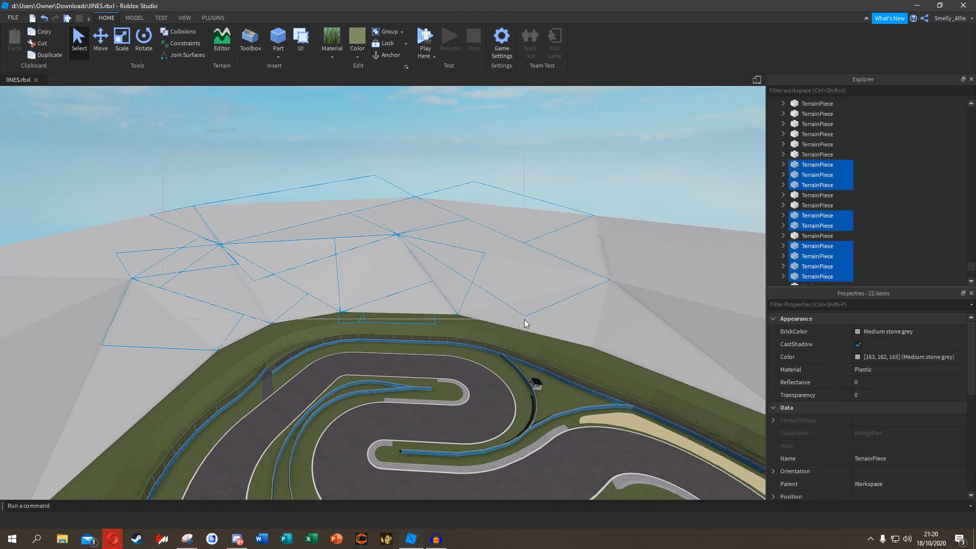
click(331, 55)
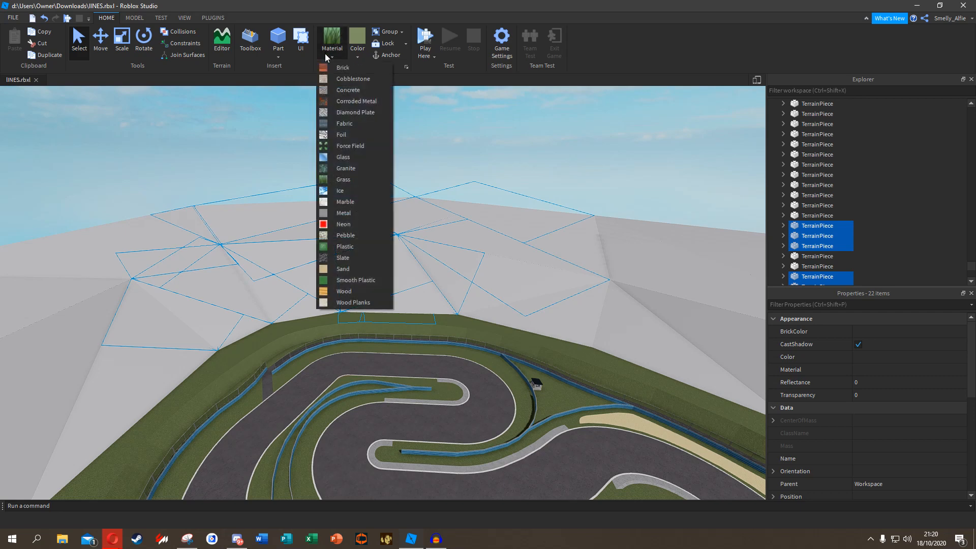
click(338, 179)
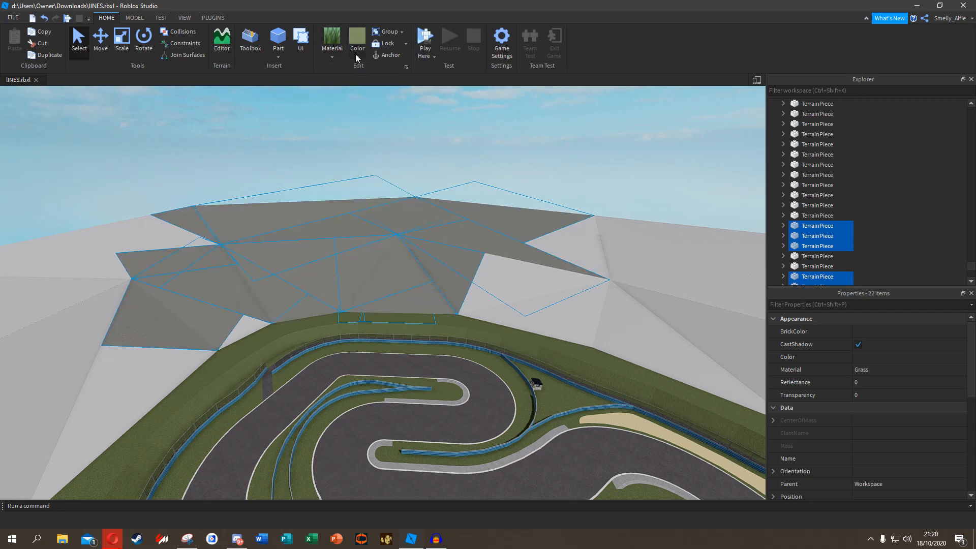
click(355, 51)
click(407, 110)
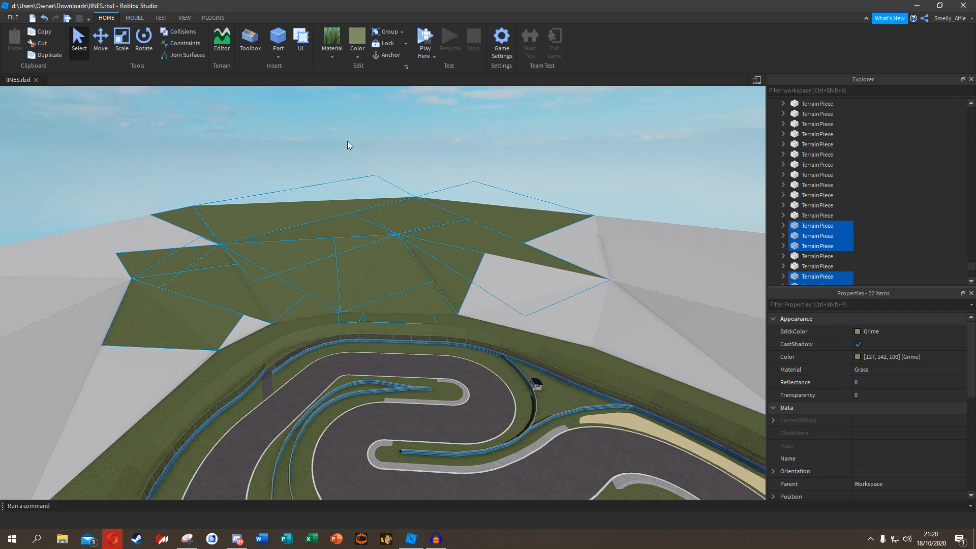
click(444, 160)
right_drag(443, 160, 437, 160)
key(a)
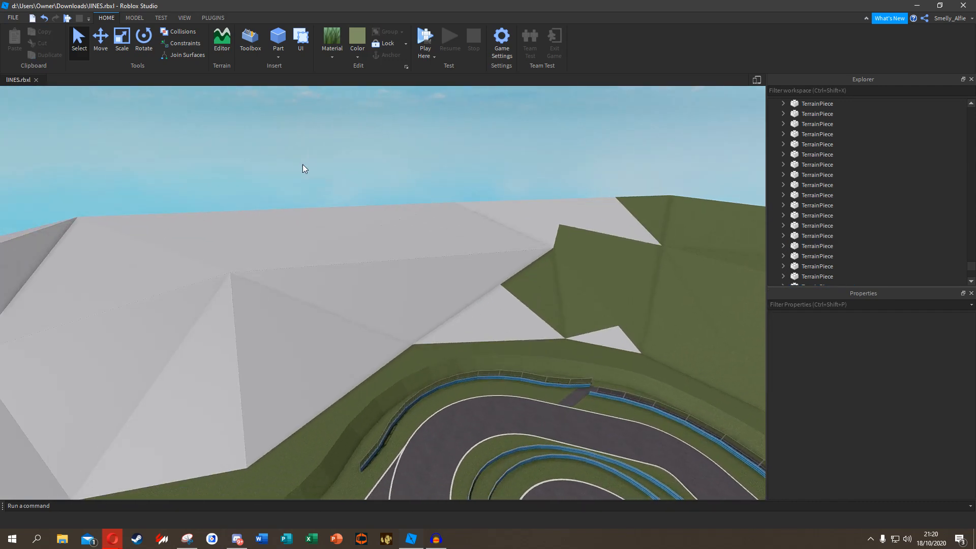
Select the grey hill pieces overlooking the fenced bend and give them Grass material and Grime color.
middle_drag(308, 165, 236, 147)
drag(580, 339, 581, 338)
click(334, 39)
click(359, 35)
click(381, 142)
Select the grey hill pieces around the corner of the paved area and set them to Grass in Grime.
right_drag(381, 143, 380, 143)
key(a)
drag(172, 148, 520, 341)
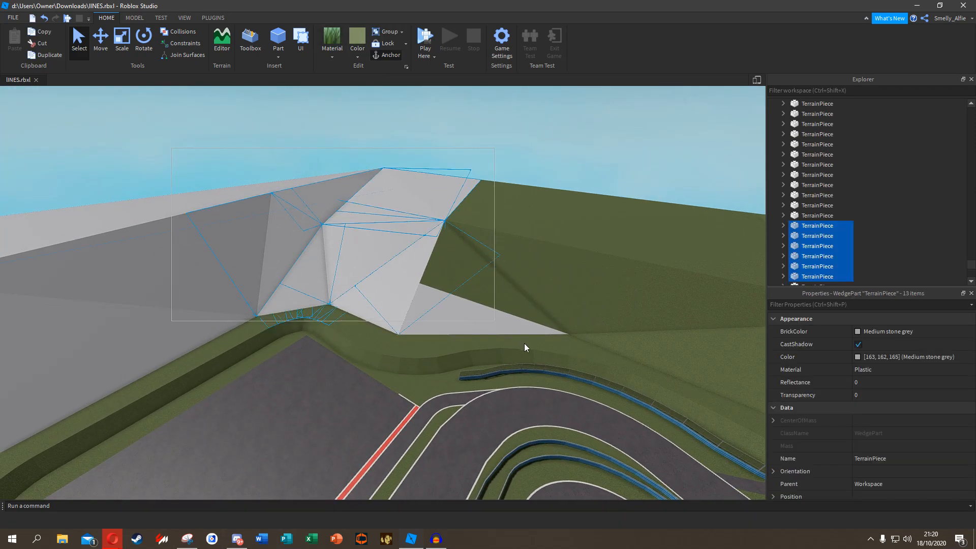
click(339, 41)
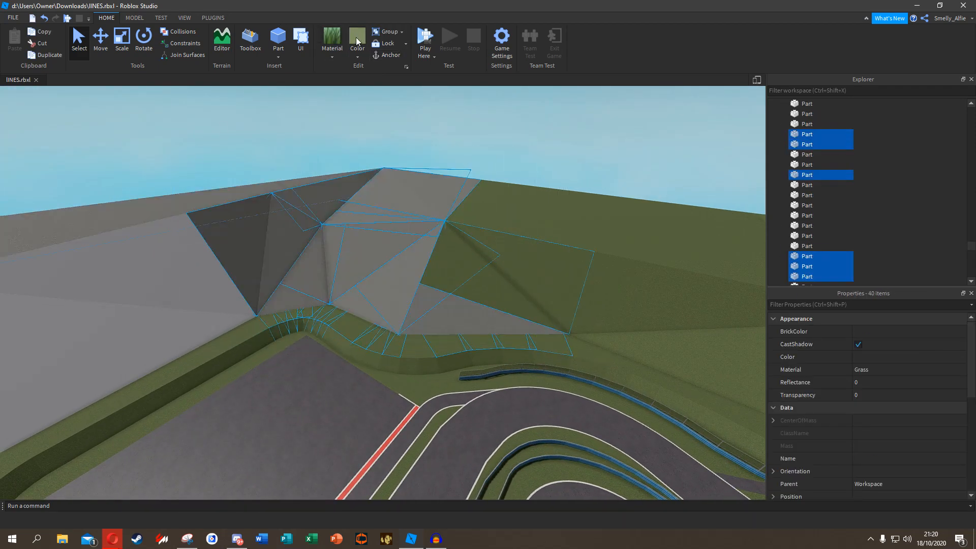
click(355, 38)
Apply Grass material and Grime color to the grey slopes directly behind the end of the paved area.
scroll(429, 149, up, 3)
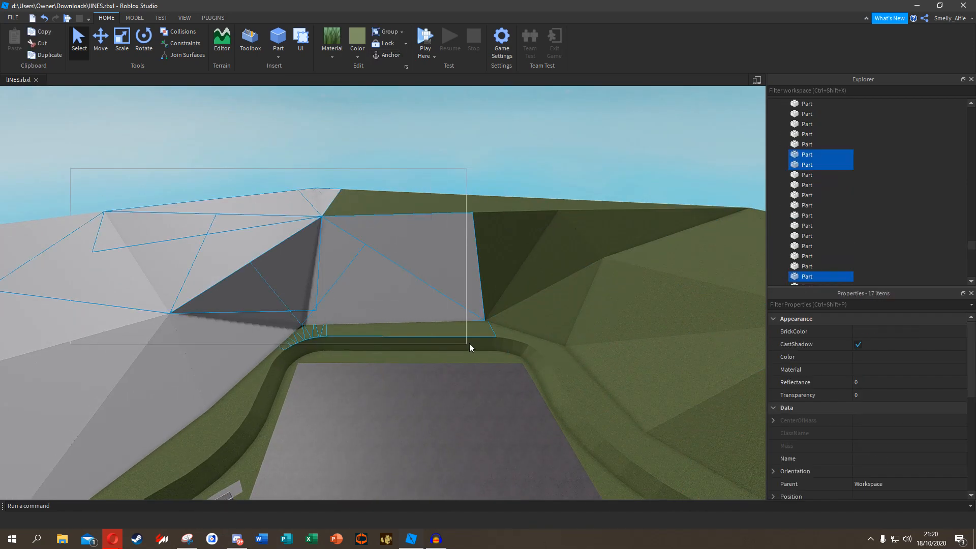
click(335, 39)
click(357, 36)
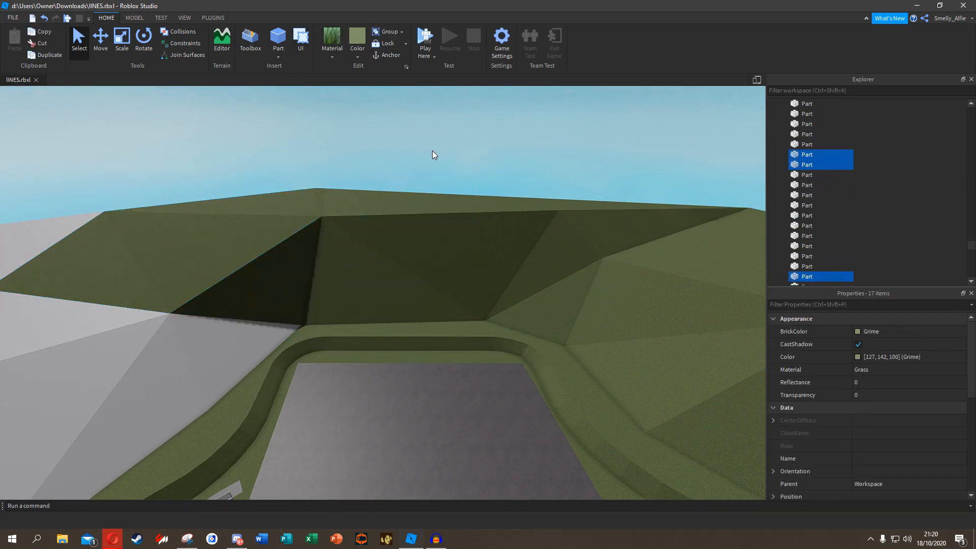
click(432, 151)
Try to apply Grass and Grime to the hill pieces beyond the sand-trap bend, then check the small hut by the barrier.
scroll(418, 163, down, 5)
right_drag(309, 111, 294, 102)
drag(294, 103, 451, 256)
click(332, 38)
click(357, 36)
scroll(402, 216, up, 6)
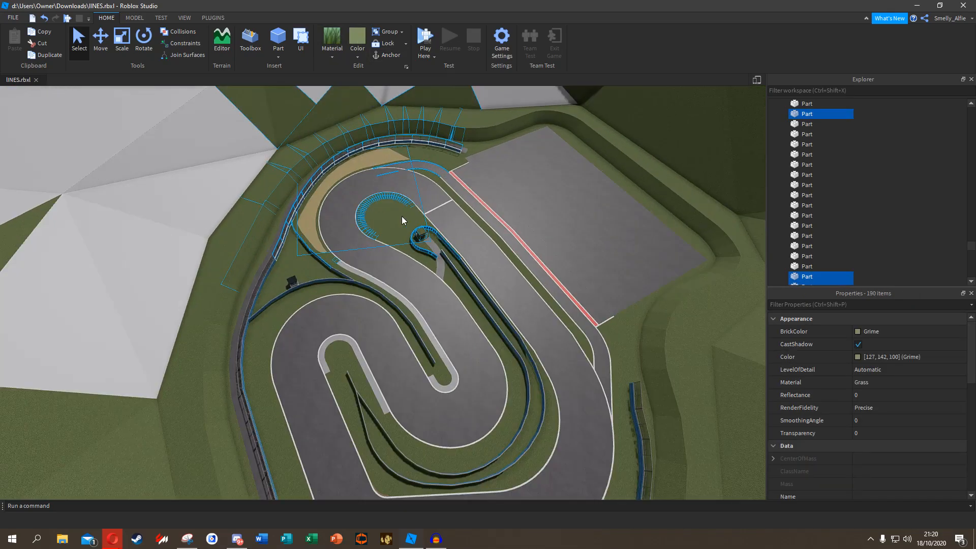
scroll(376, 203, up, 6)
right_drag(376, 203, 381, 197)
scroll(377, 203, down, 3)
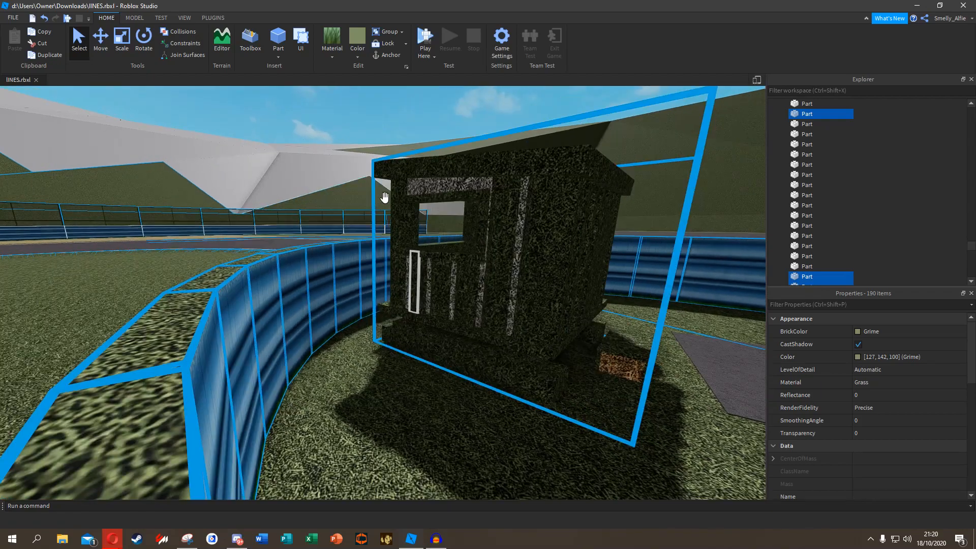
Undo the last material and color changes.
key(ctrl+z)
key(ctrl+z)
scroll(312, 111, down, 10)
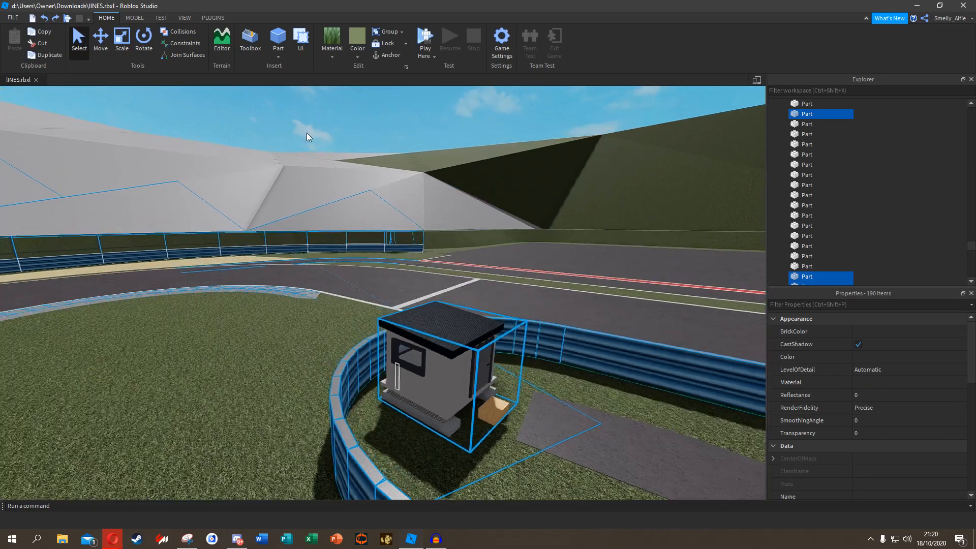
Select only the grey hill pieces behind the sand-trap bend and set them to Grass material and Grime color.
scroll(312, 132, down, 6)
drag(192, 129, 500, 214)
key(w)
click(435, 138)
key(e)
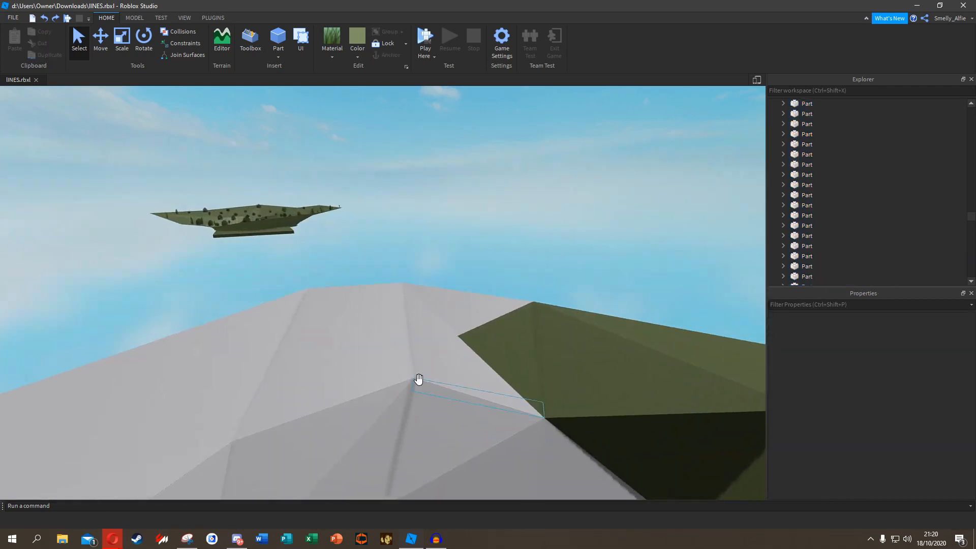
right_drag(419, 379, 401, 337)
drag(233, 128, 556, 300)
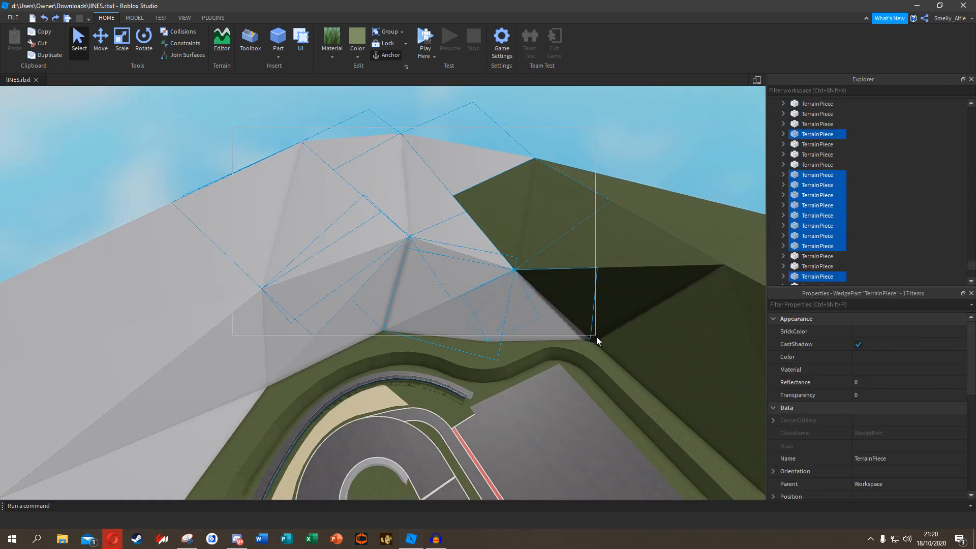
drag(596, 335, 596, 336)
click(359, 35)
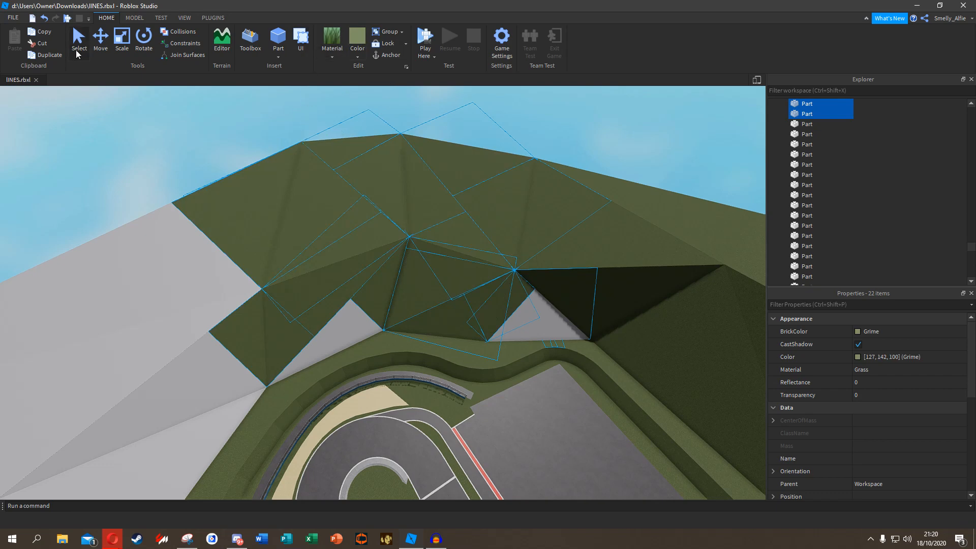
click(121, 94)
Select the remaining grey slopes on the ridge above the circuit and set them to Grass in Grime.
right_drag(121, 94, 147, 146)
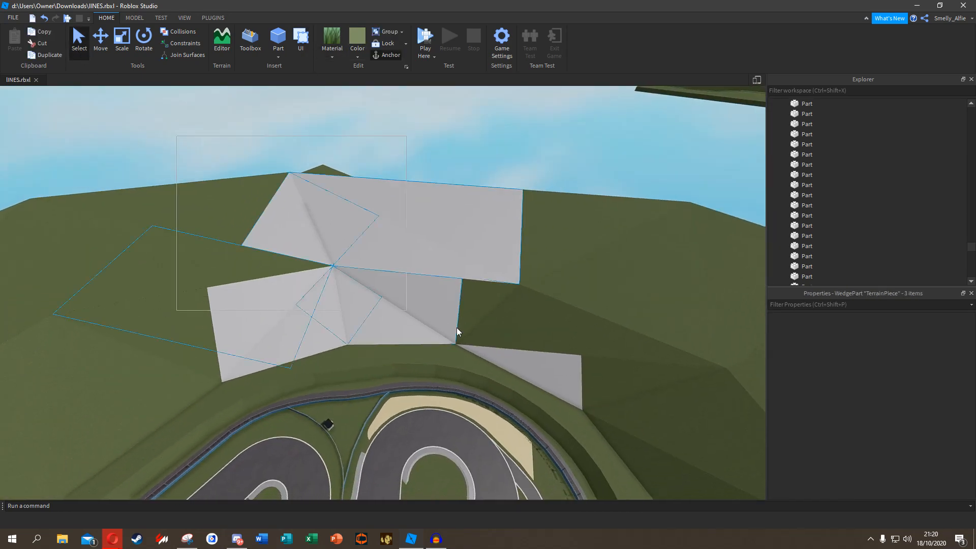
click(330, 38)
click(356, 35)
Give the last small grey triangles at the foot of the hills Grass material and Grime color.
right_drag(498, 163, 418, 266)
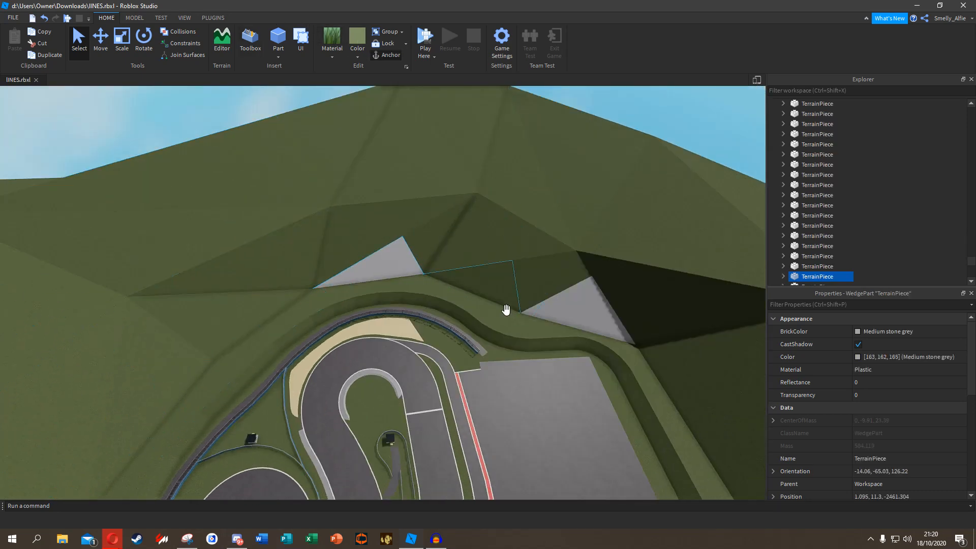
click(331, 39)
click(356, 36)
right_drag(348, 145, 347, 147)
click(348, 146)
Examine the finished example map's tree-covered hills and dirt road beyond the fence.
right_drag(362, 360, 288, 230)
scroll(113, 216, up, 5)
scroll(243, 233, up, 3)
key(w)
scroll(673, 153, up, 10)
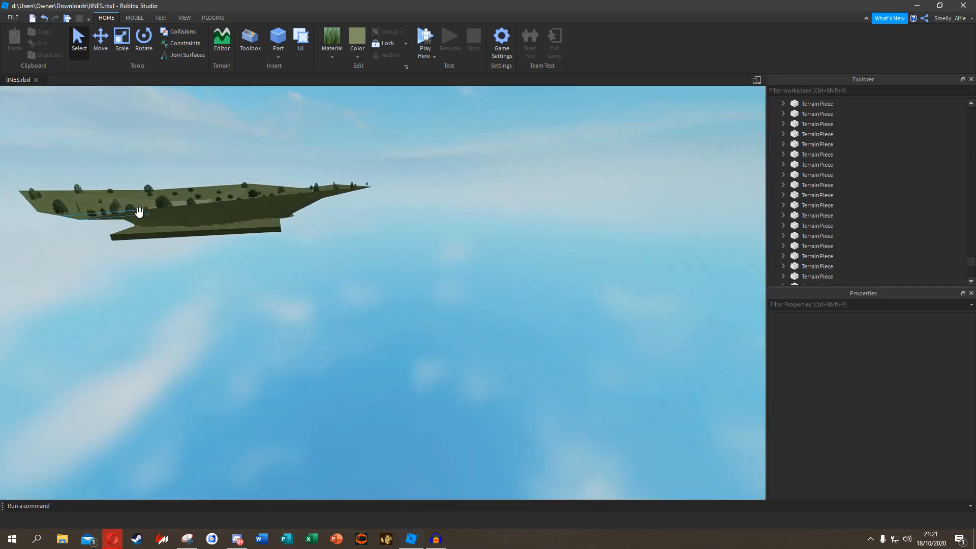
scroll(138, 212, up, 10)
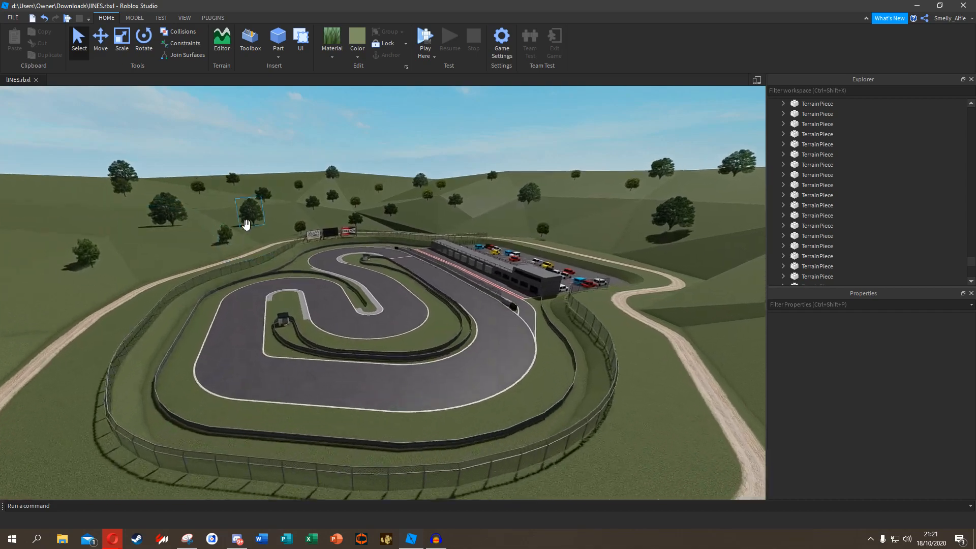
scroll(247, 224, up, 10)
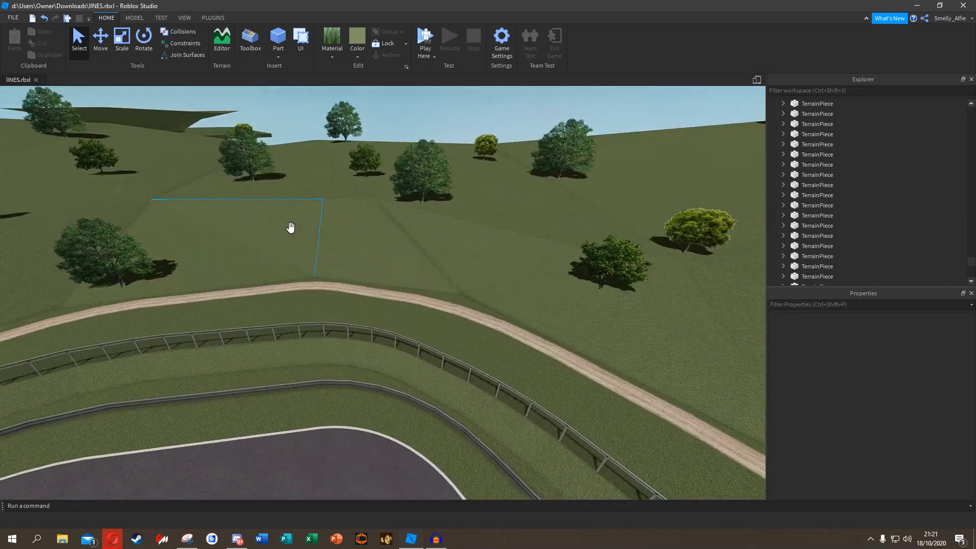
right_drag(291, 228, 290, 229)
scroll(290, 229, down, 5)
scroll(322, 202, up, 6)
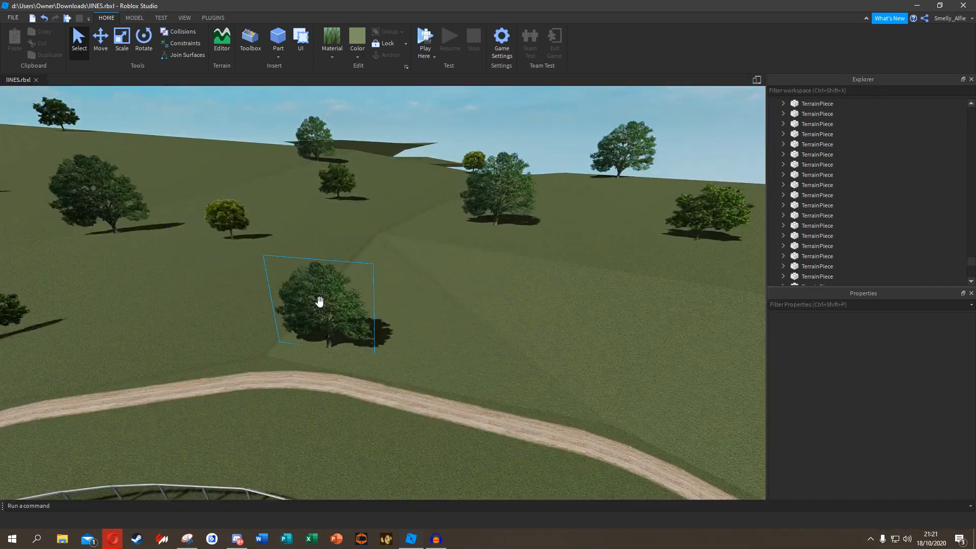
Copy three different trees from the finished example map and place them on the grass behind the new track's fence.
click(319, 303)
scroll(322, 261, up, 5)
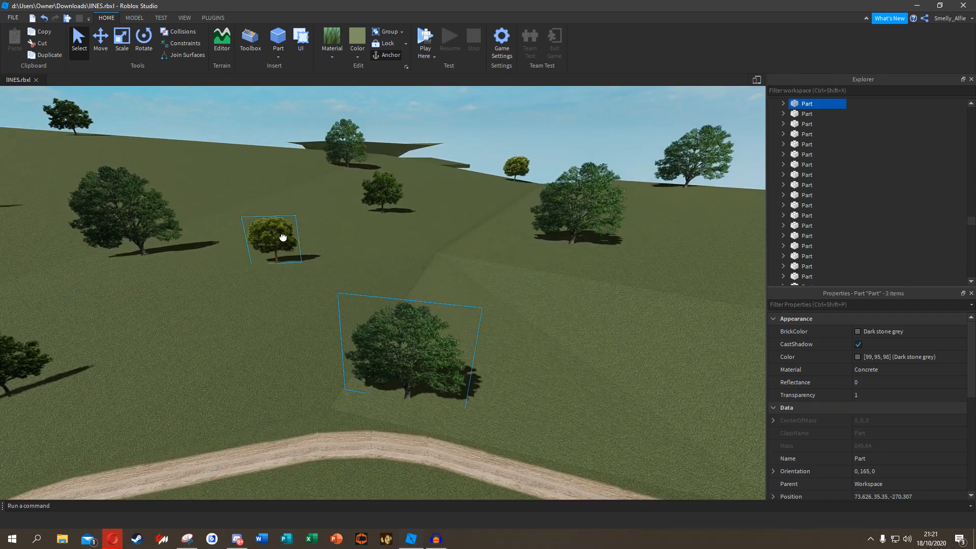
key(ctrl+d)
drag(397, 352, 392, 133)
scroll(392, 155, up, 8)
click(538, 243)
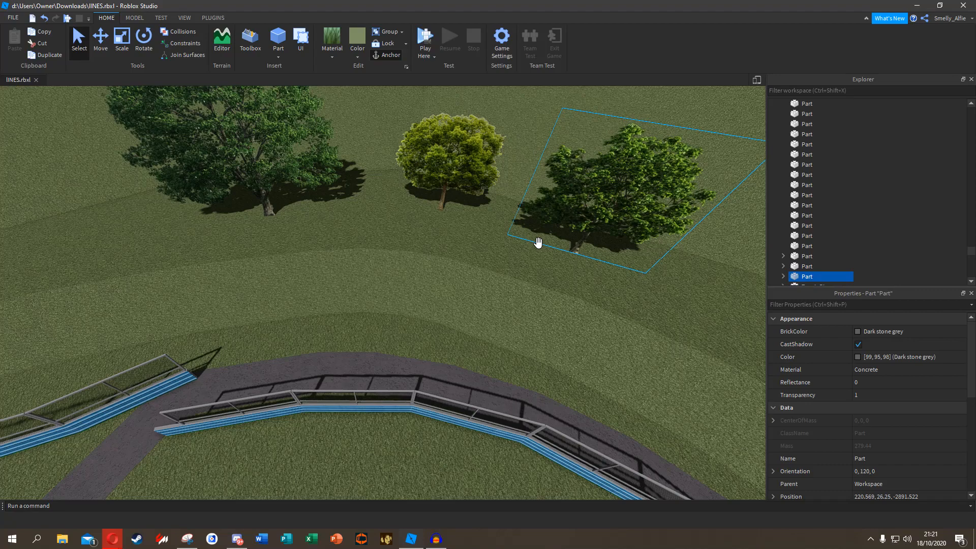
right_drag(352, 253, 372, 201)
click(371, 210)
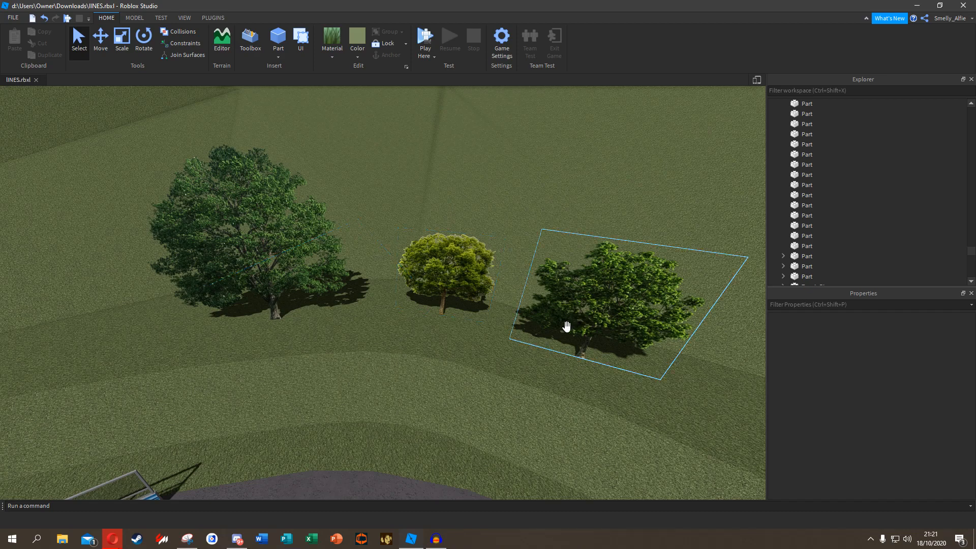
Inspect the placed trees and shift the large tree slightly across the grass with the Move tool.
right_drag(567, 325, 379, 290)
drag(325, 307, 280, 353)
right_drag(279, 353, 374, 162)
click(377, 145)
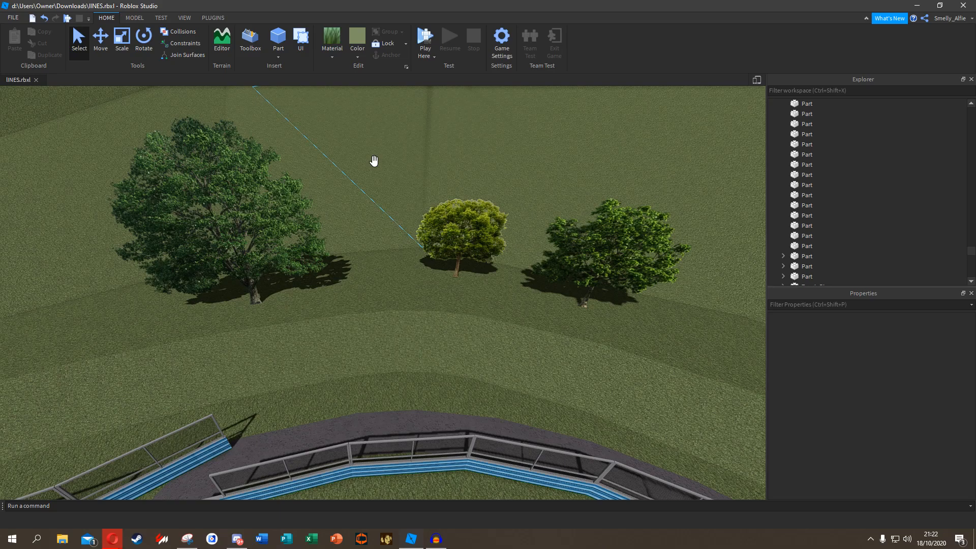
right_drag(269, 279, 472, 301)
click(100, 44)
right_drag(374, 274, 409, 262)
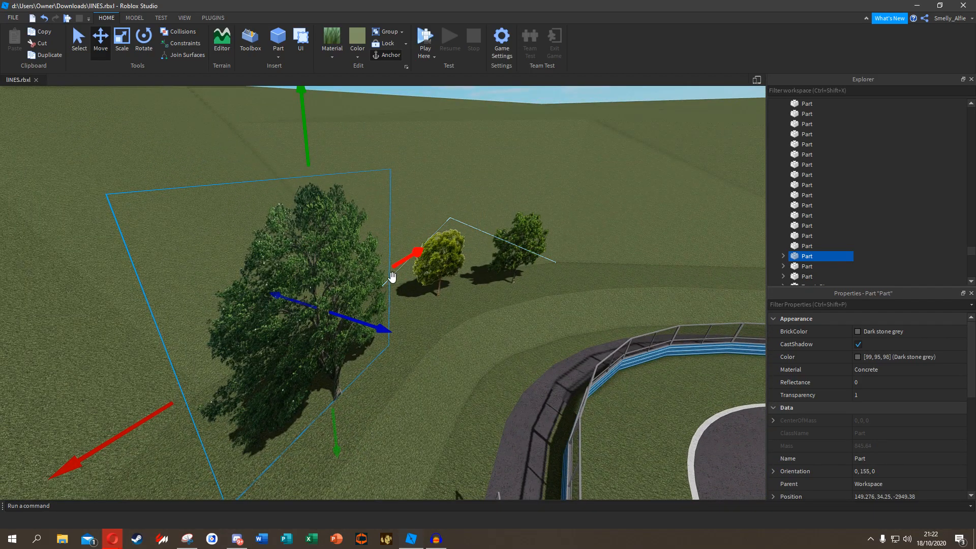
drag(349, 315, 373, 337)
Move the large tree a little closer to the small yellow-green tree.
right_drag(444, 348, 445, 342)
key(w)
key(f)
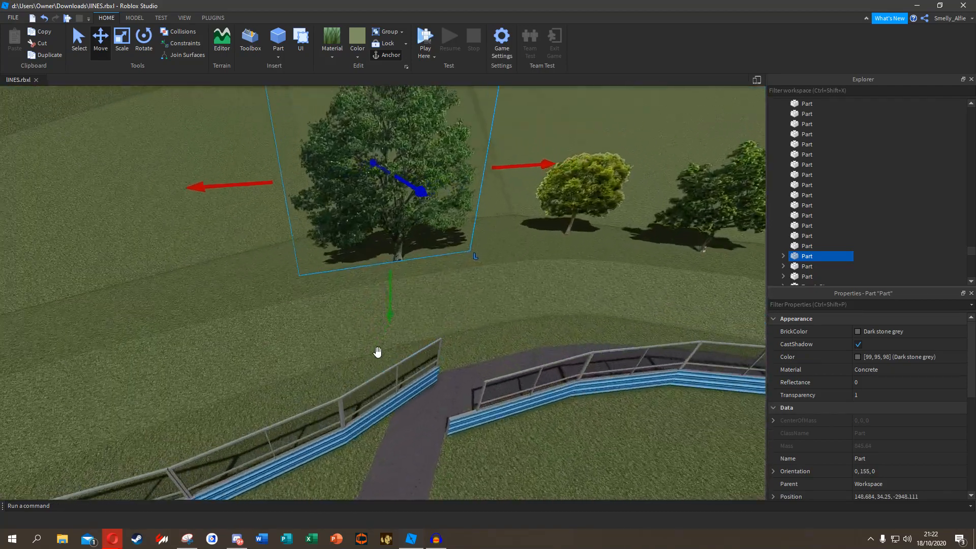
scroll(409, 328, down, 4)
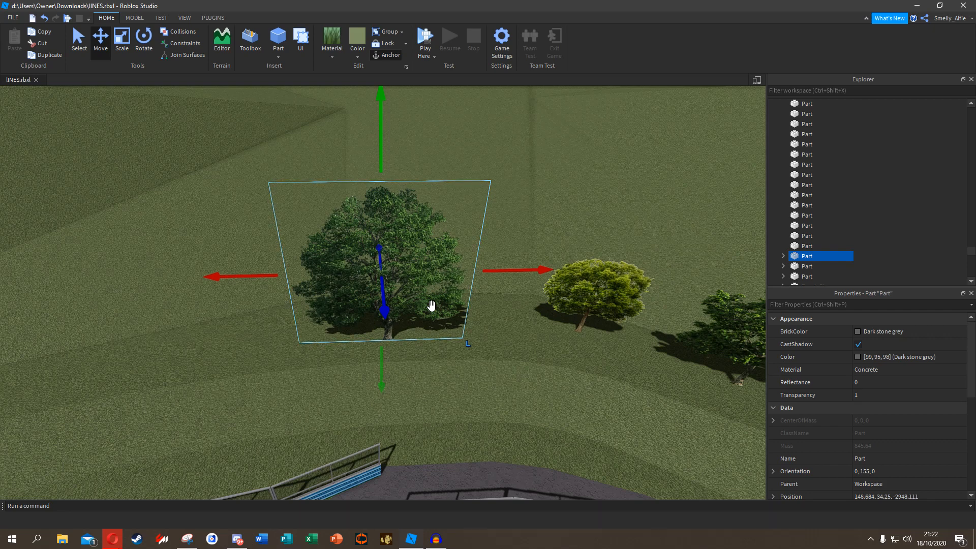
drag(437, 285, 439, 339)
right_drag(439, 340, 434, 274)
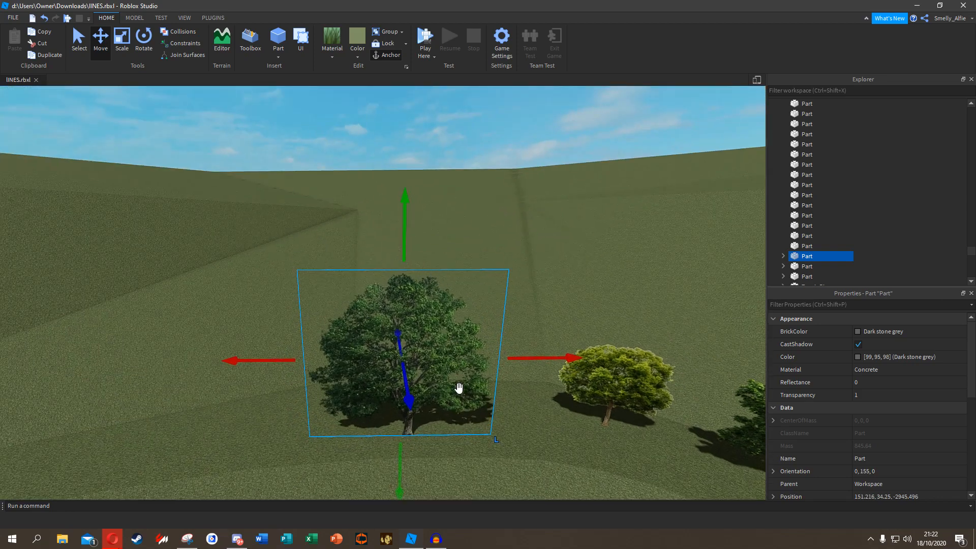
Duplicate the large tree and place the copy beside it, turned to an orientation of 0, 165, 0.
right_drag(459, 388, 459, 387)
drag(452, 325, 338, 371)
key(a)
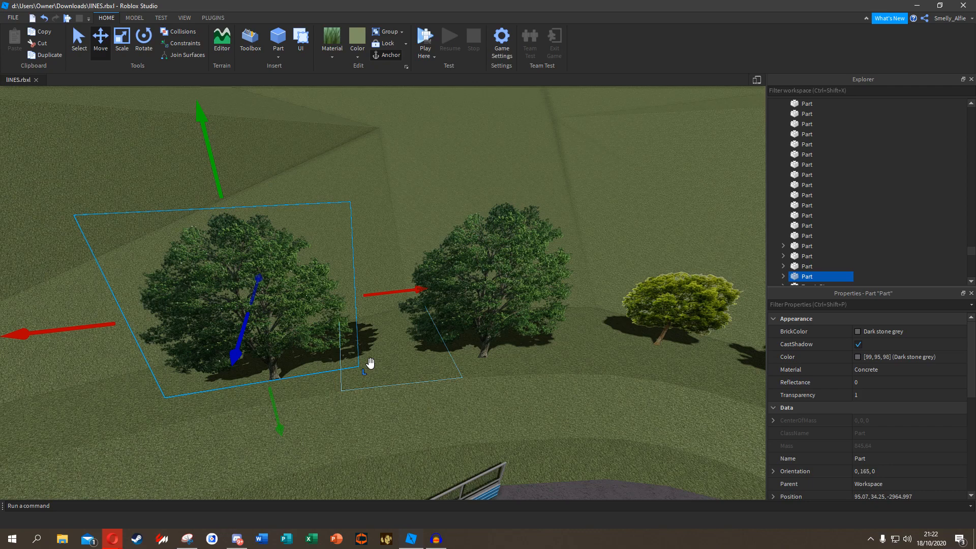
Paste another copy above the duplicated tree, delete it, and adjust the duplicated tree's position on the grass.
key(ctrl+v)
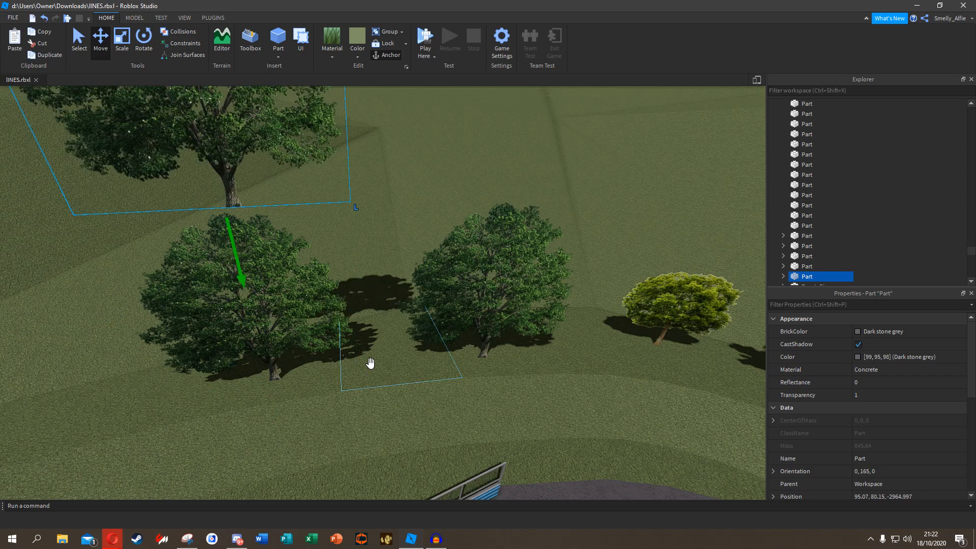
key(a)
right_drag(370, 363, 394, 346)
key(Delete)
drag(394, 347, 418, 341)
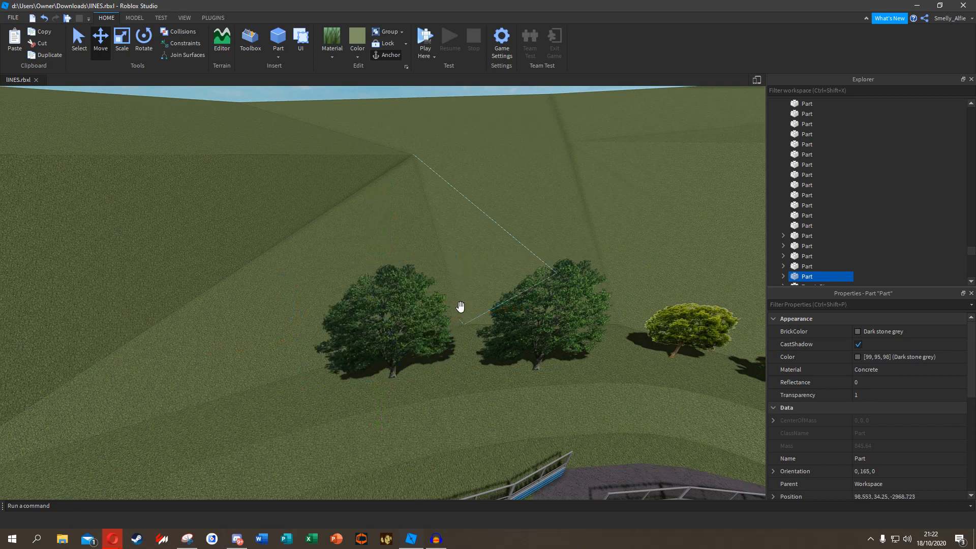
Paste one more large tree as a test and remove it again.
key(ctrl+v)
drag(431, 243, 419, 148)
key(w)
drag(411, 175, 389, 249)
key(q)
key(w)
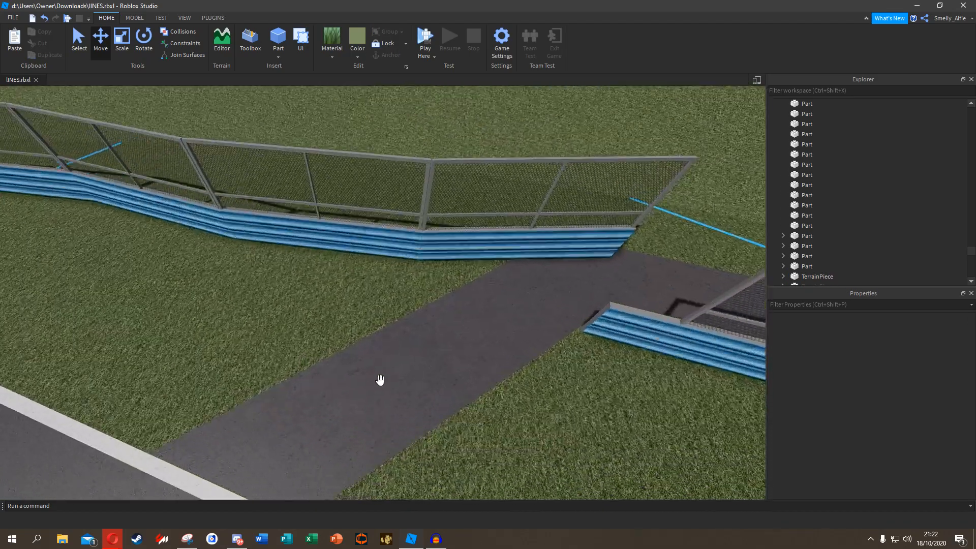
Select the concrete path piece running through the barrier gap and duplicate it in place.
right_drag(379, 381, 386, 372)
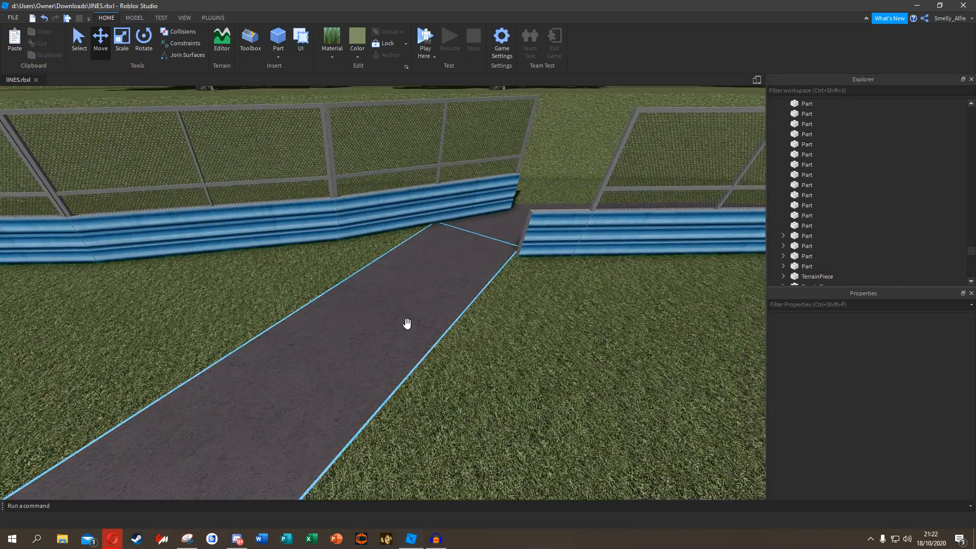
click(406, 323)
key(s)
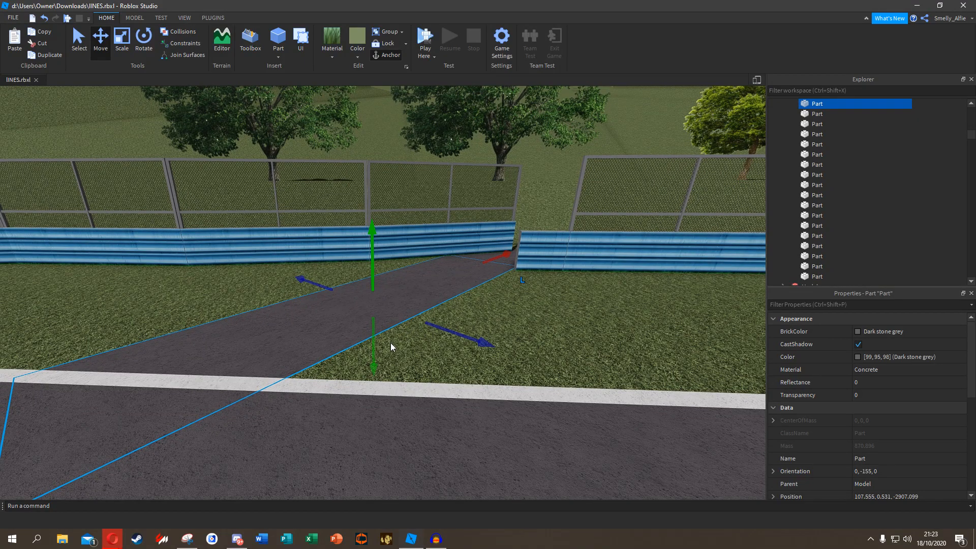
key(ctrl+v)
right_drag(390, 343, 383, 304)
key(e)
drag(384, 305, 357, 410)
key(q)
right_drag(350, 437, 448, 376)
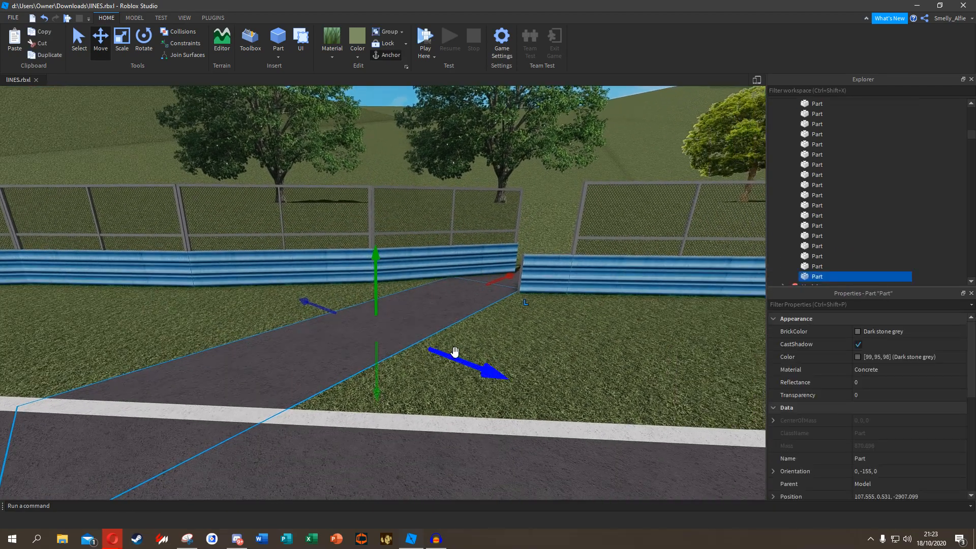
Move the duplicated path piece sideways onto the grass under the fence and delete it.
drag(409, 337, 422, 364)
key(a)
key(e)
drag(241, 417, 391, 381)
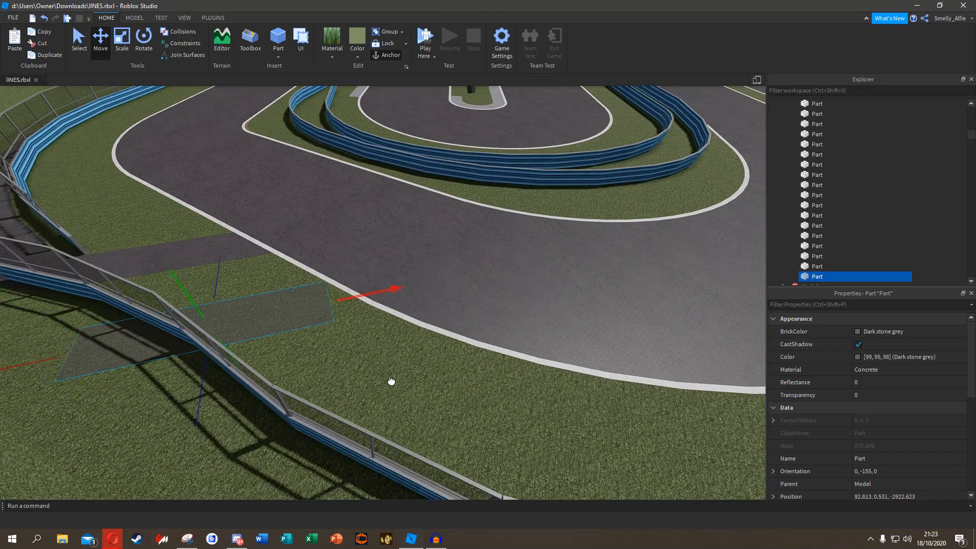
click(421, 344)
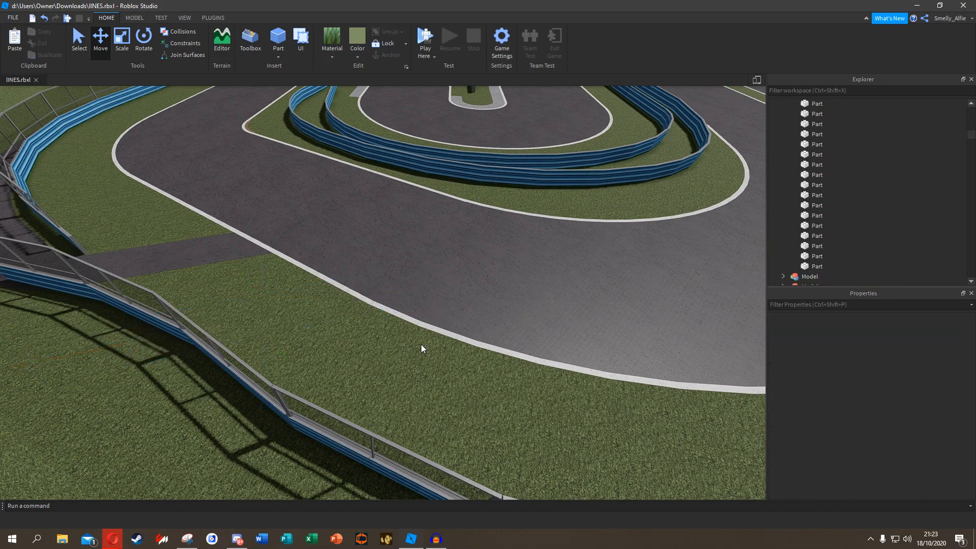
Delete the copied large tree beside the original behind the fence.
right_drag(431, 279, 347, 302)
click(339, 305)
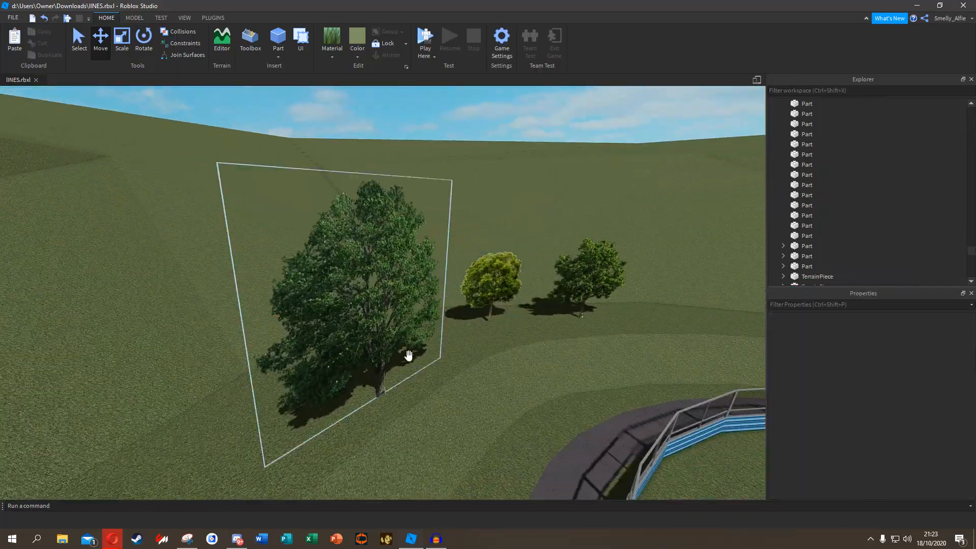
drag(407, 355, 273, 421)
right_drag(272, 420, 242, 261)
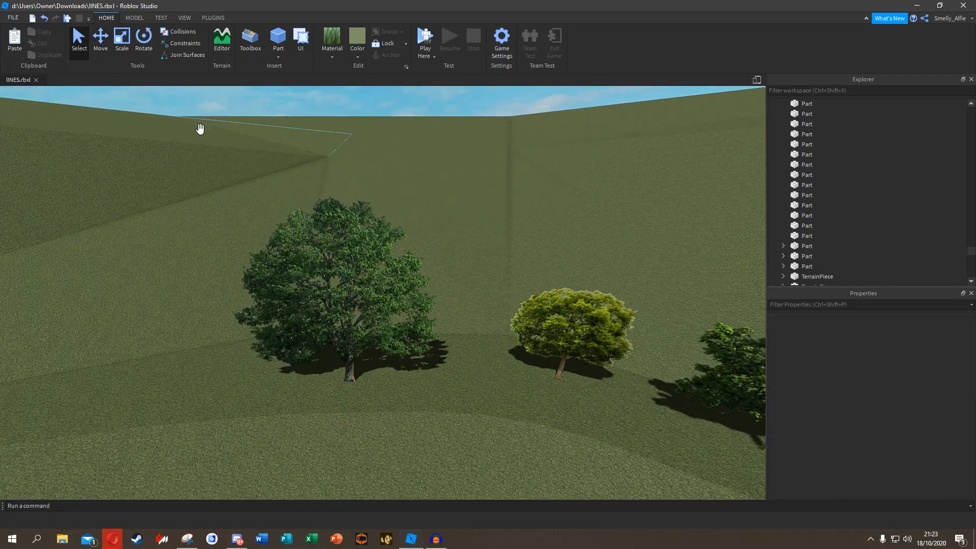
Move the large tree along the grass behind the fence to beside the path gap, turned to -20 degrees.
right_drag(198, 123, 200, 131)
key(e)
key(d)
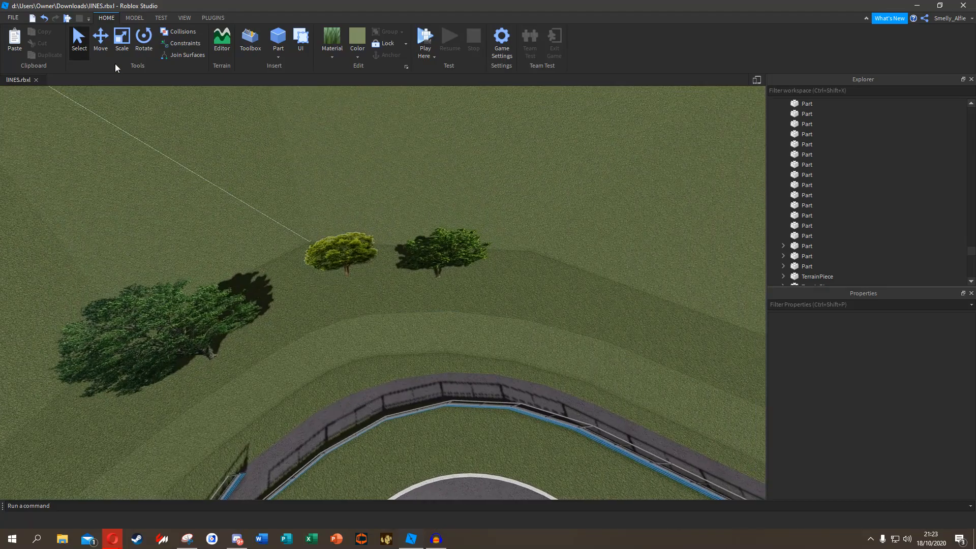
right_drag(351, 342, 379, 213)
key(w)
key(w)
key(w)
key(e)
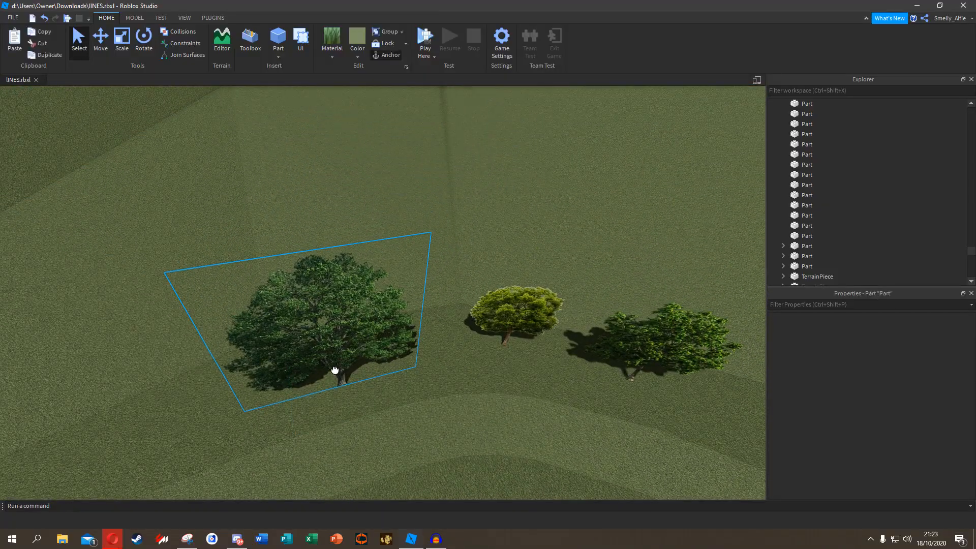
drag(397, 355, 398, 354)
key(d)
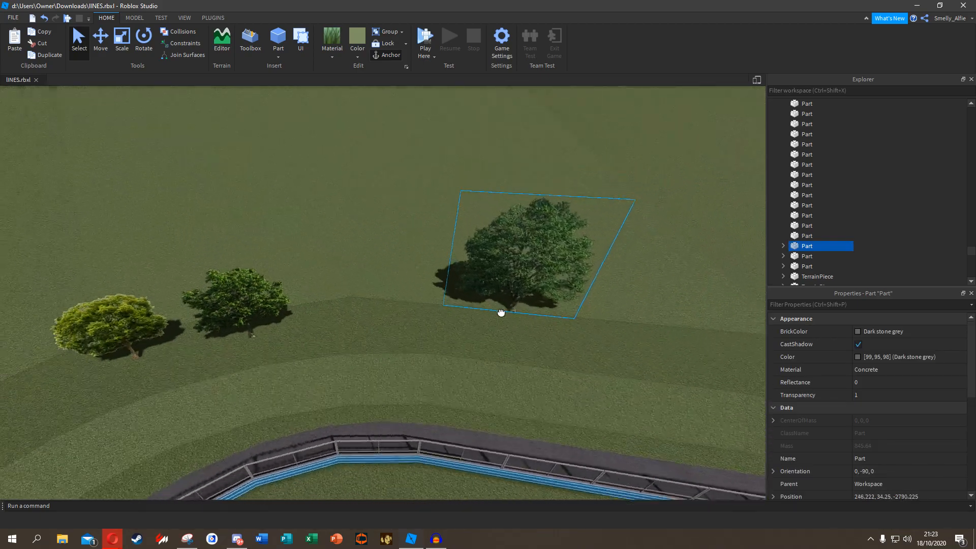
key(a)
drag(447, 328, 319, 294)
key(r)
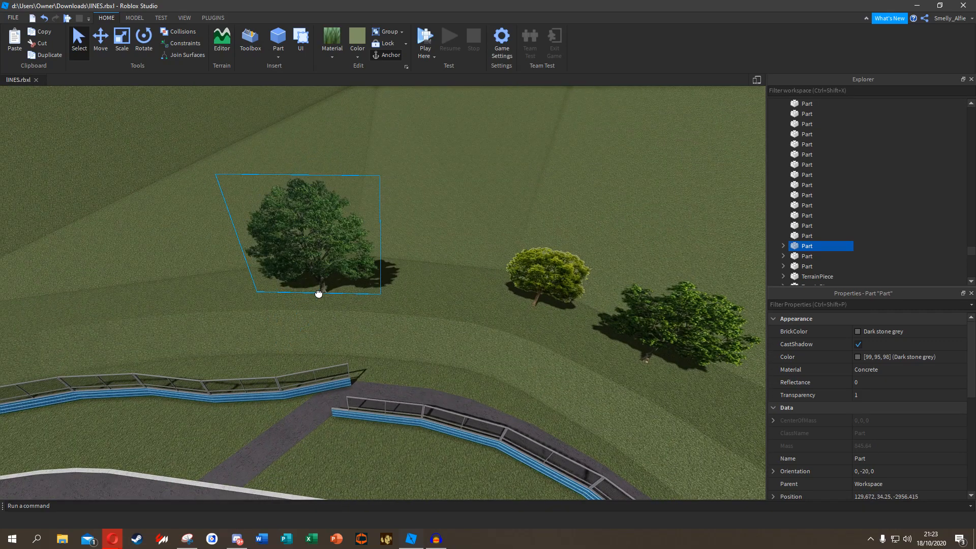
Move the large tree farther along the outer bend to about X 38, Z -2974 and rotate it to 175 degrees.
drag(319, 294, 398, 283)
key(a)
key(a)
key(r)
key(a)
key(d)
key(r)
key(d)
key(r)
key(d)
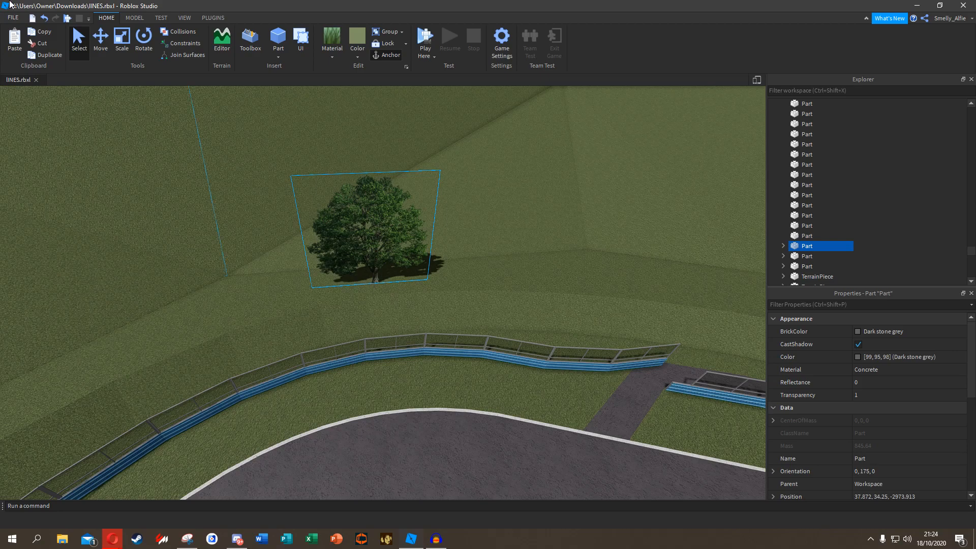
Move the large tree back onto the hillside at about X 52, Z -3033 and set its trunk on the slope at height 56.75.
right_drag(333, 133, 334, 133)
key(w)
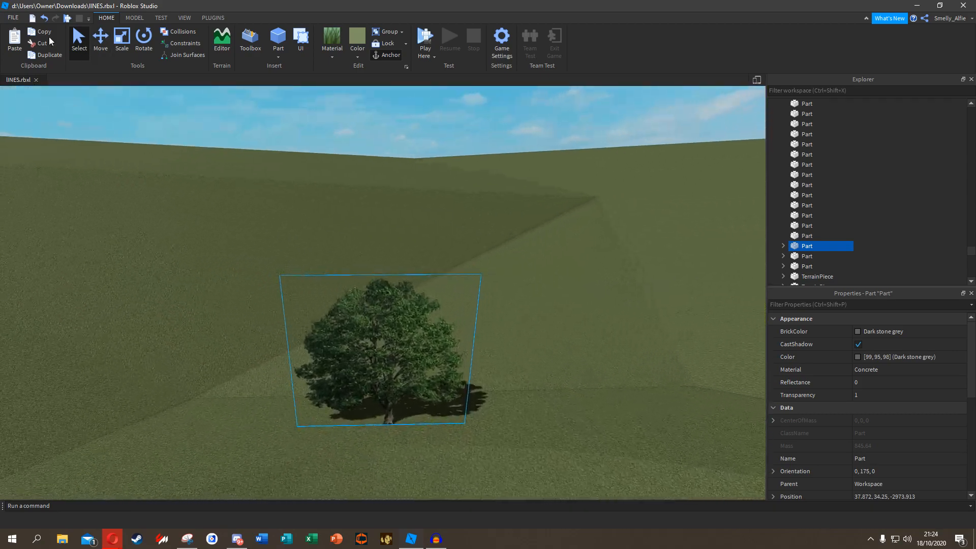
key(d)
key(w)
right_drag(394, 351, 382, 362)
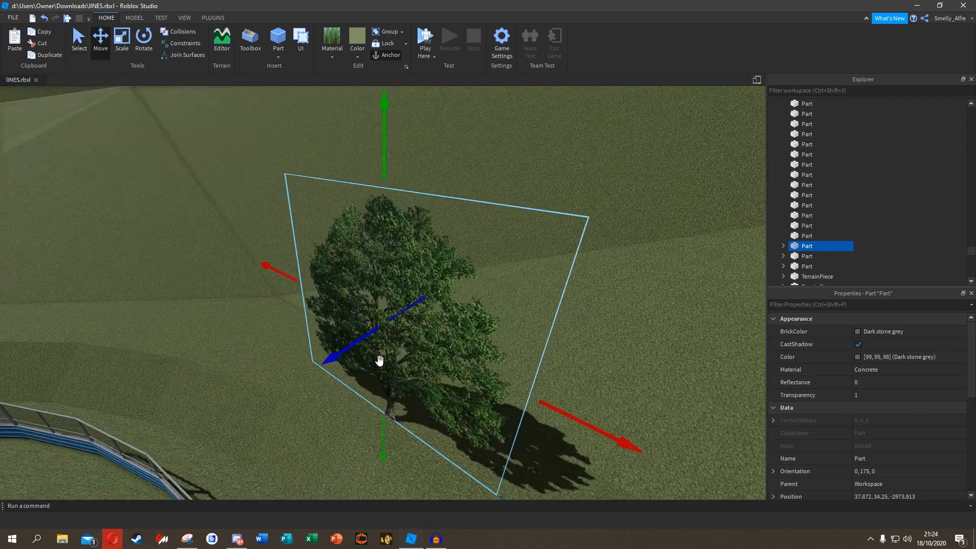
drag(355, 340, 476, 283)
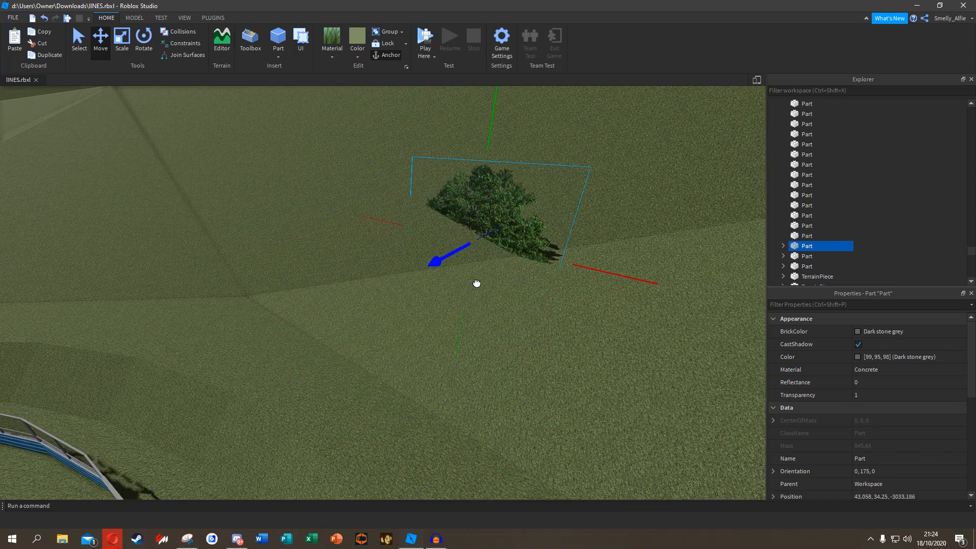
drag(469, 319, 463, 341)
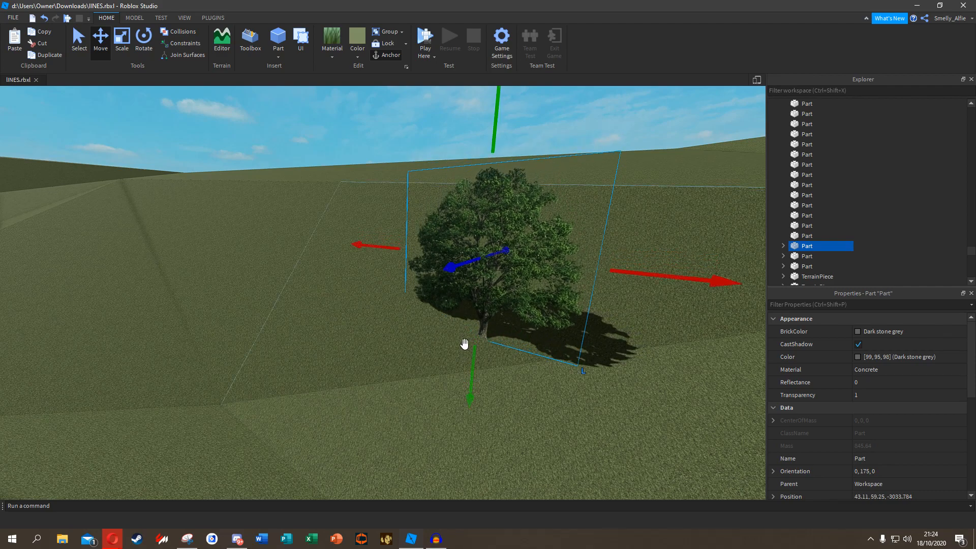
drag(623, 274, 651, 308)
drag(507, 375, 507, 388)
right_drag(511, 382, 522, 390)
Duplicate the yellow-green tree and place the copy on the hilltop behind the large tree, near X 7, Z -3140.
drag(530, 306, 273, 340)
right_drag(353, 367, 355, 365)
drag(358, 364, 363, 351)
key(ctrl+d)
key(w)
drag(346, 260, 190, 354)
key(e)
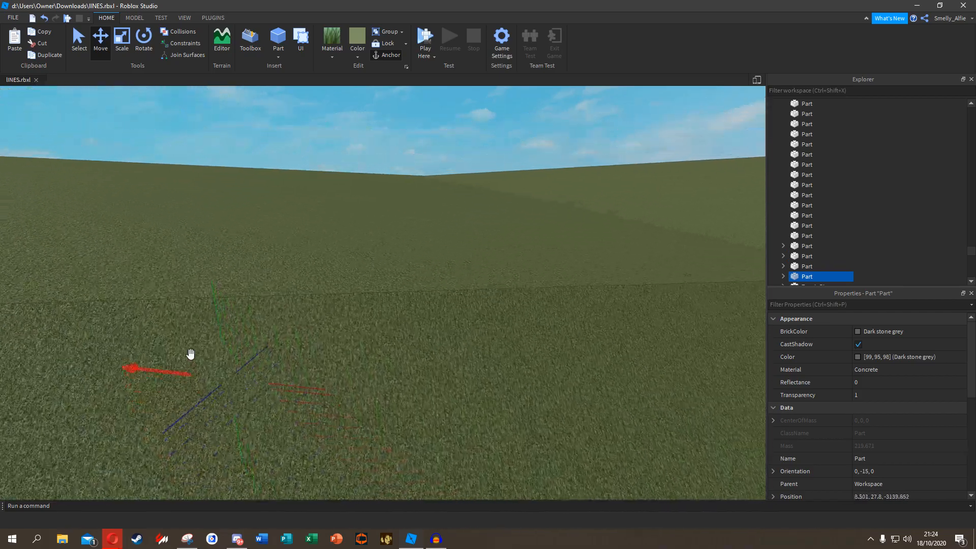
key(e)
drag(266, 307, 302, 248)
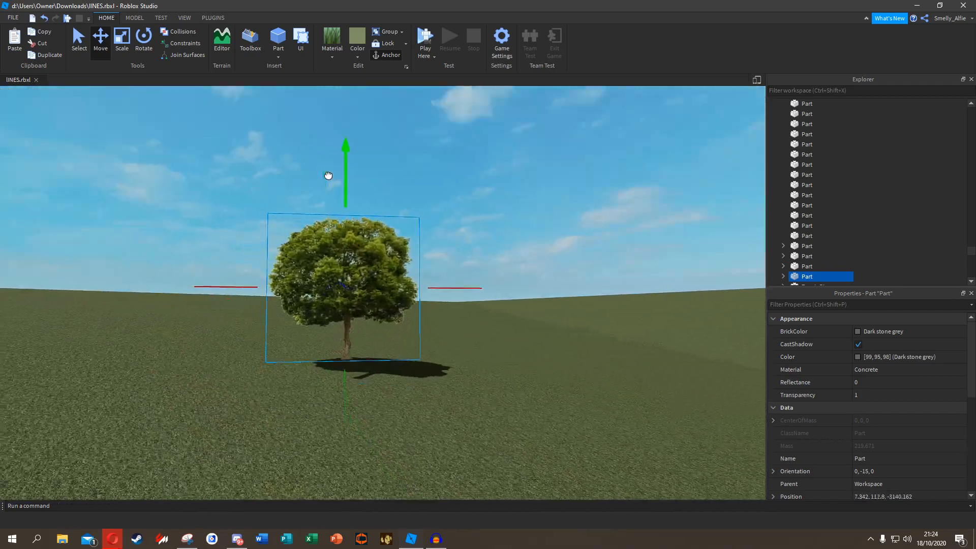
drag(328, 175, 327, 196)
click(313, 196)
right_drag(313, 196, 278, 198)
Shift the dark green tree on the grass behind the fence and turn the large hillside tree to 140 degrees.
key(w)
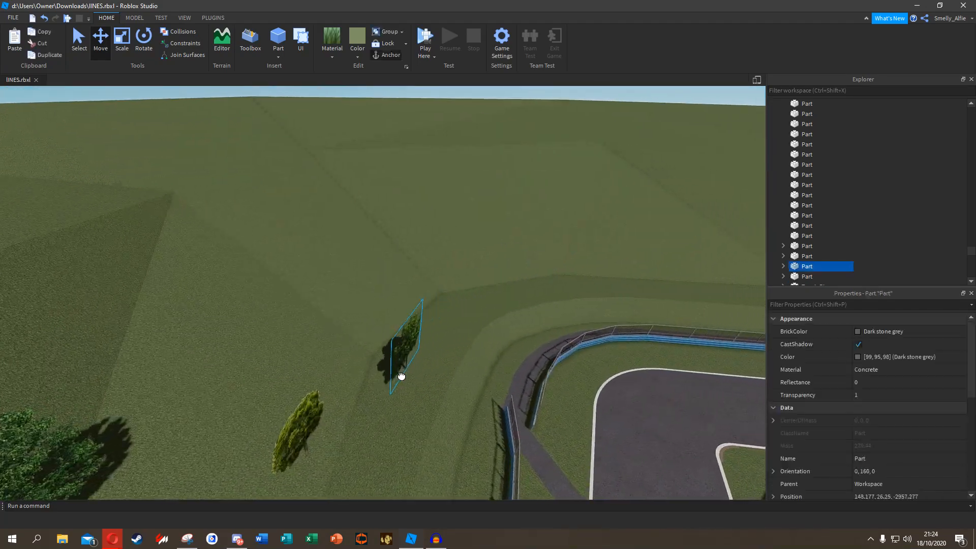
right_drag(472, 348, 471, 331)
click(367, 171)
right_drag(431, 277, 431, 282)
key(w)
click(430, 283)
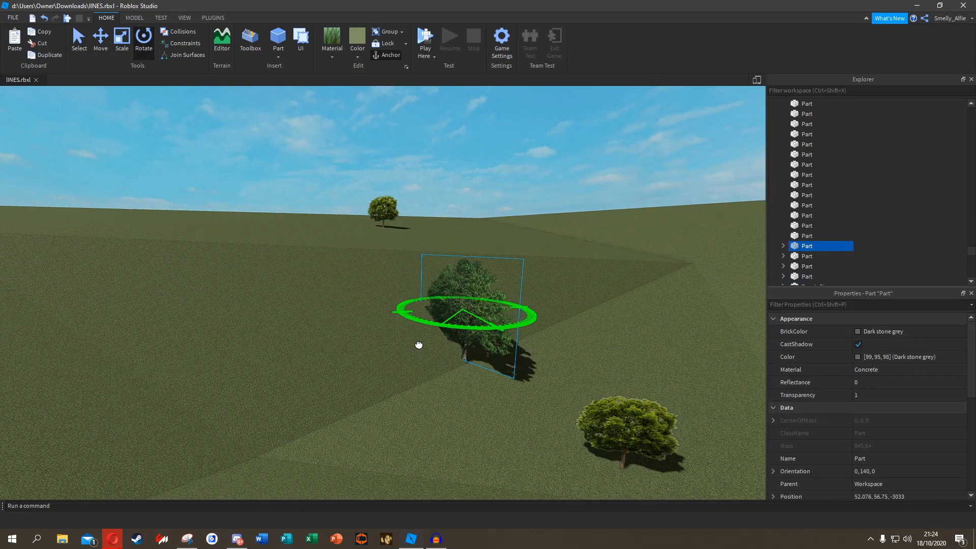
click(412, 164)
key(s)
Check the trees from the track and rotate the large hillside tree to 175 degrees.
mouse_move(437, 256)
right_down()
mouse_move(487, 268)
mouse_move(439, 257)
right_up()
key(w)
key(w)
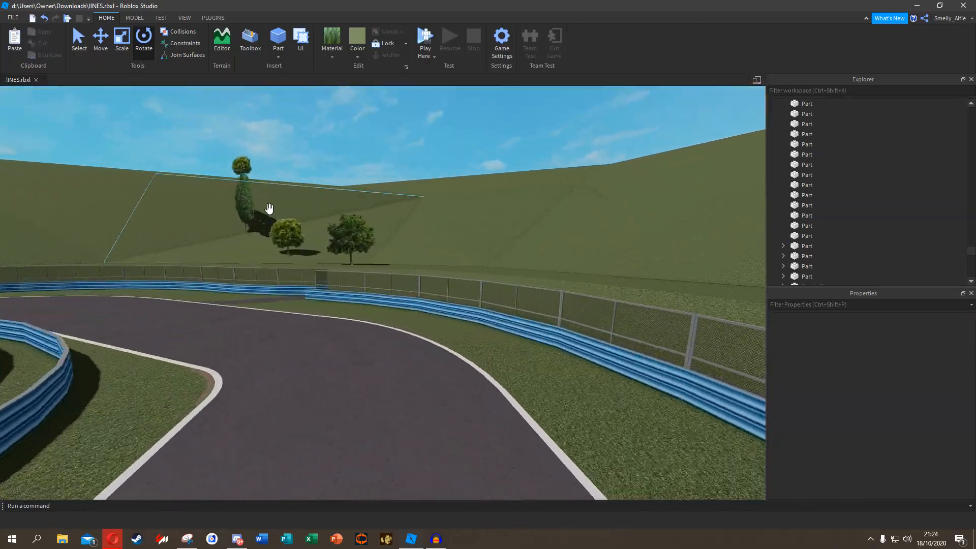
right_drag(270, 211, 269, 209)
click(270, 207)
key(w)
right_drag(272, 161, 271, 184)
drag(270, 185, 346, 183)
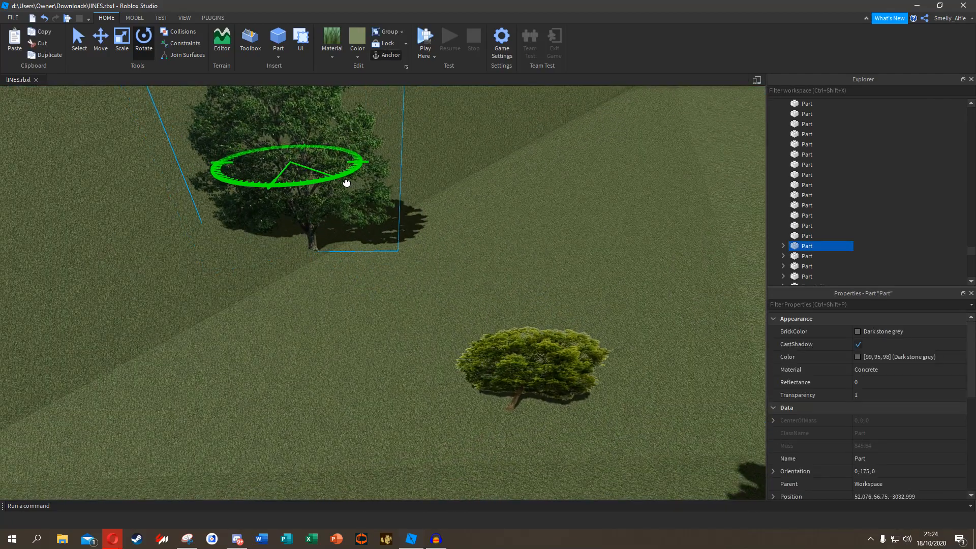
right_drag(349, 181, 407, 158)
key(s)
click(407, 158)
Move the dark green tree up the hillside to about X 123, Z -3078 and raise it to height 79.
right_drag(257, 236, 258, 232)
key(s)
key(d)
key(w)
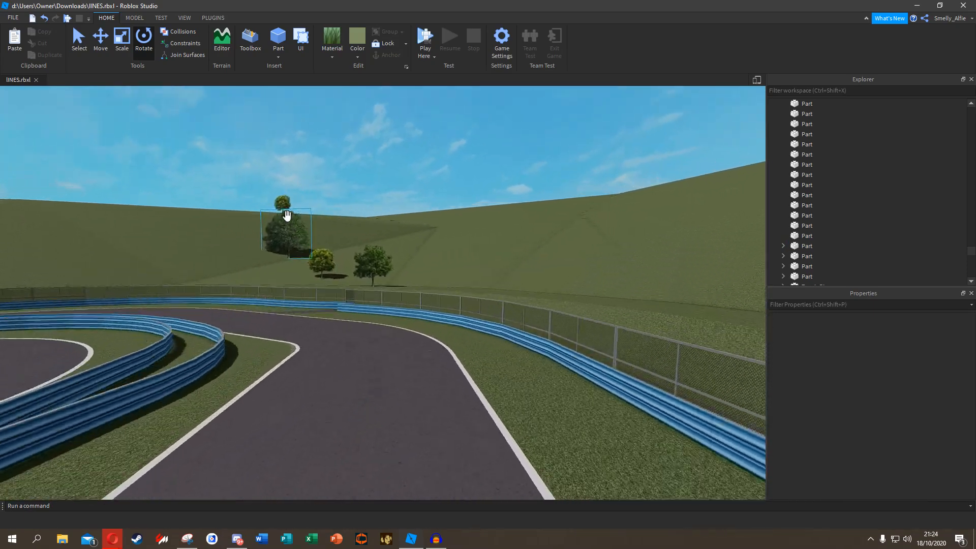
key(w)
key(e)
right_drag(297, 268, 305, 285)
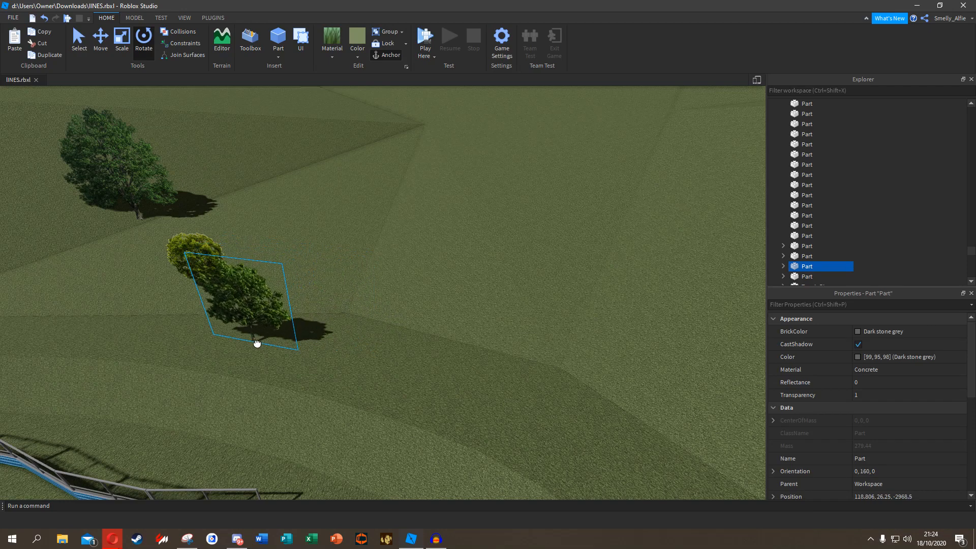
drag(269, 277, 297, 276)
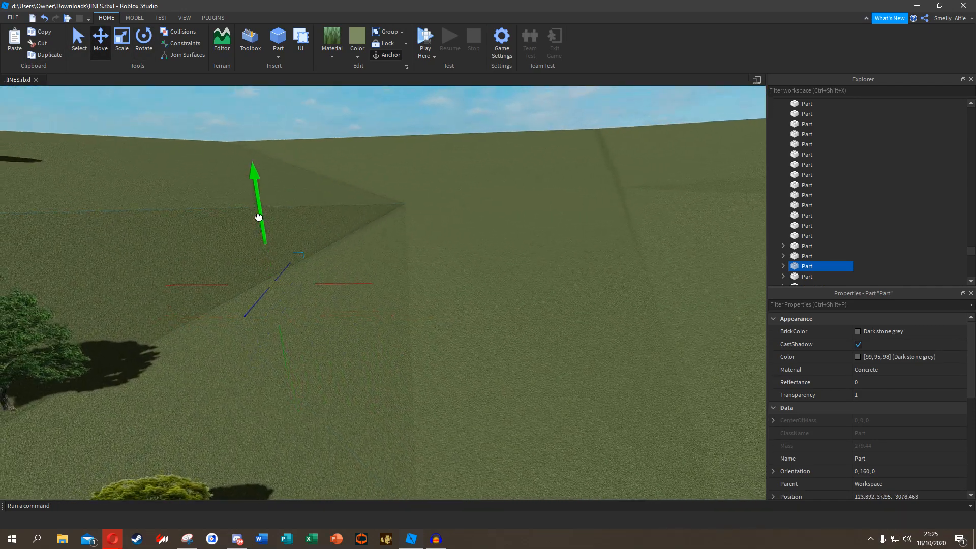
drag(258, 217, 268, 200)
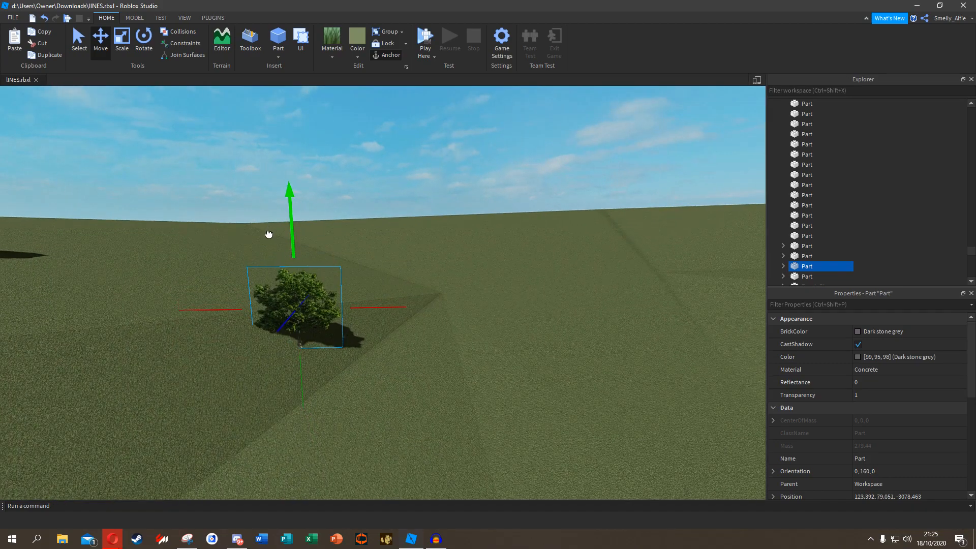
click(272, 194)
right_drag(272, 194, 236, 172)
Duplicate the large tree and place the copy on the hilltop at about X 186, Y 133, Z -3217.
scroll(248, 178, down, 6)
scroll(361, 157, up, 4)
scroll(222, 161, up, 3)
scroll(236, 173, down, 4)
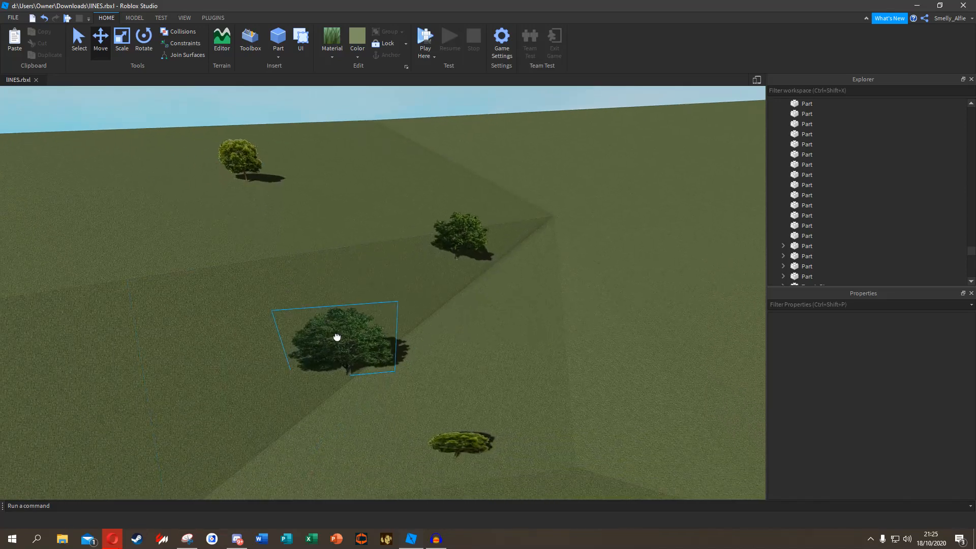
drag(363, 345, 439, 104)
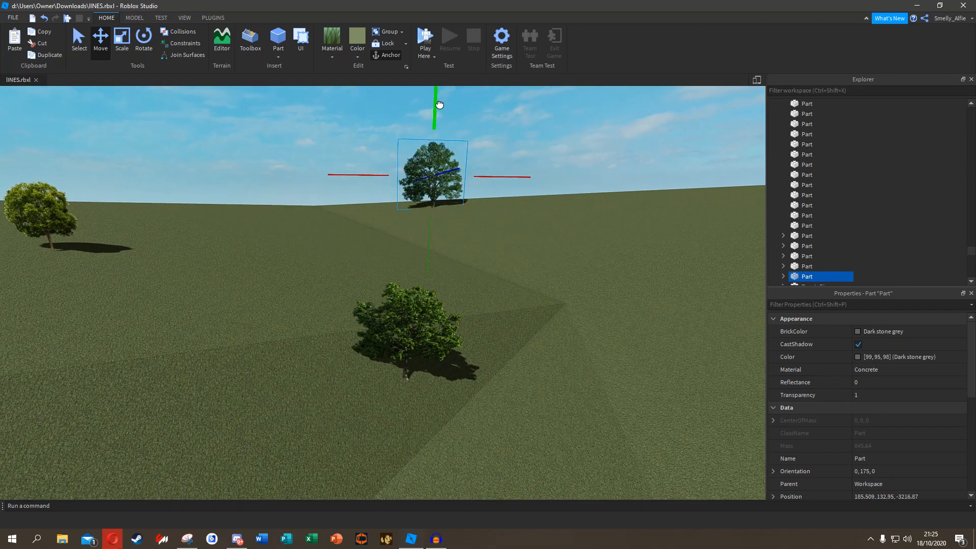
click(443, 105)
scroll(427, 226, down, 5)
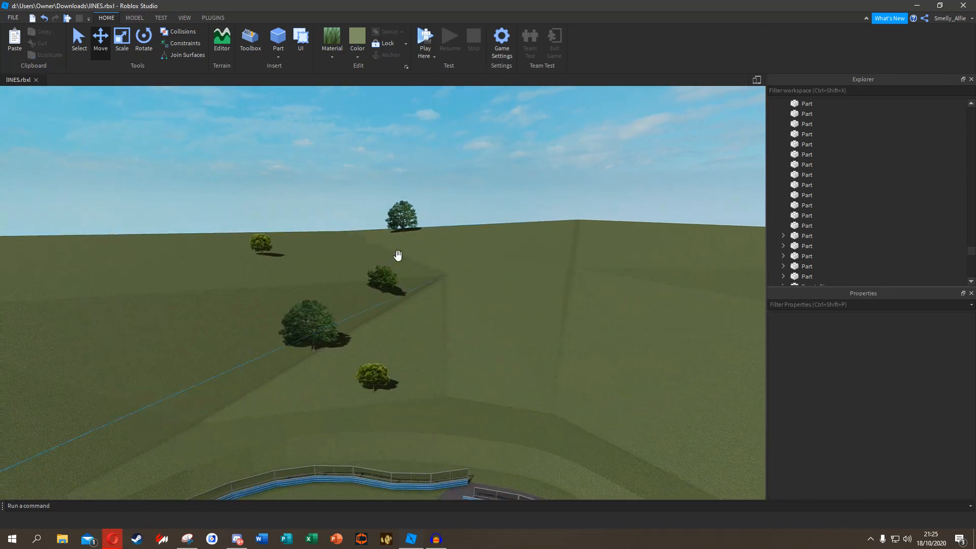
Move the dark green tree farther uphill to about Z -3116, rotate it to -180 degrees and raise it onto the slope.
click(375, 339)
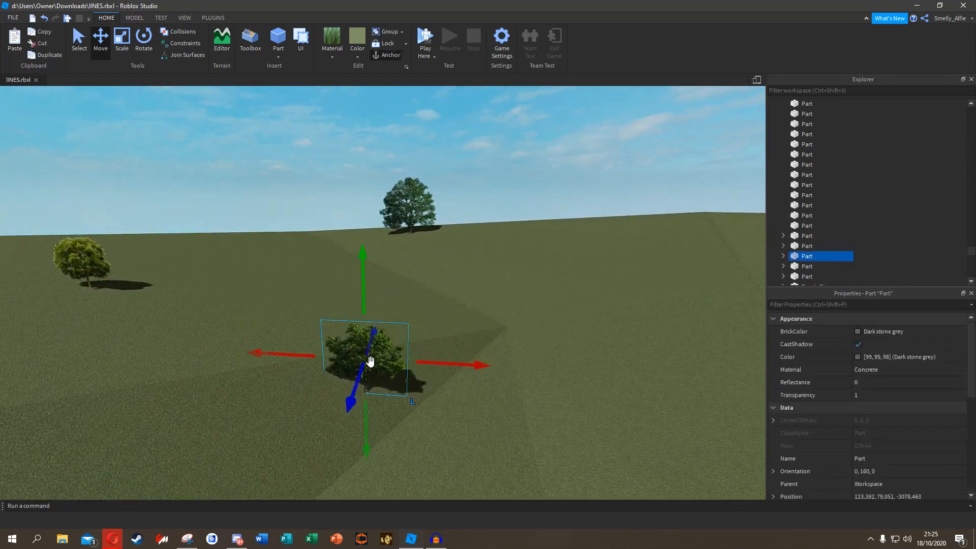
drag(358, 388, 377, 363)
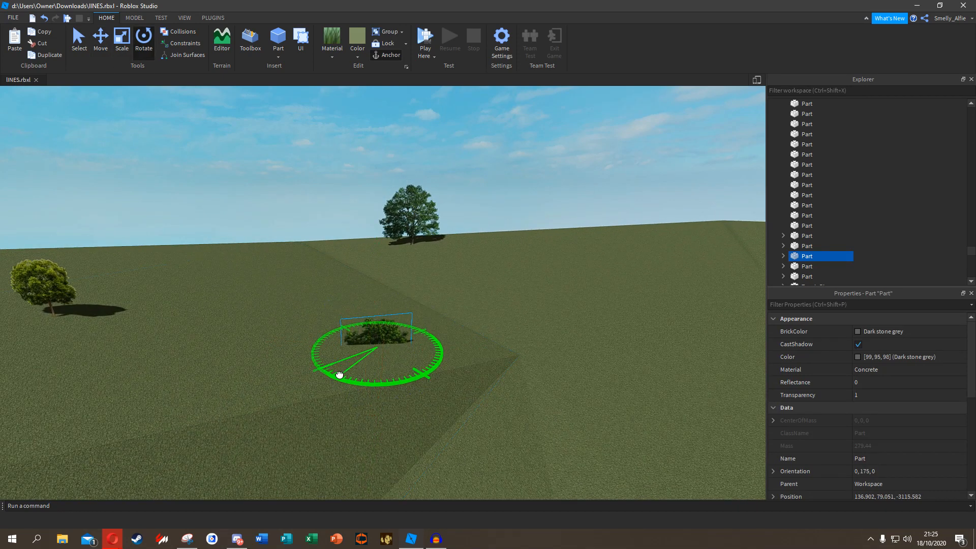
click(99, 41)
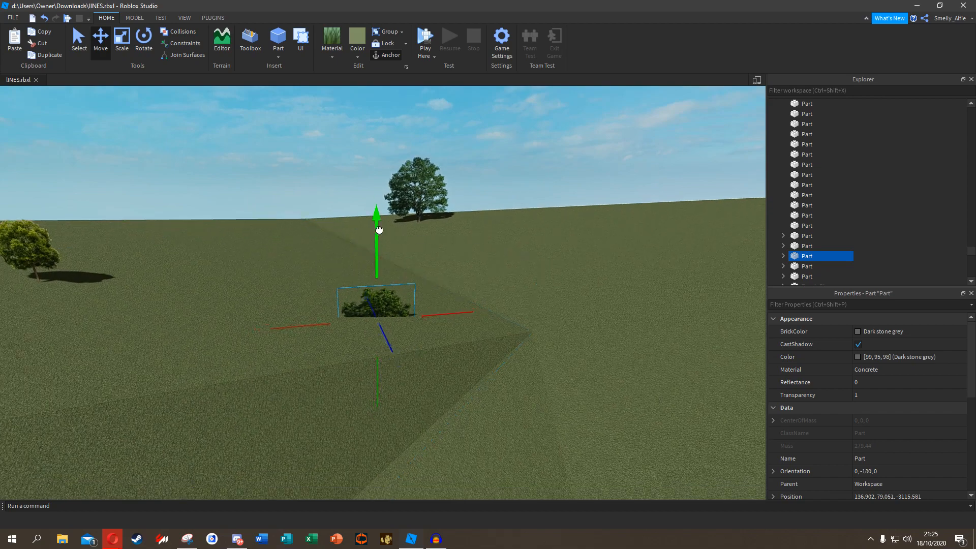
click(272, 224)
scroll(274, 222, down, 8)
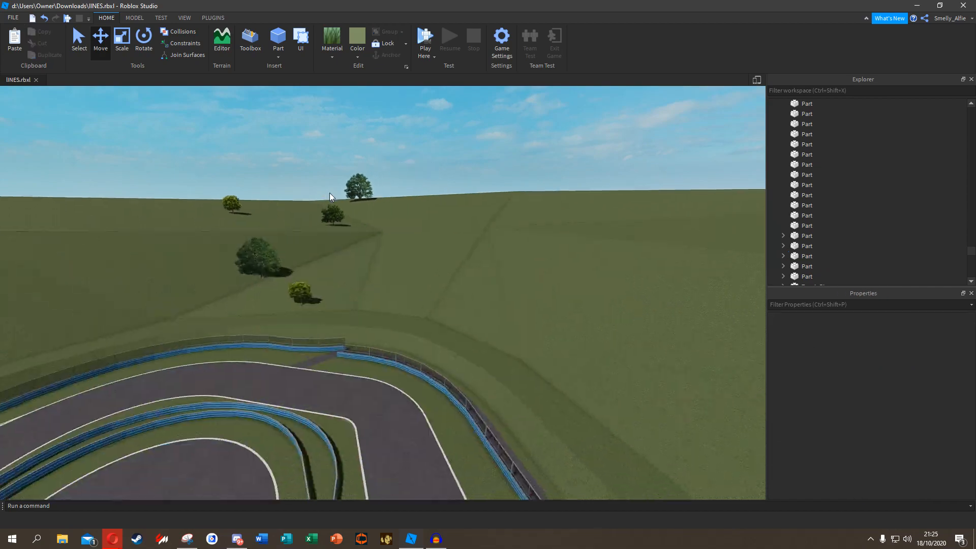
Duplicate the yellow-green tree, turn the copy to -40 degrees and move it up the slope behind the path gap.
scroll(292, 277, up, 5)
click(288, 353)
drag(412, 410, 382, 402)
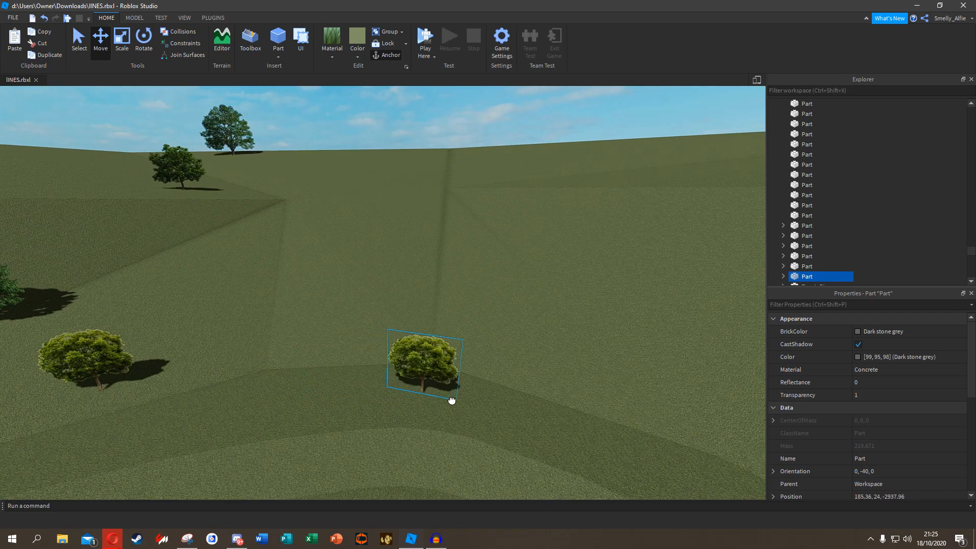
drag(452, 401, 458, 384)
drag(397, 370, 377, 284)
drag(374, 226, 375, 203)
right_drag(378, 212, 270, 300)
Place a dark green tree copy at 140 degrees behind the path gap, near X 187, Z -2945, and duplicate another tree.
key(ctrl+d)
drag(389, 126, 394, 300)
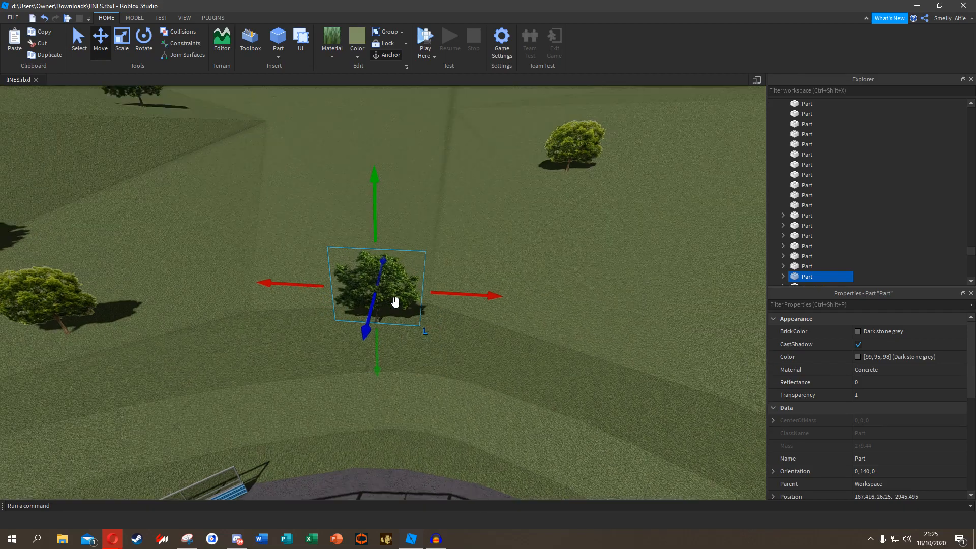
right_drag(395, 301, 338, 366)
drag(337, 366, 355, 333)
drag(354, 178, 359, 328)
key(ctrl+d)
Duplicate more small trees and spread them over the hillside around the outer bend.
right_drag(359, 329, 327, 322)
click(369, 206)
click(443, 327)
key(ctrl+d)
drag(443, 327, 417, 349)
right_drag(416, 349, 420, 257)
key(ctrl+d)
drag(421, 257, 352, 362)
Duplicate the large hillside tree and place the copy on the neighbouring hilltop beside the small tree.
click(501, 246)
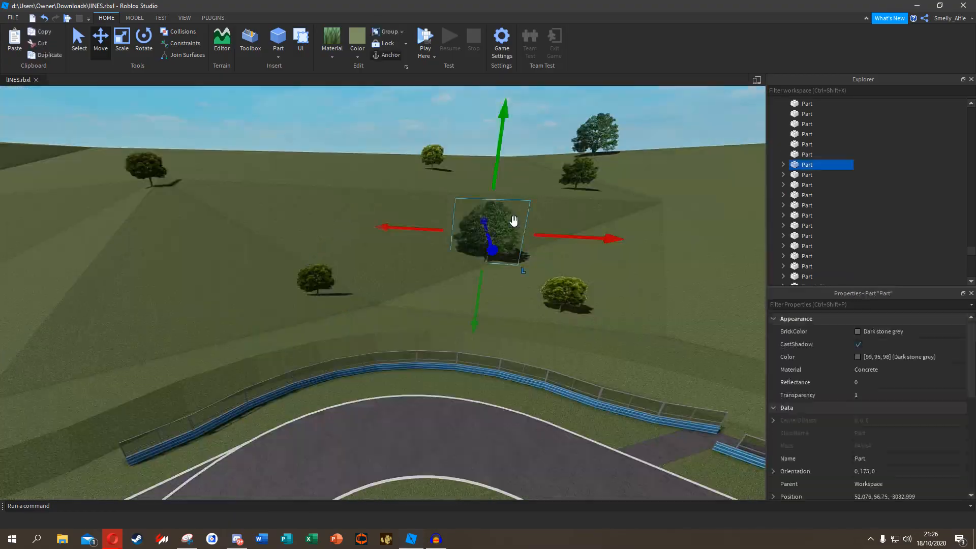
click(501, 246)
key(ctrl+d)
drag(267, 128, 170, 279)
right_drag(170, 279, 475, 281)
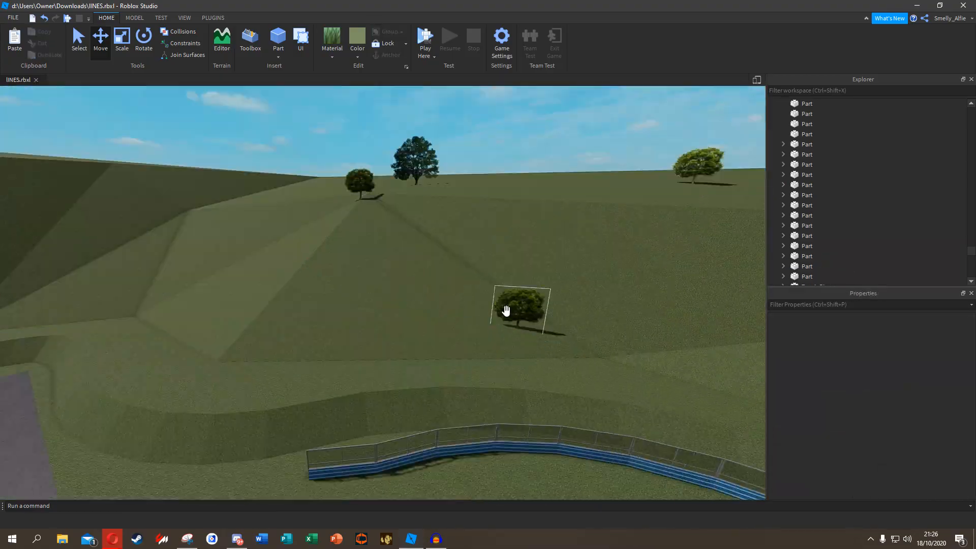
Duplicate the small tree on the lower slope and place further copies along the neighbouring hillside.
click(518, 307)
key(ctrl+d)
drag(519, 307, 366, 329)
right_drag(366, 329, 442, 242)
click(442, 242)
key(ctrl+d)
drag(442, 242, 409, 279)
Place a yellow-green tree copy behind the fence at about X 232, Z -2722, turned to -100 degrees.
right_drag(409, 279, 413, 245)
key(ctrl+d)
drag(413, 245, 314, 268)
key(ctrl+d)
right_drag(314, 268, 470, 287)
right_drag(384, 199, 322, 327)
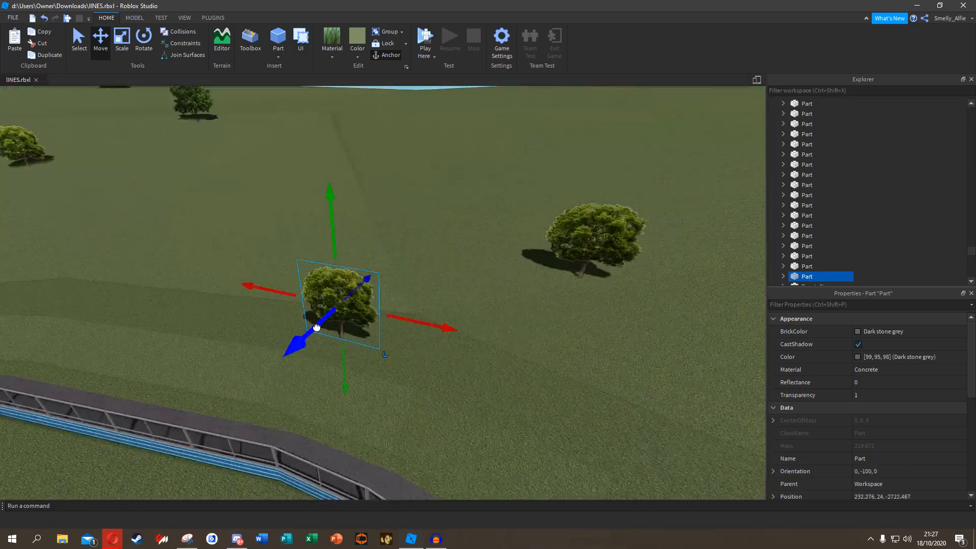
Duplicate more trees and set a dark green copy on the hilltop at about X -455, Z -2517.
key(ctrl+d)
drag(323, 326, 330, 331)
right_drag(331, 331, 350, 318)
right_drag(346, 102, 387, 338)
drag(388, 338, 407, 235)
right_drag(407, 236, 475, 331)
drag(475, 331, 471, 311)
right_drag(472, 311, 438, 244)
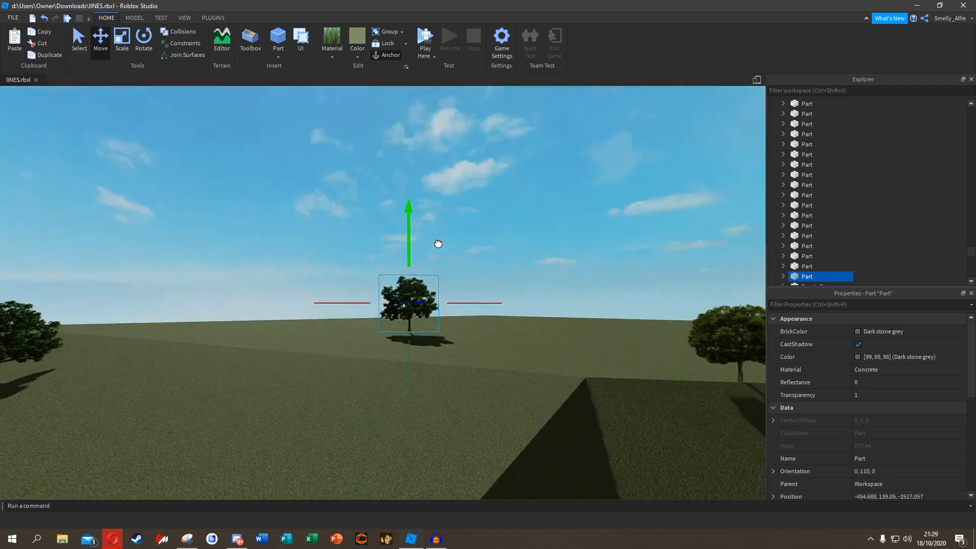
drag(438, 244, 425, 257)
Undo the last change, then place a large tree copy at 170 degrees above the fenced bend near X -44, Z -2468.
right_drag(425, 257, 340, 163)
key(ctrl+z)
click(466, 230)
key(ctrl+d)
drag(340, 163, 319, 227)
click(318, 227)
right_drag(318, 226, 547, 334)
key(ctrl+d)
drag(548, 334, 346, 400)
right_drag(347, 400, 346, 401)
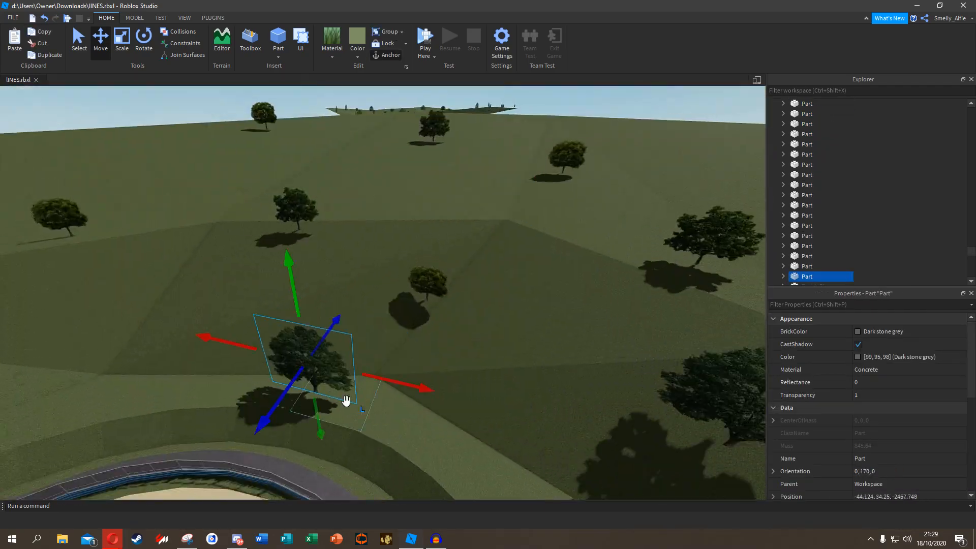
Adjust the large tree copy above the bend and duplicate further trees onto the surrounding slopes.
drag(276, 385, 273, 406)
key(ctrl+d)
drag(239, 285, 244, 167)
drag(325, 260, 543, 253)
drag(339, 249, 341, 269)
right_drag(341, 269, 294, 376)
key(ctrl+d)
Position the remaining tree copy on the slopes and survey the planted hills from above the track.
drag(348, 342, 346, 267)
click(253, 344)
drag(253, 344, 177, 124)
drag(325, 224, 328, 305)
click(394, 290)
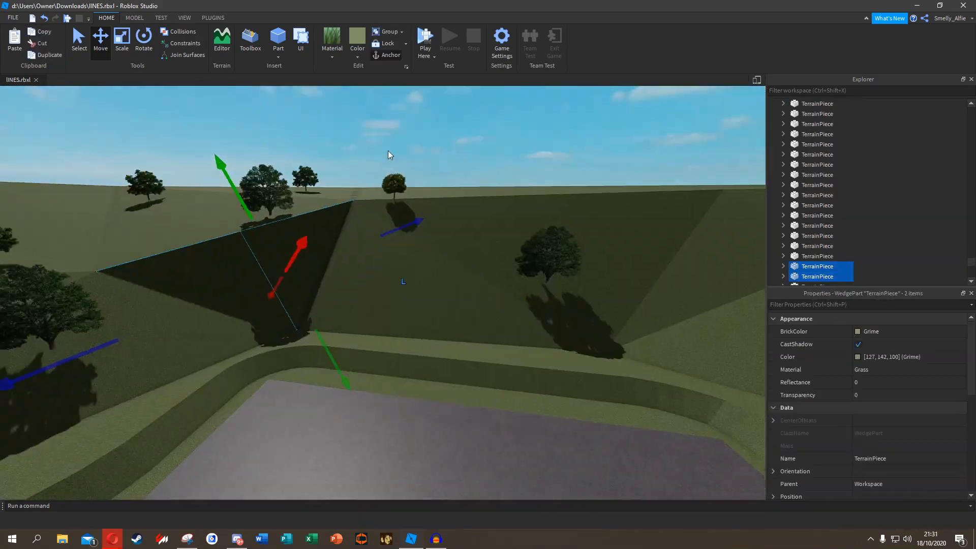
right_drag(352, 240, 364, 203)
right_drag(292, 280, 249, 273)
mouse_move(334, 202)
right_down()
mouse_move(352, 203)
mouse_move(343, 206)
right_up()
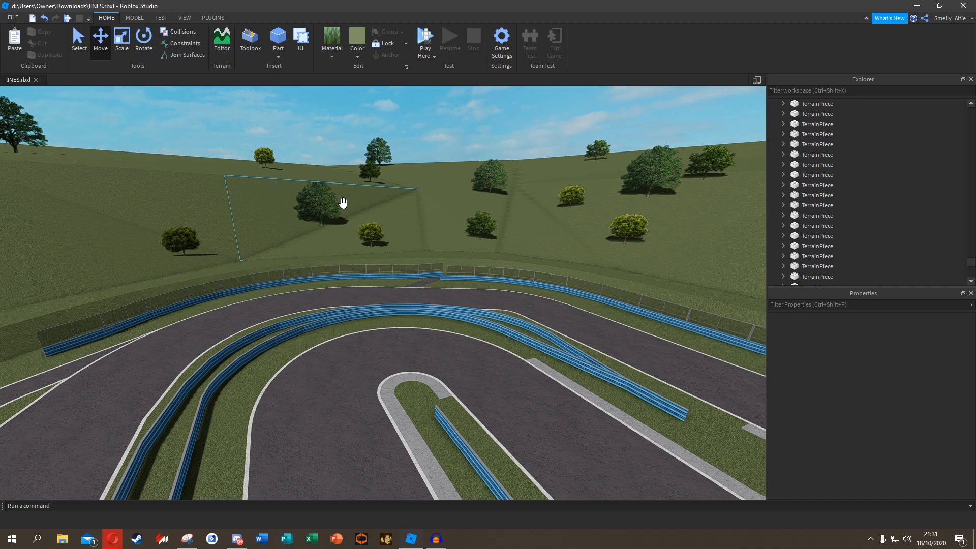
Select the two shaded wedge terrain pieces on the hillside behind the paved area and change their material to Slate.
right_drag(313, 269, 351, 259)
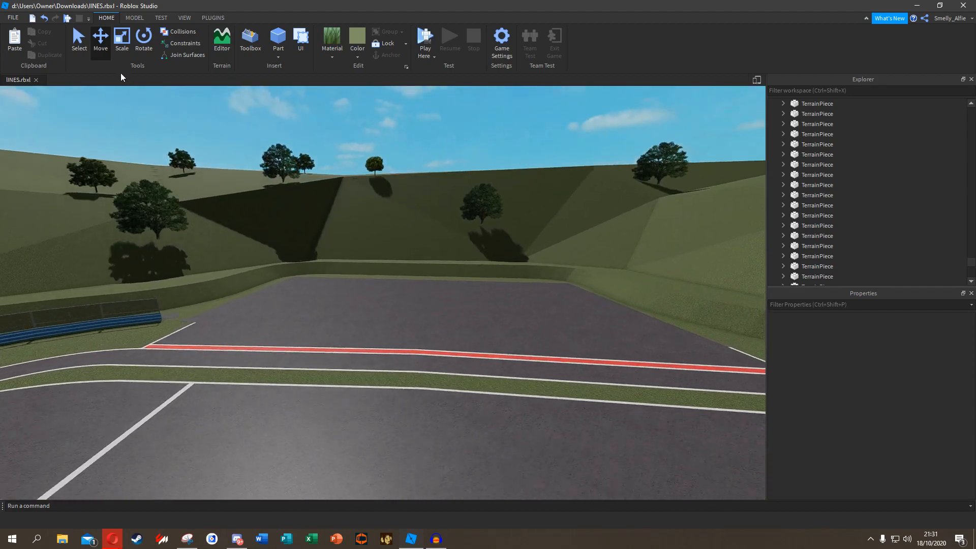
click(86, 49)
right_drag(162, 102, 176, 120)
key(w)
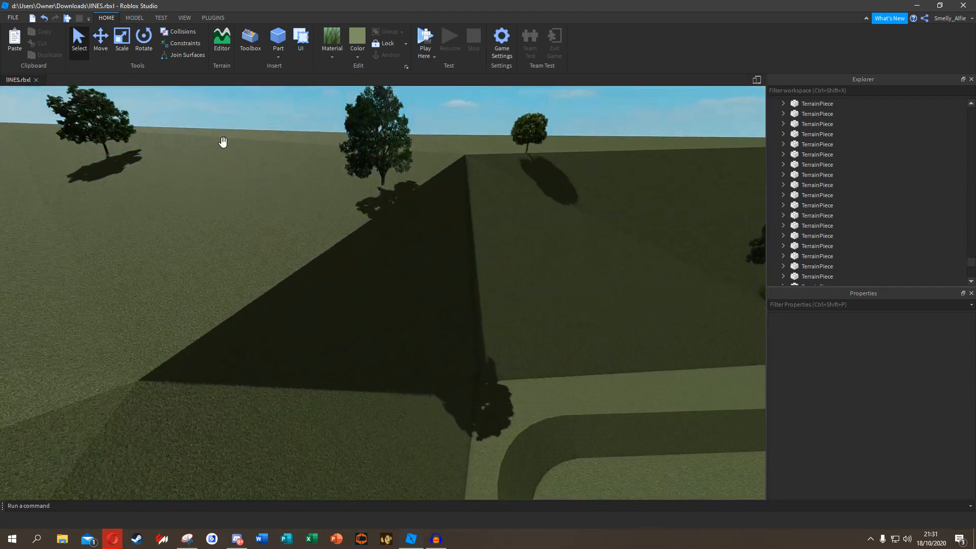
scroll(355, 331, up, 4)
right_drag(366, 298, 365, 298)
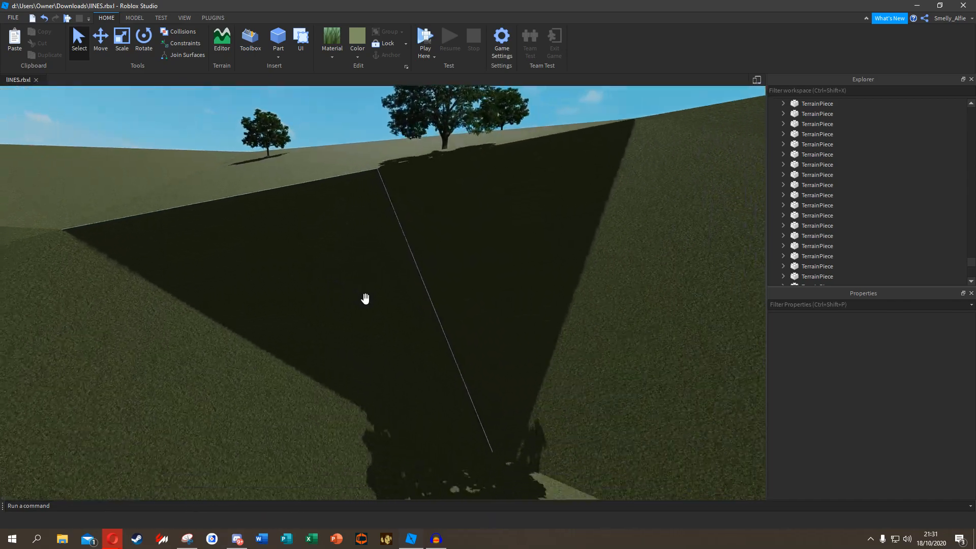
scroll(366, 299, down, 4)
scroll(365, 298, up, 4)
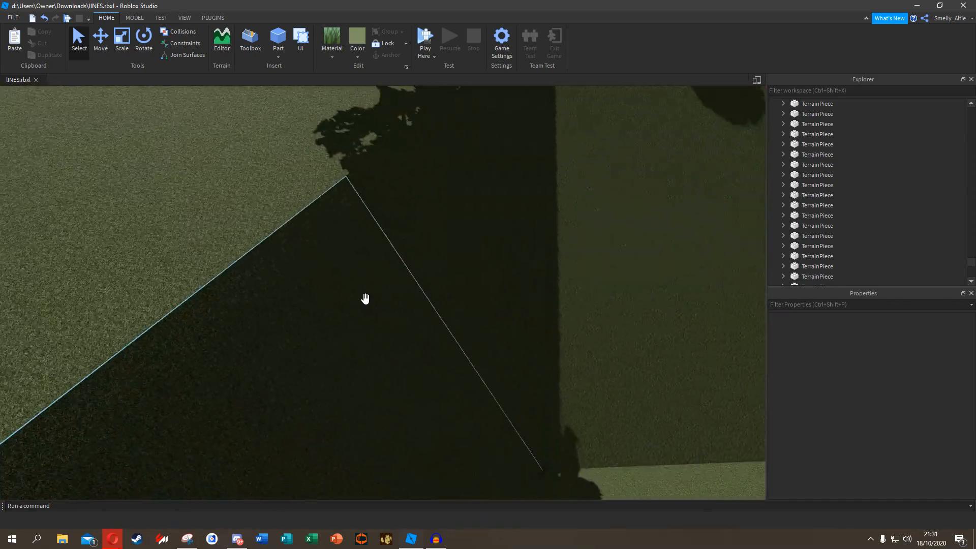
scroll(370, 174, down, 4)
scroll(378, 176, up, 3)
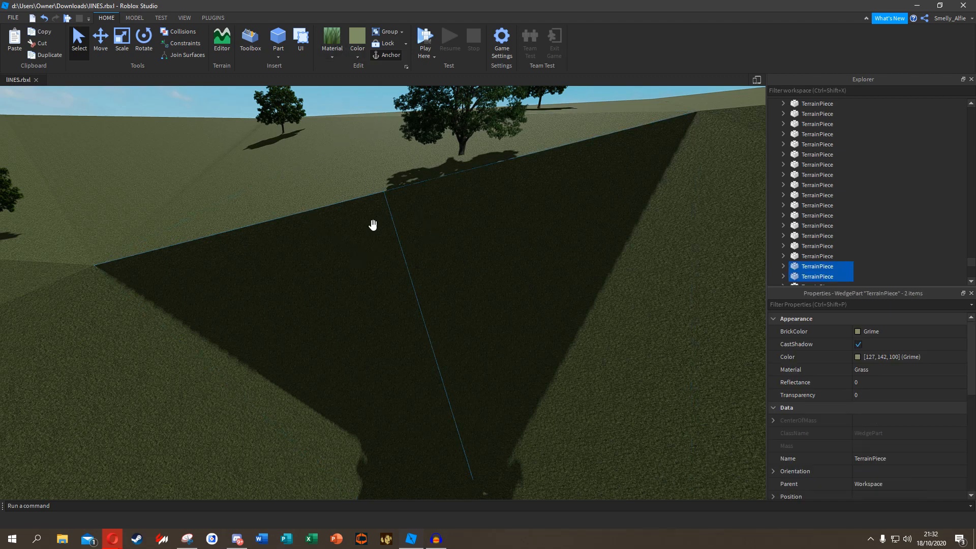
click(331, 56)
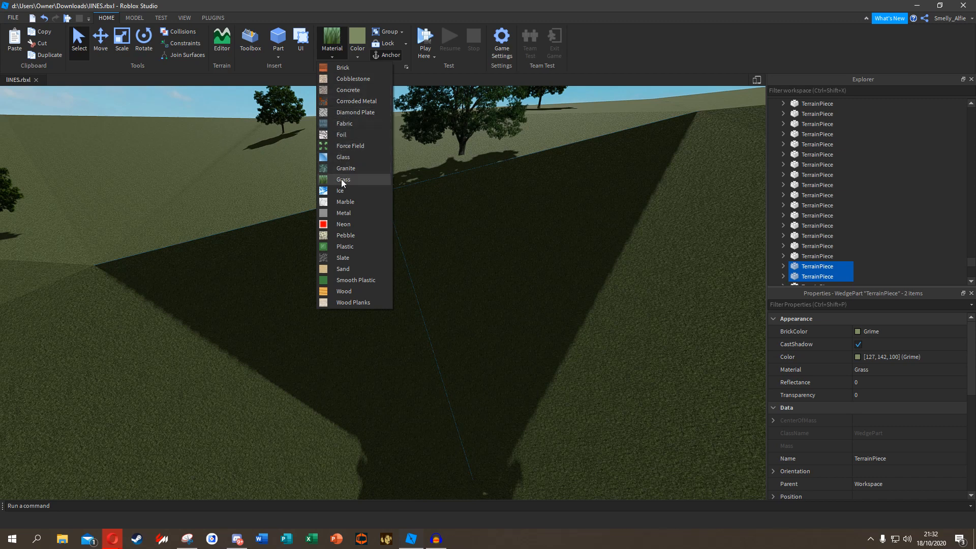
click(342, 258)
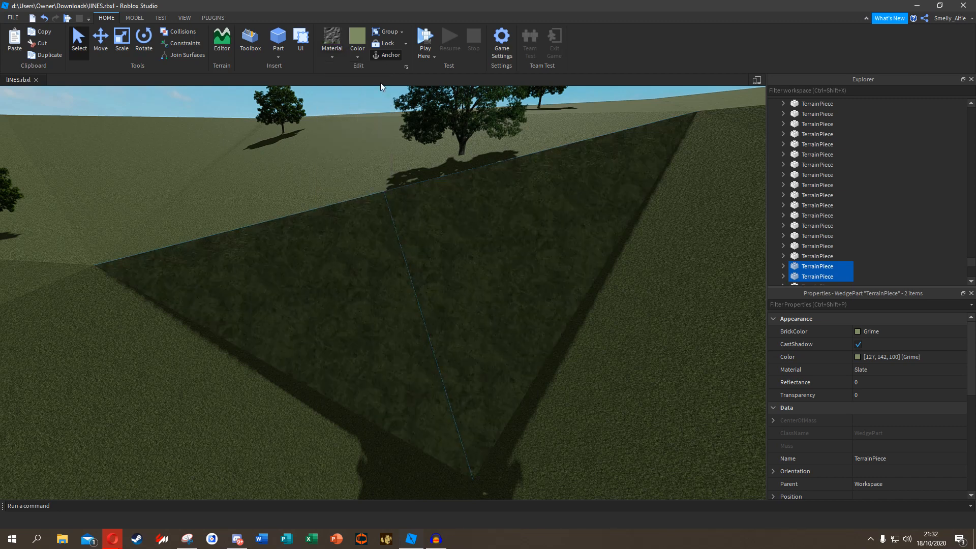
Recolor the two slate wedges, trying Dark stone grey before settling on the next lighter grey.
click(356, 54)
click(392, 232)
click(356, 56)
click(376, 233)
click(358, 53)
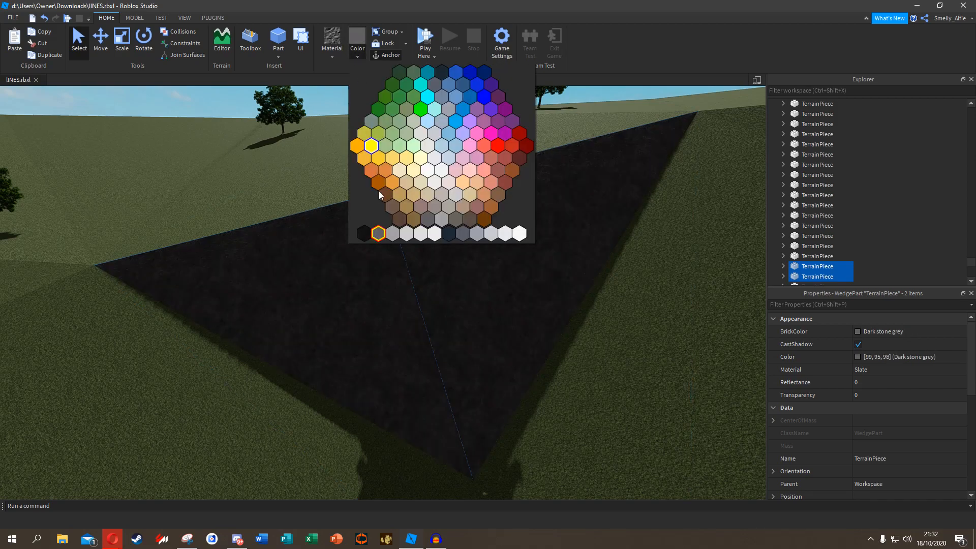
click(392, 237)
click(363, 112)
key(s)
right_drag(358, 123, 358, 129)
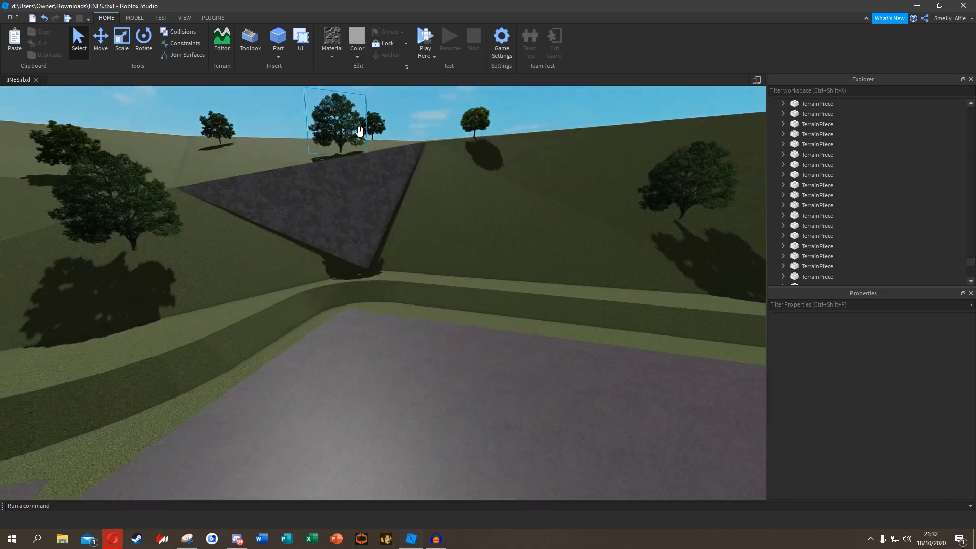
Examine the grey slate rock face up close and from across the track, comparing it with the surrounding planted hills.
scroll(372, 193, up, 4)
right_drag(366, 187, 378, 184)
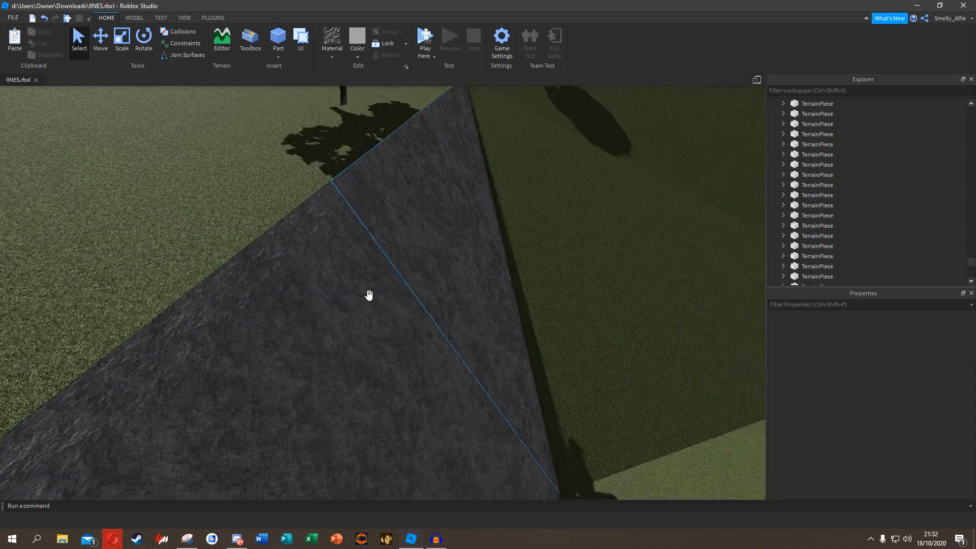
scroll(355, 250, down, 2)
right_drag(327, 251, 425, 240)
scroll(441, 241, up, 5)
scroll(429, 241, down, 5)
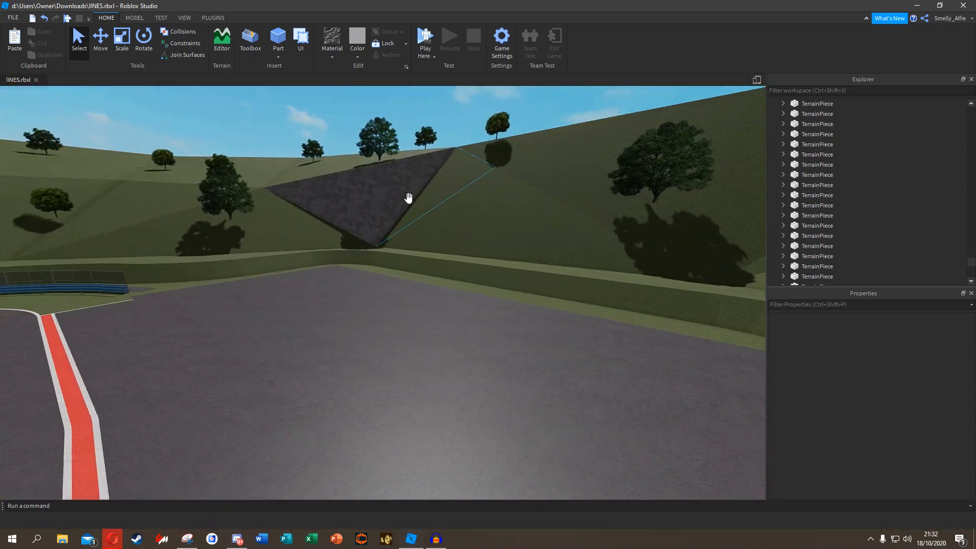
scroll(366, 219, up, 2)
scroll(349, 227, down, 3)
right_drag(290, 224, 290, 224)
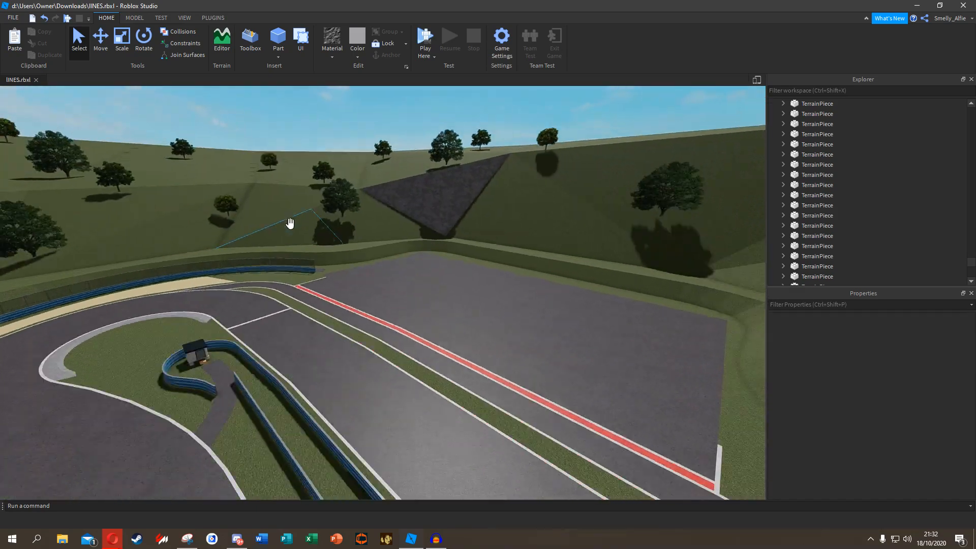
scroll(359, 192, down, 3)
key(a)
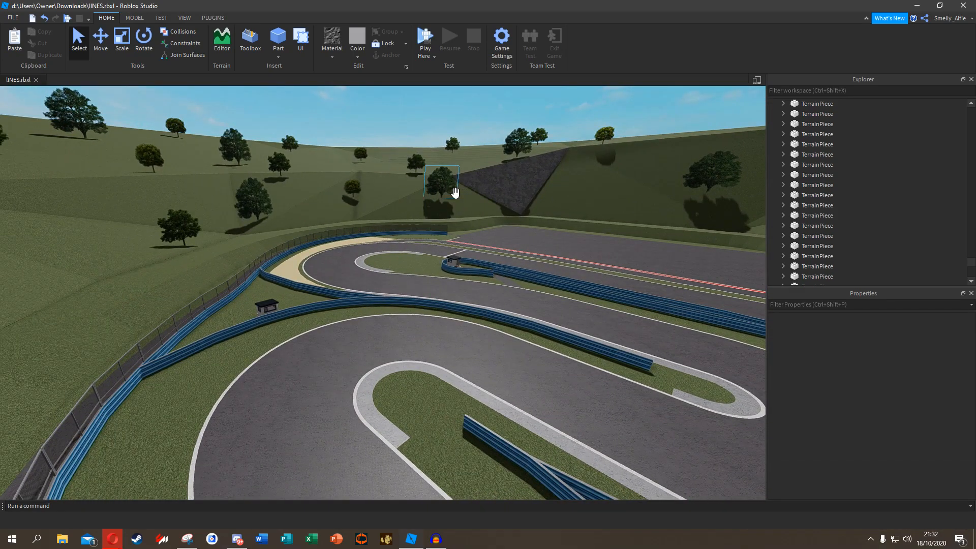
scroll(406, 279, up, 8)
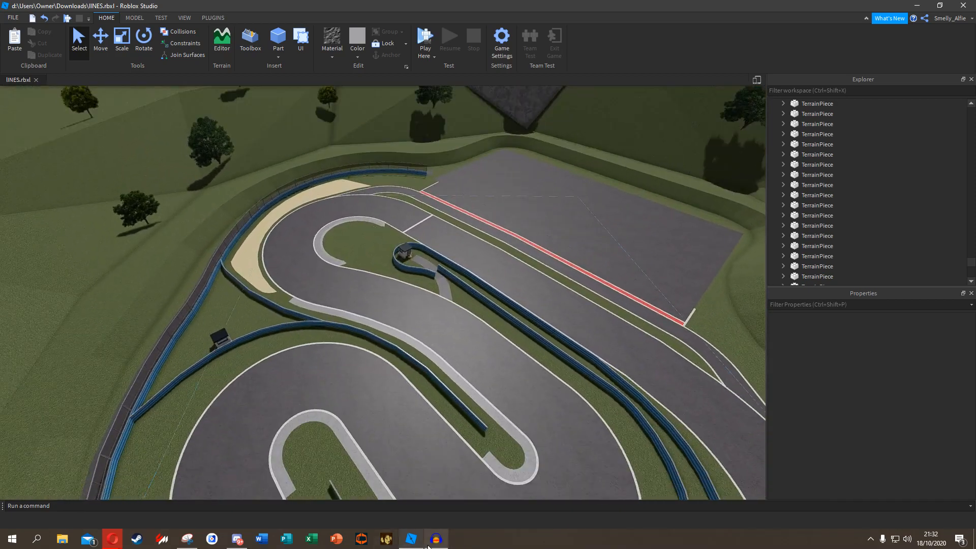
Check the running audio recording in Audacity, return to Roblox Studio and examine the paved area and track layout from several angles.
click(438, 542)
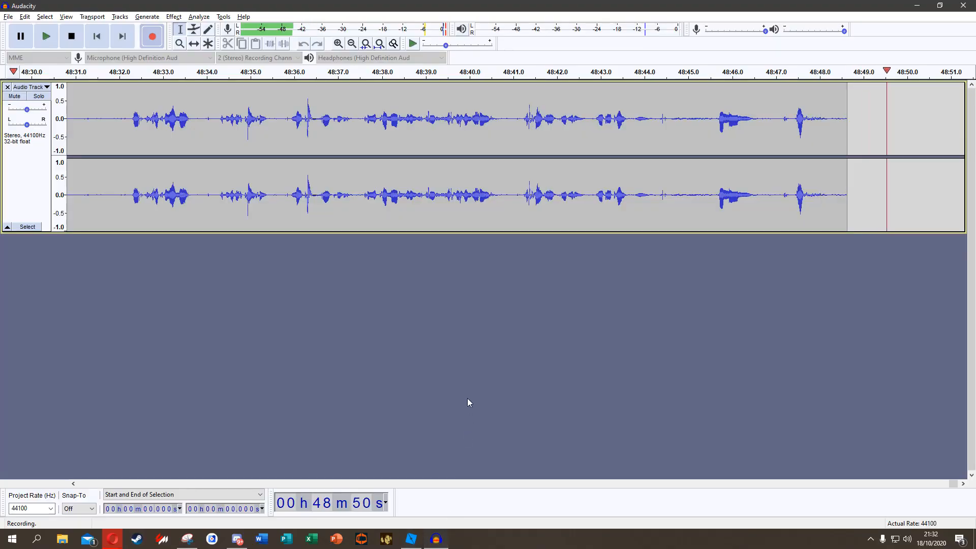
key(alt+Tab)
right_drag(407, 364, 439, 194)
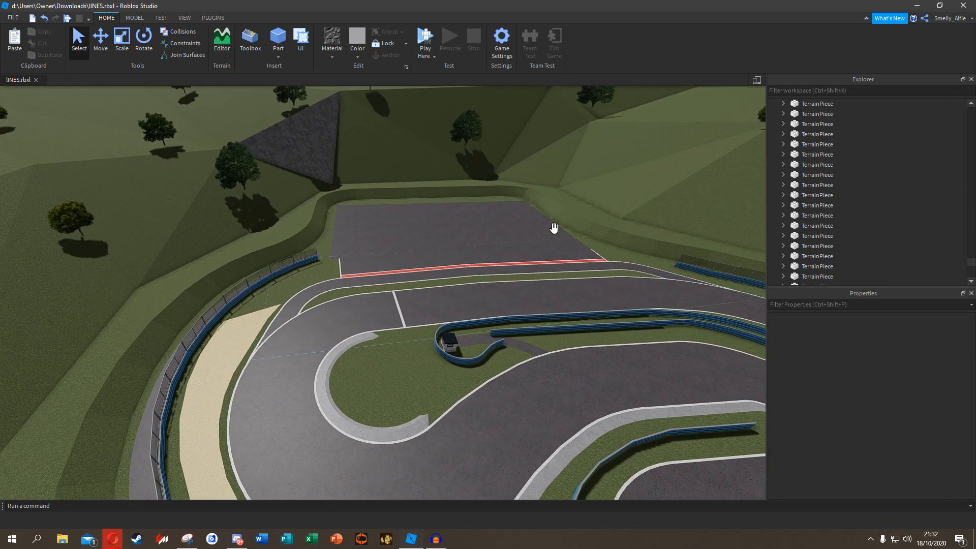
scroll(493, 226, up, 5)
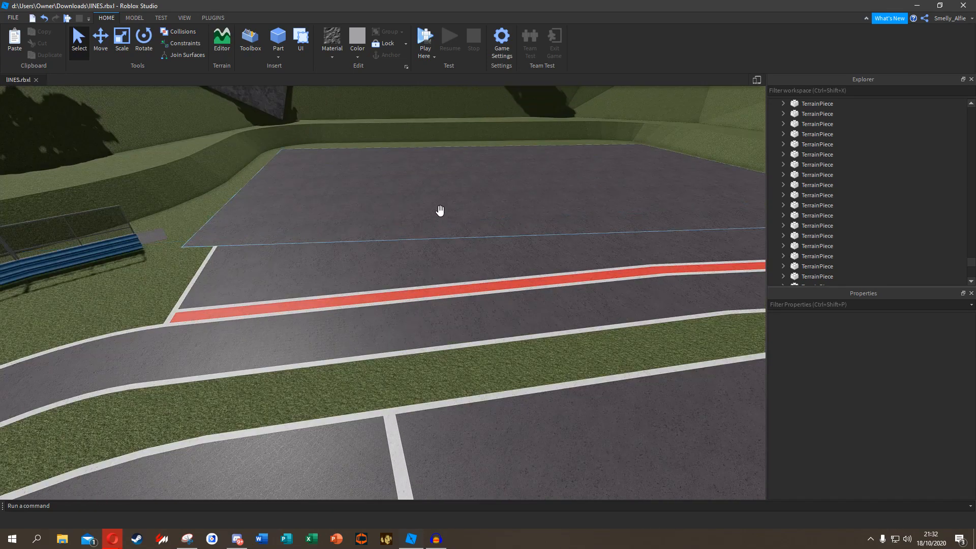
scroll(358, 252, down, 10)
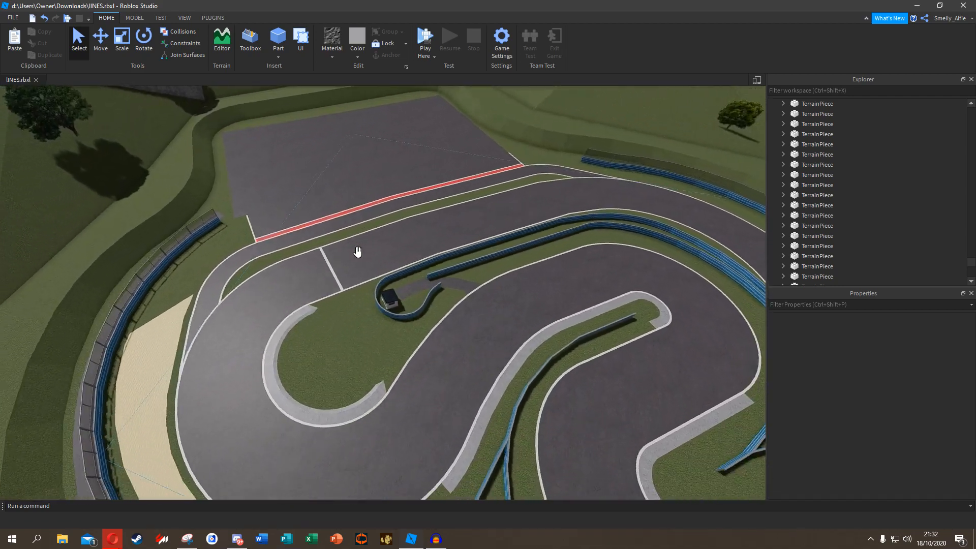
scroll(357, 251, down, 8)
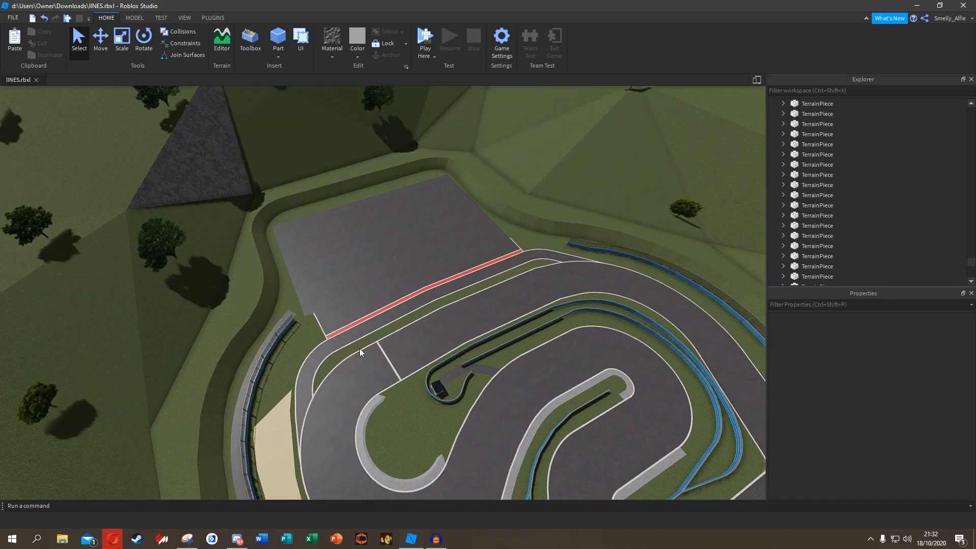
right_drag(351, 322, 374, 233)
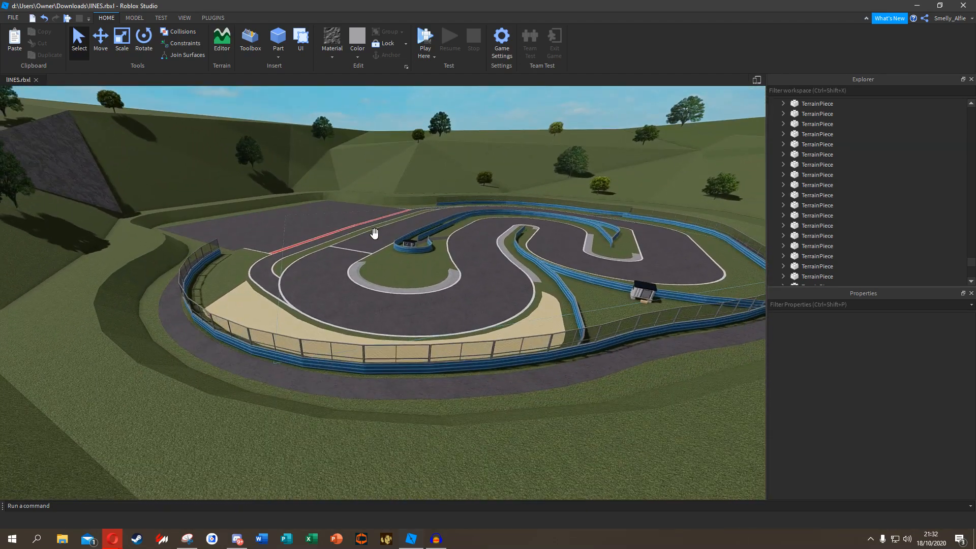